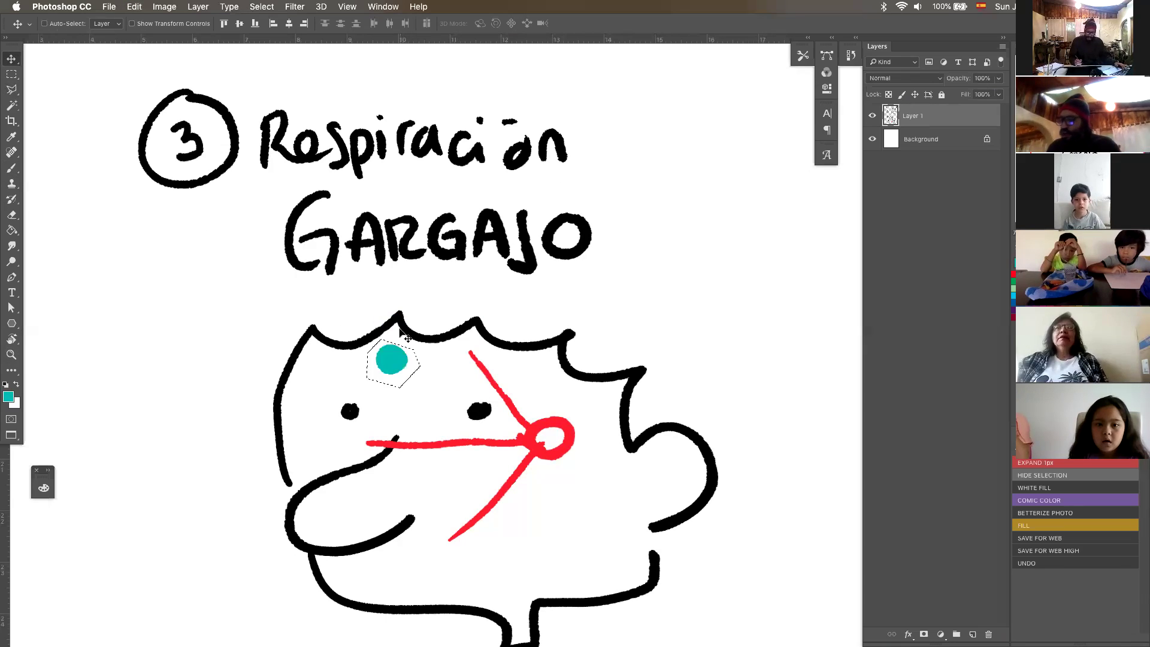
# Step: Clear the selection around the teal dot on the face drawing and save the document
pyautogui.hotkey('ctrl', 'd')
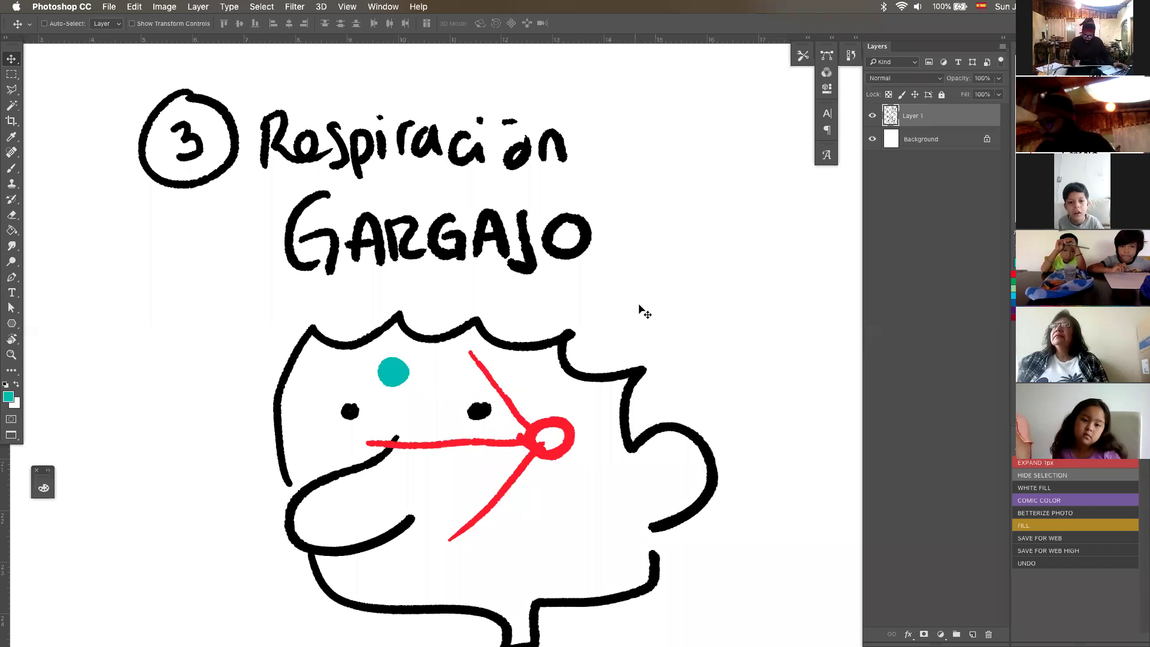
pyautogui.press('z')
pyautogui.moveTo(644, 305); pyautogui.dragTo(533, 394)
pyautogui.moveTo(599, 302); pyautogui.dragTo(519, 370)
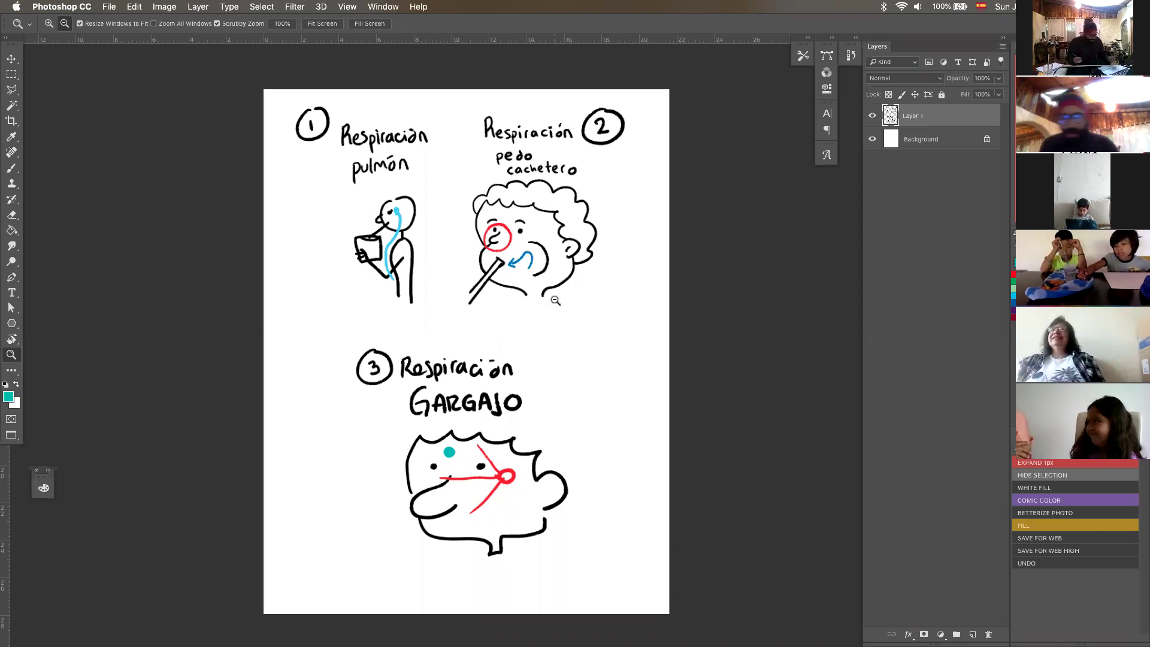
pyautogui.press('super+s')
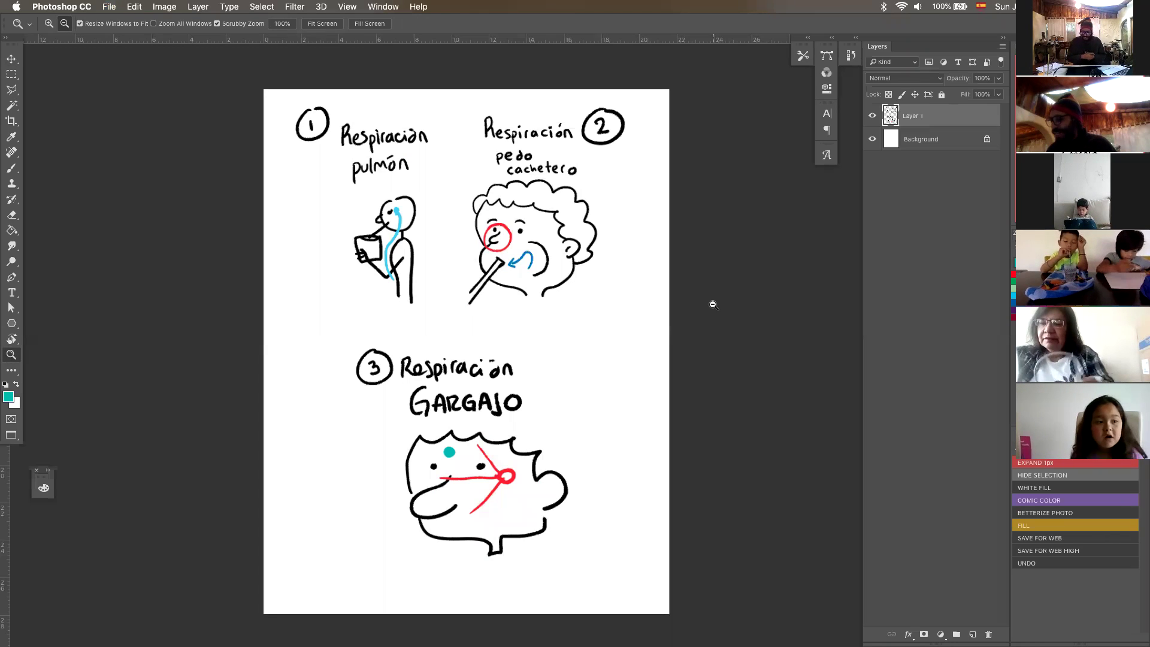
# Step: Create a new 8.5 x 11 in Letter document at 300 ppi with three empty layers, and make the lowest one active
pyautogui.press('super+n')
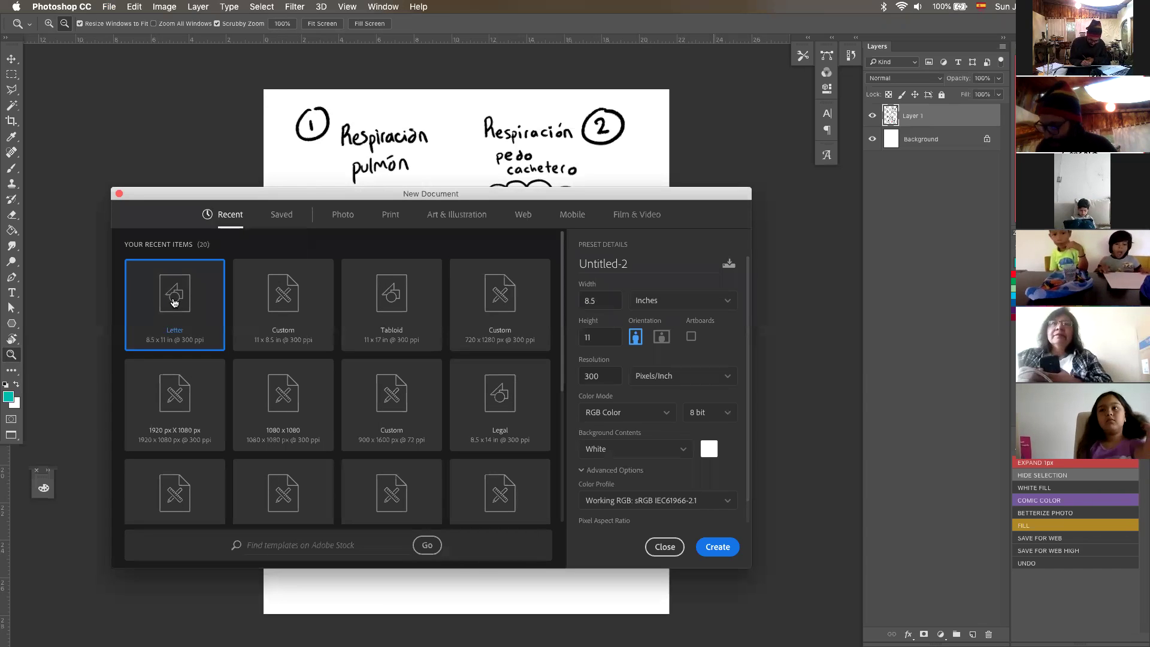
pyautogui.doubleClick(171, 301)
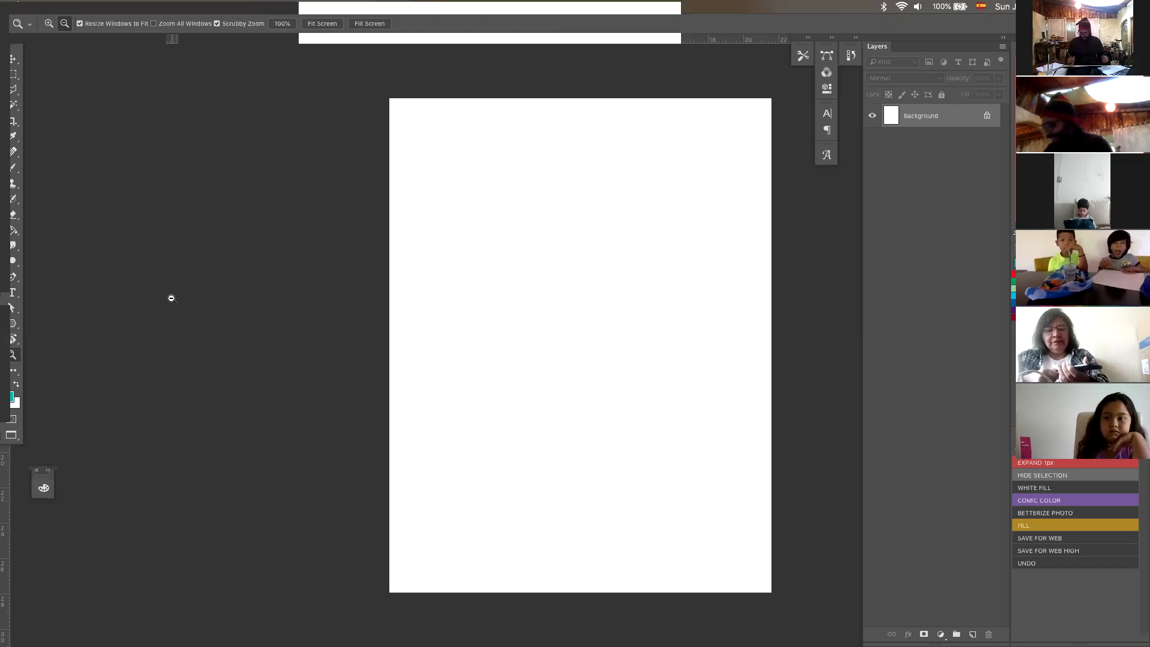
pyautogui.click(973, 634)
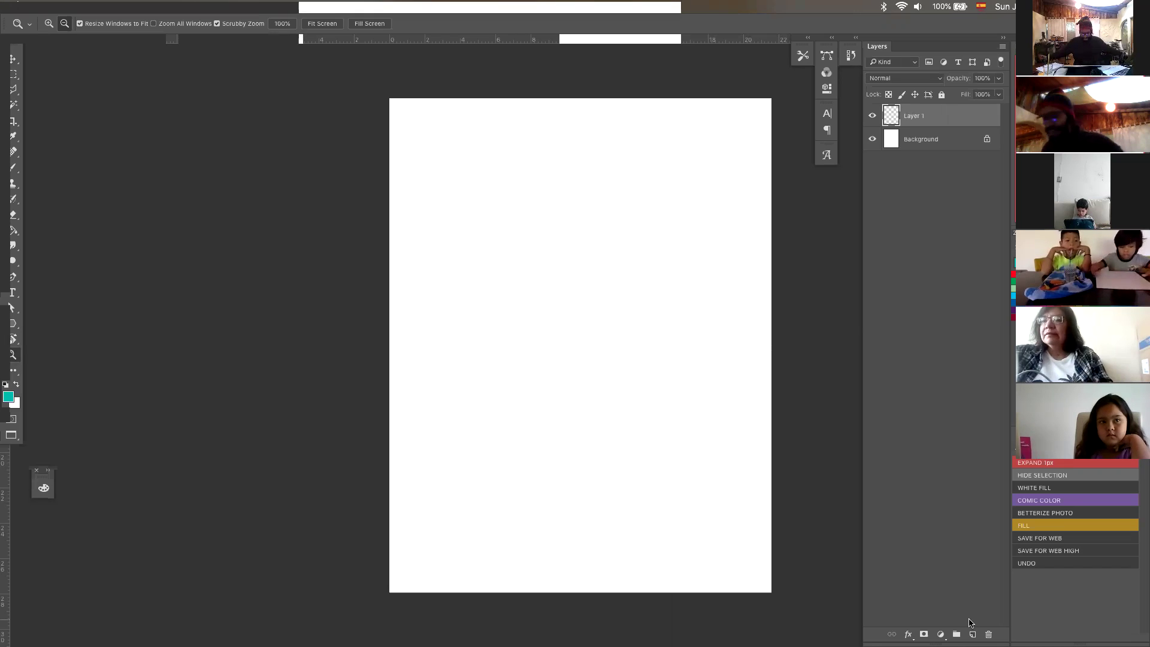
pyautogui.moveTo(687, 368); pyautogui.dragTo(644, 379)
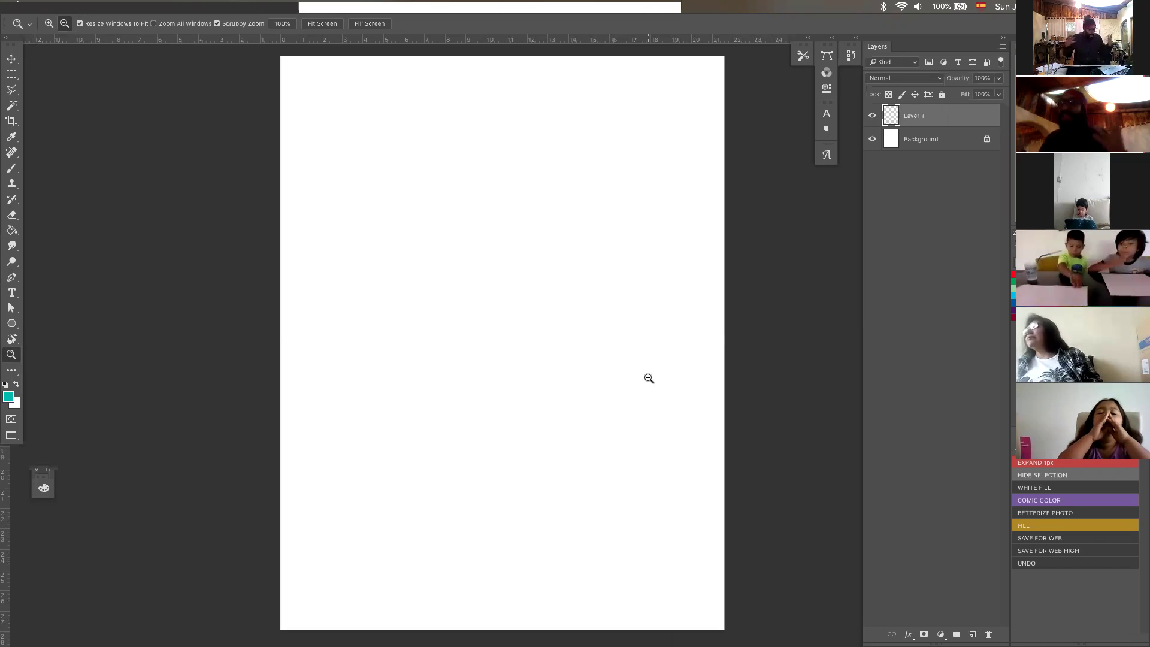
pyautogui.press('b')
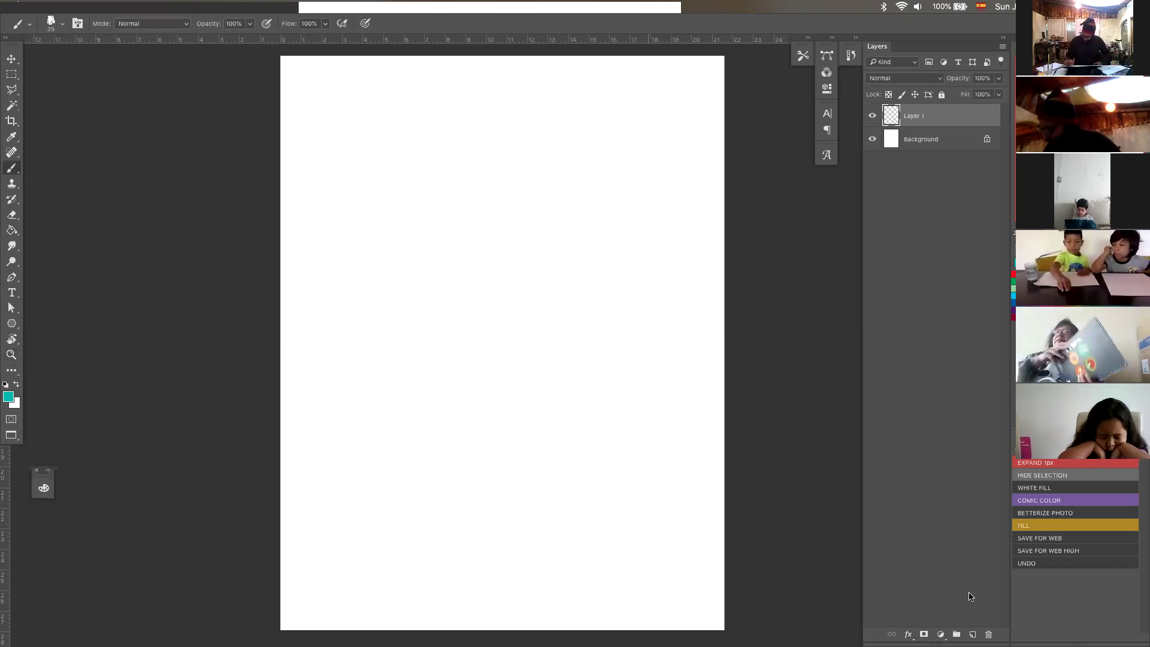
pyautogui.click(972, 634)
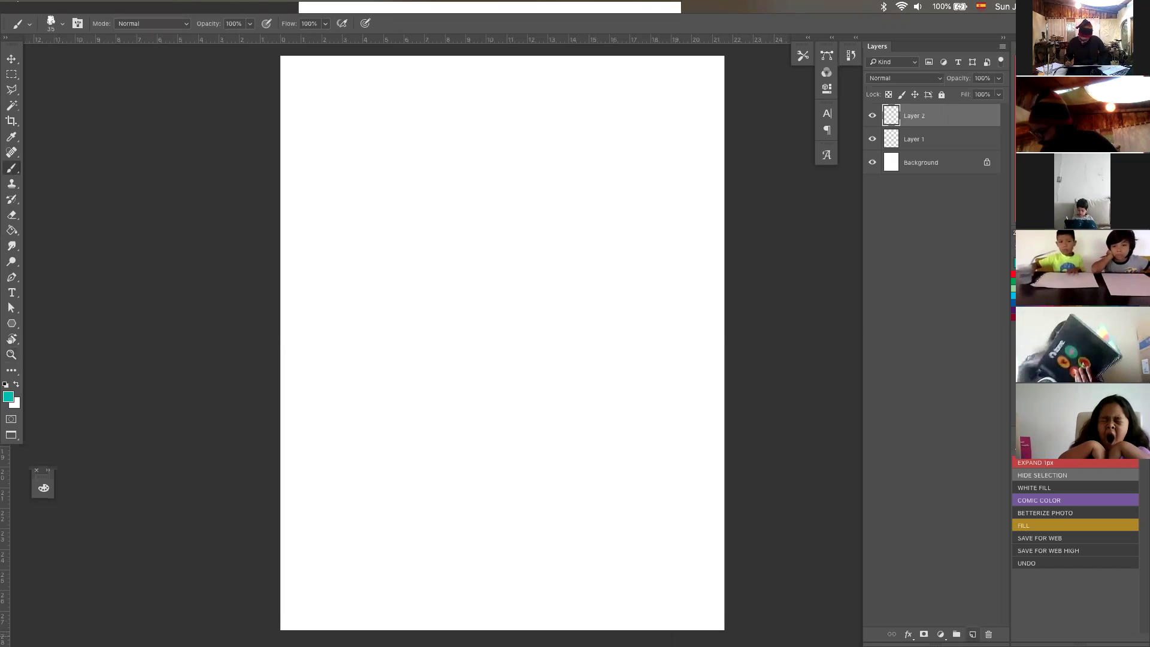
pyautogui.press('alt+shift+super+n')
pyautogui.click(912, 164)
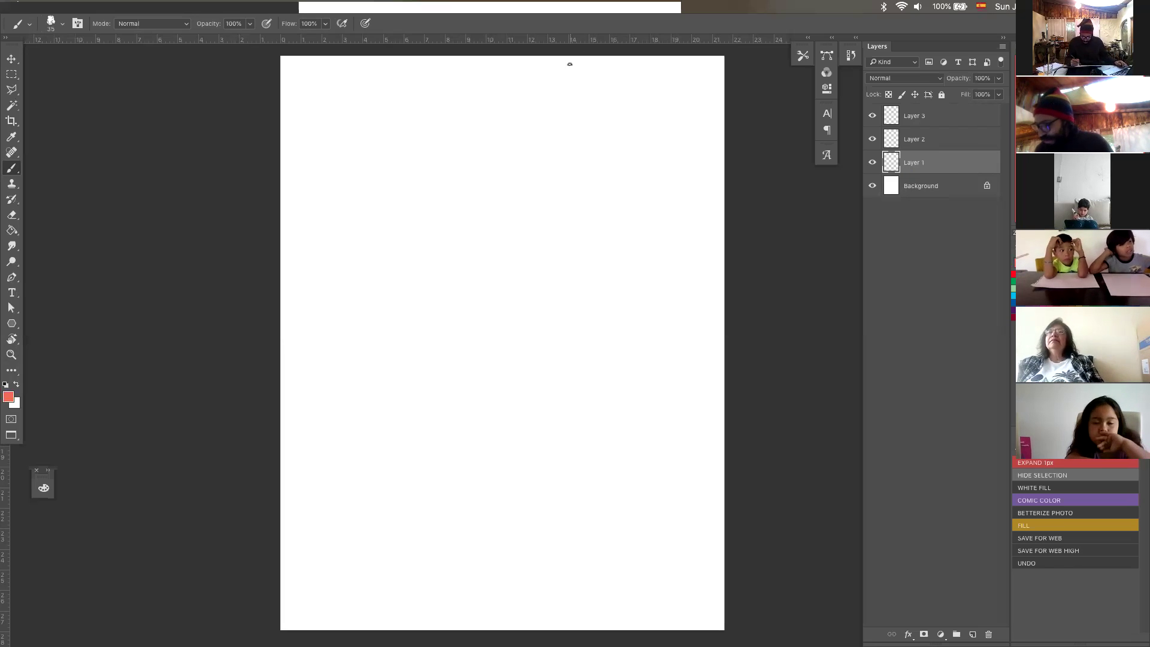
# Step: Undo the test stroke, load a textured brush from the tool presets, and reduce its size for sketching
pyautogui.moveTo(542, 63); pyautogui.dragTo(549, 618)
pyautogui.press('super+z')
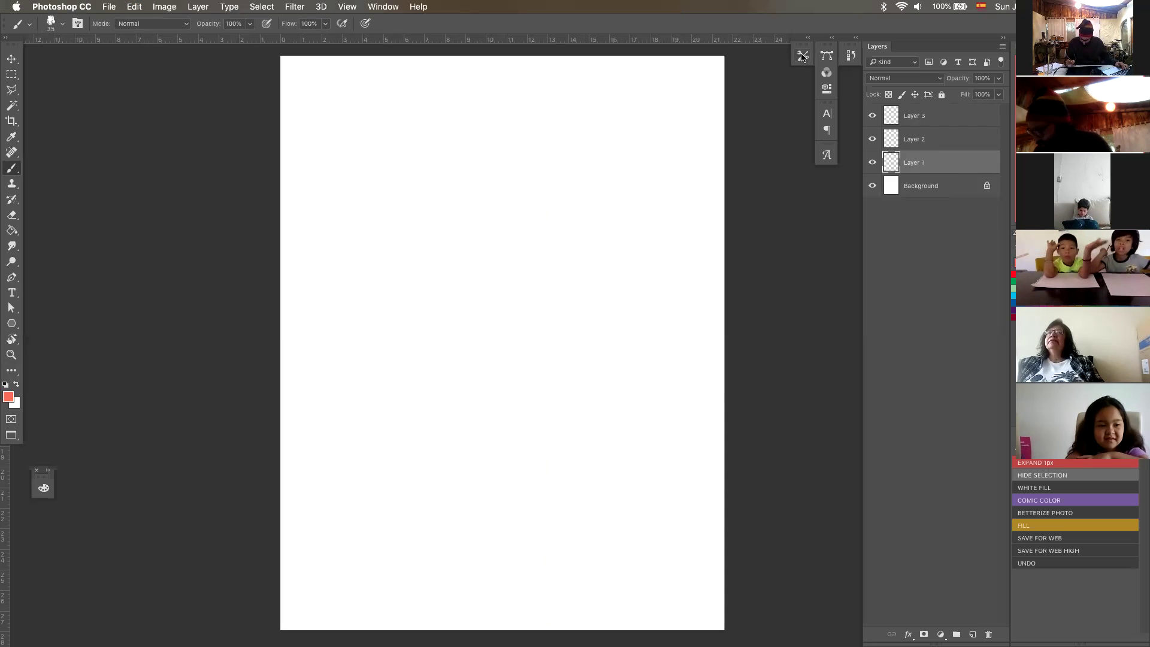
pyautogui.click(803, 55)
pyautogui.scroll(-10, 755, 330)
pyautogui.click(720, 561)
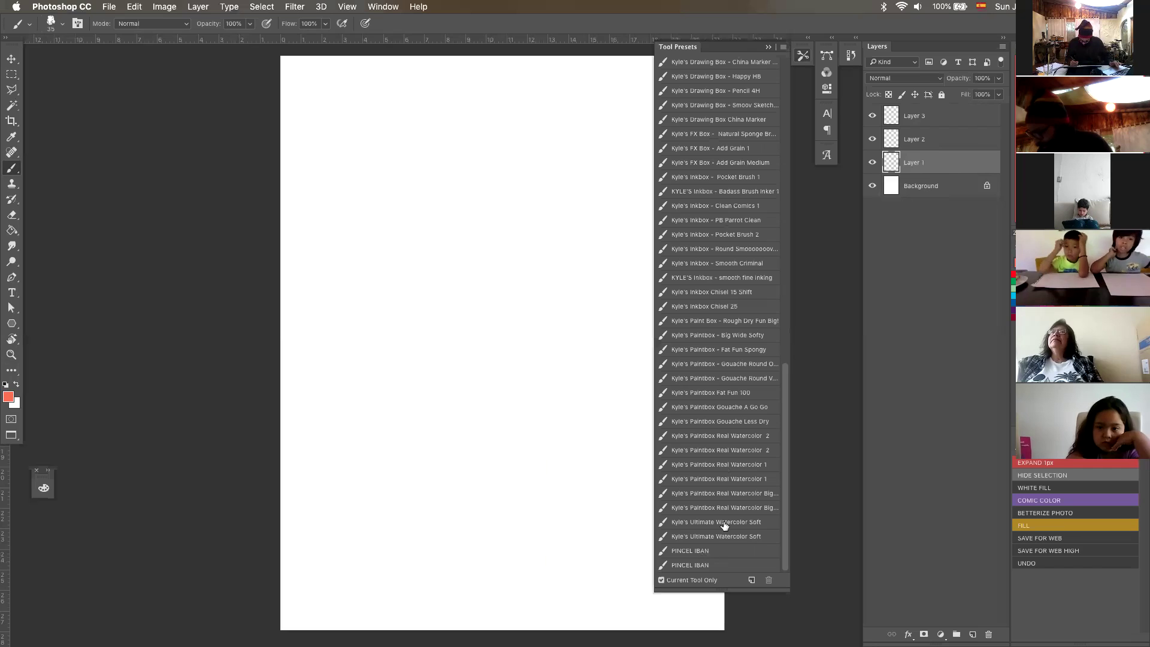
pyautogui.moveTo(553, 168); pyautogui.dragTo(542, 189)
pyautogui.press('[')
pyautogui.press('[')
pyautogui.press('[')
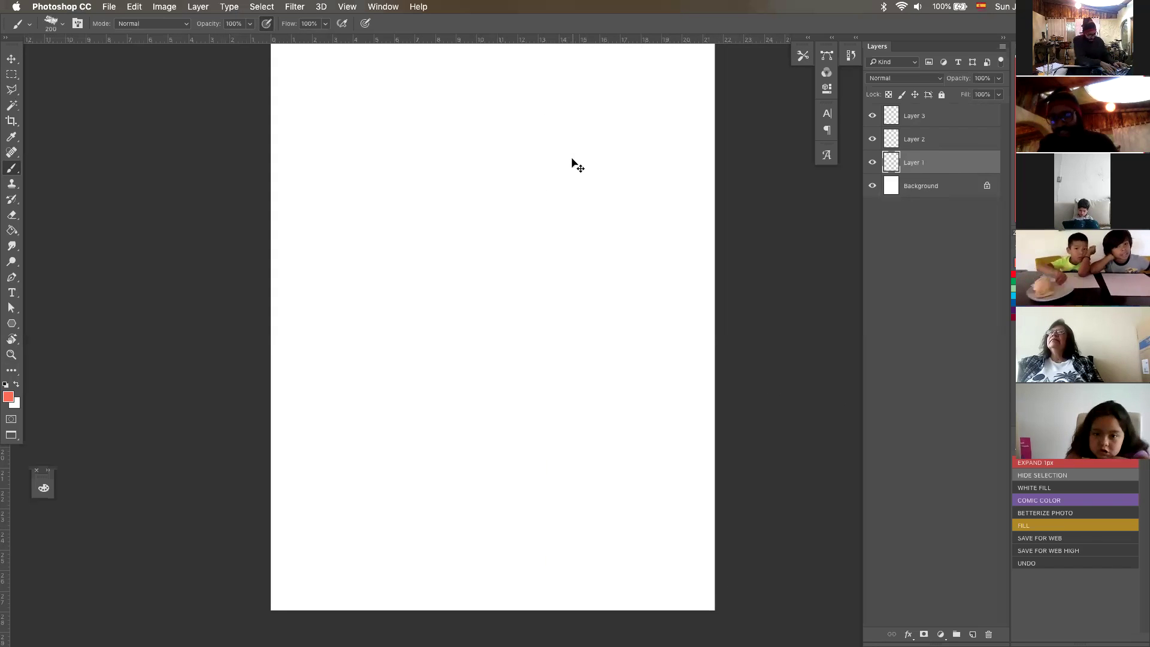
pyautogui.press('super+minus')
pyautogui.press('[')
pyautogui.press('[')
pyautogui.press('[')
pyautogui.press('[')
pyautogui.press('[')
pyautogui.press('[')
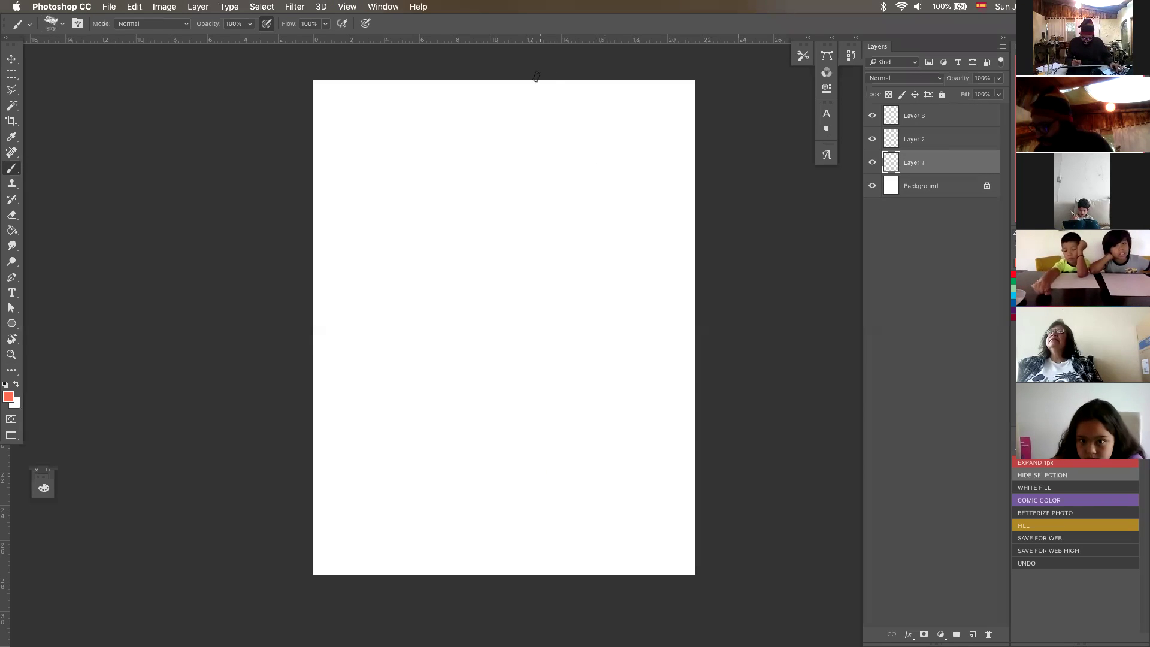
# Step: Sketch a coral ground line rising across the lower page, with one central vertical guide and a shorter one near the right edge
pyautogui.moveTo(533, 86); pyautogui.dragTo(546, 482)
pyautogui.moveTo(534, 591); pyautogui.dragTo(534, 134)
pyautogui.moveTo(319, 466); pyautogui.dragTo(498, 408)
pyautogui.moveTo(632, 386); pyautogui.dragTo(496, 400)
pyautogui.moveTo(315, 466); pyautogui.dragTo(661, 383)
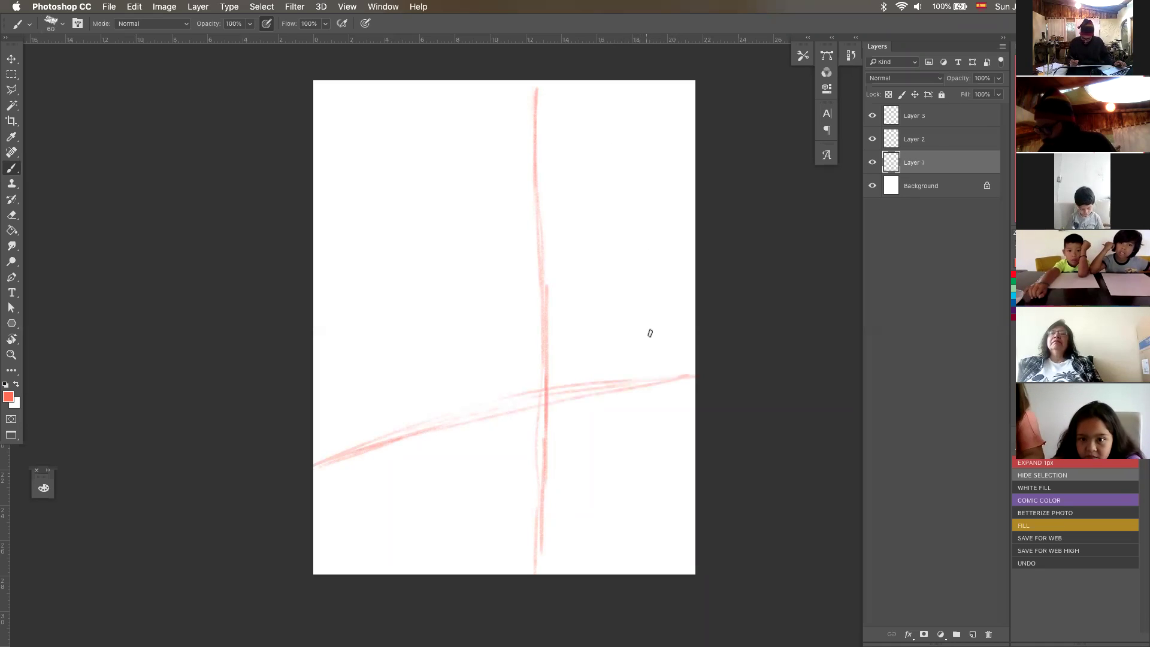
pyautogui.moveTo(643, 126); pyautogui.dragTo(652, 379)
pyautogui.moveTo(643, 126); pyautogui.dragTo(638, 379)
# Step: Erase the central vertical guide line using an enlarged eraser
pyautogui.press('e')
pyautogui.press(']')
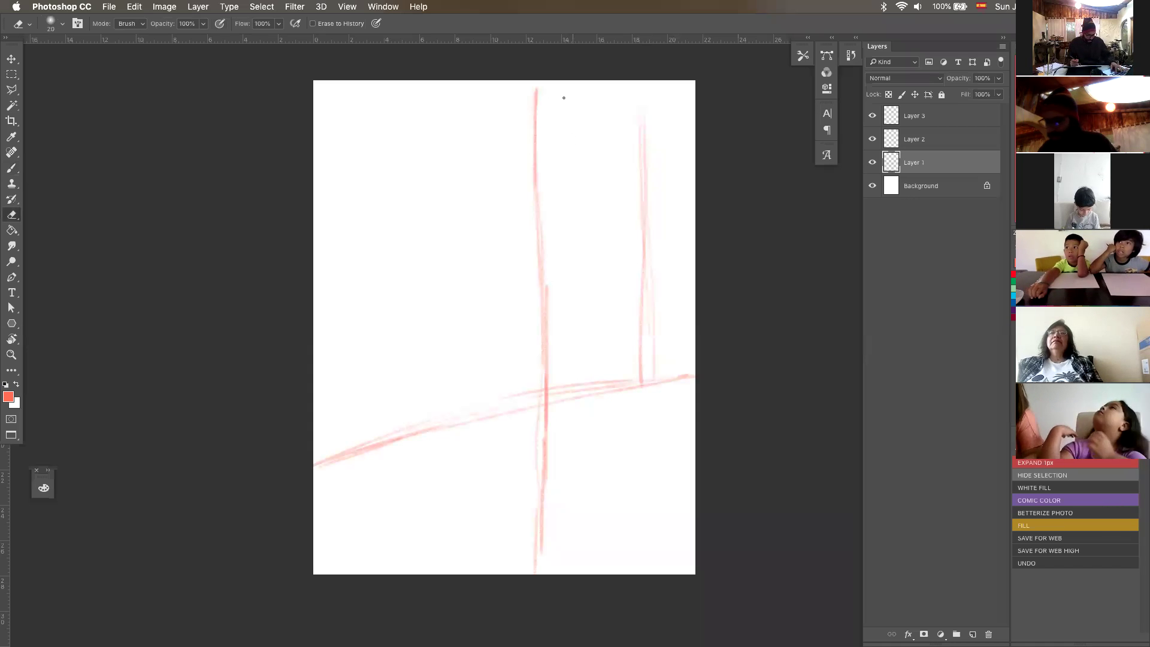
pyautogui.press(']')
pyautogui.press(']')
pyautogui.press(']')
pyautogui.press(']')
pyautogui.press(']')
pyautogui.press(']')
pyautogui.press(']')
pyautogui.press(']')
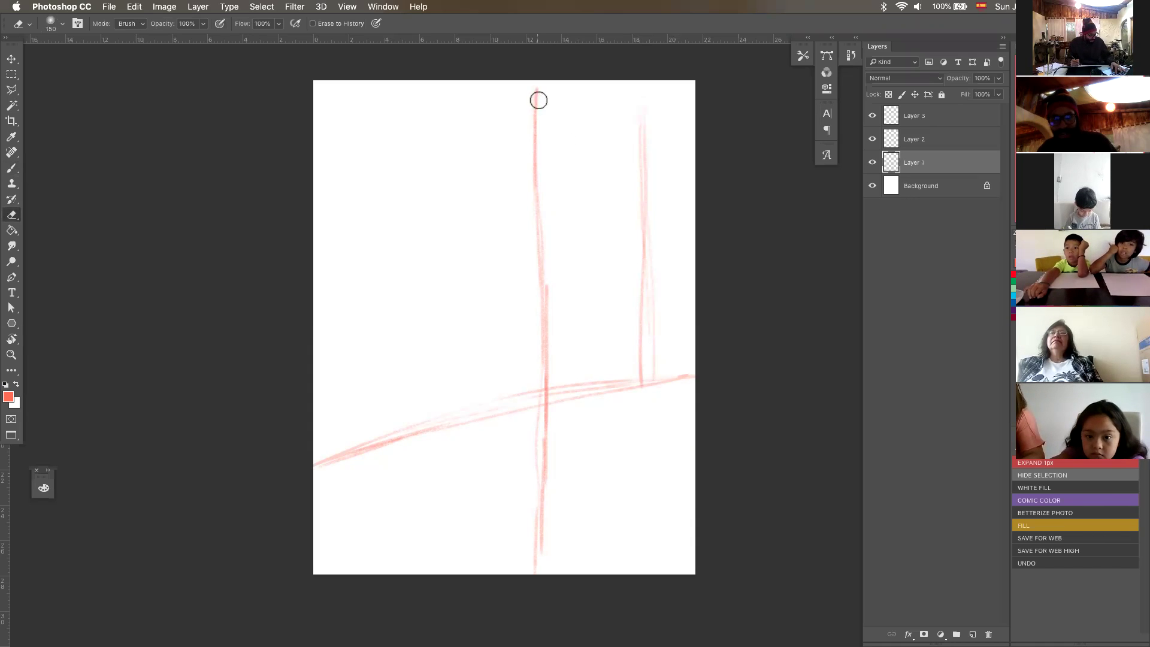
pyautogui.press(']')
pyautogui.press(']')
pyautogui.moveTo(540, 84)
pyautogui.mouseDown()
pyautogui.moveTo(552, 409)
pyautogui.moveTo(539, 560)
pyautogui.mouseUp()
# Step: Sketch coral vertical guides on the right and left parts of the page and a horizontal guide across its upper part
pyautogui.press('b')
pyautogui.moveTo(600, 81); pyautogui.dragTo(593, 563)
pyautogui.moveTo(588, 326); pyautogui.dragTo(590, 178)
pyautogui.moveTo(405, 109); pyautogui.dragTo(408, 476)
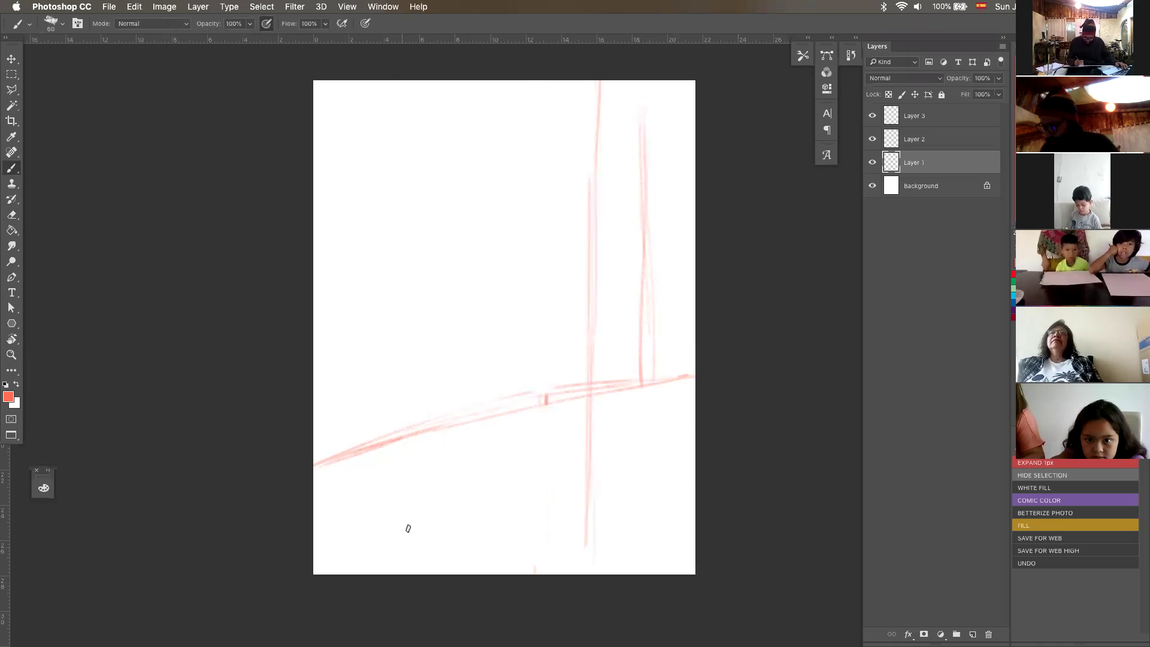
pyautogui.moveTo(470, 189); pyautogui.dragTo(695, 196)
pyautogui.moveTo(695, 199); pyautogui.dragTo(444, 193)
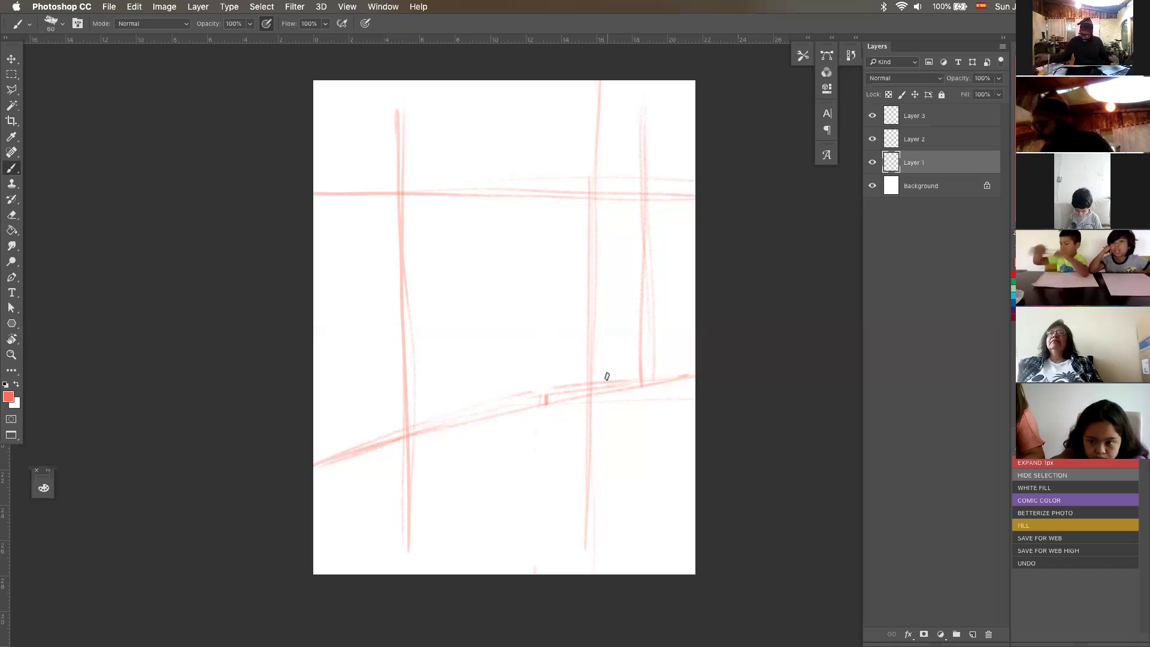
# Step: Paint a solid light grey inverted-triangle shape below the ground line at the lower right, using a larger brush
pyautogui.press('.')
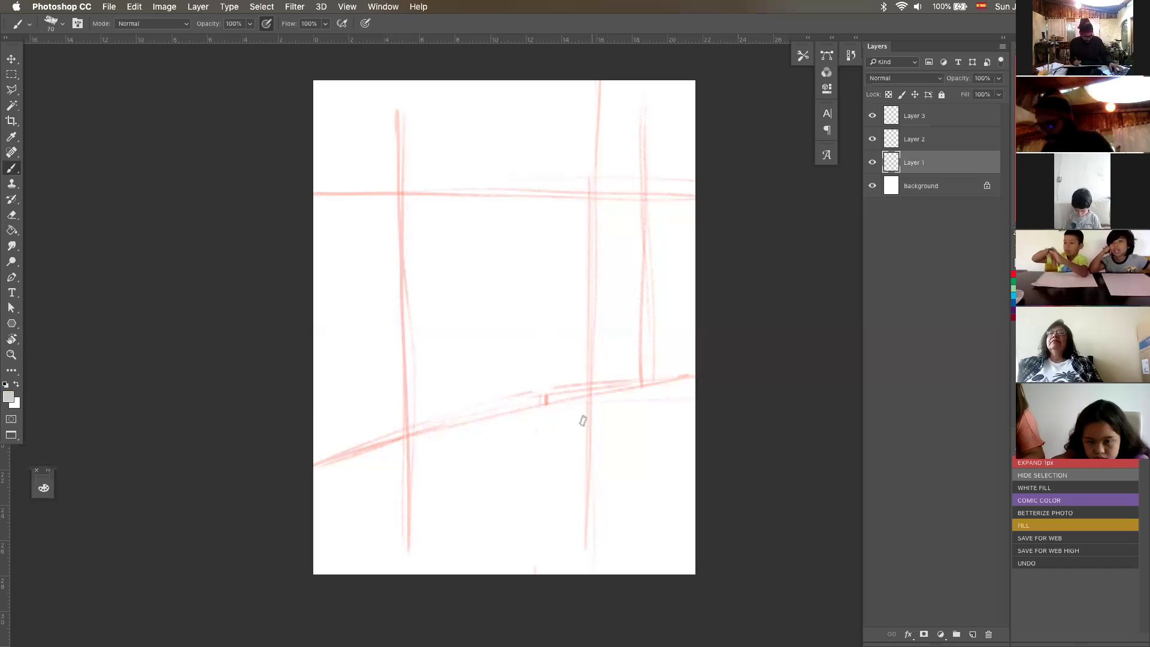
pyautogui.moveTo(578, 400)
pyautogui.mouseDown()
pyautogui.moveTo(665, 400)
pyautogui.moveTo(534, 424)
pyautogui.moveTo(501, 415)
pyautogui.moveTo(550, 503)
pyautogui.moveTo(542, 452)
pyautogui.moveTo(549, 462)
pyautogui.moveTo(551, 442)
pyautogui.moveTo(570, 490)
pyautogui.mouseUp()
pyautogui.press(']')
pyautogui.press(']')
pyautogui.press(']')
pyautogui.press(']')
pyautogui.press(']')
pyautogui.moveTo(557, 426)
pyautogui.mouseDown()
pyautogui.moveTo(583, 404)
pyautogui.moveTo(584, 423)
pyautogui.moveTo(561, 430)
pyautogui.moveTo(602, 425)
pyautogui.moveTo(654, 439)
pyautogui.moveTo(568, 444)
pyautogui.moveTo(603, 491)
pyautogui.moveTo(581, 467)
pyautogui.moveTo(642, 415)
pyautogui.mouseUp()
pyautogui.moveTo(546, 414)
pyautogui.mouseDown()
pyautogui.moveTo(539, 449)
pyautogui.moveTo(608, 512)
pyautogui.moveTo(573, 509)
pyautogui.moveTo(627, 493)
pyautogui.moveTo(648, 453)
pyautogui.mouseUp()
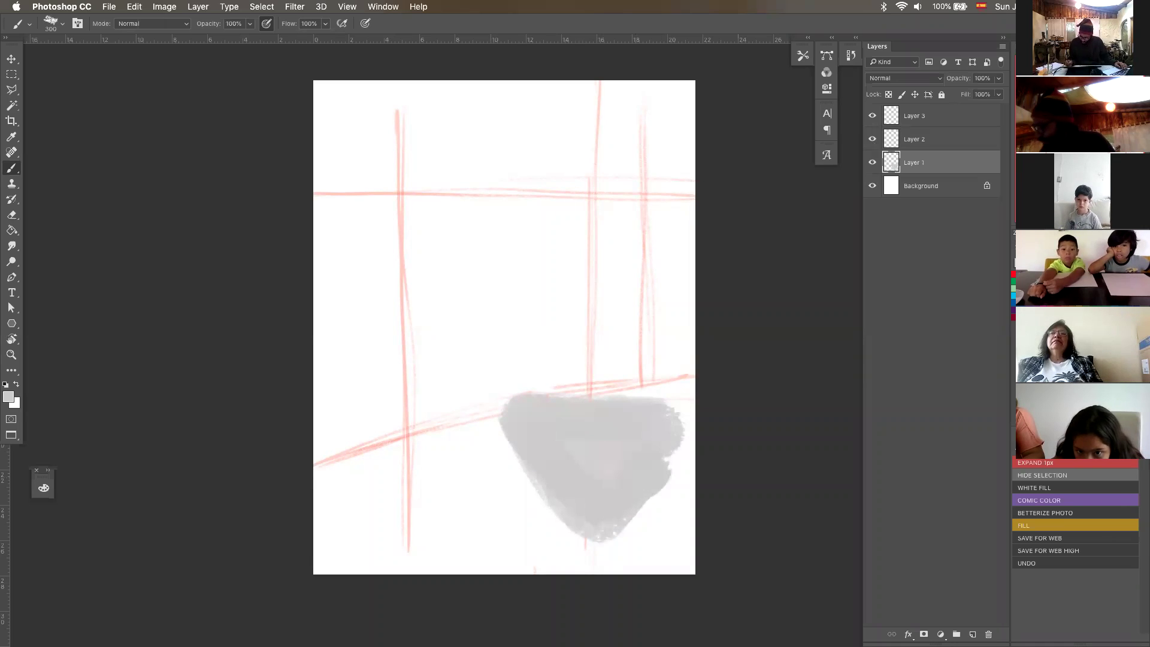
# Step: Paint curly green foliage across the lower left of the page up to the grey shape
pyautogui.press('z')
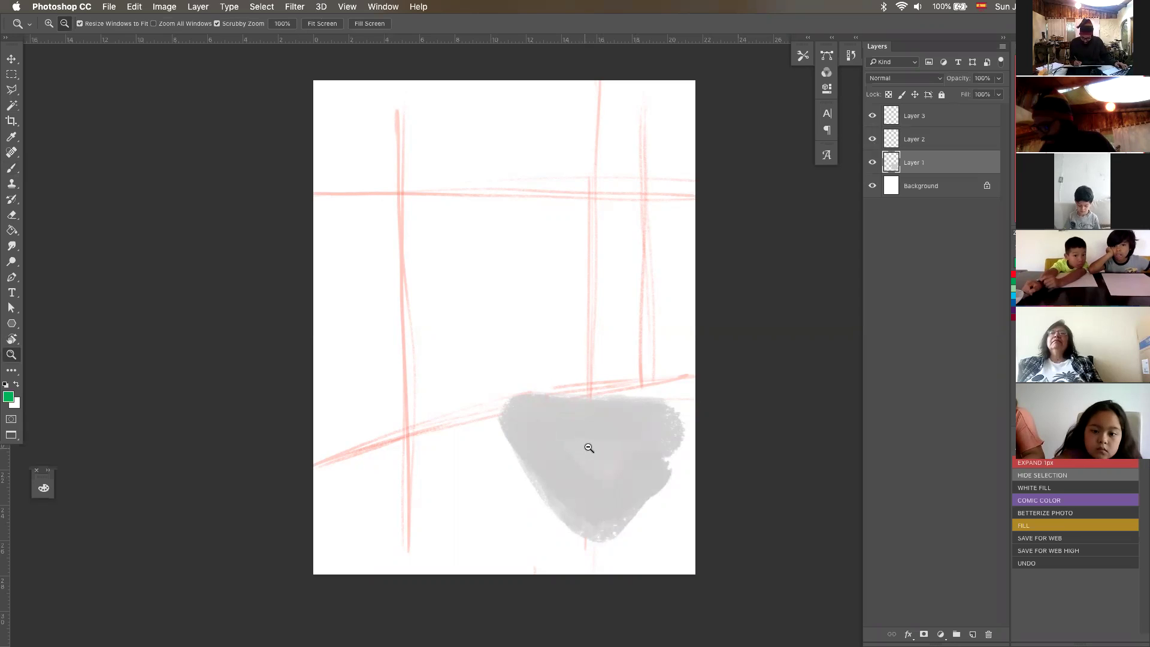
pyautogui.moveTo(589, 448); pyautogui.dragTo(590, 445)
pyautogui.press('b')
pyautogui.press(']')
pyautogui.press(']')
pyautogui.press(']')
pyautogui.press(']')
pyautogui.press('[')
pyautogui.press('[')
pyautogui.press('[')
pyautogui.press('[')
pyautogui.press('[')
pyautogui.press('[')
pyautogui.moveTo(304, 427)
pyautogui.mouseDown()
pyautogui.moveTo(313, 459)
pyautogui.moveTo(360, 493)
pyautogui.moveTo(436, 501)
pyautogui.moveTo(501, 488)
pyautogui.moveTo(547, 557)
pyautogui.mouseUp()
pyautogui.moveTo(303, 457)
pyautogui.mouseDown()
pyautogui.moveTo(329, 506)
pyautogui.moveTo(359, 519)
pyautogui.moveTo(419, 524)
pyautogui.moveTo(434, 509)
pyautogui.moveTo(478, 519)
pyautogui.moveTo(482, 478)
pyautogui.mouseUp()
pyautogui.press(']')
pyautogui.press(']')
pyautogui.press(']')
pyautogui.moveTo(498, 527); pyautogui.dragTo(470, 512)
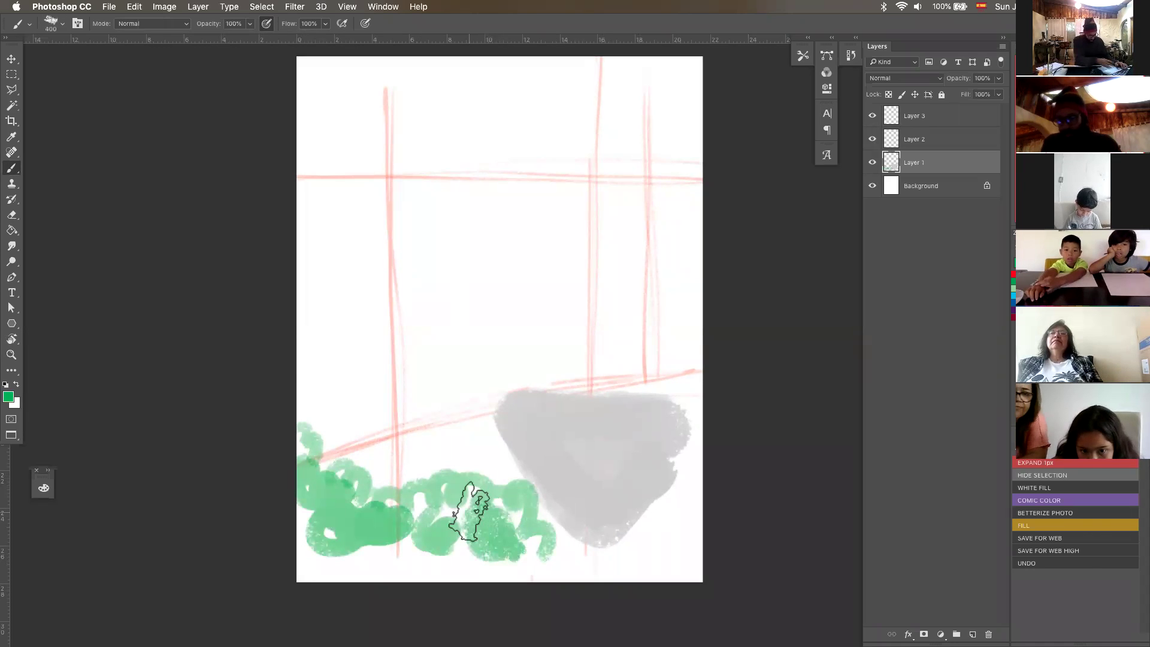
# Step: Resample the image to a resolution of 72 pixels/inch
pyautogui.press('super+alt+i')
pyautogui.press('Tab')
pyautogui.press('Tab')
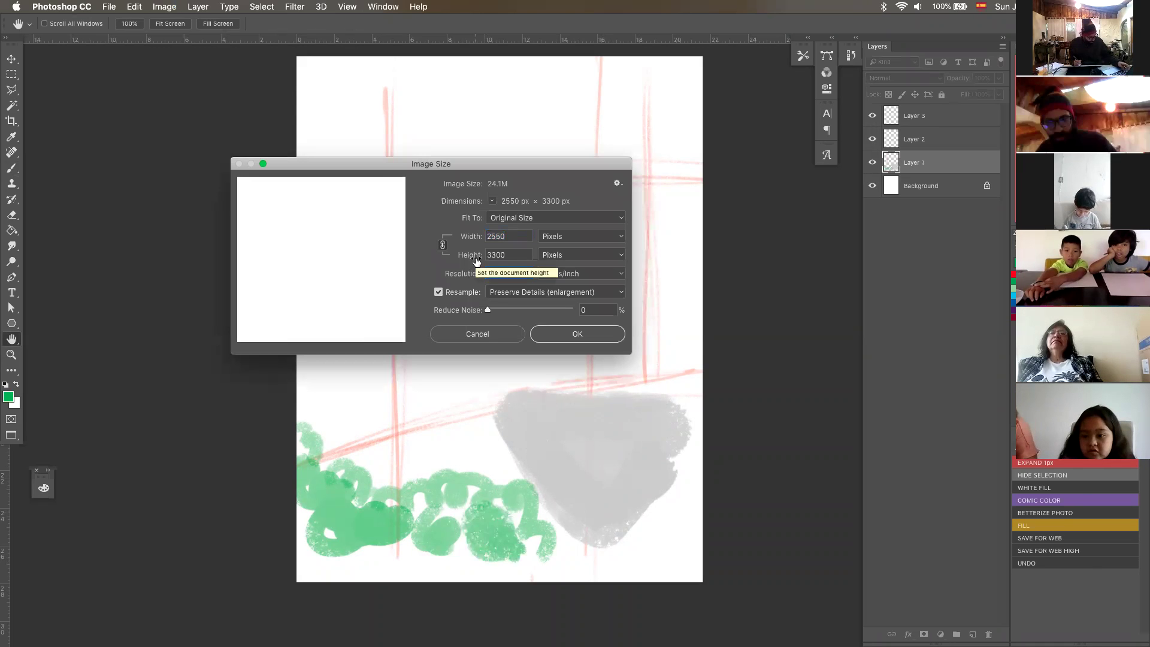
pyautogui.write('72')
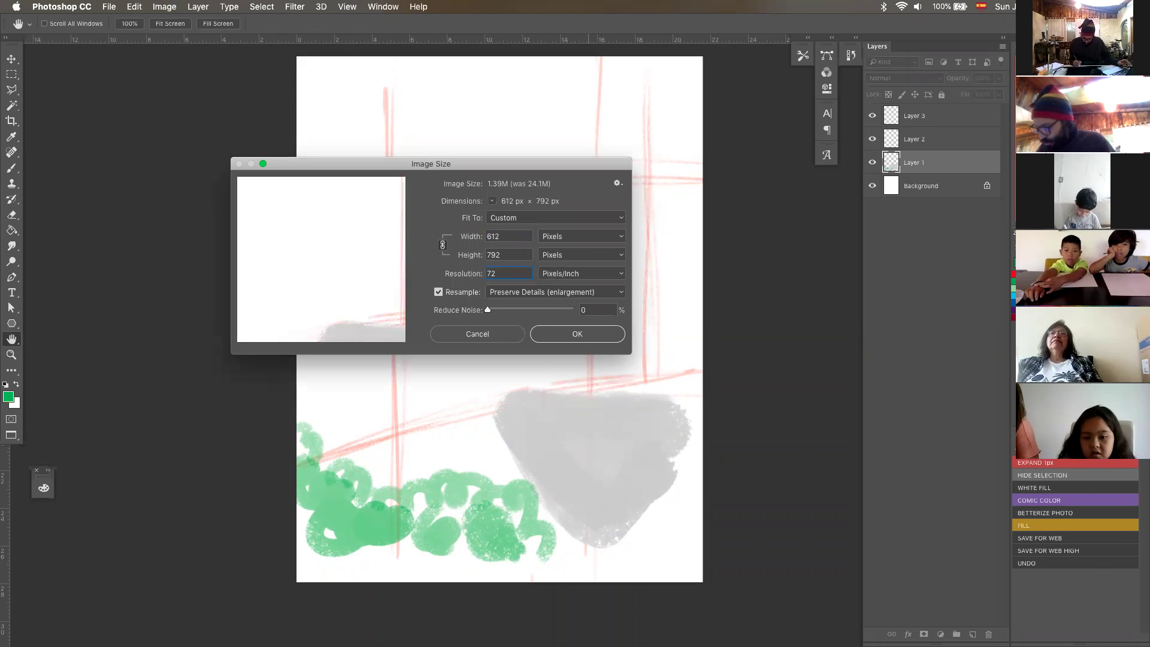
pyautogui.press('Return')
# Step: Extend the green foliage to the lower right corner and paint a thick brown tree trunk above the grey shape
pyautogui.press('z')
pyautogui.moveTo(611, 375); pyautogui.dragTo(695, 375)
pyautogui.moveTo(540, 449)
pyautogui.mouseDown()
pyautogui.moveTo(432, 450)
pyautogui.moveTo(407, 429)
pyautogui.moveTo(407, 400)
pyautogui.moveTo(618, 450)
pyautogui.moveTo(647, 413)
pyautogui.mouseUp()
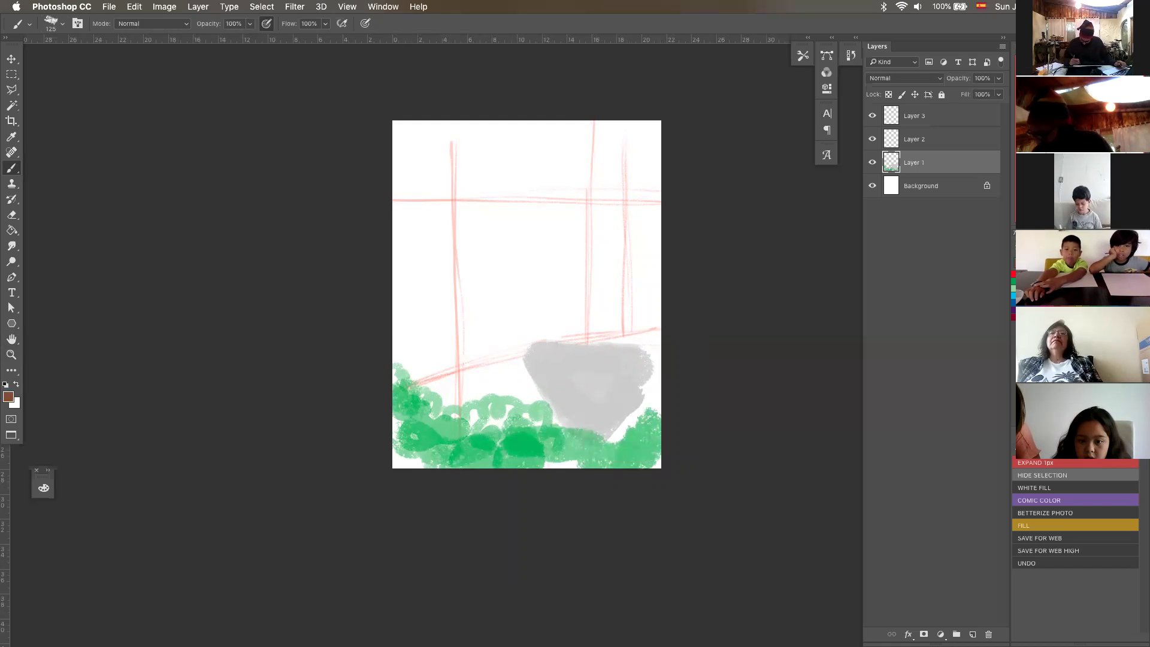
pyautogui.moveTo(602, 335)
pyautogui.mouseDown()
pyautogui.moveTo(606, 144)
pyautogui.moveTo(612, 335)
pyautogui.moveTo(597, 300)
pyautogui.moveTo(606, 135)
pyautogui.moveTo(612, 324)
pyautogui.mouseUp()
# Step: Add a layer just above the Background and cover it with textured turquoise sky, using a large brush at 30% opacity
pyautogui.click(934, 185)
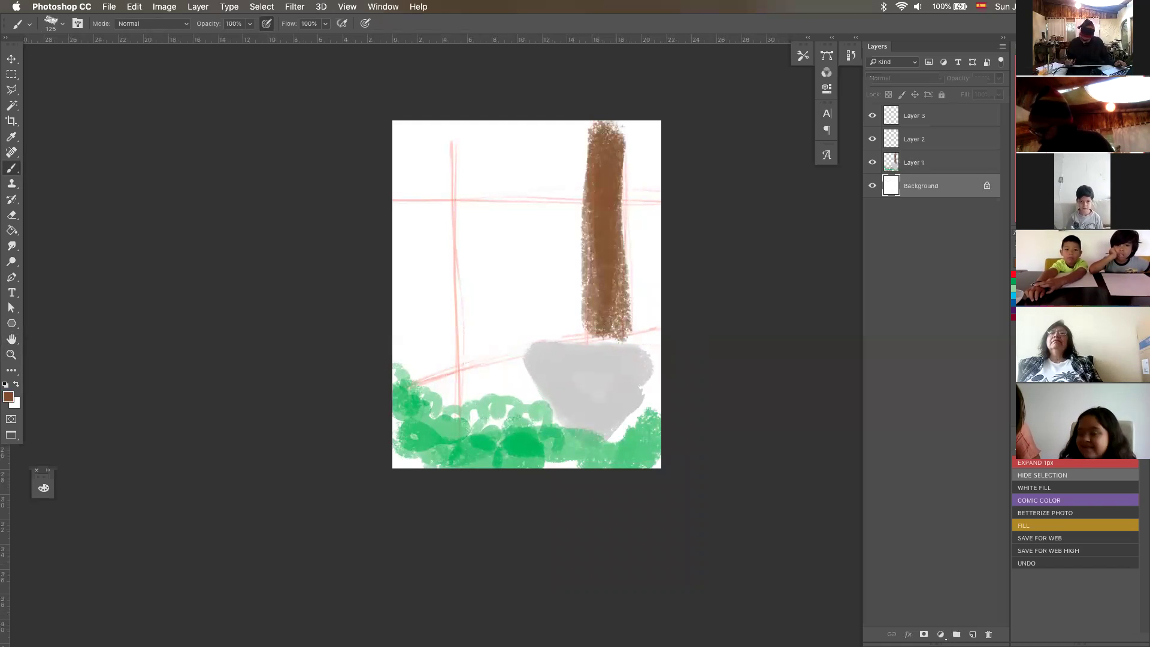
pyautogui.click(973, 634)
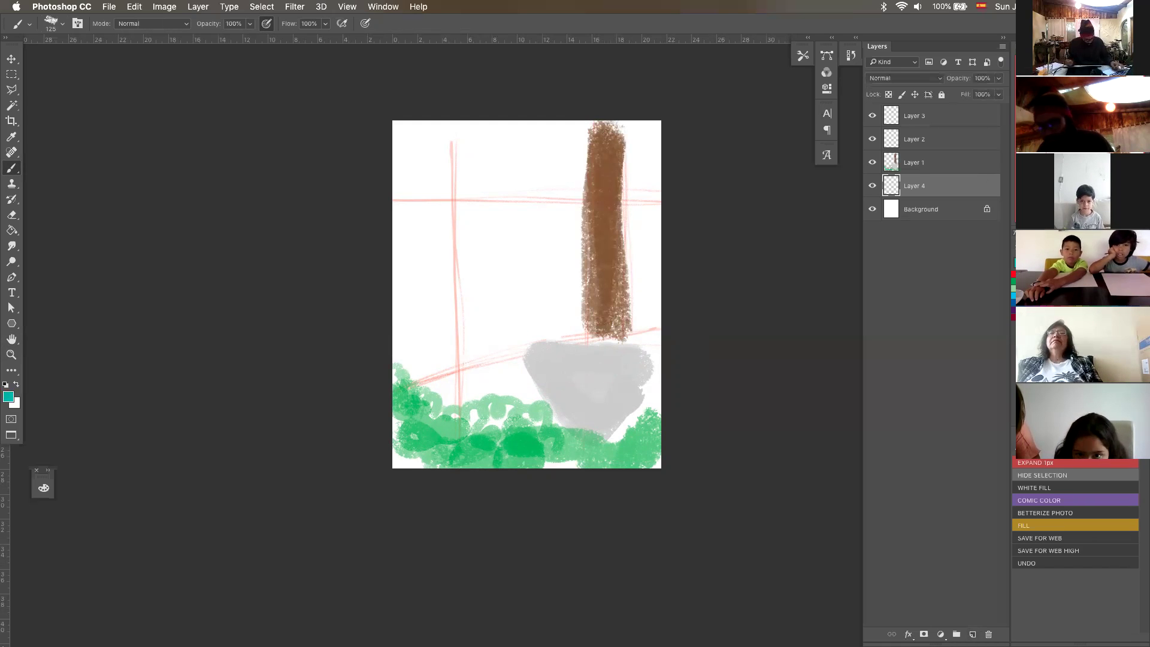
pyautogui.press(']')
pyautogui.press(']')
pyautogui.press(']')
pyautogui.press(']')
pyautogui.press(']')
pyautogui.press(']')
pyautogui.press('3')
pyautogui.moveTo(379, 138)
pyautogui.mouseDown()
pyautogui.moveTo(623, 157)
pyautogui.moveTo(455, 155)
pyautogui.mouseUp()
pyautogui.moveTo(413, 254)
pyautogui.mouseDown()
pyautogui.moveTo(549, 254)
pyautogui.moveTo(662, 282)
pyautogui.mouseUp()
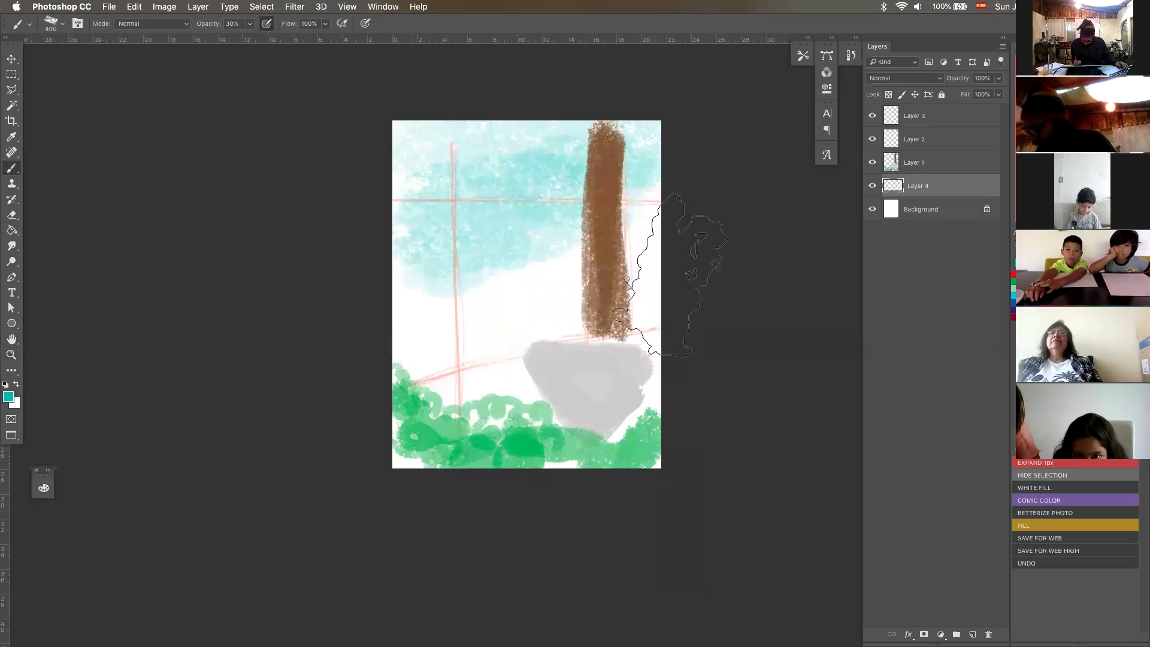
pyautogui.moveTo(513, 368)
pyautogui.mouseDown()
pyautogui.moveTo(625, 351)
pyautogui.moveTo(680, 372)
pyautogui.moveTo(667, 443)
pyautogui.mouseUp()
# Step: Paint translucent dark green tree foliage along the top of the page, behind and beside the brown trunk
pyautogui.press('z')
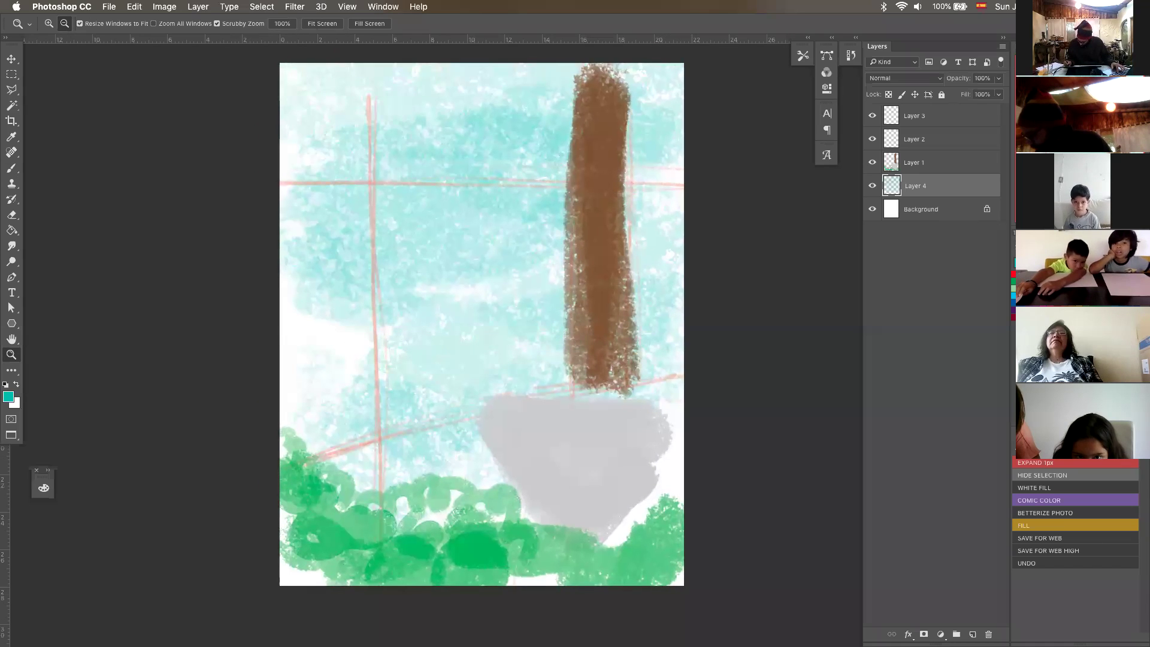
pyautogui.press('b')
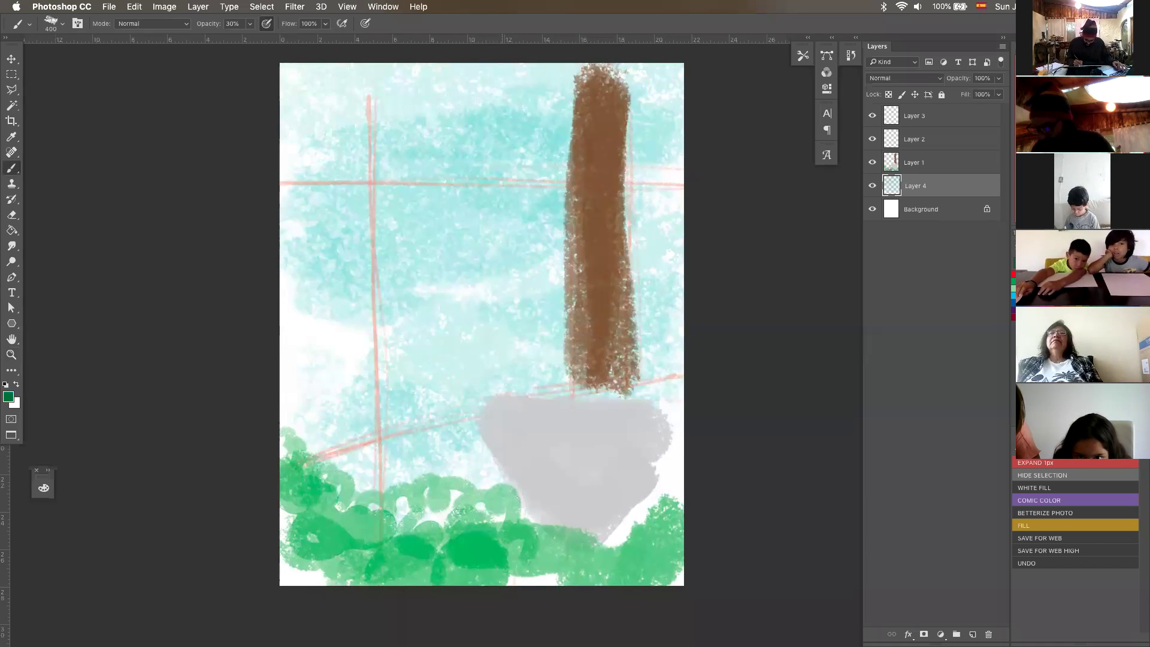
pyautogui.moveTo(502, 353); pyautogui.dragTo(508, 393)
pyautogui.press('[')
pyautogui.press('[')
pyautogui.press('[')
pyautogui.press('[')
pyautogui.press('[')
pyautogui.press('[')
pyautogui.press('[')
pyautogui.moveTo(433, 110)
pyautogui.mouseDown()
pyautogui.moveTo(533, 131)
pyautogui.moveTo(542, 111)
pyautogui.moveTo(420, 108)
pyautogui.moveTo(564, 129)
pyautogui.mouseUp()
pyautogui.press(']')
pyautogui.press(']')
pyautogui.press(']')
pyautogui.moveTo(650, 129)
pyautogui.mouseDown()
pyautogui.moveTo(671, 134)
pyautogui.moveTo(659, 147)
pyautogui.moveTo(680, 233)
pyautogui.mouseUp()
pyautogui.moveTo(608, 123); pyautogui.dragTo(422, 129)
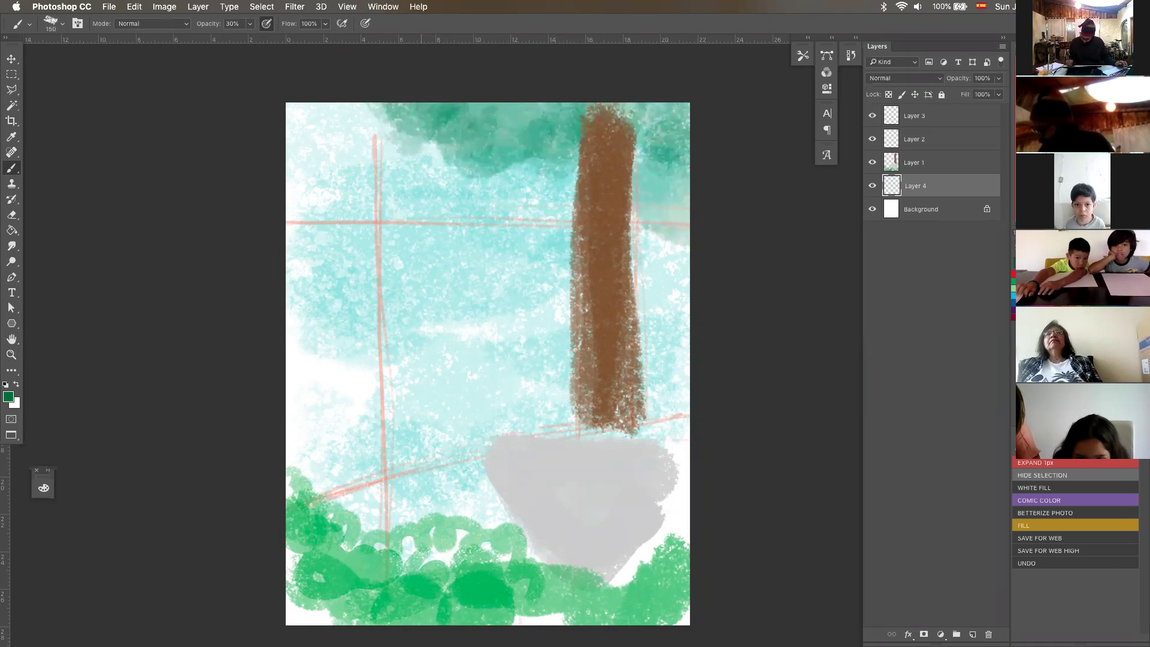
# Step: Paint bright green grass blades rising from the lower-left foliage with a much smaller brush
pyautogui.press('[')
pyautogui.press('[')
pyautogui.press('[')
pyautogui.press('[')
pyautogui.press('[')
pyautogui.press('[')
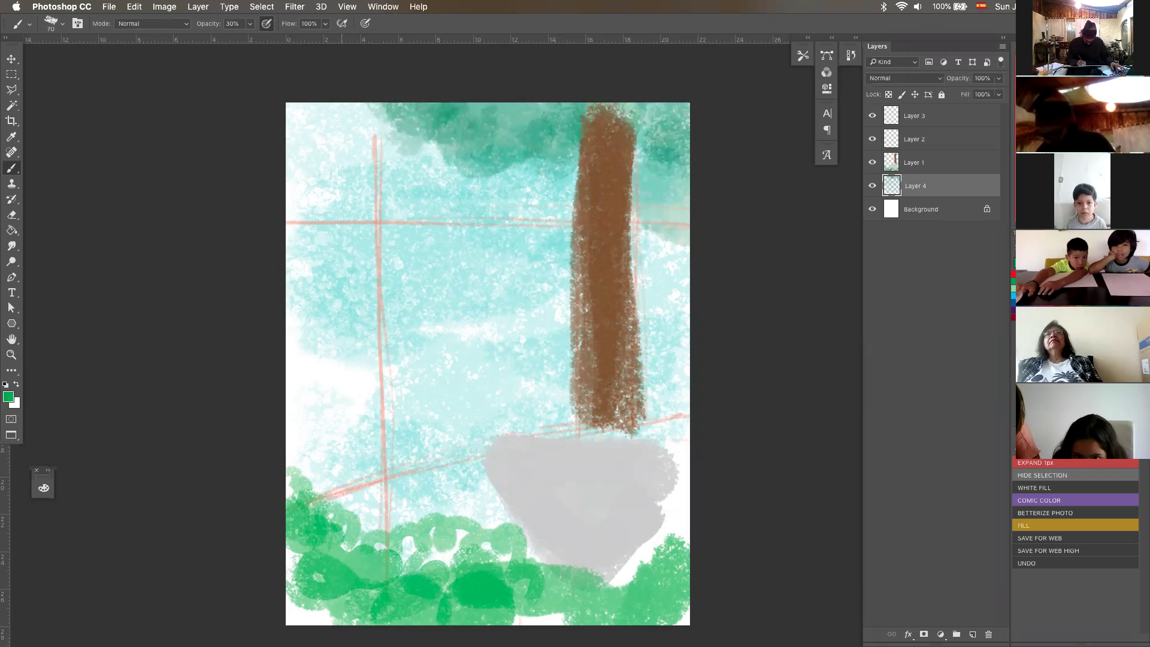
pyautogui.moveTo(334, 442); pyautogui.dragTo(355, 547)
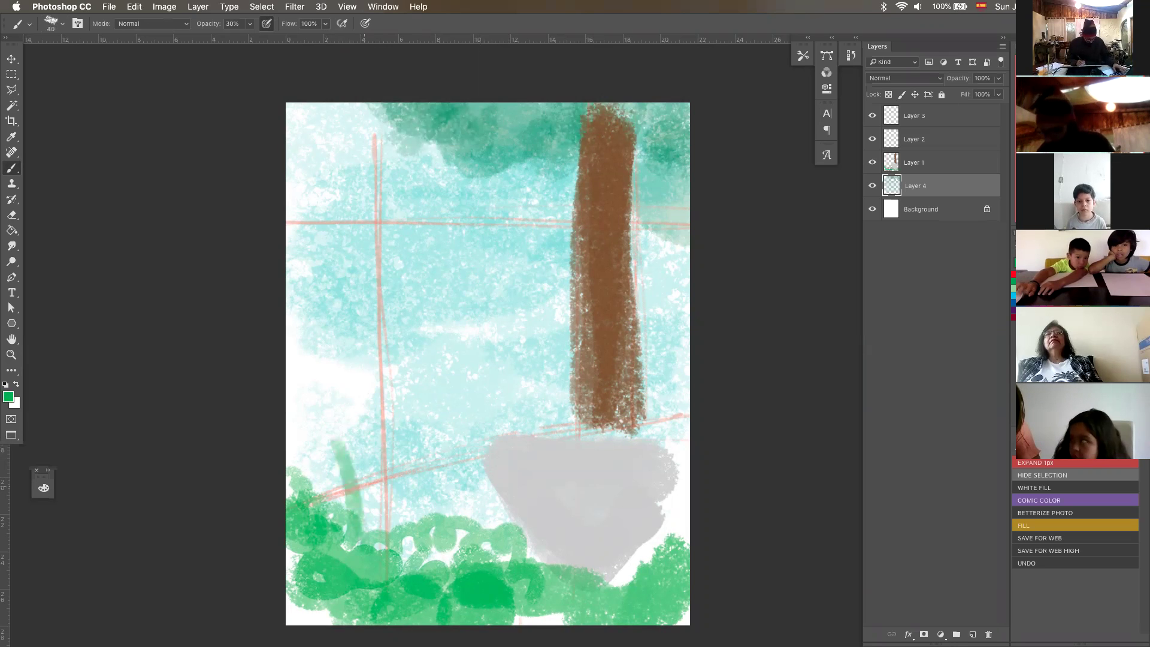
pyautogui.press('0')
pyautogui.moveTo(334, 446); pyautogui.dragTo(357, 547)
pyautogui.moveTo(382, 502); pyautogui.dragTo(386, 544)
pyautogui.moveTo(425, 508)
pyautogui.mouseDown()
pyautogui.moveTo(398, 562)
pyautogui.moveTo(418, 558)
pyautogui.mouseUp()
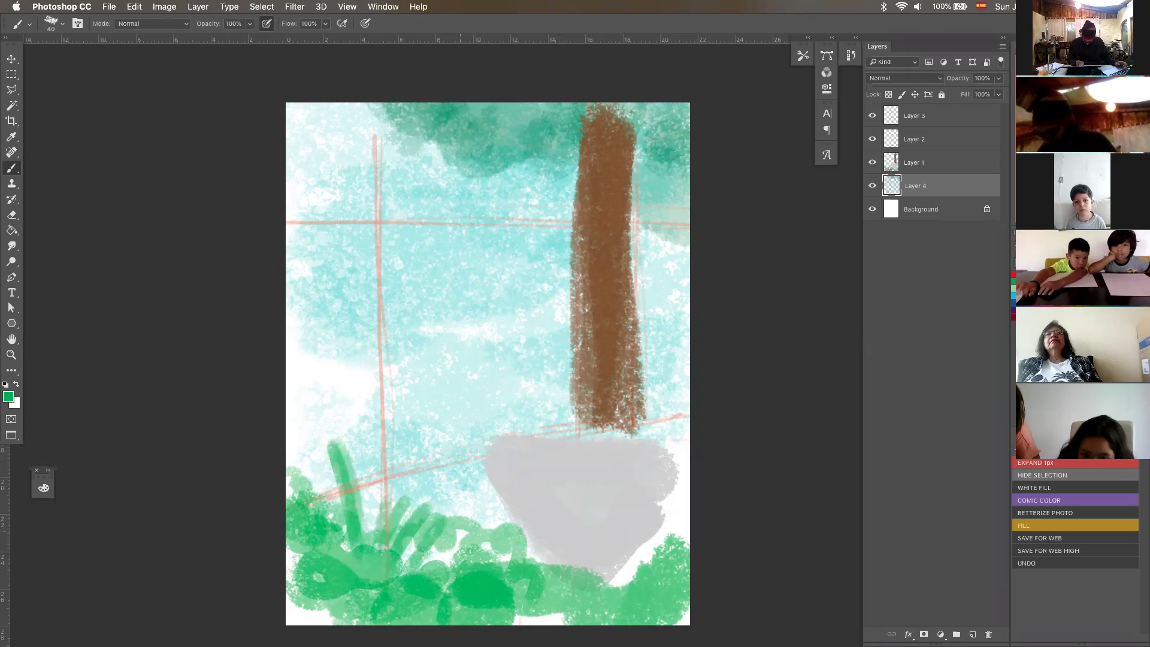
# Step: Paint more bright green grass blades along the lower middle and up the page's right edge around the grey shape
pyautogui.moveTo(451, 475); pyautogui.dragTo(481, 562)
pyautogui.moveTo(490, 523); pyautogui.dragTo(502, 563)
pyautogui.moveTo(590, 596)
pyautogui.mouseDown()
pyautogui.moveTo(612, 599)
pyautogui.moveTo(663, 527)
pyautogui.moveTo(664, 348)
pyautogui.mouseUp()
pyautogui.moveTo(680, 512); pyautogui.dragTo(682, 370)
pyautogui.moveTo(672, 468); pyautogui.dragTo(683, 383)
pyautogui.moveTo(679, 546); pyautogui.dragTo(683, 365)
pyautogui.moveTo(677, 489)
pyautogui.mouseDown()
pyautogui.moveTo(646, 427)
pyautogui.moveTo(672, 530)
pyautogui.moveTo(656, 440)
pyautogui.moveTo(579, 465)
pyautogui.mouseUp()
pyautogui.press('z')
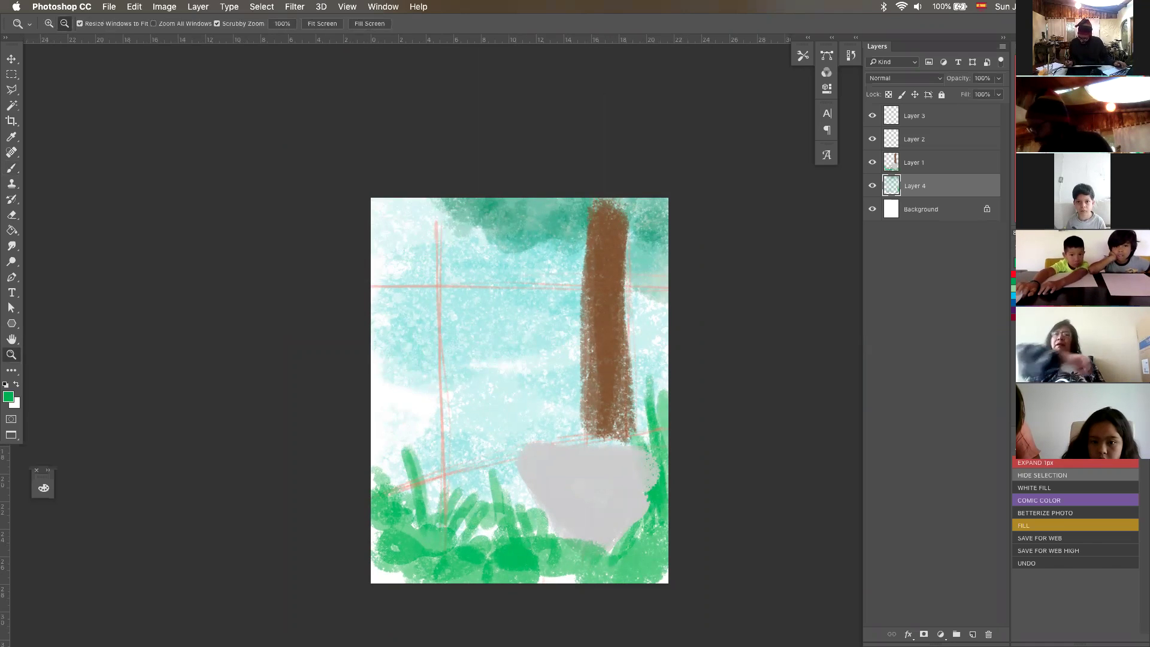
# Step: Add a layer, paint a thick brown log across the page with a larger brush, and raise that layer above Layer 1
pyautogui.press('alt+shift+super+n')
pyautogui.press('b')
pyautogui.press(']')
pyautogui.press(']')
pyautogui.press(']')
pyautogui.press(']')
pyautogui.press(']')
pyautogui.press(']')
pyautogui.moveTo(375, 418)
pyautogui.mouseDown()
pyautogui.moveTo(665, 447)
pyautogui.moveTo(665, 430)
pyautogui.moveTo(497, 419)
pyautogui.moveTo(665, 428)
pyautogui.mouseUp()
pyautogui.moveTo(390, 413); pyautogui.dragTo(667, 427)
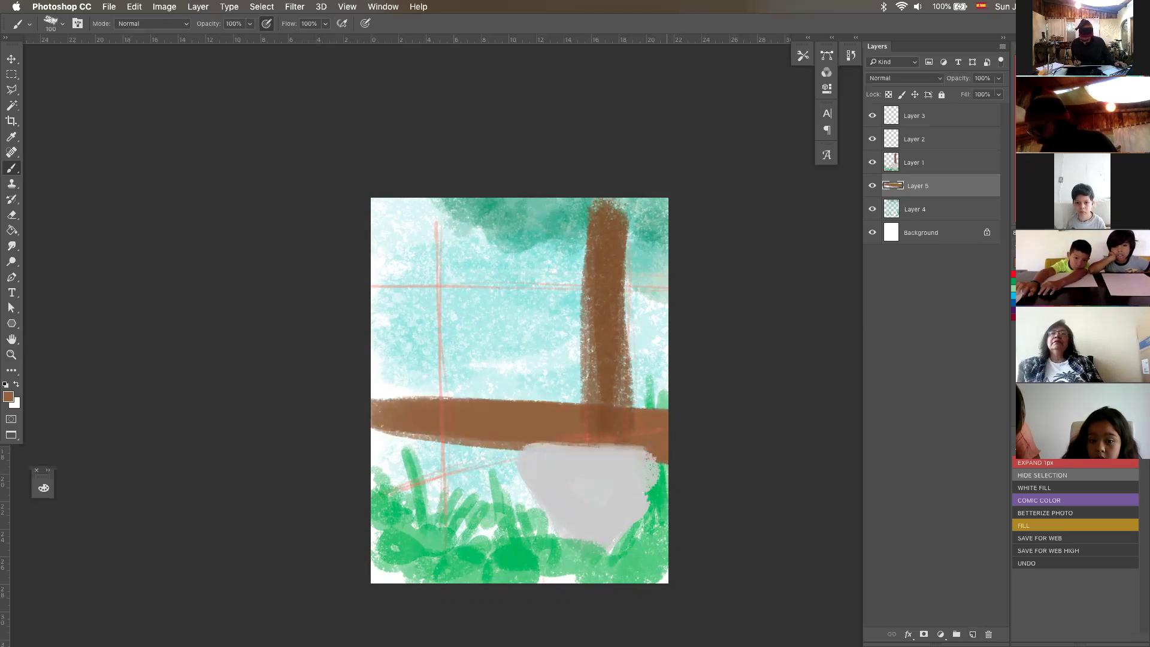
pyautogui.press('super+bracketright')
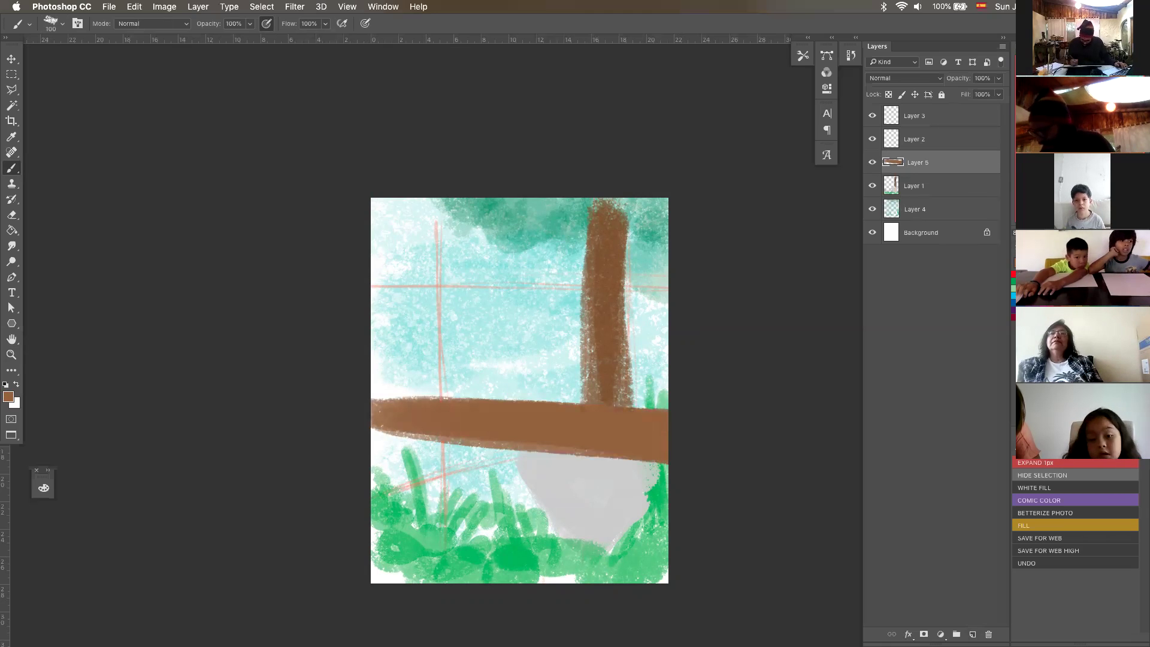
# Step: Paint short brown branch stubs above and below the horizontal log
pyautogui.moveTo(454, 365); pyautogui.dragTo(486, 397)
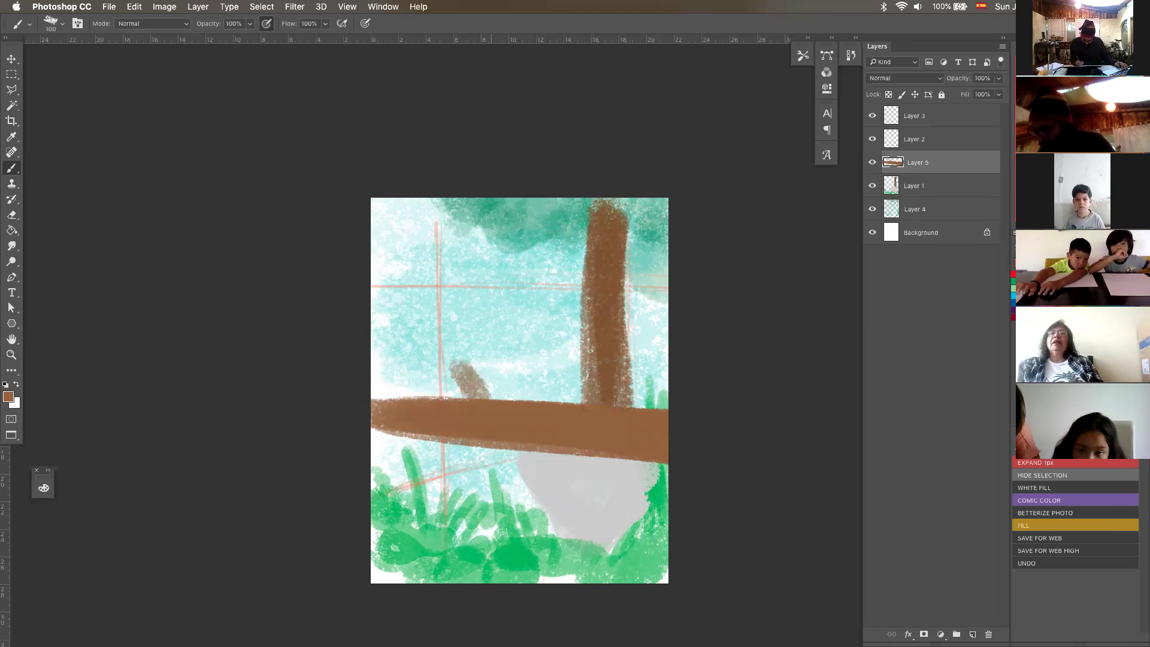
pyautogui.moveTo(490, 446); pyautogui.dragTo(450, 480)
pyautogui.moveTo(511, 383); pyautogui.dragTo(549, 398)
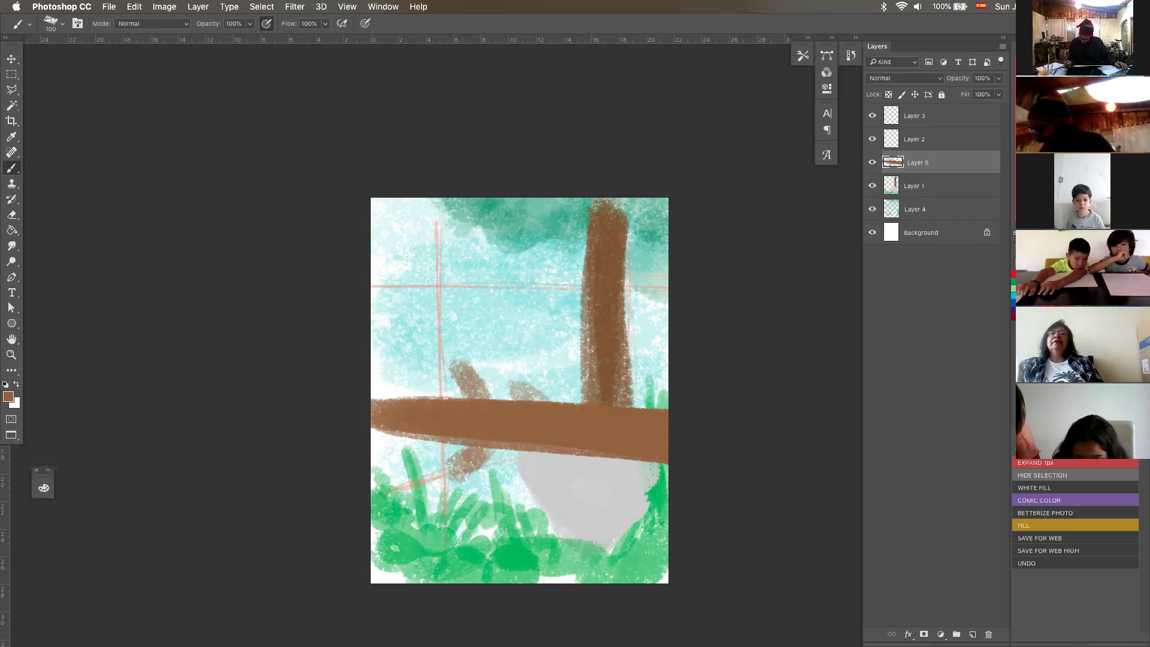
# Step: Paint dark green foliage on top of the log's left end and dab leaf clumps along its underside
pyautogui.moveTo(377, 360)
pyautogui.mouseDown()
pyautogui.moveTo(386, 395)
pyautogui.moveTo(440, 395)
pyautogui.mouseUp()
pyautogui.click(439, 448)
pyautogui.moveTo(490, 452); pyautogui.dragTo(608, 467)
pyautogui.click(543, 473)
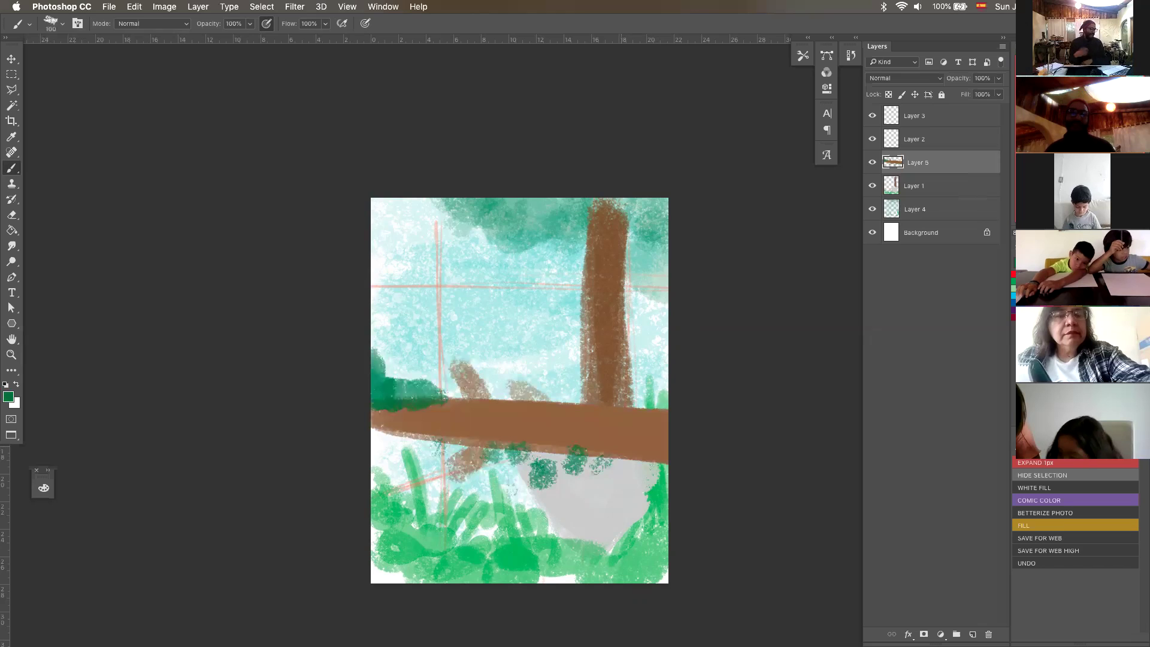
pyautogui.click(613, 437)
pyautogui.press('super+z')
pyautogui.click(628, 461)
pyautogui.click(647, 410)
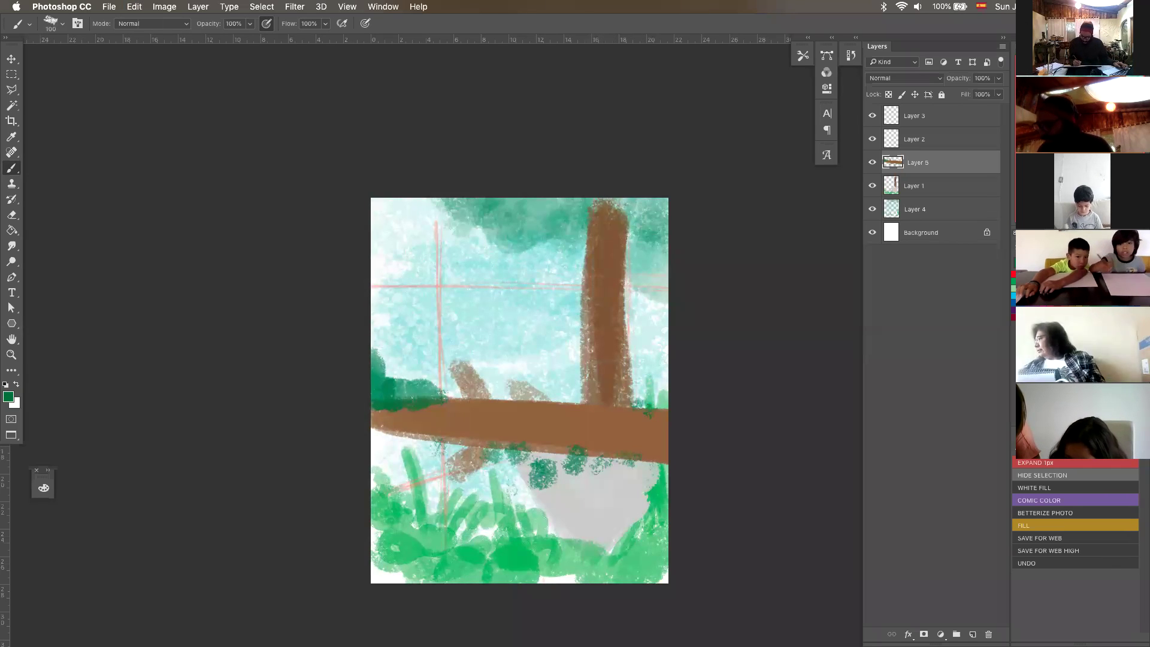
# Step: Dab dark green leaf clusters over the treetop foliage and beside the brown trunk
pyautogui.click(576, 291)
pyautogui.click(577, 237)
pyautogui.click(498, 252)
pyautogui.click(473, 227)
pyautogui.click(439, 214)
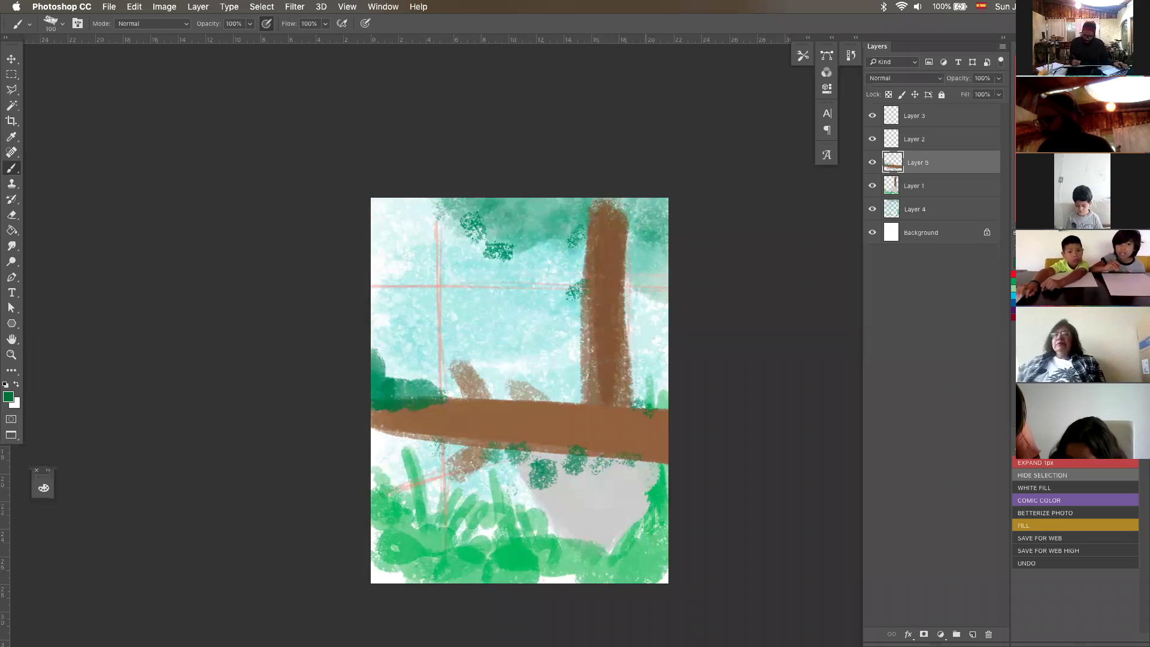
pyautogui.click(647, 247)
pyautogui.click(617, 208)
pyautogui.click(581, 210)
pyautogui.click(575, 204)
pyautogui.click(634, 358)
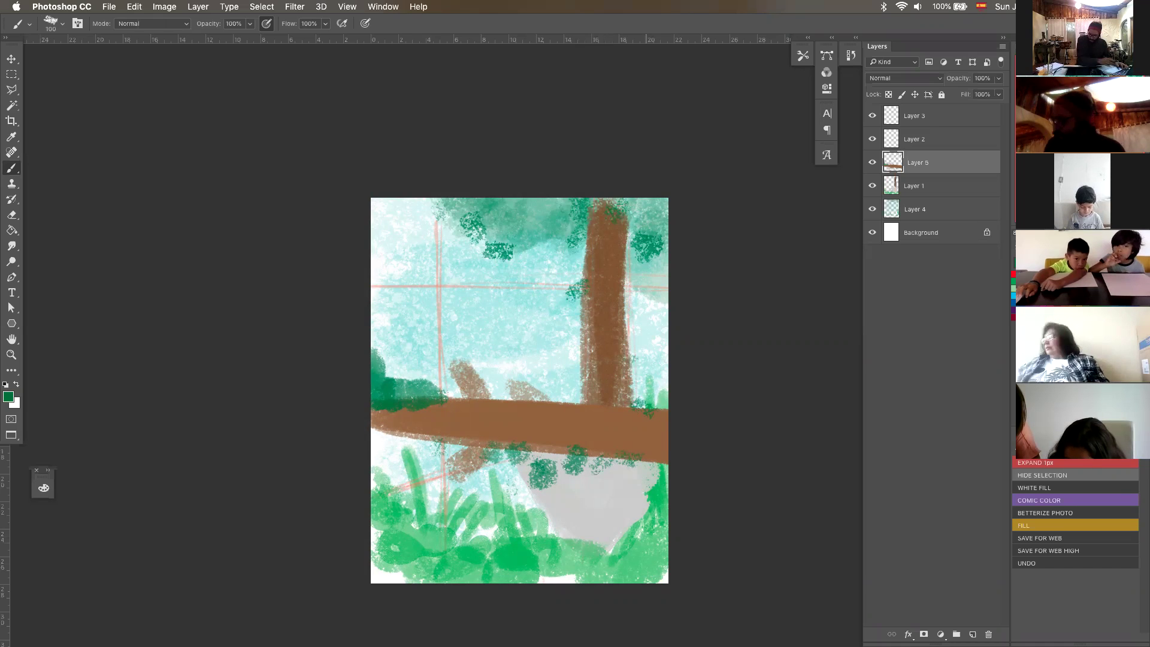
# Step: Hide all layers above the Background and add a new empty layer at the top of the stack
pyautogui.moveTo(873, 115); pyautogui.dragTo(873, 209)
pyautogui.click(941, 116)
pyautogui.click(974, 634)
pyautogui.press('z')
pyautogui.moveTo(574, 453); pyautogui.dragTo(595, 453)
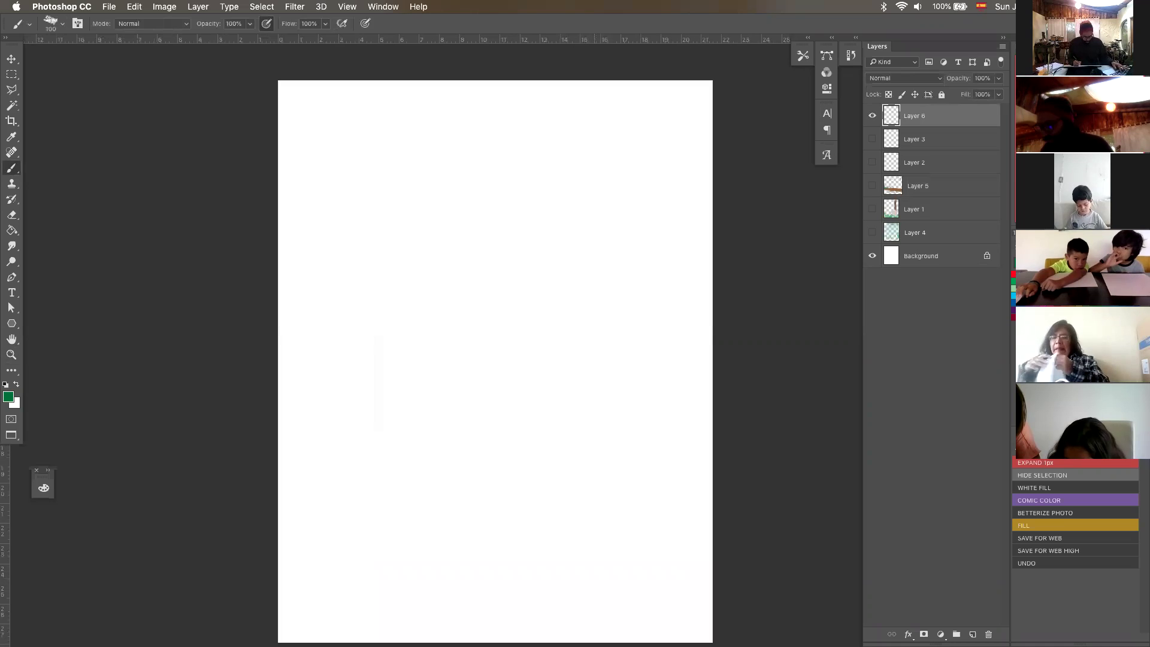
# Step: Load the Daki PINCEL ROMPEMENTES brush preset and set the brush size to 20
pyautogui.click(803, 55)
pyautogui.scroll(-10, 719, 311)
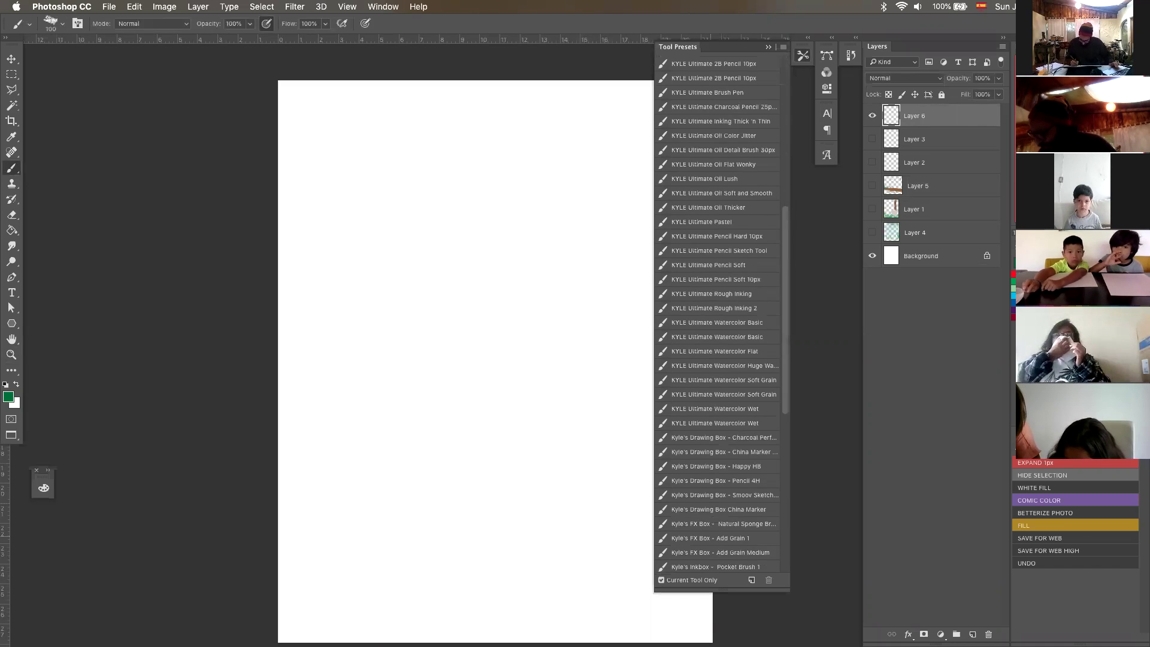
pyautogui.scroll(10, 719, 312)
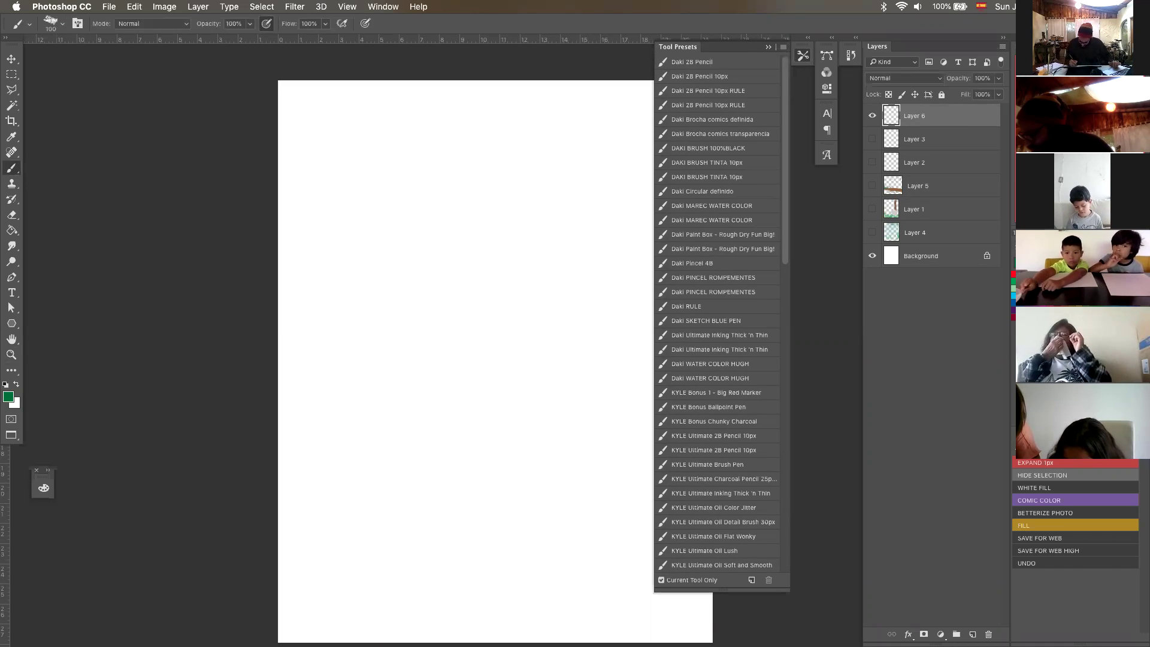
pyautogui.click(719, 234)
pyautogui.click(719, 277)
pyautogui.click(803, 55)
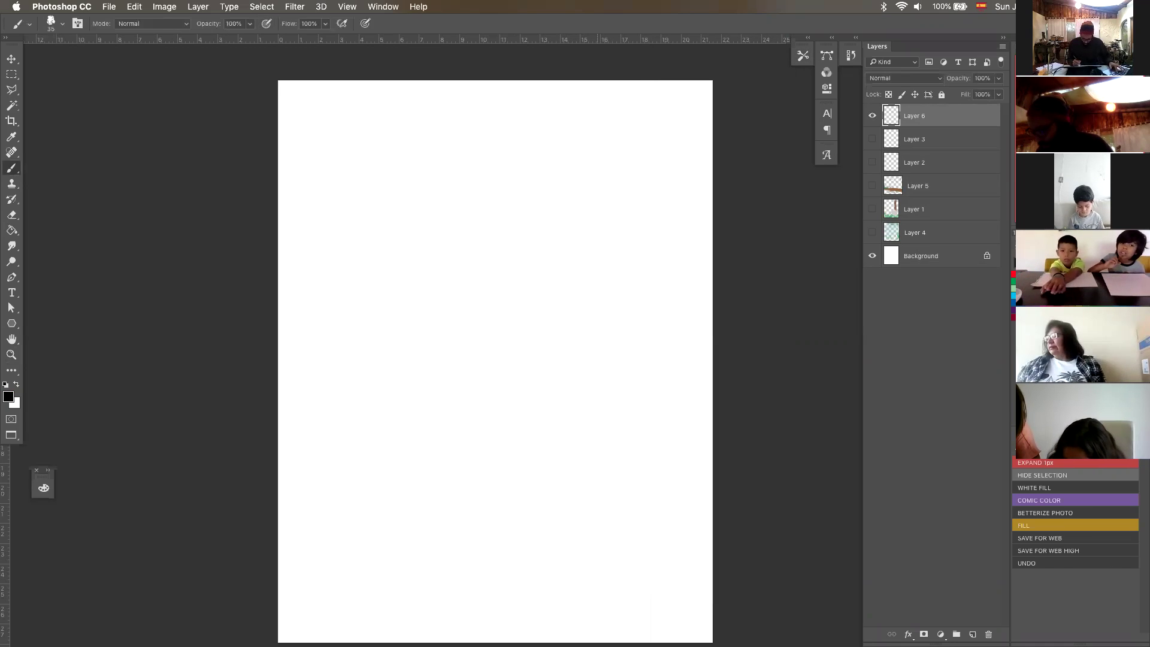
pyautogui.press('[')
pyautogui.press('[')
pyautogui.press('[')
pyautogui.press('[')
pyautogui.press('[')
pyautogui.press(']')
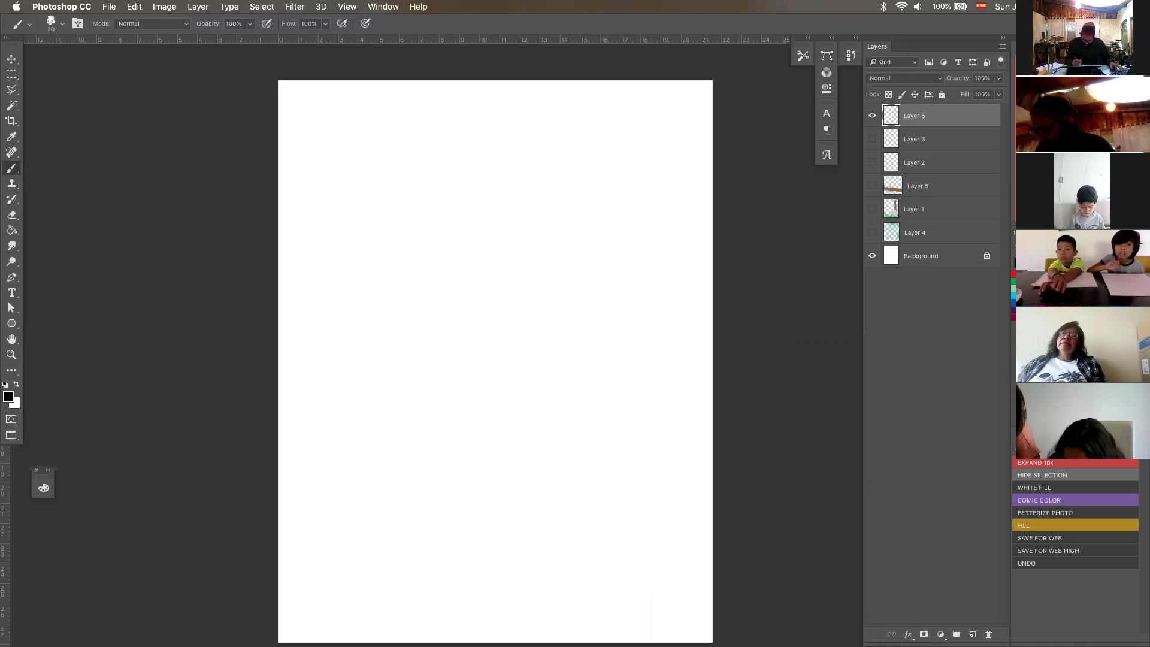
# Step: Sketch a fan of black branches along the top of the page and a large trunk leaning toward the lower right corner
pyautogui.moveTo(282, 210); pyautogui.dragTo(460, 219)
pyautogui.moveTo(284, 186)
pyautogui.mouseDown()
pyautogui.moveTo(381, 167)
pyautogui.moveTo(278, 111)
pyautogui.moveTo(366, 84)
pyautogui.moveTo(441, 81)
pyautogui.moveTo(484, 146)
pyautogui.moveTo(497, 80)
pyautogui.moveTo(547, 82)
pyautogui.moveTo(550, 196)
pyautogui.mouseUp()
pyautogui.moveTo(616, 82); pyautogui.dragTo(574, 242)
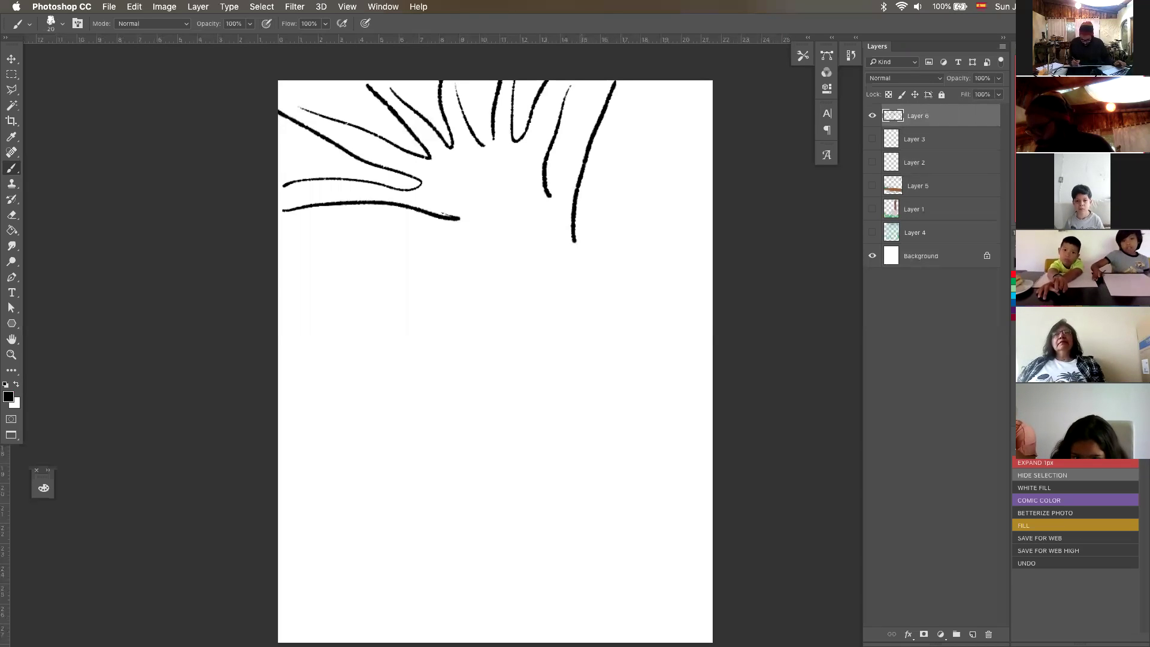
pyautogui.moveTo(457, 221); pyautogui.dragTo(535, 437)
pyautogui.moveTo(574, 244); pyautogui.dragTo(647, 417)
pyautogui.moveTo(584, 82); pyautogui.dragTo(551, 193)
pyautogui.moveTo(535, 441); pyautogui.dragTo(602, 596)
# Step: Sketch side branches growing out of the leaning trunk on both sides
pyautogui.moveTo(516, 394); pyautogui.dragTo(354, 304)
pyautogui.moveTo(432, 339)
pyautogui.mouseDown()
pyautogui.moveTo(494, 366)
pyautogui.moveTo(426, 269)
pyautogui.moveTo(343, 255)
pyautogui.mouseUp()
pyautogui.moveTo(342, 255); pyautogui.dragTo(481, 291)
pyautogui.moveTo(614, 314); pyautogui.dragTo(625, 164)
pyautogui.moveTo(625, 164); pyautogui.dragTo(618, 326)
# Step: Sketch a small seated figure on a rock ledge at the base of the leaning trunk
pyautogui.moveTo(654, 443); pyautogui.dragTo(590, 389)
pyautogui.press('z')
pyautogui.press('super+t')
pyautogui.moveTo(624, 506)
pyautogui.mouseDown()
pyautogui.moveTo(594, 471)
pyautogui.moveTo(572, 535)
pyautogui.moveTo(653, 486)
pyautogui.moveTo(618, 508)
pyautogui.moveTo(650, 513)
pyautogui.moveTo(661, 489)
pyautogui.moveTo(633, 472)
pyautogui.moveTo(629, 483)
pyautogui.mouseUp()
pyautogui.press('Escape')
pyautogui.press('b')
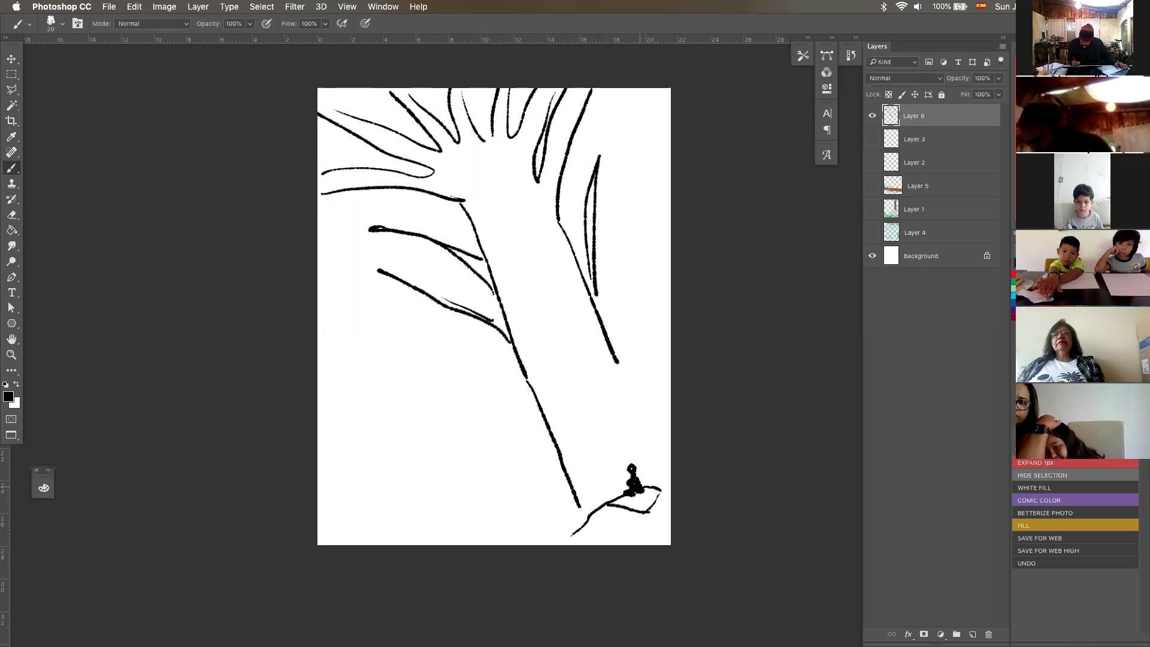
# Step: Extend the trunk outlines to the base and sketch scalloped bushes along the page bottom and behind the trunk's right side
pyautogui.moveTo(614, 358); pyautogui.dragTo(671, 471)
pyautogui.moveTo(579, 505); pyautogui.dragTo(582, 519)
pyautogui.moveTo(319, 494)
pyautogui.mouseDown()
pyautogui.moveTo(379, 500)
pyautogui.moveTo(409, 523)
pyautogui.moveTo(435, 517)
pyautogui.moveTo(469, 534)
pyautogui.moveTo(528, 523)
pyautogui.moveTo(576, 543)
pyautogui.mouseUp()
pyautogui.moveTo(621, 368); pyautogui.dragTo(670, 312)
# Step: Sketch wavy leaf clusters around the tips of the tree's left and right branches
pyautogui.moveTo(575, 151); pyautogui.dragTo(662, 132)
pyautogui.moveTo(322, 221); pyautogui.dragTo(379, 199)
pyautogui.moveTo(325, 253)
pyautogui.mouseDown()
pyautogui.moveTo(389, 240)
pyautogui.moveTo(344, 297)
pyautogui.moveTo(396, 294)
pyautogui.mouseUp()
pyautogui.moveTo(599, 235); pyautogui.dragTo(645, 227)
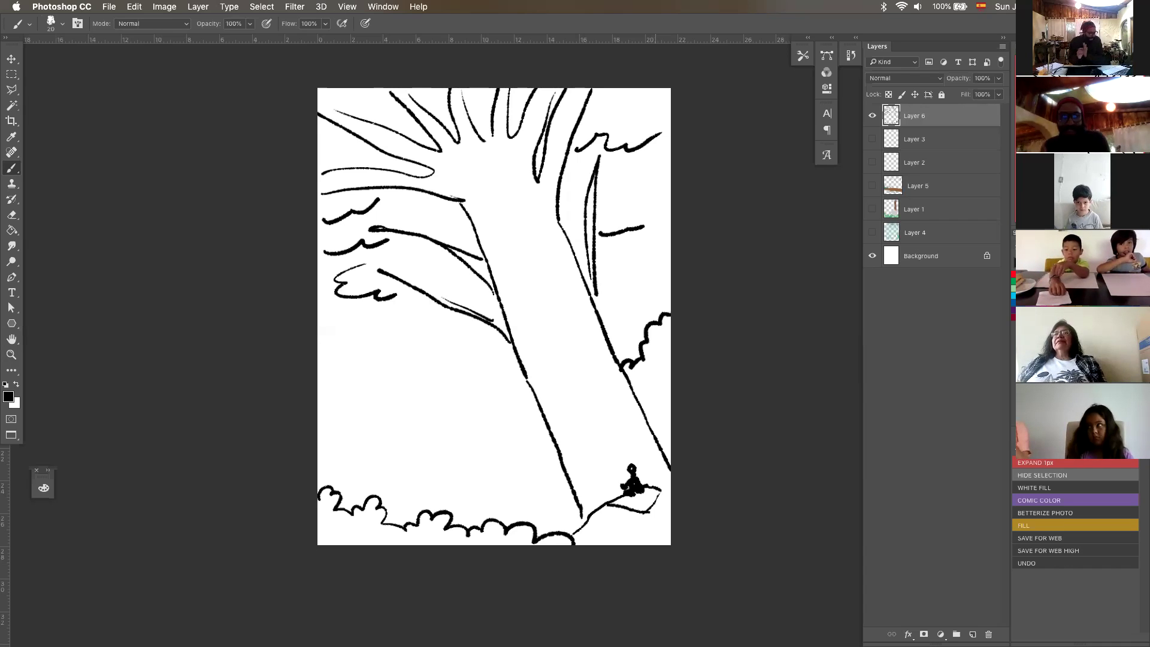
# Step: Sketch a row of pine trees with rounded bushes behind them, add another bush right of the trunk, and close the ledge outline
pyautogui.moveTo(328, 471)
pyautogui.mouseDown()
pyautogui.moveTo(354, 434)
pyautogui.moveTo(395, 490)
pyautogui.moveTo(441, 491)
pyautogui.moveTo(457, 452)
pyautogui.moveTo(480, 490)
pyautogui.moveTo(517, 435)
pyautogui.moveTo(544, 497)
pyautogui.mouseUp()
pyautogui.moveTo(426, 432); pyautogui.dragTo(451, 440)
pyautogui.moveTo(321, 376)
pyautogui.mouseDown()
pyautogui.moveTo(359, 368)
pyautogui.moveTo(374, 389)
pyautogui.mouseUp()
pyautogui.moveTo(374, 400)
pyautogui.mouseDown()
pyautogui.moveTo(402, 426)
pyautogui.moveTo(493, 440)
pyautogui.moveTo(528, 411)
pyautogui.mouseUp()
pyautogui.moveTo(602, 318); pyautogui.dragTo(668, 259)
pyautogui.moveTo(659, 490); pyautogui.dragTo(671, 471)
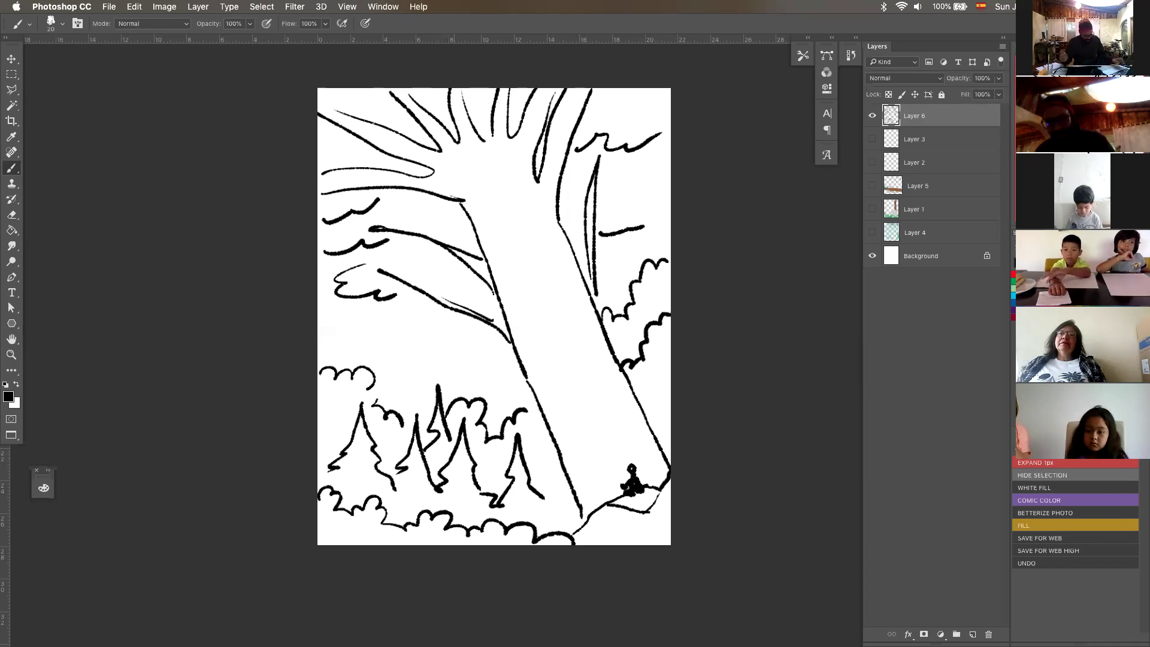
# Step: Erase the overlapping trunk line at the left branches and redraw the lower branch's upper edge
pyautogui.press('e')
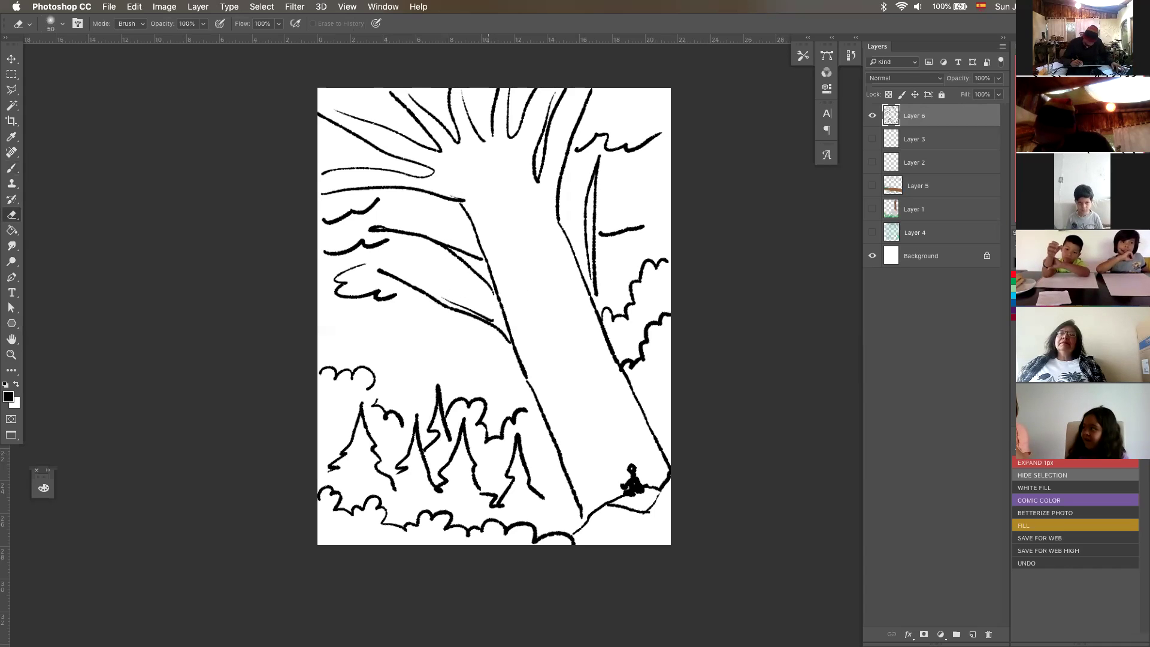
pyautogui.moveTo(488, 261); pyautogui.dragTo(499, 296)
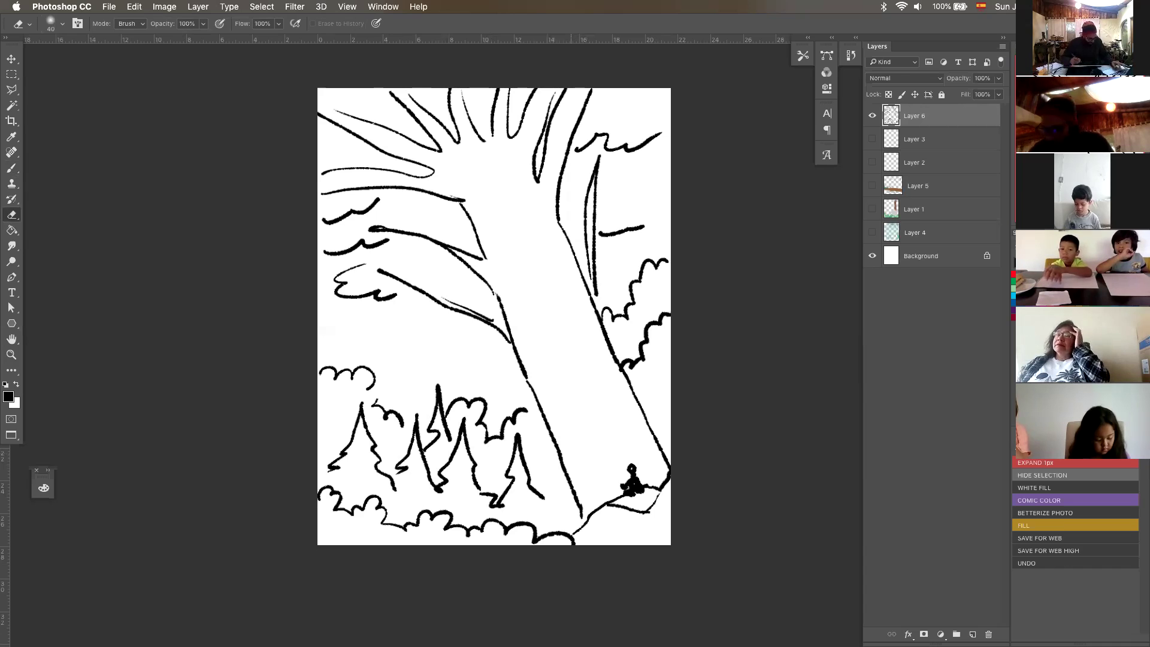
pyautogui.press('b')
pyautogui.moveTo(384, 262); pyautogui.dragTo(497, 294)
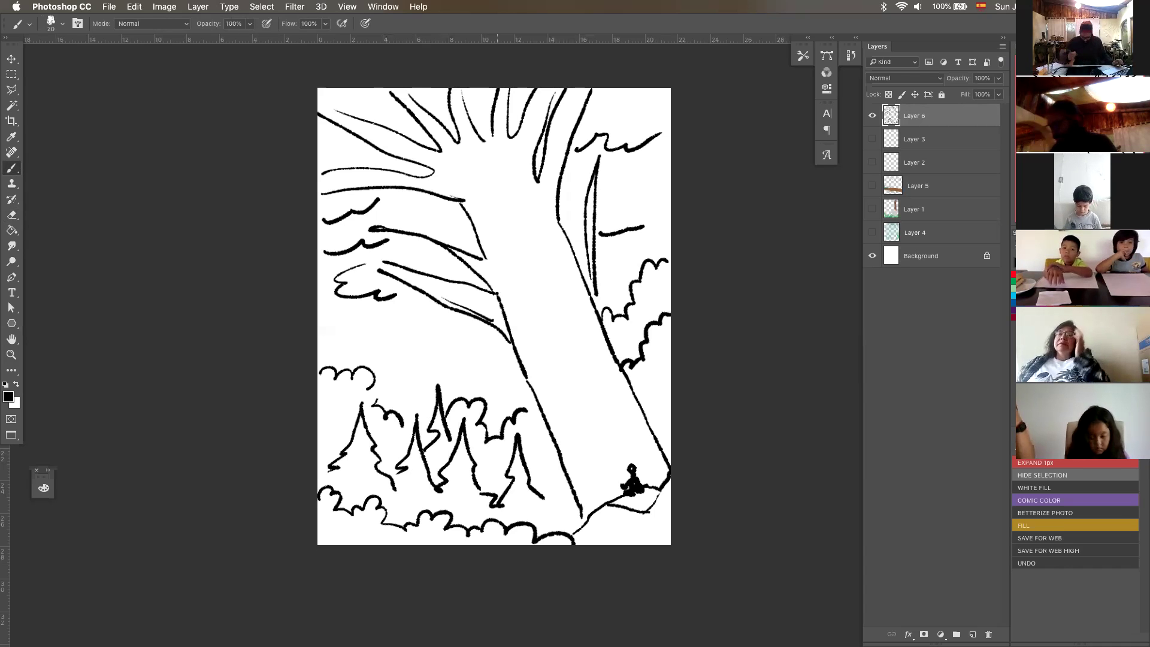
# Step: Add a layer above the line drawing and scribble a small cyan head among the pine trees
pyautogui.press('z')
pyautogui.moveTo(628, 468); pyautogui.dragTo(662, 475)
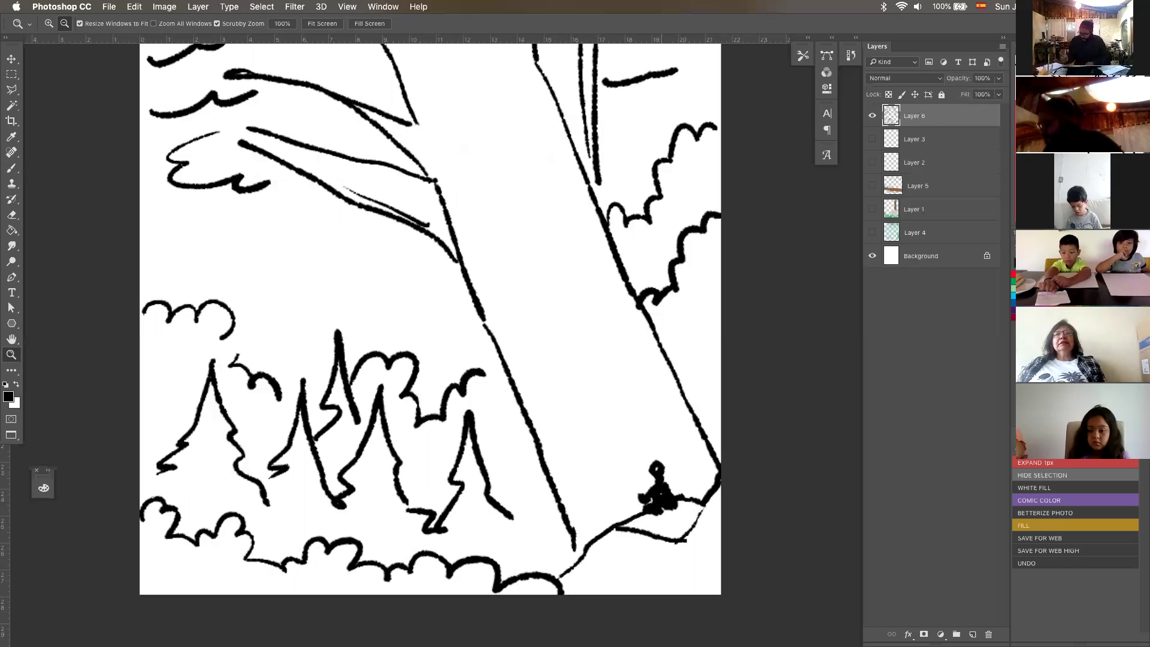
pyautogui.click(1015, 263)
pyautogui.click(973, 635)
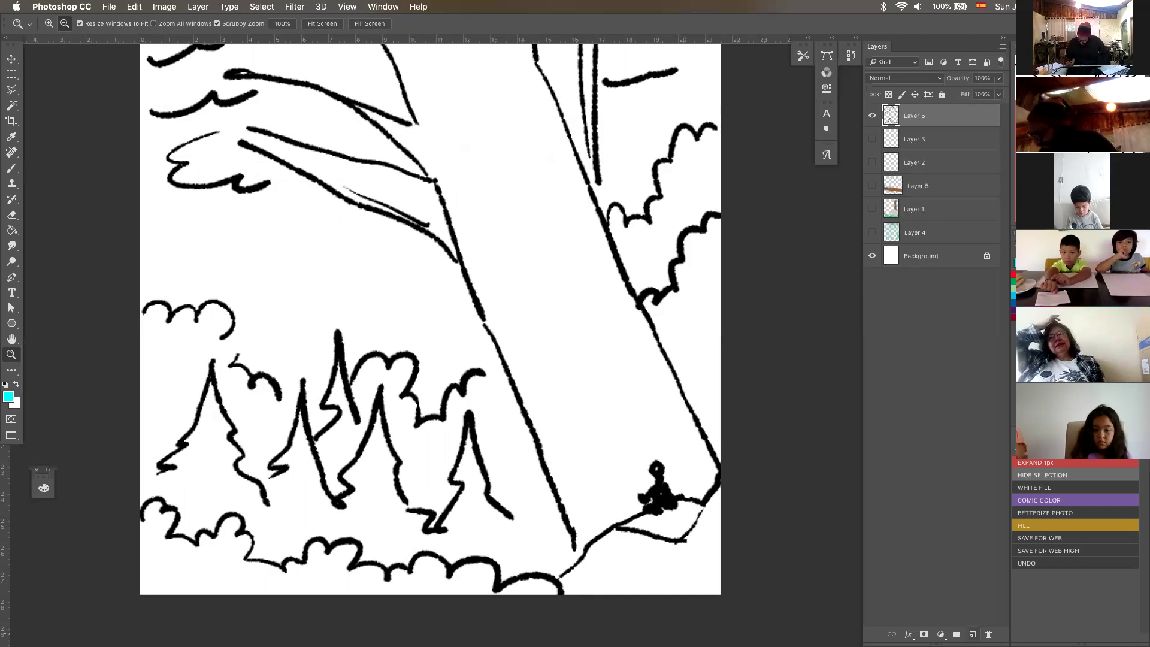
pyautogui.moveTo(433, 492); pyautogui.dragTo(499, 512)
pyautogui.press('b')
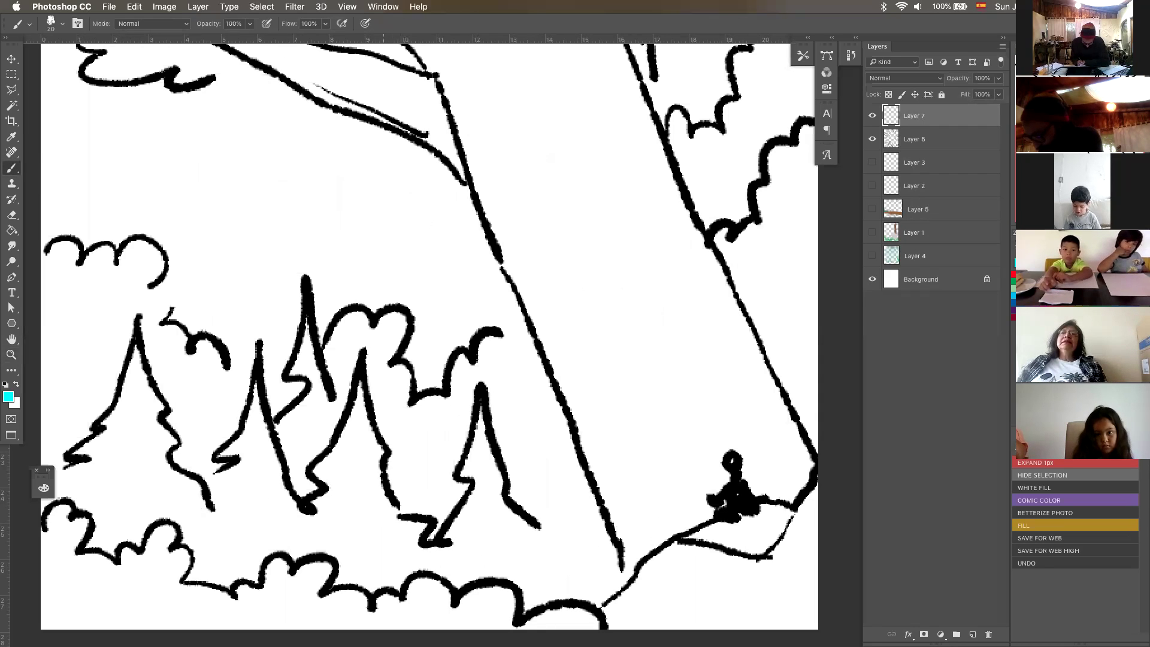
pyautogui.moveTo(423, 363)
pyautogui.mouseDown()
pyautogui.moveTo(401, 394)
pyautogui.moveTo(426, 366)
pyautogui.moveTo(416, 407)
pyautogui.mouseUp()
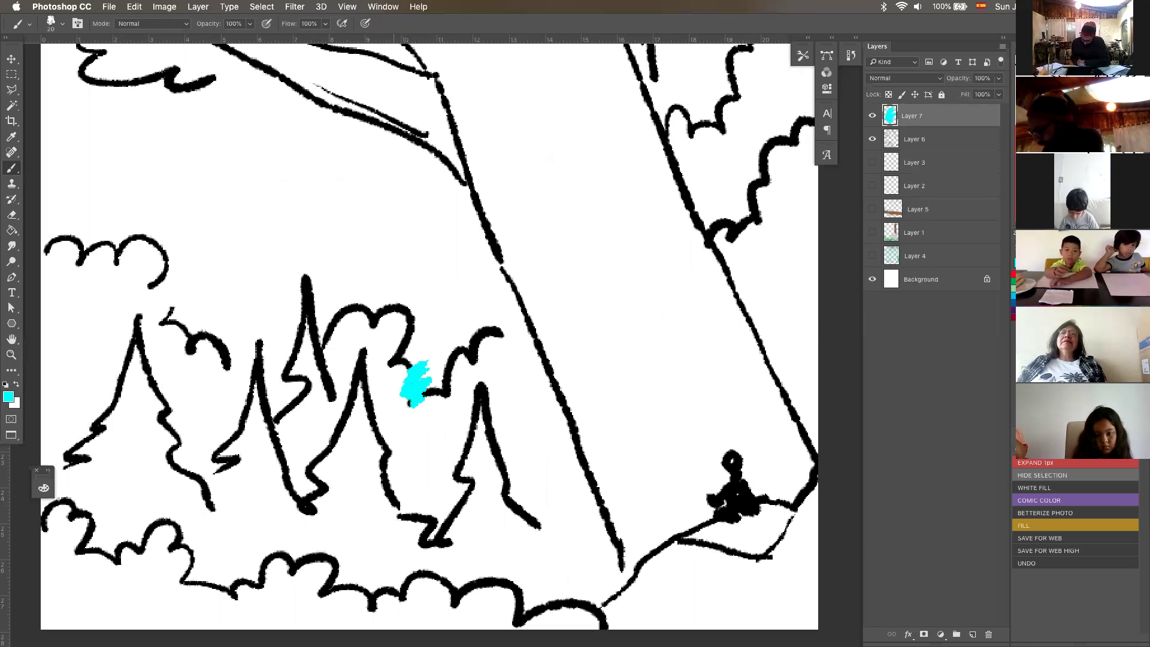
# Step: Erase the seated figure's head and upper body on Layer 6 with a smaller eraser
pyautogui.press('z')
pyautogui.moveTo(771, 497); pyautogui.dragTo(836, 496)
pyautogui.moveTo(666, 399); pyautogui.dragTo(514, 312)
pyautogui.press('e')
pyautogui.press('[')
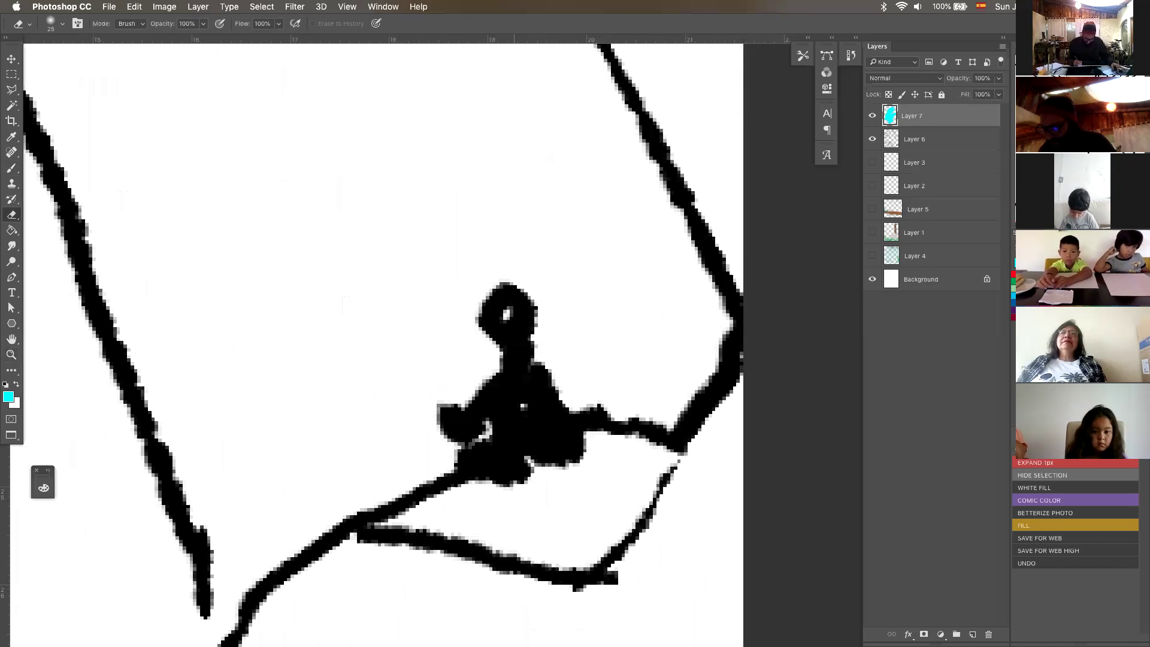
pyautogui.hotkey('alt', '[')
pyautogui.moveTo(487, 299)
pyautogui.mouseDown()
pyautogui.moveTo(497, 293)
pyautogui.moveTo(467, 402)
pyautogui.moveTo(530, 308)
pyautogui.moveTo(517, 330)
pyautogui.mouseUp()
# Step: Redraw the seated figure's torso, arm and head in profile in black with a brush size of 9
pyautogui.press('b')
pyautogui.press('[')
pyautogui.press('[')
pyautogui.press('d')
pyautogui.moveTo(497, 420)
pyautogui.mouseDown()
pyautogui.moveTo(508, 355)
pyautogui.moveTo(578, 348)
pyautogui.moveTo(593, 412)
pyautogui.mouseUp()
pyautogui.moveTo(521, 296)
pyautogui.mouseDown()
pyautogui.moveTo(407, 419)
pyautogui.moveTo(393, 409)
pyautogui.mouseUp()
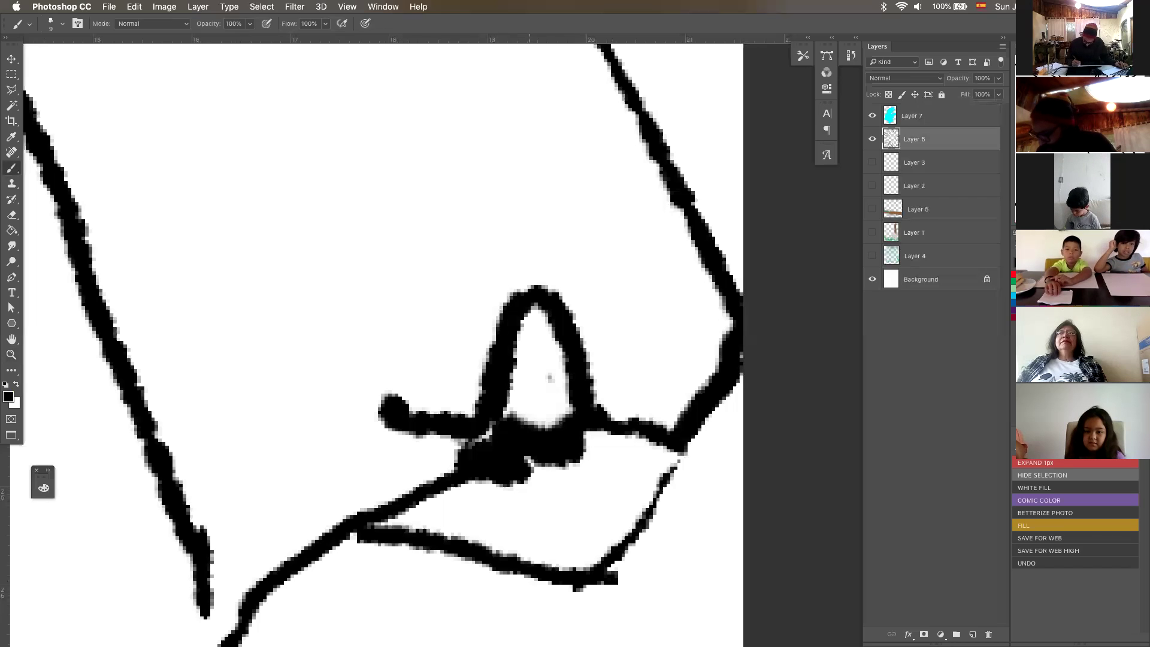
pyautogui.moveTo(579, 343); pyautogui.dragTo(612, 412)
pyautogui.moveTo(513, 287)
pyautogui.mouseDown()
pyautogui.moveTo(462, 273)
pyautogui.moveTo(442, 216)
pyautogui.moveTo(462, 163)
pyautogui.moveTo(540, 156)
pyautogui.moveTo(560, 295)
pyautogui.mouseUp()
# Step: Draw the seated figure's eye, ear and filled black hair with a bun and a long lock down the back
pyautogui.click(467, 208)
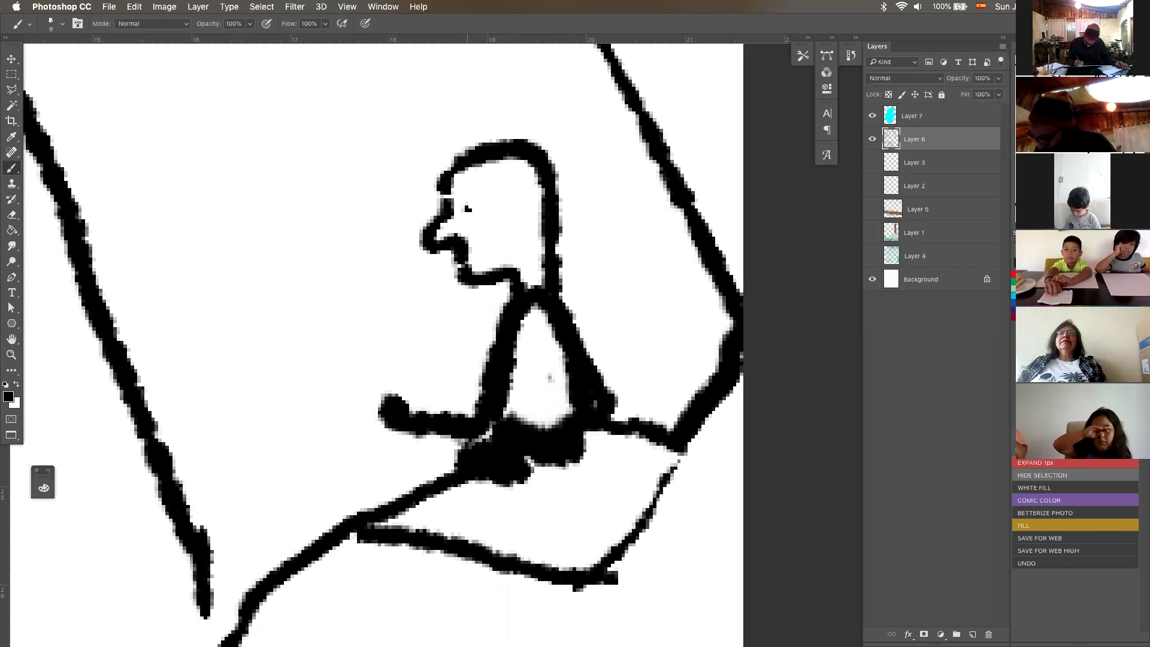
pyautogui.moveTo(467, 208)
pyautogui.mouseDown()
pyautogui.moveTo(473, 200)
pyautogui.moveTo(464, 209)
pyautogui.mouseUp()
pyautogui.moveTo(530, 141)
pyautogui.mouseDown()
pyautogui.moveTo(512, 123)
pyautogui.moveTo(584, 144)
pyautogui.moveTo(536, 119)
pyautogui.moveTo(560, 141)
pyautogui.moveTo(579, 326)
pyautogui.moveTo(626, 357)
pyautogui.mouseUp()
pyautogui.moveTo(507, 219); pyautogui.dragTo(519, 239)
pyautogui.moveTo(480, 165)
pyautogui.mouseDown()
pyautogui.moveTo(518, 168)
pyautogui.moveTo(537, 231)
pyautogui.mouseUp()
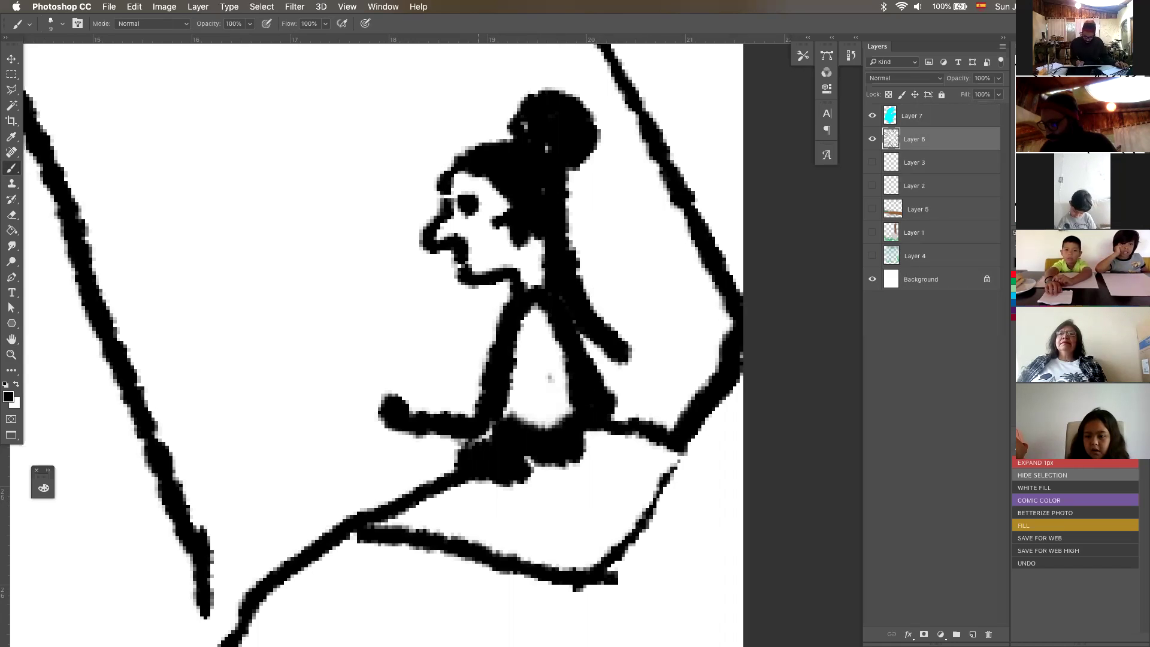
# Step: Add a second arm and thick crossed legs to the seated figure
pyautogui.moveTo(479, 383); pyautogui.dragTo(425, 351)
pyautogui.moveTo(386, 468); pyautogui.dragTo(497, 491)
pyautogui.moveTo(539, 455)
pyautogui.mouseDown()
pyautogui.moveTo(599, 438)
pyautogui.moveTo(306, 440)
pyautogui.moveTo(543, 449)
pyautogui.mouseUp()
# Step: Sample the cyan of the scribbled head and fill in a large cyan figure with torso, arms and crossed legs beneath it
pyautogui.press('z')
pyautogui.press('b')
pyautogui.keyDown('alt'); pyautogui.click(356, 310); pyautogui.keyUp('alt')
pyautogui.moveTo(346, 327)
pyautogui.mouseDown()
pyautogui.moveTo(345, 339)
pyautogui.moveTo(370, 330)
pyautogui.moveTo(309, 374)
pyautogui.moveTo(384, 349)
pyautogui.moveTo(359, 385)
pyautogui.moveTo(312, 396)
pyautogui.moveTo(353, 405)
pyautogui.moveTo(339, 428)
pyautogui.moveTo(365, 446)
pyautogui.moveTo(389, 399)
pyautogui.moveTo(300, 509)
pyautogui.moveTo(320, 542)
pyautogui.mouseUp()
pyautogui.moveTo(341, 466)
pyautogui.mouseDown()
pyautogui.moveTo(360, 443)
pyautogui.moveTo(386, 465)
pyautogui.mouseUp()
pyautogui.moveTo(335, 509)
pyautogui.mouseDown()
pyautogui.moveTo(383, 497)
pyautogui.moveTo(423, 515)
pyautogui.mouseUp()
pyautogui.moveTo(317, 383)
pyautogui.mouseDown()
pyautogui.moveTo(292, 398)
pyautogui.moveTo(255, 476)
pyautogui.moveTo(282, 455)
pyautogui.mouseUp()
pyautogui.moveTo(413, 356)
pyautogui.mouseDown()
pyautogui.moveTo(381, 393)
pyautogui.moveTo(423, 407)
pyautogui.moveTo(437, 428)
pyautogui.moveTo(431, 461)
pyautogui.mouseUp()
pyautogui.moveTo(412, 516); pyautogui.dragTo(401, 536)
pyautogui.moveTo(318, 542); pyautogui.dragTo(396, 529)
pyautogui.moveTo(375, 336); pyautogui.dragTo(358, 345)
pyautogui.moveTo(345, 299)
pyautogui.mouseDown()
pyautogui.moveTo(374, 273)
pyautogui.moveTo(386, 296)
pyautogui.moveTo(367, 330)
pyautogui.mouseUp()
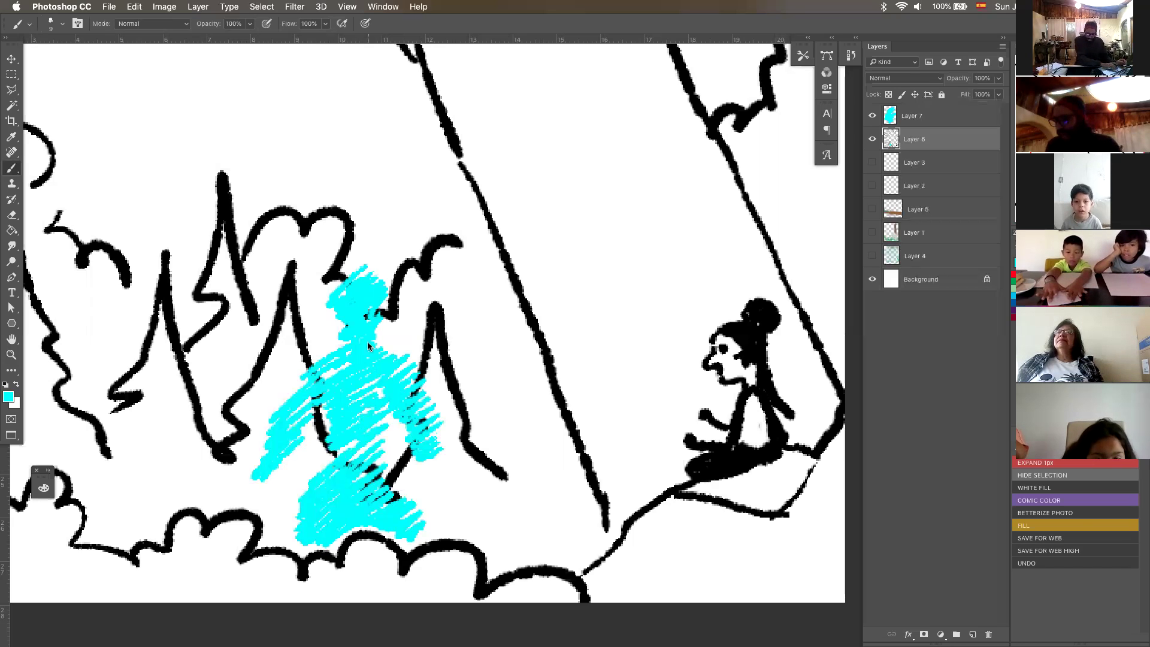
# Step: Switch to WhatsApp Web in Chrome, open the Pijama Training poster from the chat, and zoom in on the red-robed character
pyautogui.hotkey('ctrl', 'Up')
pyautogui.click(191, 478)
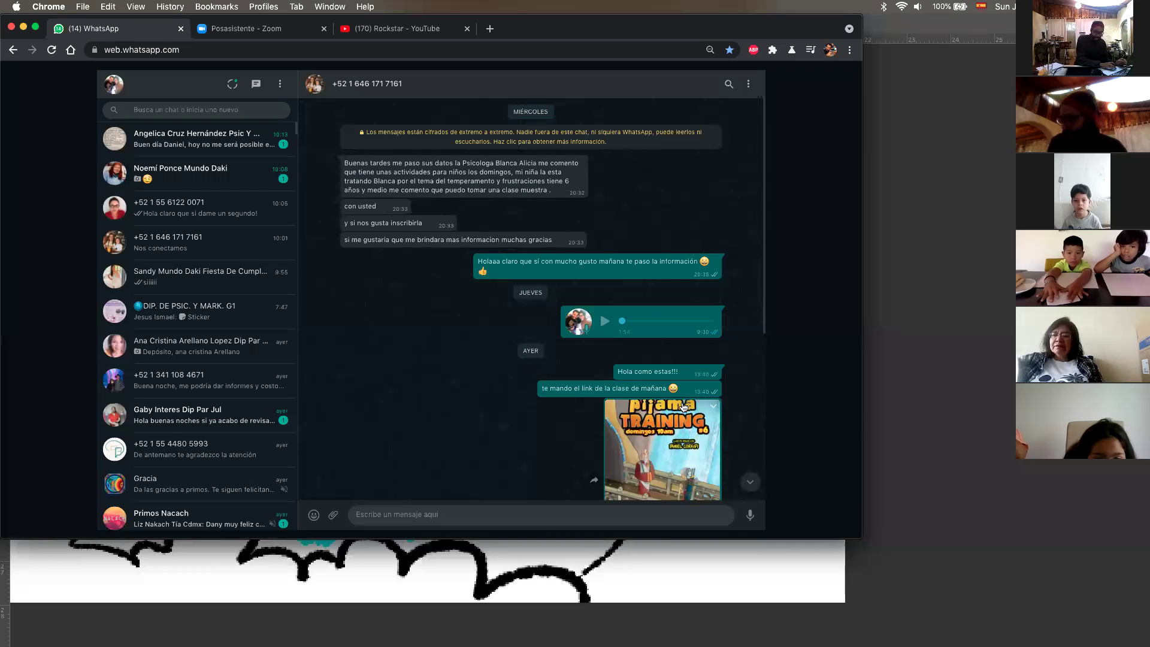
pyautogui.click(669, 452)
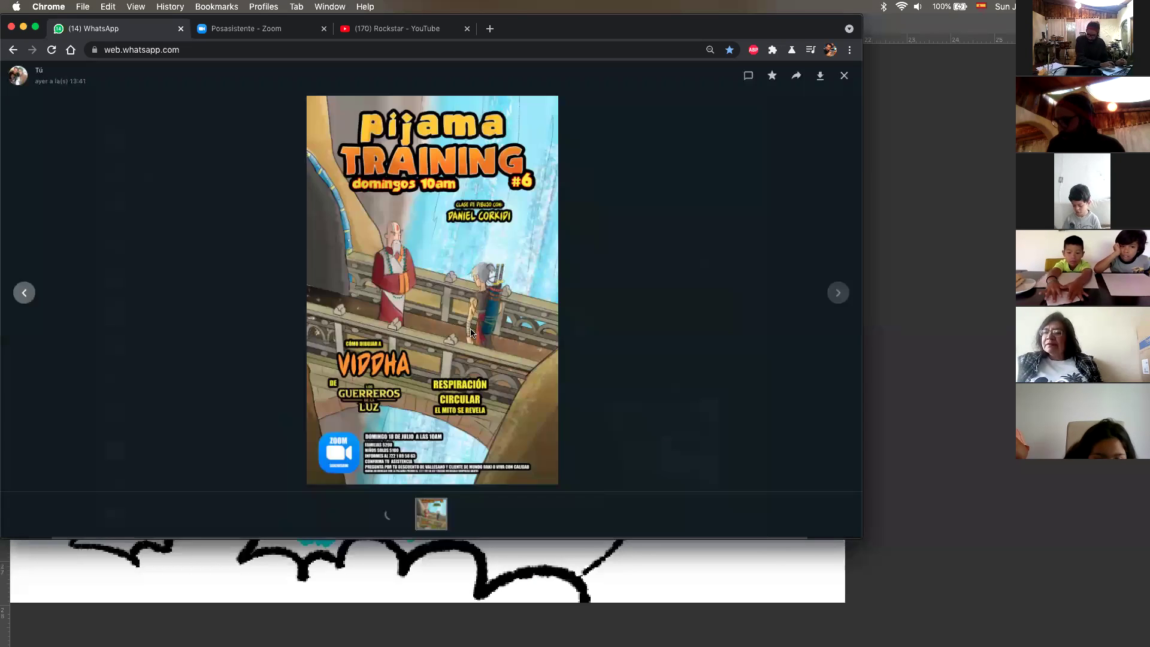
pyautogui.click(394, 271)
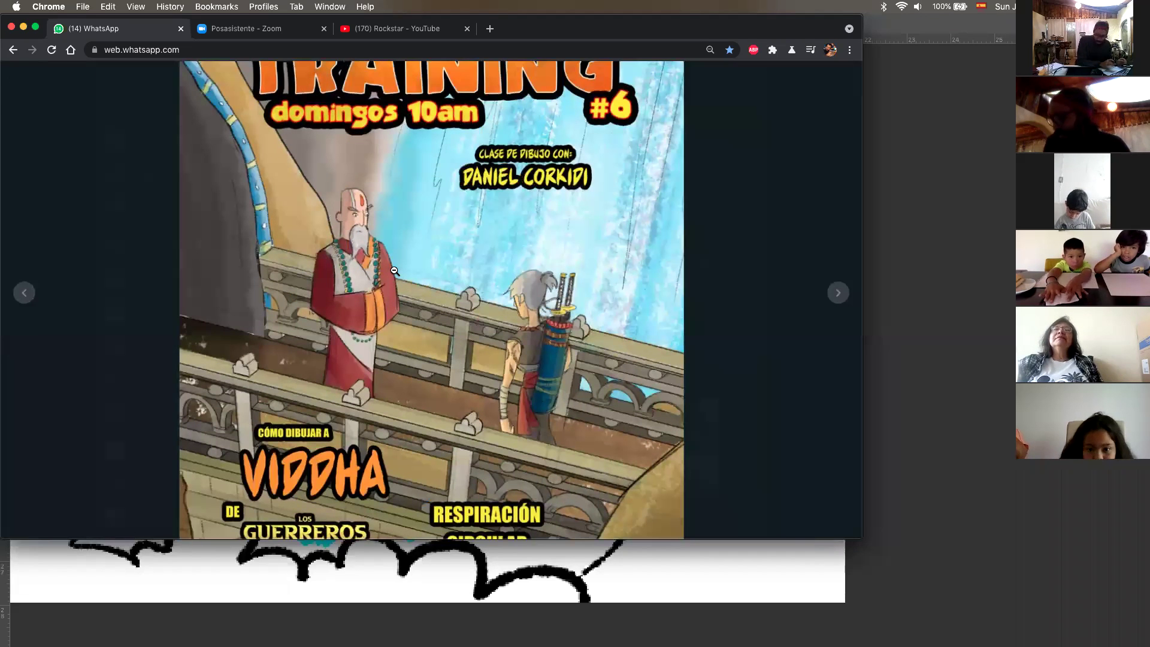
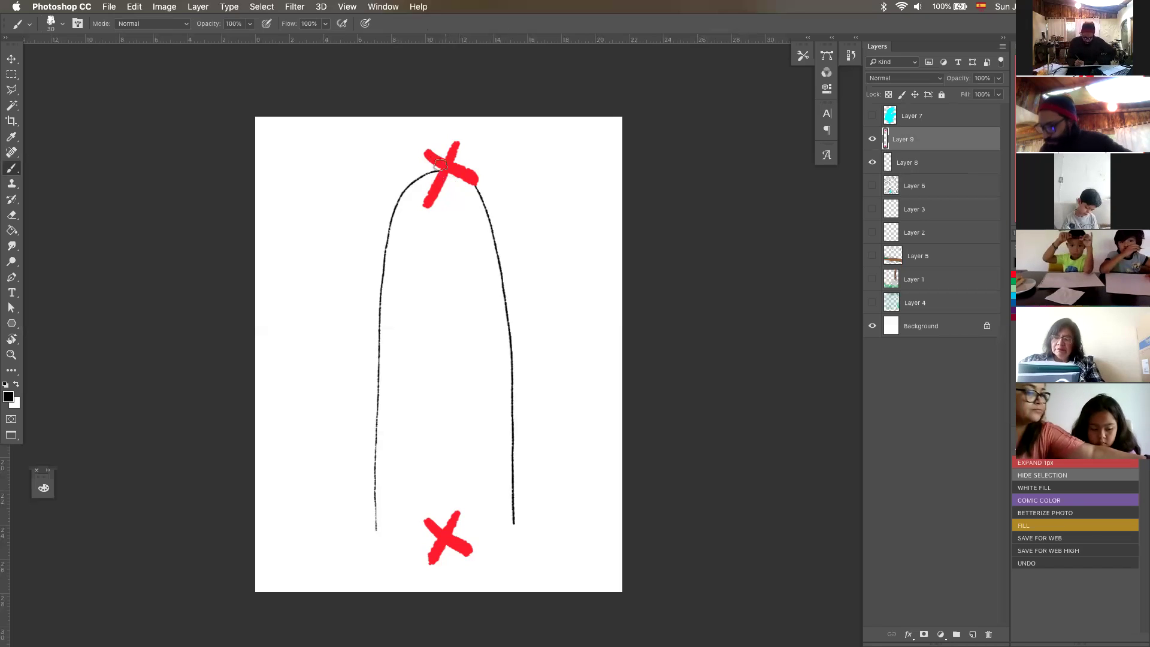
# Step: Hide Layer 9 with the red crosses and Layer 8 below it, and make Layer 8 the active layer
pyautogui.click(873, 139)
pyautogui.click(873, 162)
pyautogui.click(888, 161)
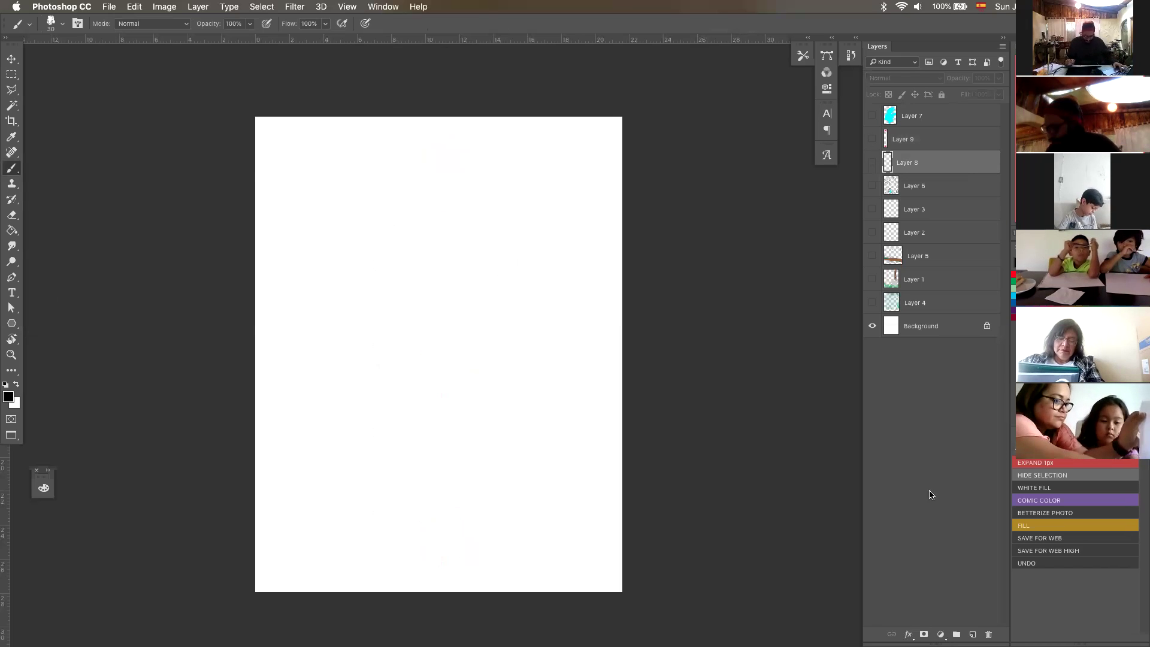
# Step: Add a new layer above Layer 8 and reduce the brush to a thin size for drawing guide lines
pyautogui.click(972, 634)
pyautogui.moveTo(286, 190)
pyautogui.mouseDown()
pyautogui.moveTo(303, 179)
pyautogui.moveTo(311, 215)
pyautogui.mouseUp()
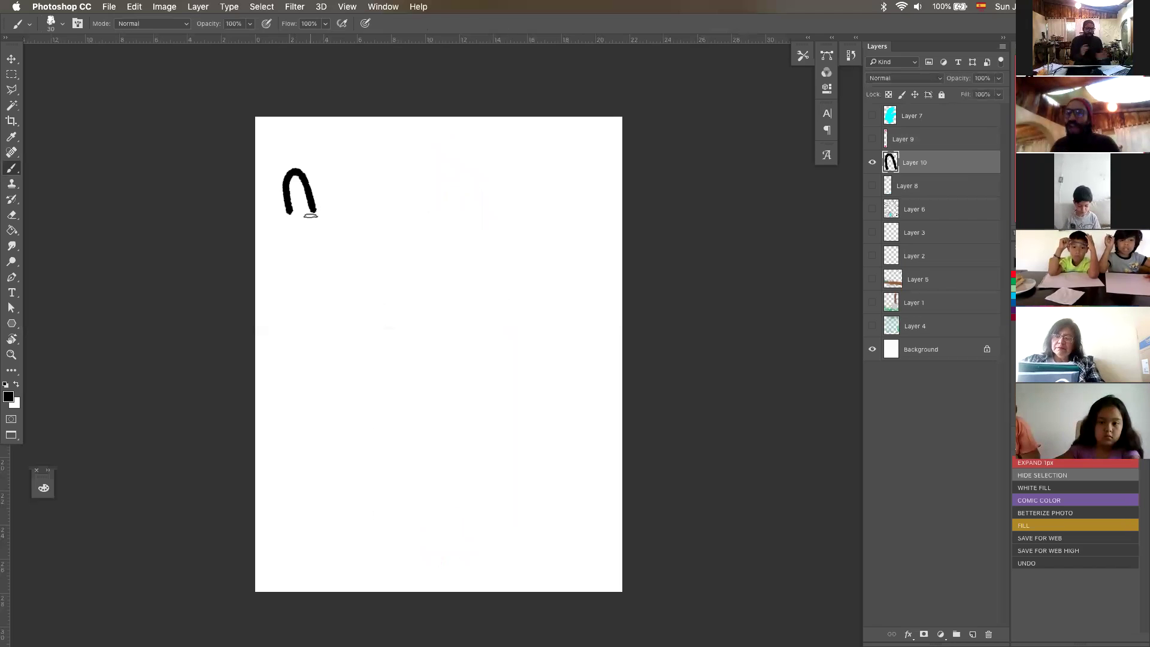
pyautogui.hotkey('ctrl', 'z')
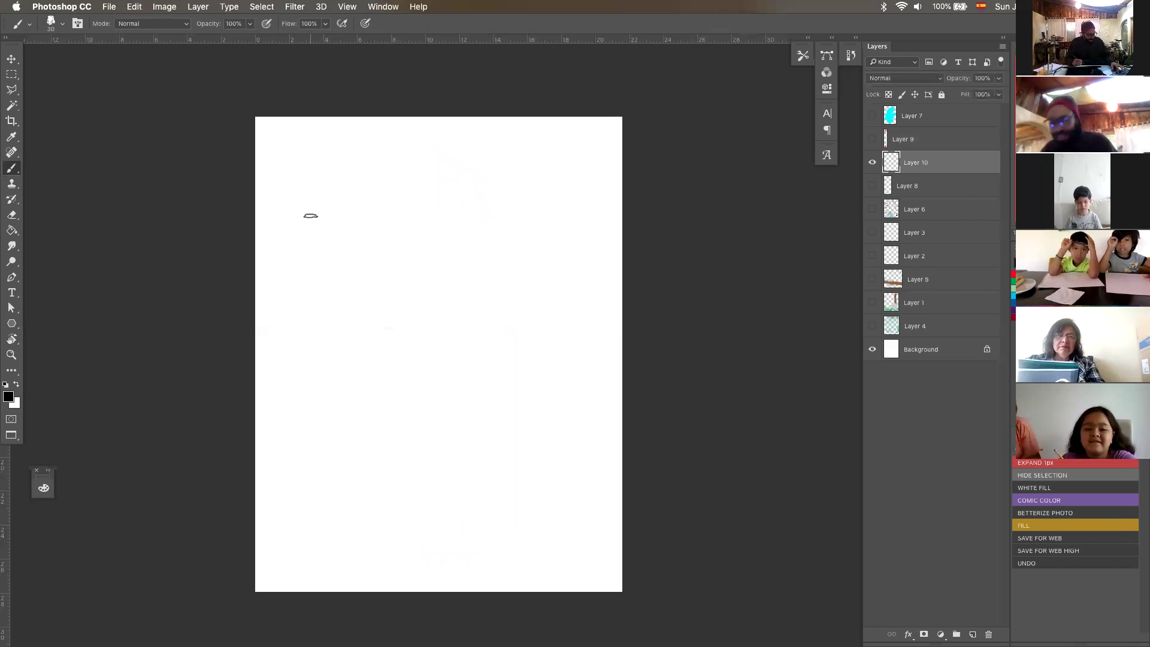
pyautogui.press('[')
pyautogui.press('[')
pyautogui.press('[')
pyautogui.press('[')
# Step: Try drawing a tall black arch freehand across most of the page
pyautogui.moveTo(328, 547)
pyautogui.mouseDown()
pyautogui.moveTo(334, 360)
pyautogui.moveTo(354, 240)
pyautogui.mouseUp()
pyautogui.moveTo(371, 197)
pyautogui.mouseDown()
pyautogui.moveTo(480, 164)
pyautogui.moveTo(510, 225)
pyautogui.moveTo(530, 332)
pyautogui.moveTo(545, 538)
pyautogui.mouseUp()
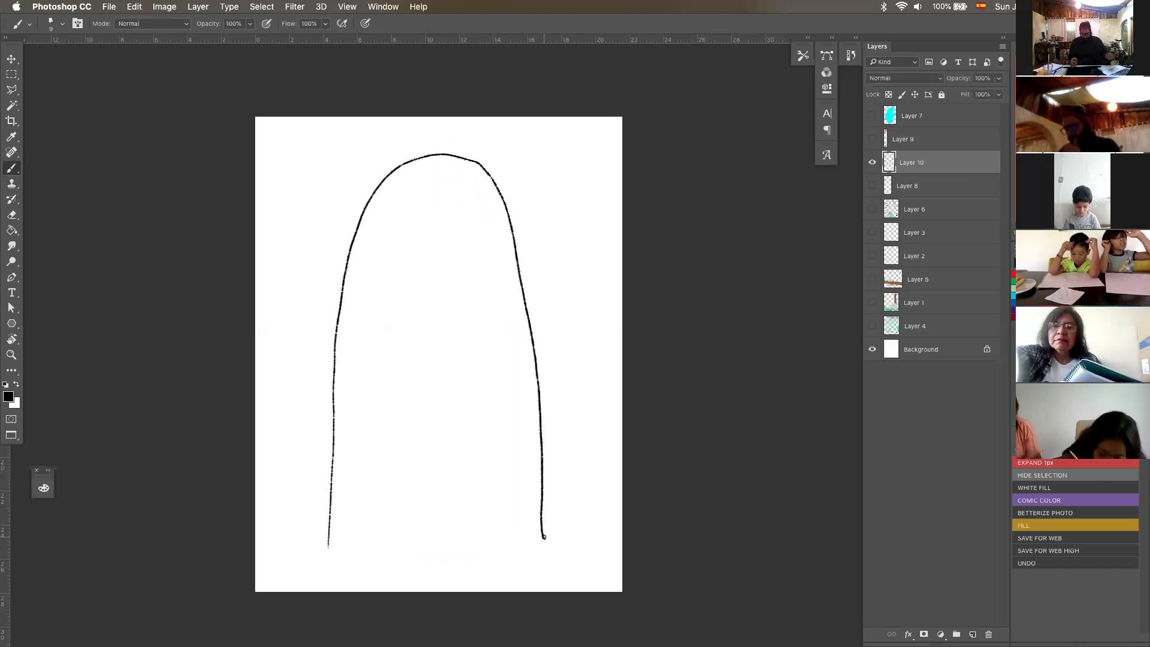
pyautogui.press('super+z')
# Step: Show Layer 8's arch and draw two cyan horizontal guide lines on Layer 10, across its middle and its upper quarter
pyautogui.click(872, 186)
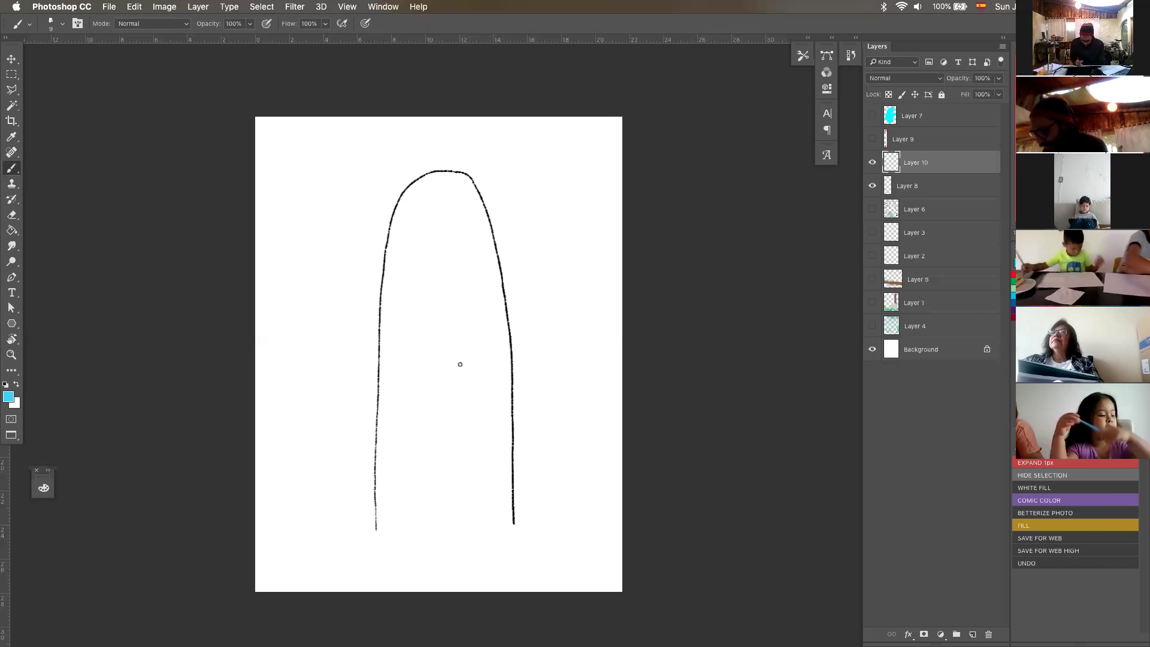
pyautogui.moveTo(488, 357)
pyautogui.mouseDown()
pyautogui.moveTo(397, 364)
pyautogui.moveTo(528, 362)
pyautogui.moveTo(359, 368)
pyautogui.mouseUp()
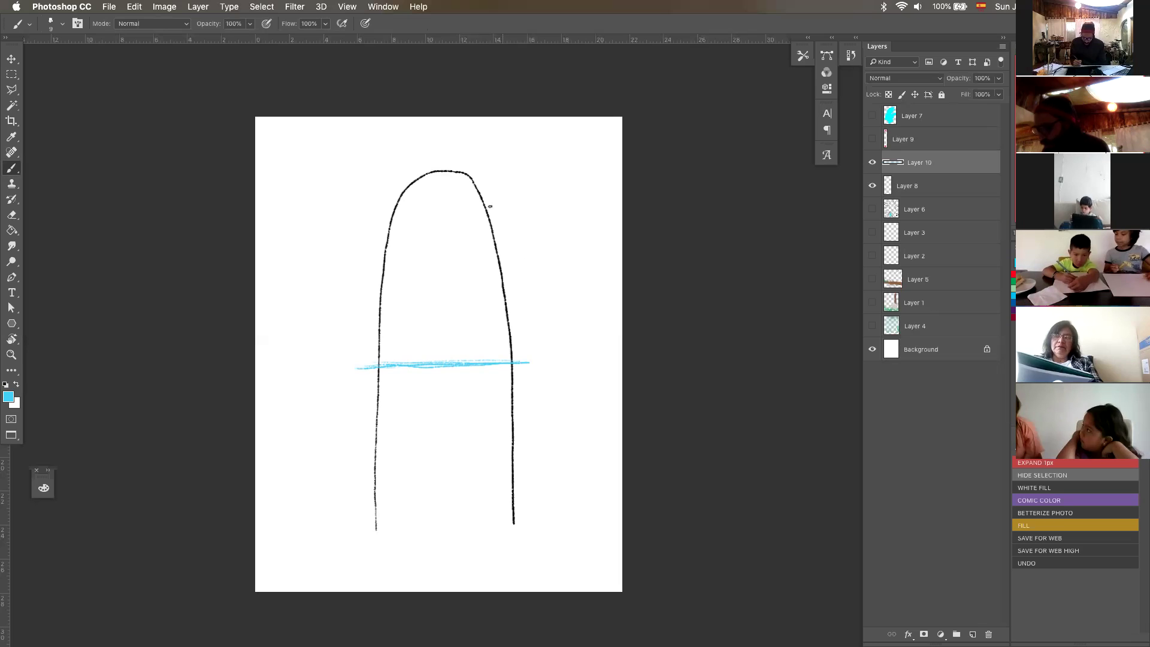
pyautogui.press('z')
pyautogui.moveTo(502, 214); pyautogui.dragTo(585, 205)
pyautogui.moveTo(562, 294); pyautogui.dragTo(591, 317)
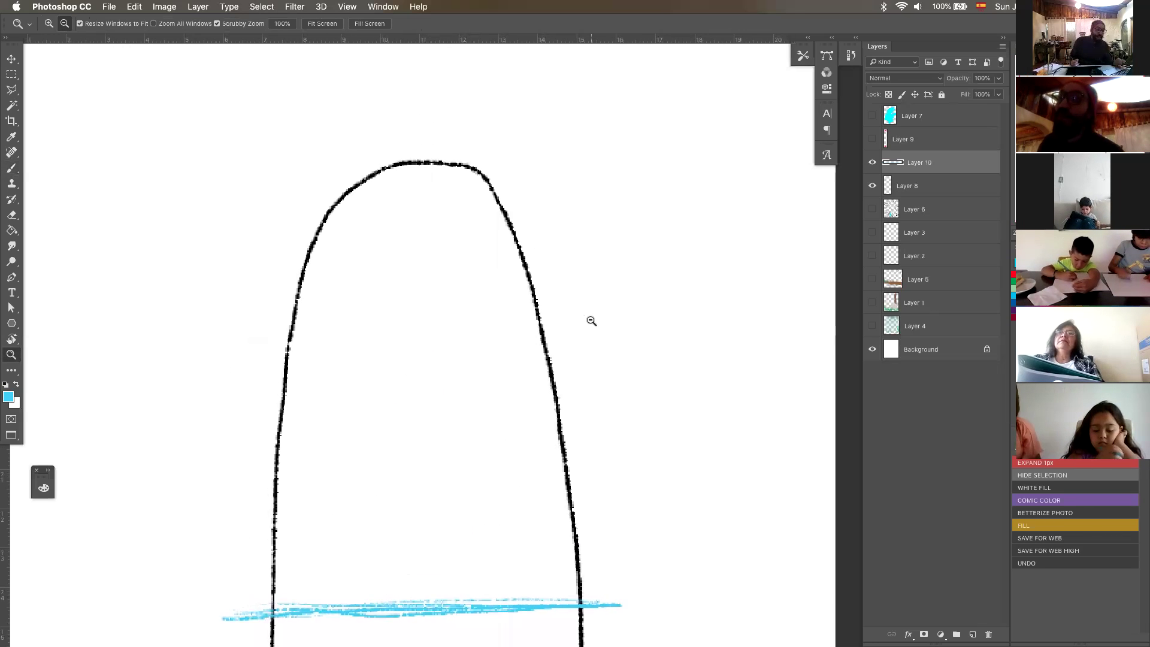
pyautogui.press('b')
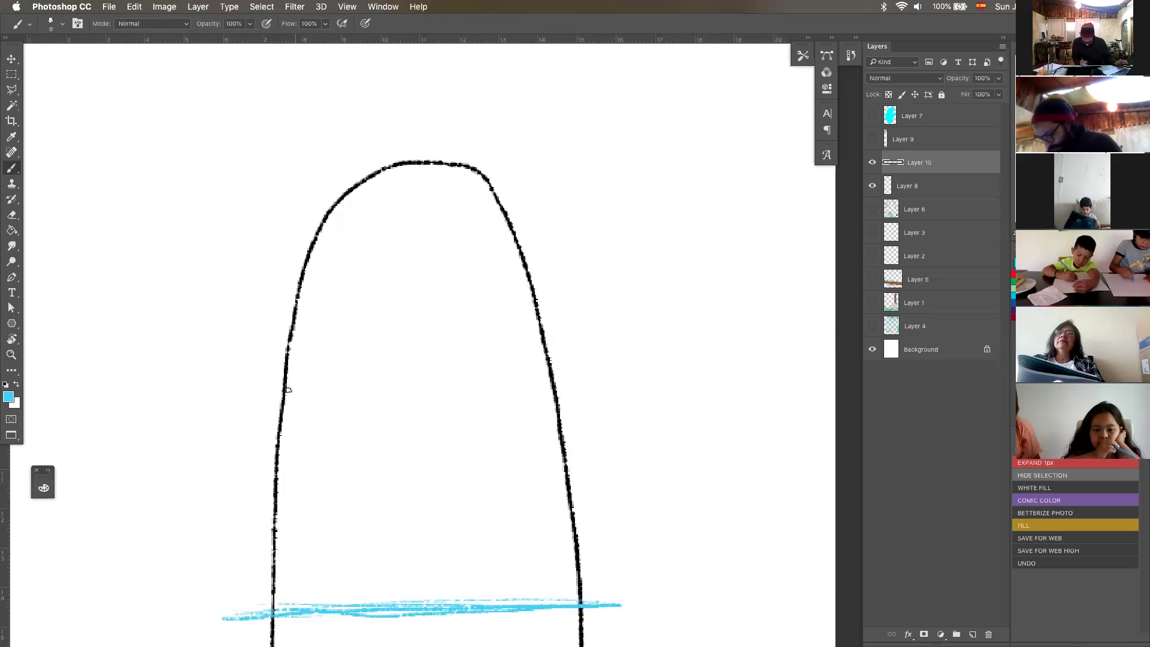
pyautogui.moveTo(529, 383)
pyautogui.mouseDown()
pyautogui.moveTo(240, 379)
pyautogui.moveTo(541, 384)
pyautogui.moveTo(238, 378)
pyautogui.mouseUp()
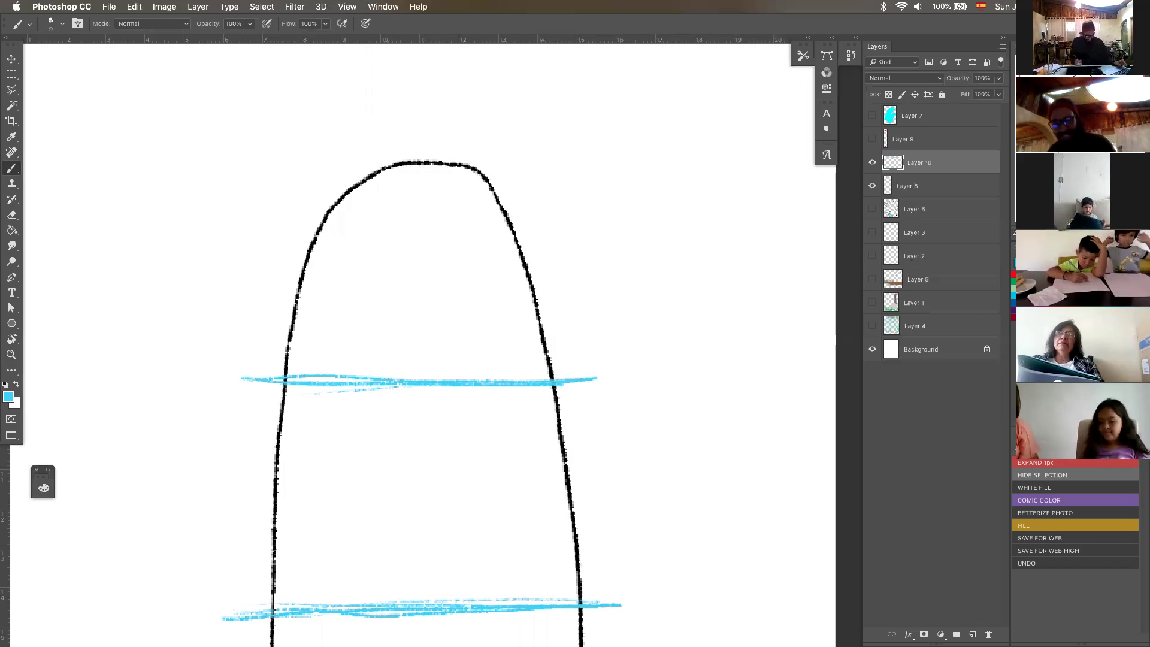
# Step: Draw a third cyan horizontal guide line across the lower part of the arch, matching the spacing of the other two
pyautogui.press('z')
pyautogui.scroll(-5, 553, 478)
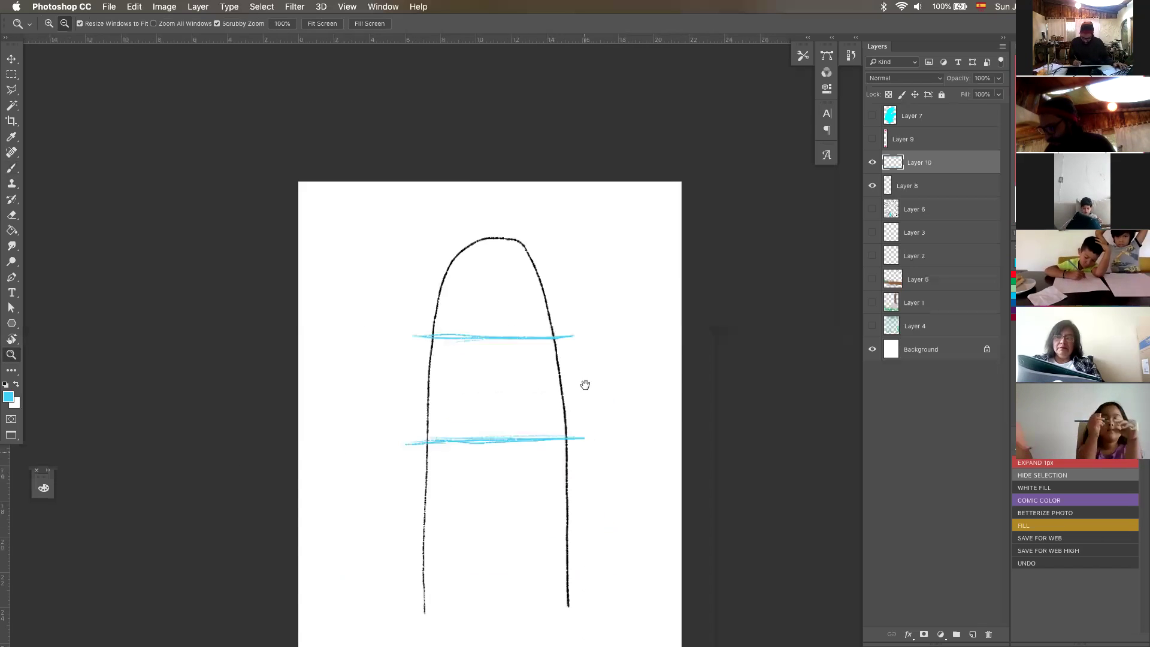
pyautogui.scroll(-3, 585, 384)
pyautogui.press('b')
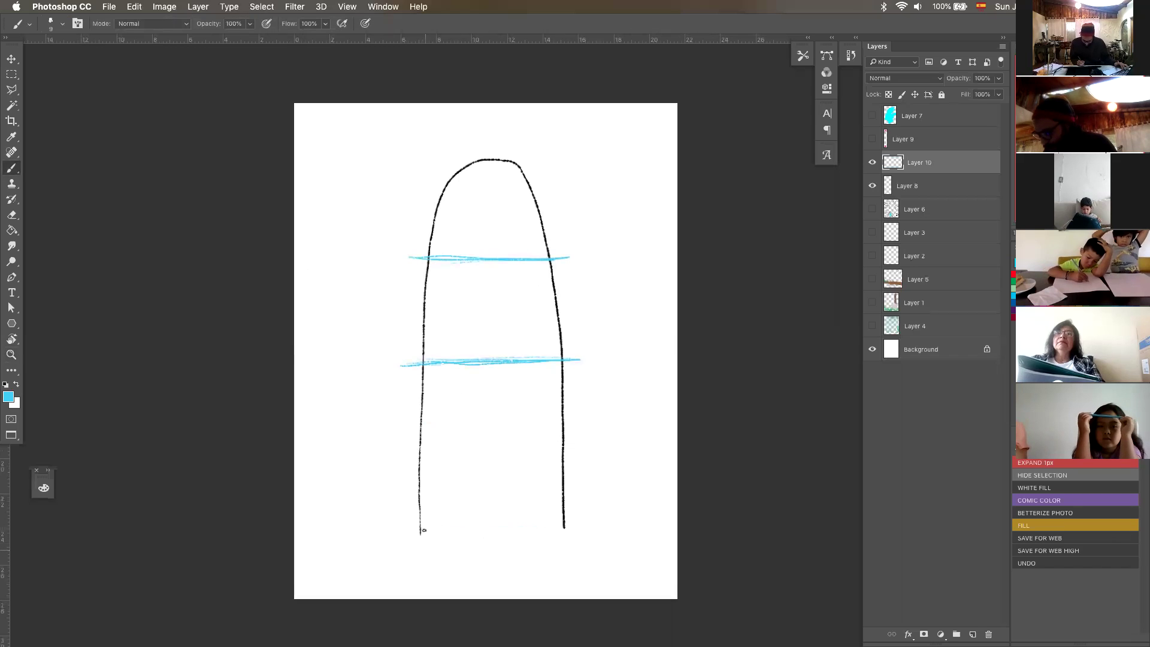
pyautogui.moveTo(571, 447); pyautogui.dragTo(526, 445)
pyautogui.moveTo(441, 447)
pyautogui.mouseDown()
pyautogui.moveTo(589, 451)
pyautogui.moveTo(402, 455)
pyautogui.moveTo(532, 462)
pyautogui.mouseUp()
pyautogui.press('super+z')
pyautogui.moveTo(437, 461)
pyautogui.mouseDown()
pyautogui.moveTo(593, 454)
pyautogui.moveTo(409, 461)
pyautogui.moveTo(548, 457)
pyautogui.mouseUp()
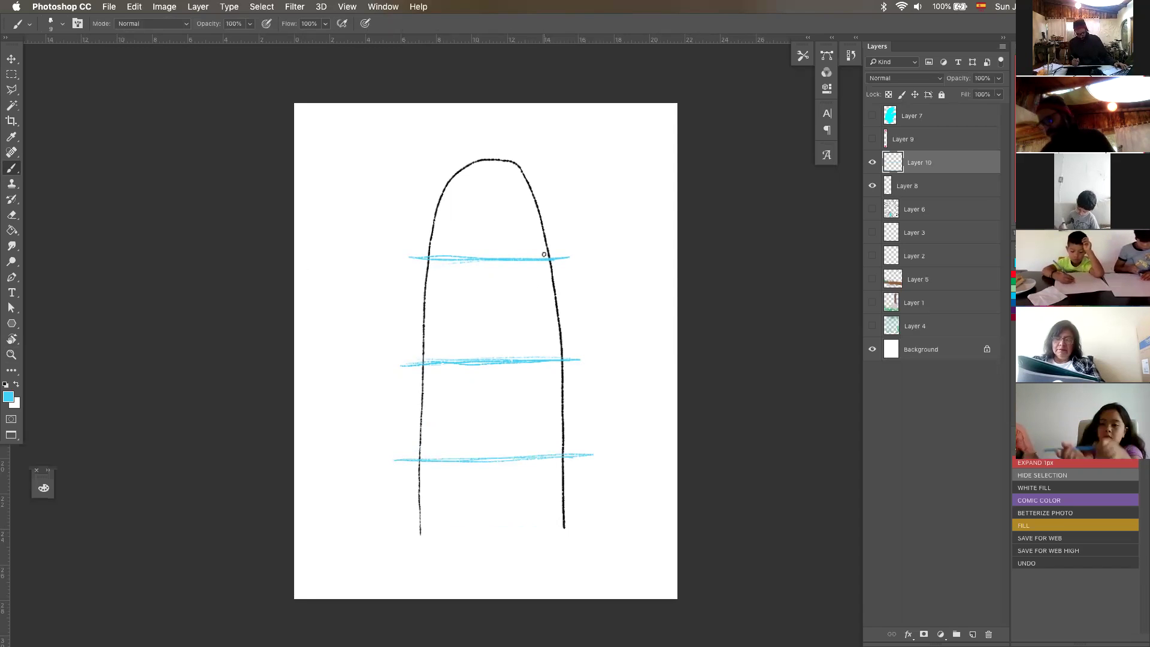
# Step: Draw a coral-red vertical center line through the arch, extending above its apex and below its open end
pyautogui.press('z')
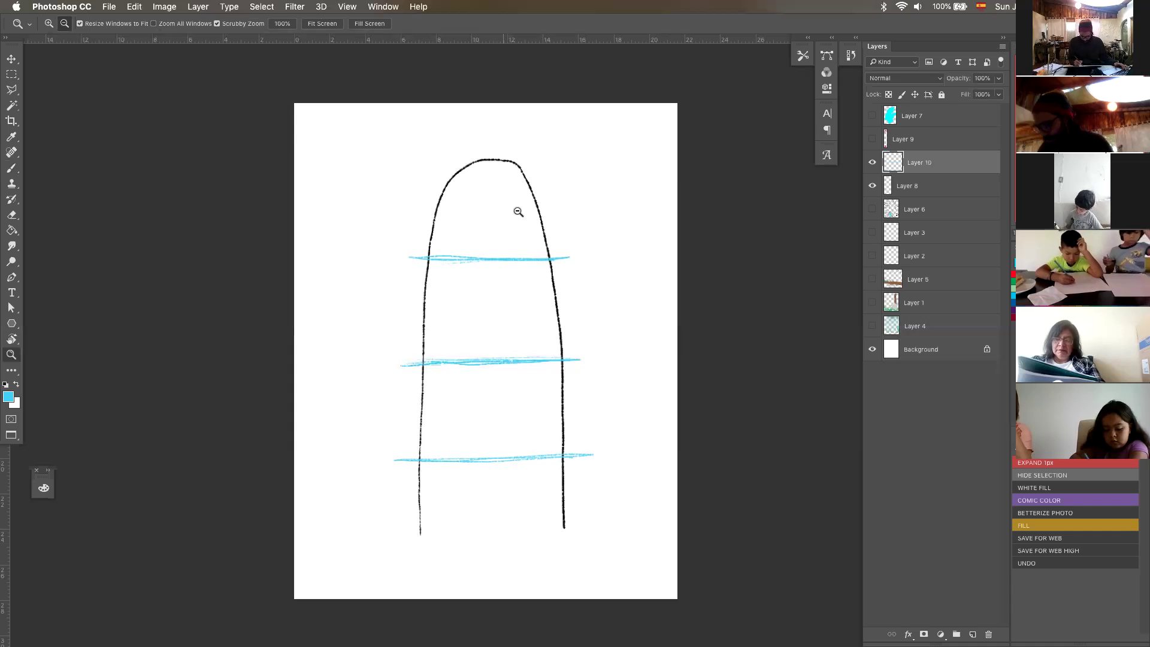
pyautogui.click(516, 210)
pyautogui.click(537, 213)
pyautogui.keyDown('alt'); pyautogui.click(591, 380); pyautogui.keyUp('alt')
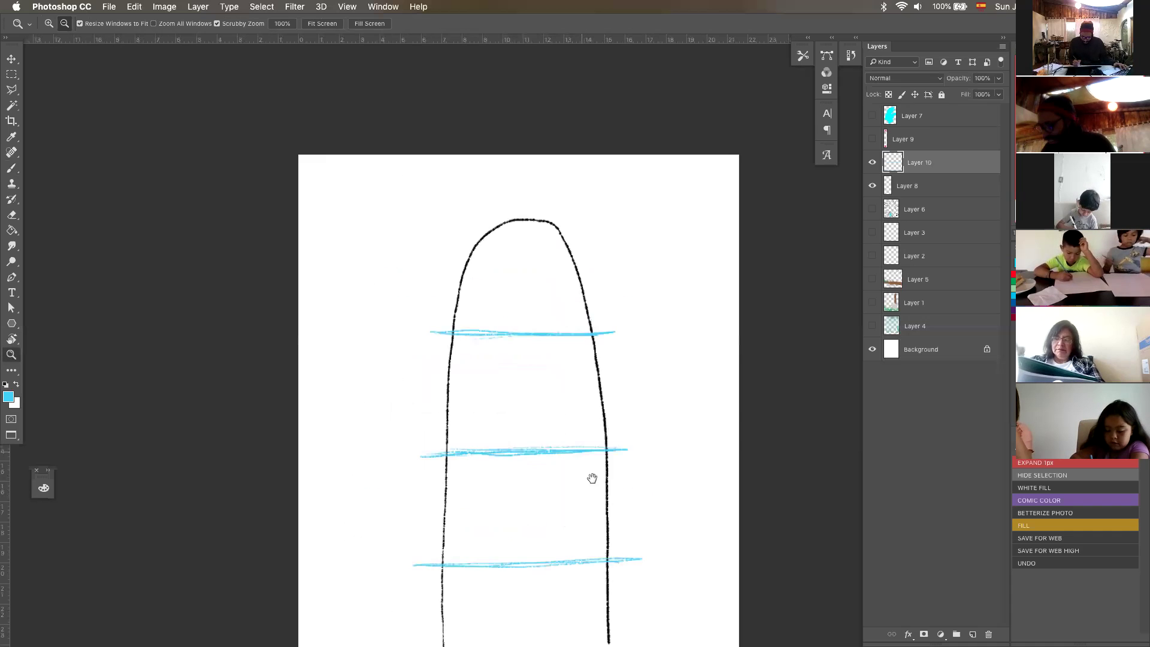
pyautogui.scroll(-3, 550, 385)
pyautogui.hscroll(2, 549, 386)
pyautogui.press('b')
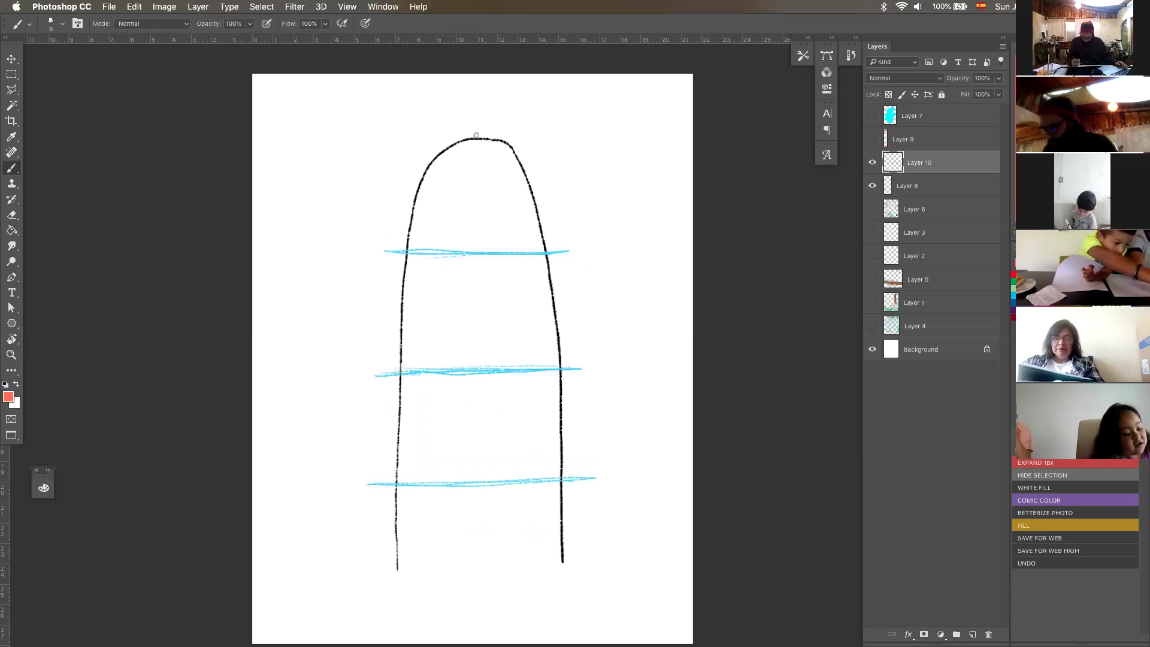
pyautogui.moveTo(476, 138); pyautogui.dragTo(484, 581)
pyautogui.moveTo(484, 534); pyautogui.dragTo(476, 117)
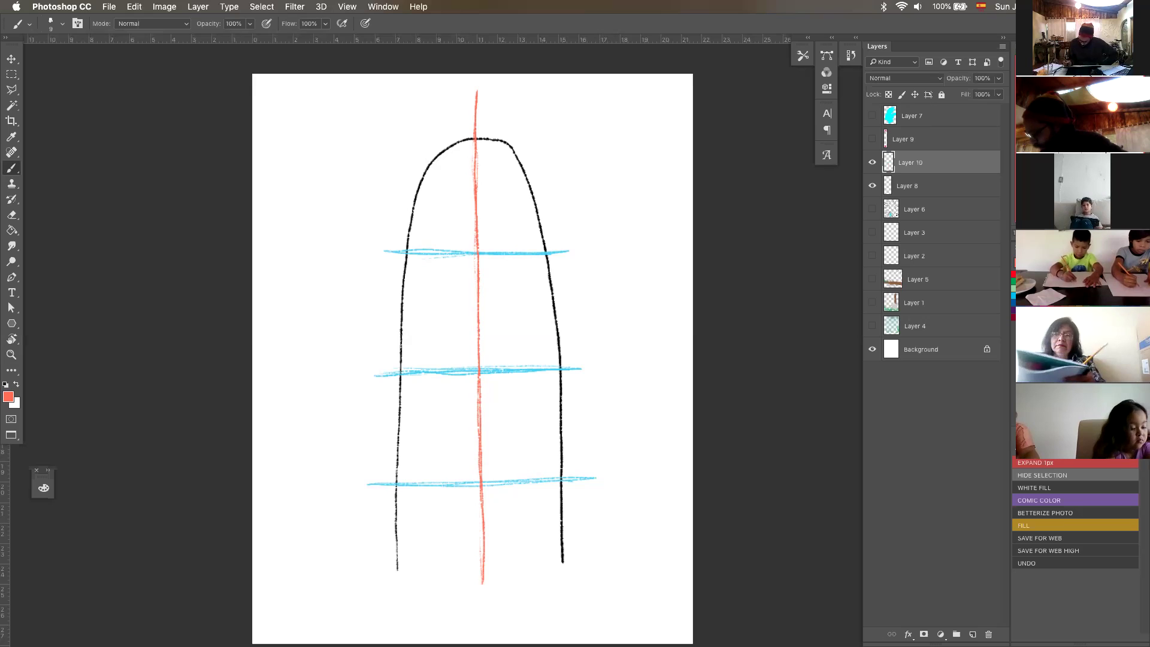
# Step: Switch to a brighter red and check Layer 9's crosses against the arch with Layer 10 temporarily hidden
pyautogui.click(1015, 261)
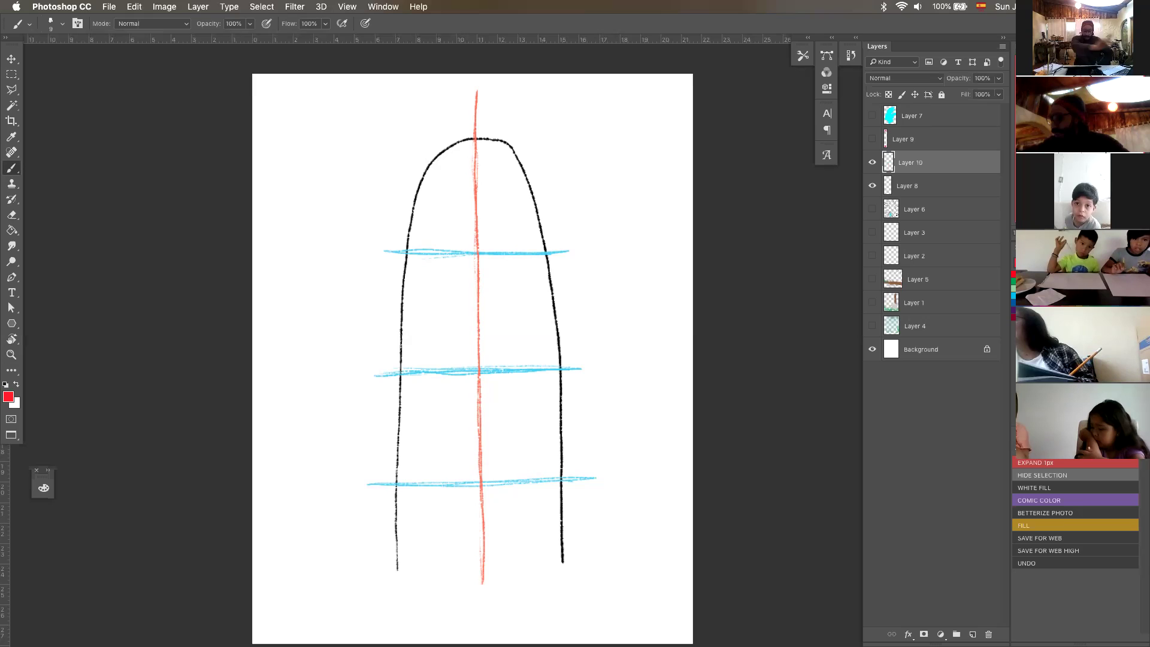
pyautogui.click(873, 163)
pyautogui.click(872, 139)
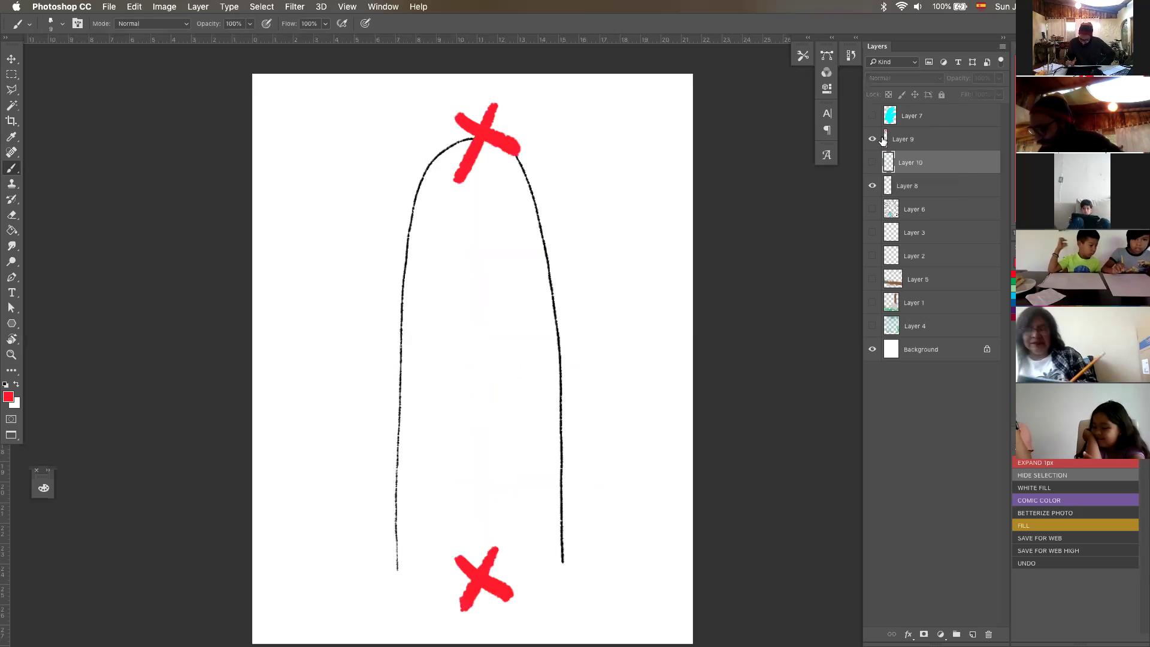
pyautogui.click(873, 139)
pyautogui.click(872, 162)
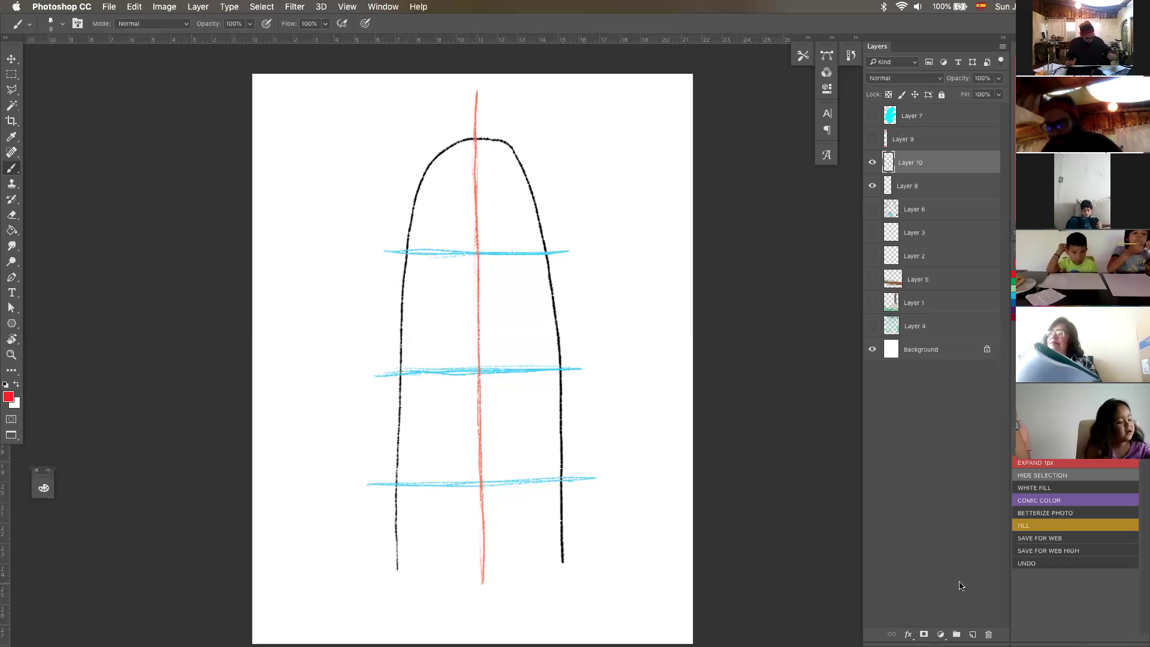
# Step: Mark red crosses at the arch's apex and where the lowest cyan line meets both sides of the arch
pyautogui.moveTo(458, 124)
pyautogui.mouseDown()
pyautogui.moveTo(488, 146)
pyautogui.moveTo(466, 157)
pyautogui.mouseUp()
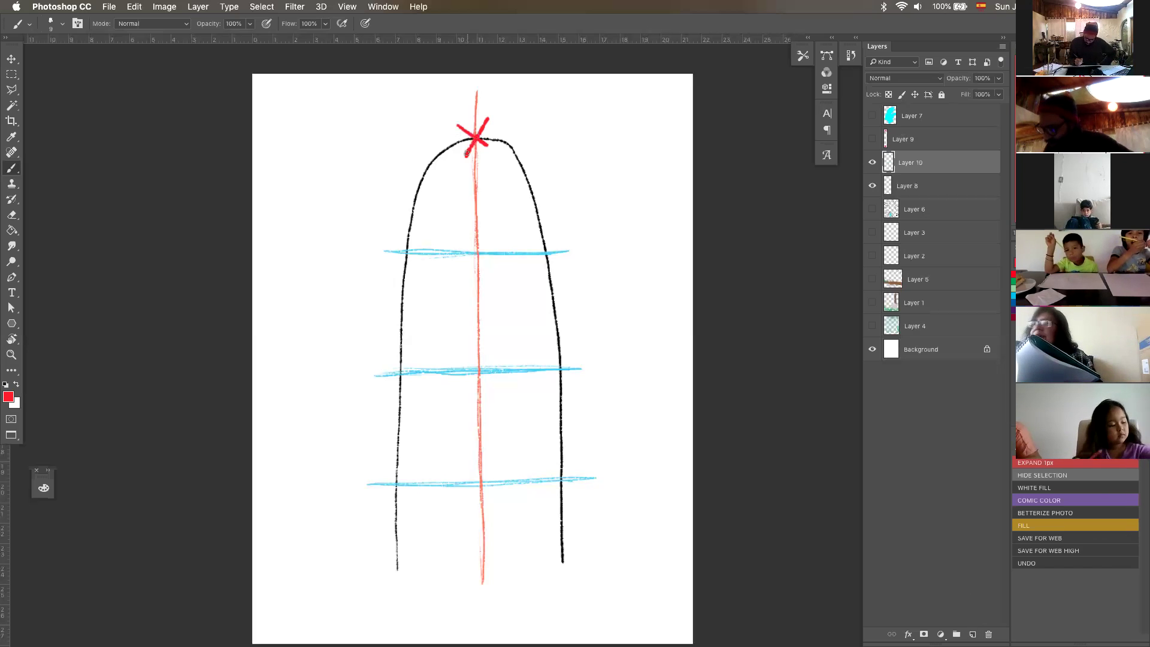
pyautogui.moveTo(381, 474)
pyautogui.mouseDown()
pyautogui.moveTo(411, 486)
pyautogui.moveTo(401, 464)
pyautogui.mouseUp()
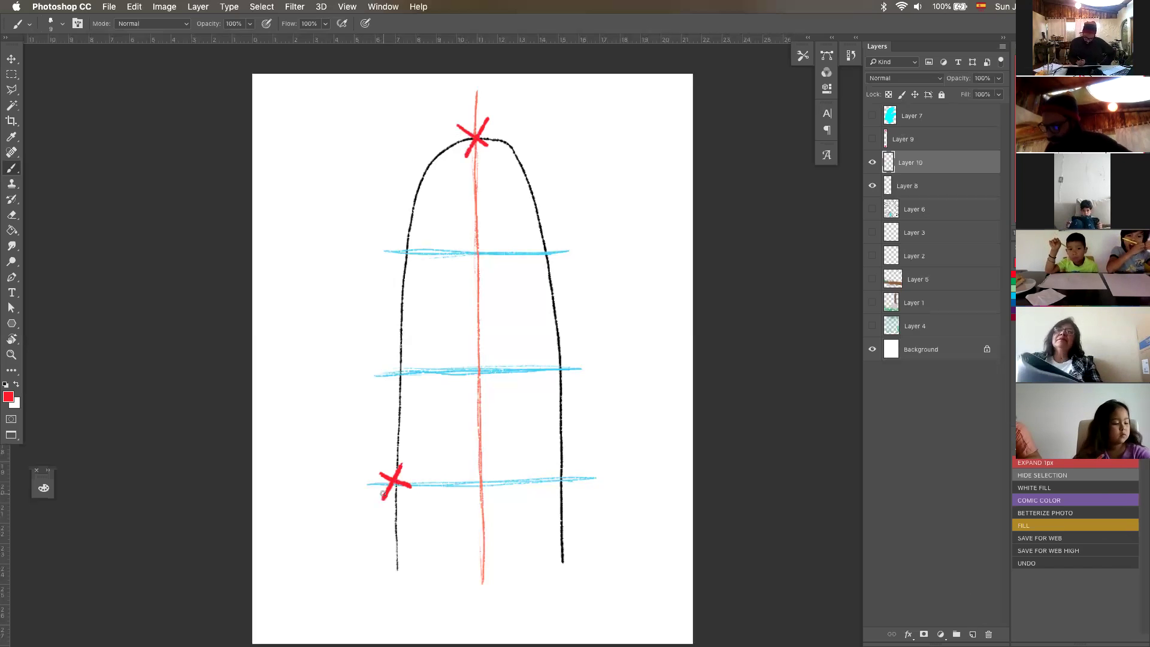
pyautogui.moveTo(548, 469)
pyautogui.mouseDown()
pyautogui.moveTo(577, 480)
pyautogui.moveTo(550, 490)
pyautogui.mouseUp()
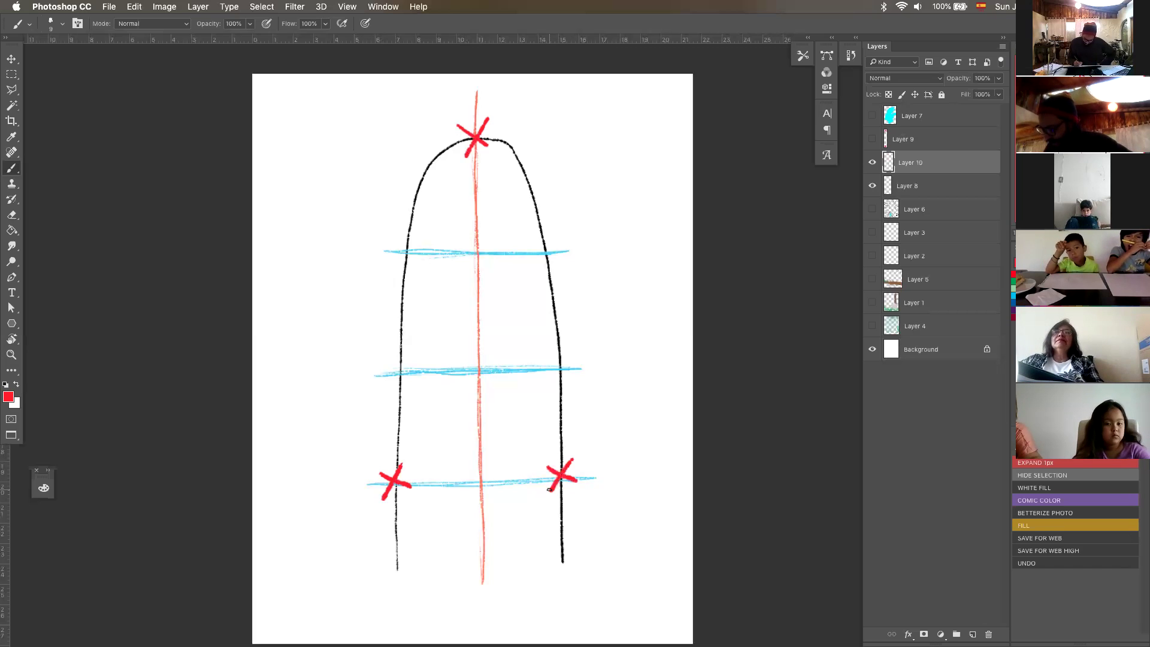
# Step: Activate Layer 8 and undo the three thin red crosses on the guide lines
pyautogui.click(899, 187)
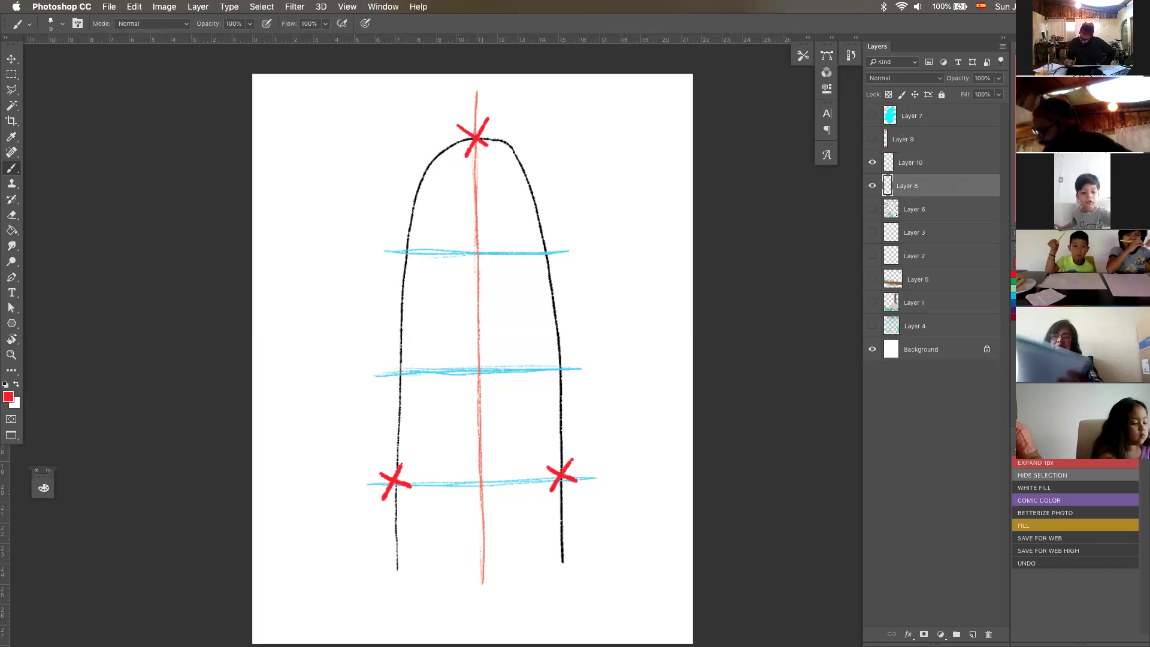
pyautogui.click(872, 162)
pyautogui.click(873, 162)
pyautogui.press('super+z')
pyautogui.press('super+z')
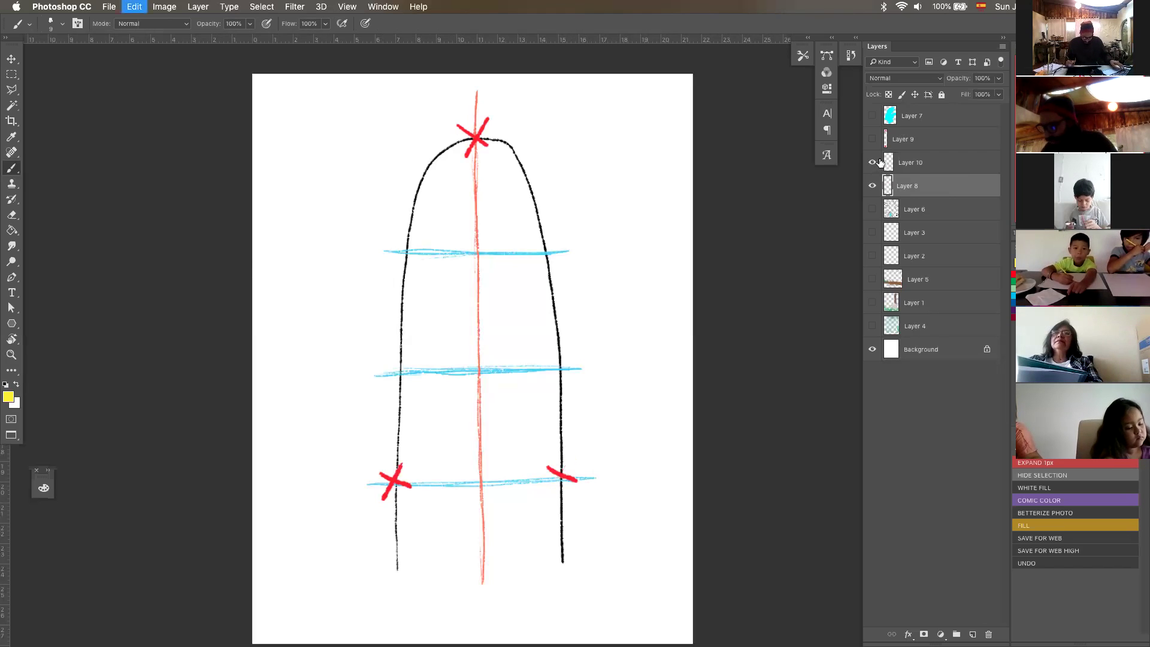
pyautogui.press('super+z')
pyautogui.press('super+z')
pyautogui.press('super+z')
pyautogui.press('super+z')
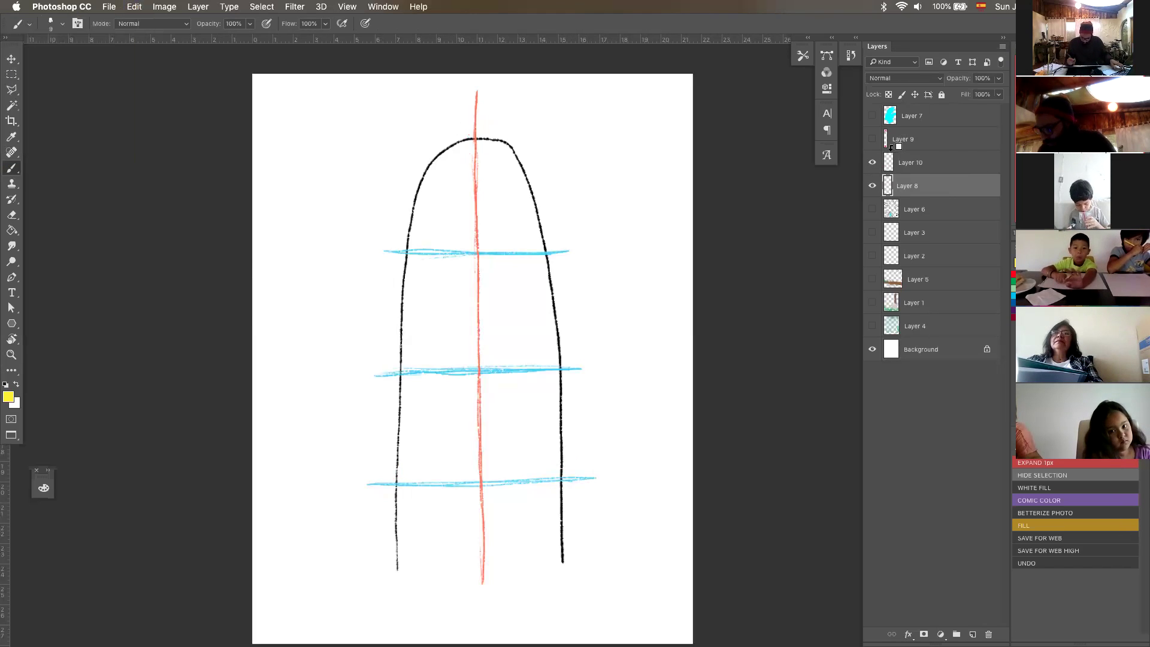
# Step: Draw yellow diagonals on Layer 8 from the arch's apex to where the lowest cyan line meets each side
pyautogui.moveTo(473, 139); pyautogui.dragTo(395, 482)
pyautogui.moveTo(471, 142); pyautogui.dragTo(403, 476)
pyautogui.moveTo(474, 141); pyautogui.dragTo(546, 389)
pyautogui.moveTo(556, 440)
pyautogui.mouseDown()
pyautogui.moveTo(562, 479)
pyautogui.moveTo(541, 353)
pyautogui.moveTo(473, 134)
pyautogui.mouseUp()
# Step: Show and activate Layer 9, sample its red, and mark crosses at the lower ends of both yellow diagonals
pyautogui.click(873, 139)
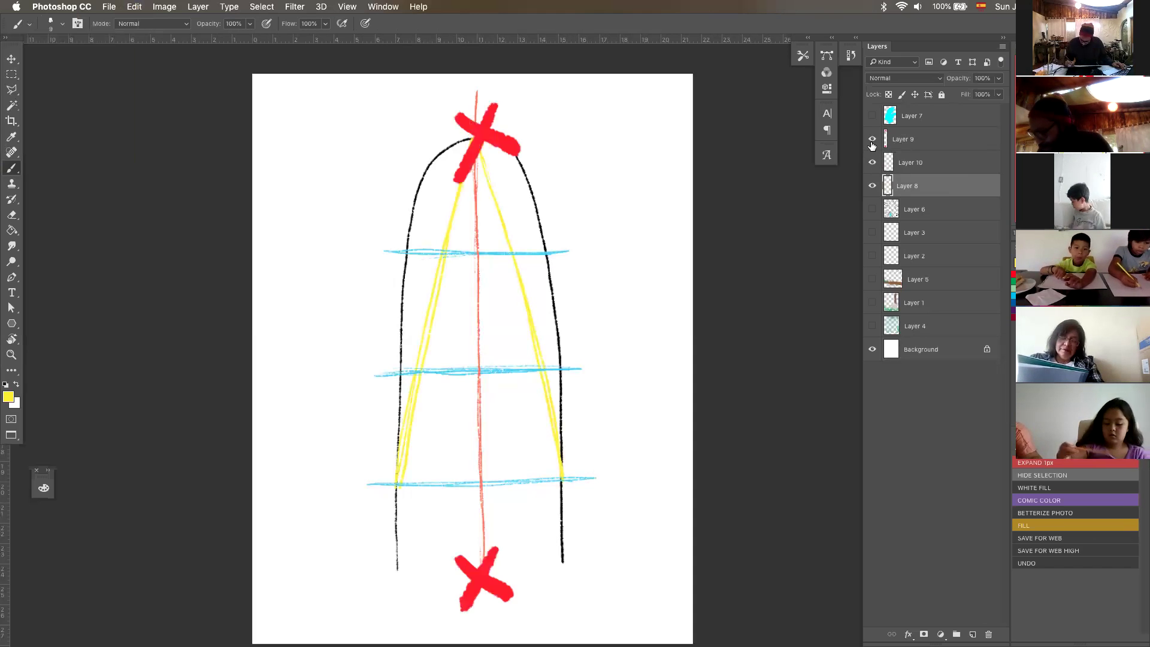
pyautogui.click(882, 140)
pyautogui.keyDown('alt'); pyautogui.click(488, 129); pyautogui.keyUp('alt')
pyautogui.moveTo(550, 463)
pyautogui.mouseDown()
pyautogui.moveTo(575, 462)
pyautogui.moveTo(553, 493)
pyautogui.mouseUp()
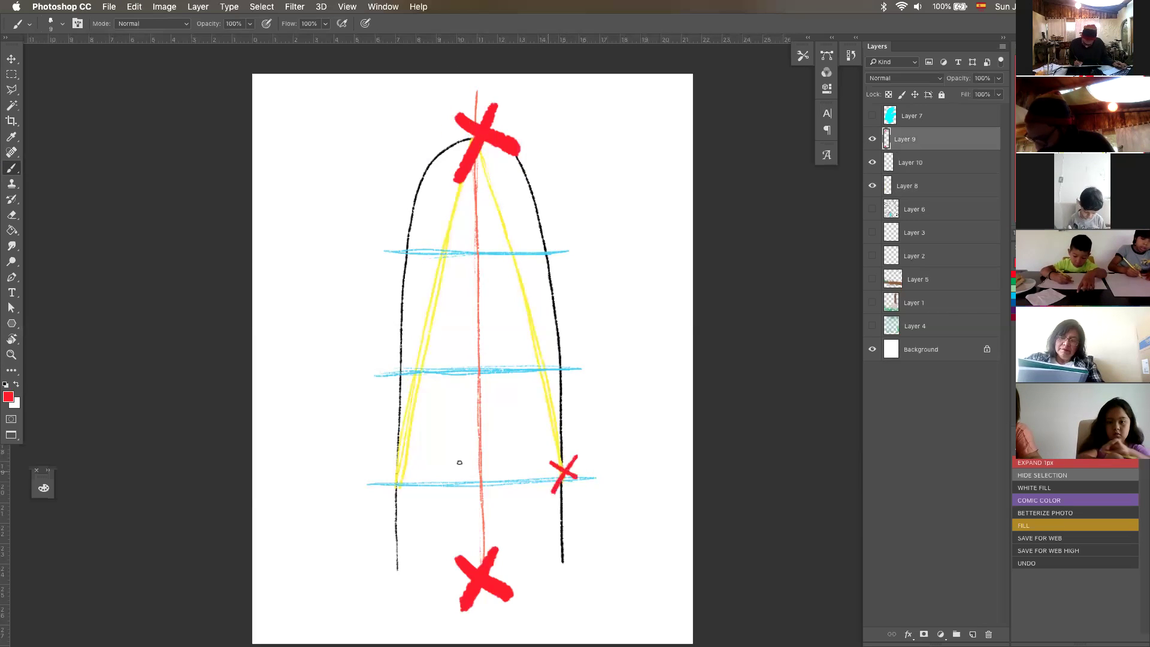
pyautogui.moveTo(384, 467); pyautogui.dragTo(413, 490)
pyautogui.moveTo(405, 473)
pyautogui.mouseDown()
pyautogui.moveTo(396, 486)
pyautogui.moveTo(410, 466)
pyautogui.mouseUp()
# Step: Delete the thick red cross below the arch from Layer 9 and clear the selection
pyautogui.press('m')
pyautogui.moveTo(425, 532); pyautogui.dragTo(531, 622)
pyautogui.press('Delete')
pyautogui.hotkey('ctrl', 'd')
# Step: Close the triangle with a yellow base line along the lowest cyan guide on Layer 10, and hide Layer 9
pyautogui.click(887, 159)
pyautogui.press('b')
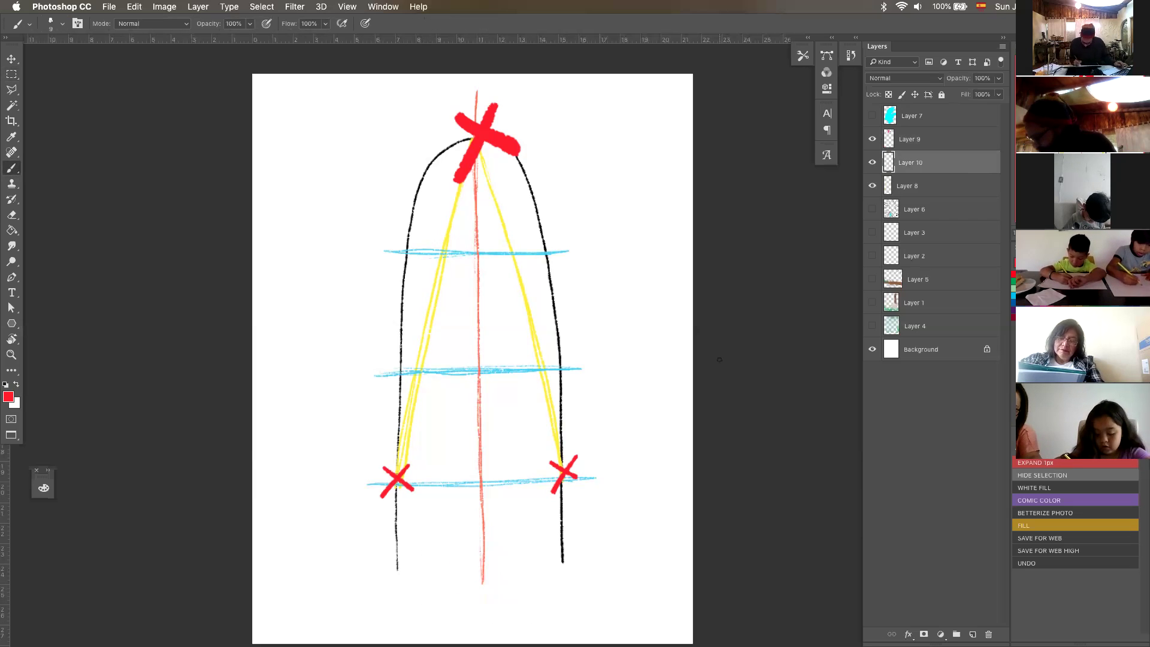
pyautogui.moveTo(399, 482); pyautogui.dragTo(563, 479)
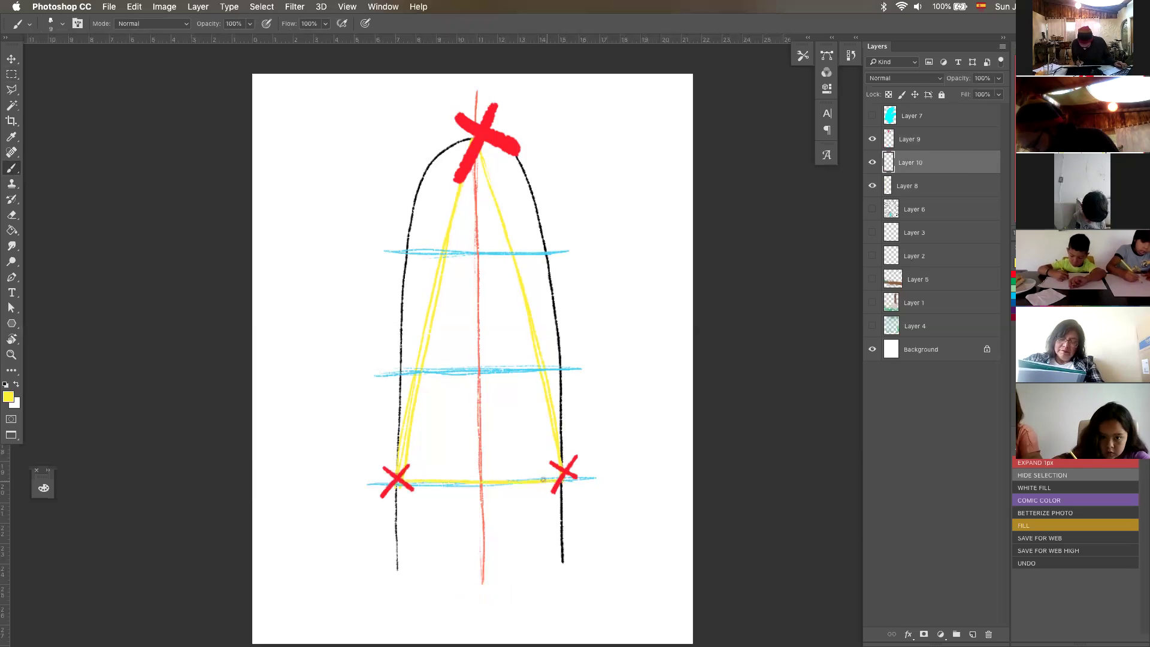
pyautogui.click(872, 140)
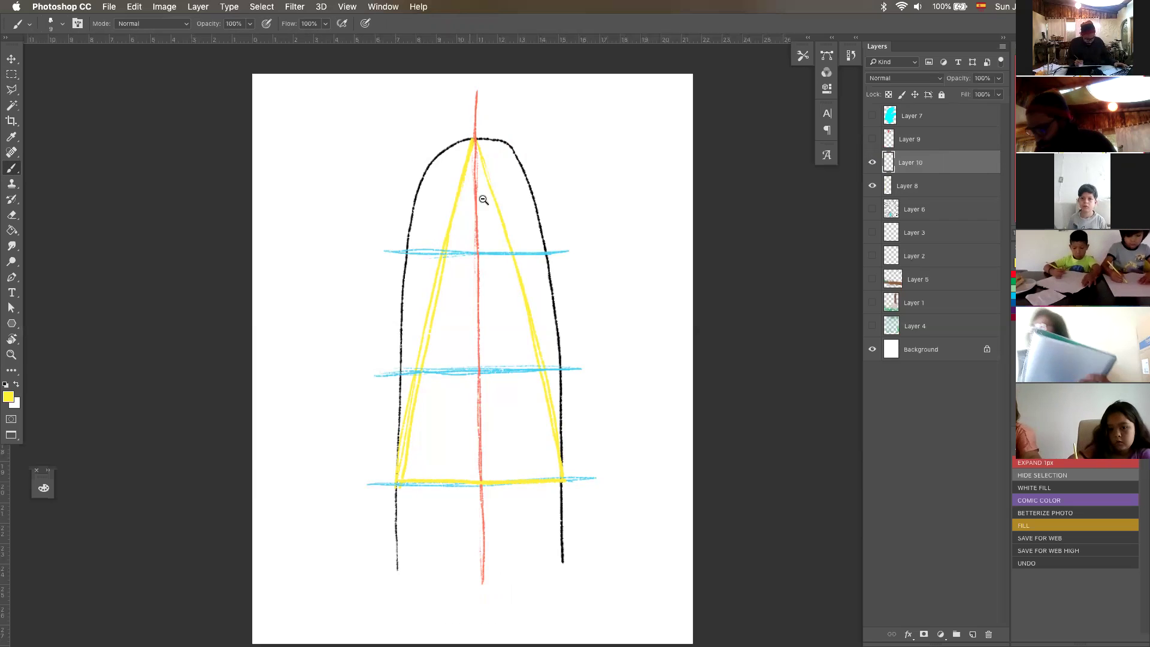
# Step: Draw a thick black horizontal line across the arch over the uppermost cyan guide line on Layer 10
pyautogui.press('z')
pyautogui.moveTo(493, 198); pyautogui.dragTo(648, 421)
pyautogui.press('b')
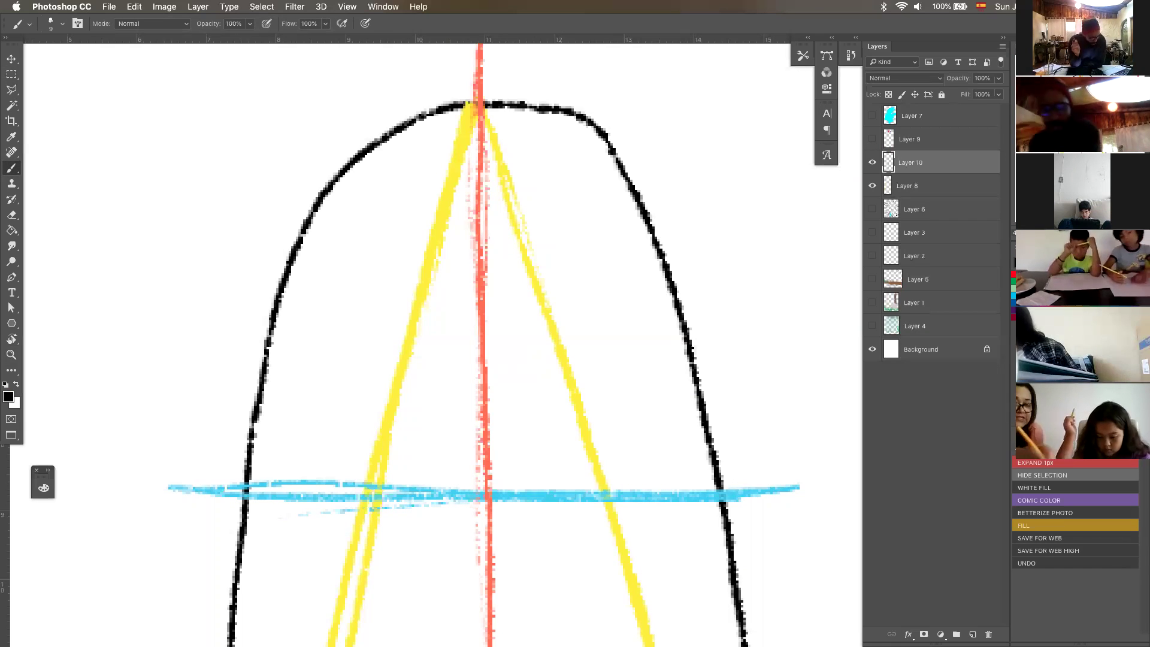
pyautogui.press('z')
pyautogui.keyDown('alt'); pyautogui.click(593, 455); pyautogui.keyUp('alt')
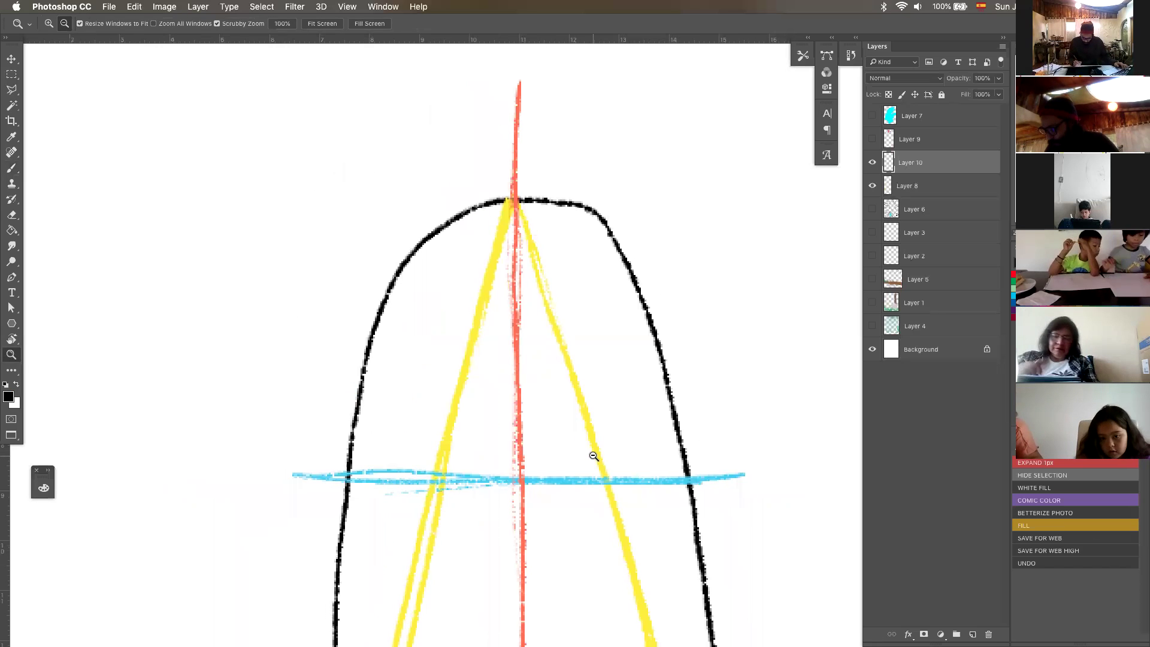
pyautogui.keyDown('alt'); pyautogui.click(641, 510); pyautogui.keyUp('alt')
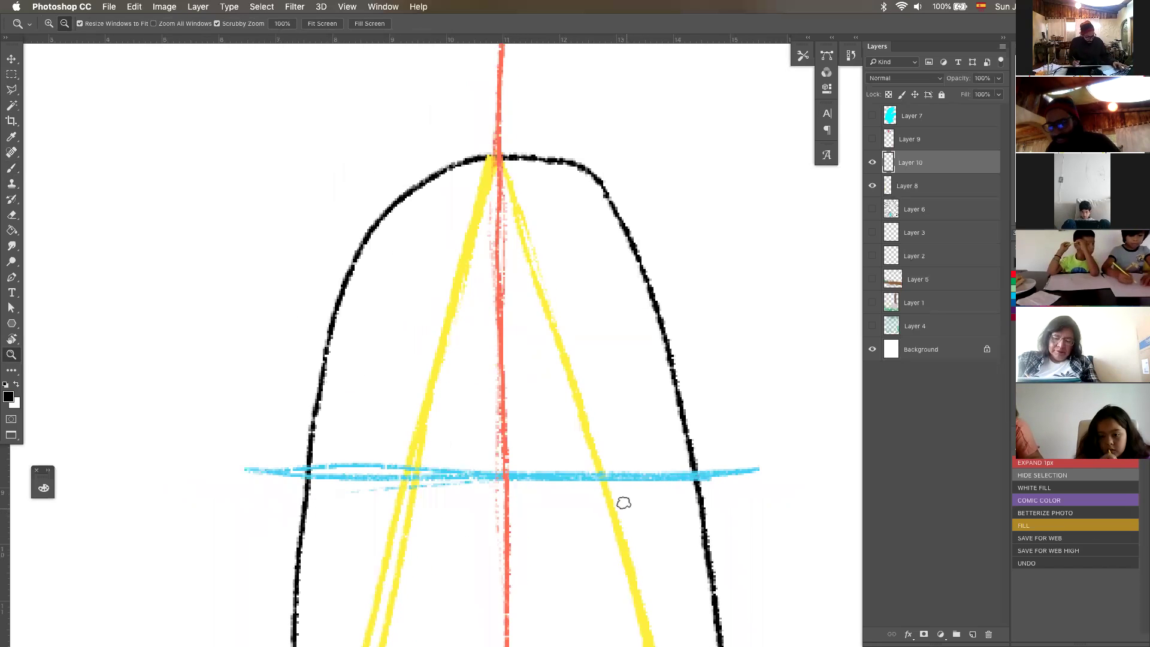
pyautogui.press('b')
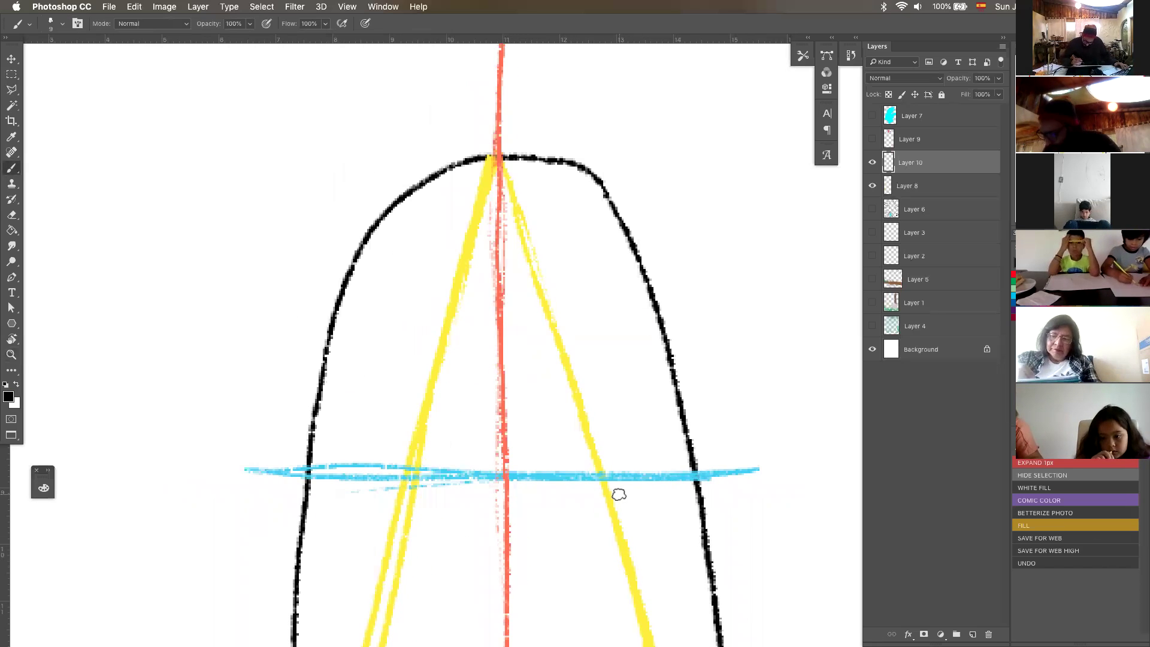
pyautogui.press('z')
pyautogui.keyDown('alt'); pyautogui.click(668, 506); pyautogui.keyUp('alt')
pyautogui.scroll(-5, 638, 496)
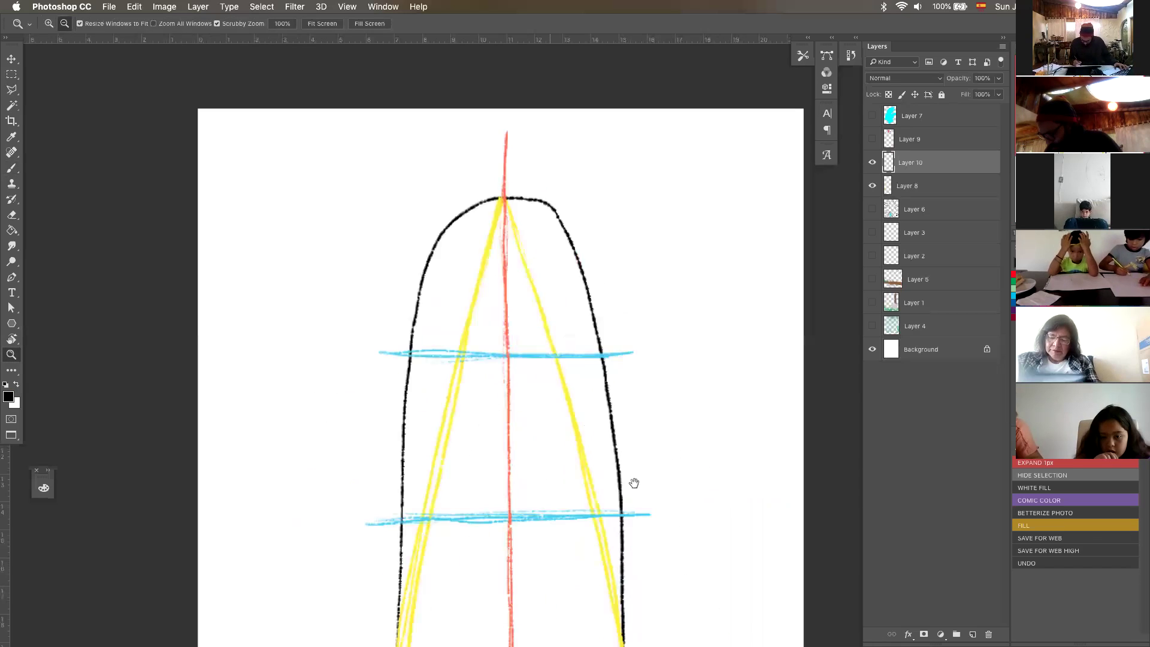
pyautogui.click(557, 428)
pyautogui.press('b')
pyautogui.moveTo(292, 307)
pyautogui.mouseDown()
pyautogui.moveTo(688, 310)
pyautogui.moveTo(257, 303)
pyautogui.moveTo(716, 298)
pyautogui.mouseUp()
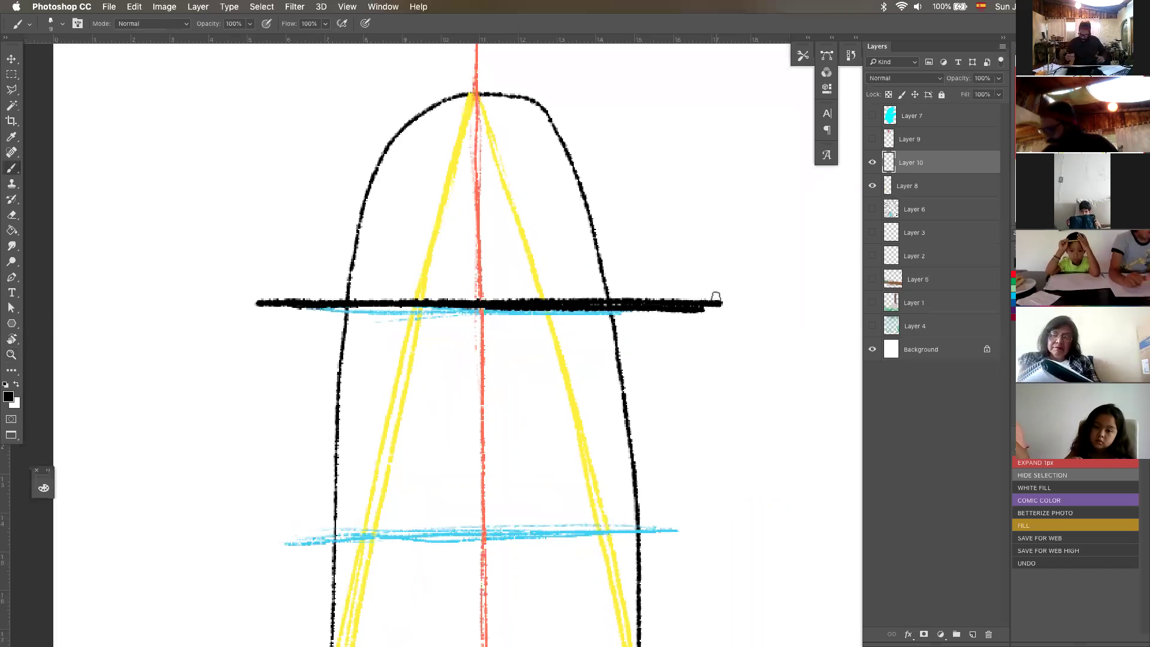
# Step: Activate Layer 8 and lower its opacity to 30%
pyautogui.click(873, 185)
pyautogui.click(873, 185)
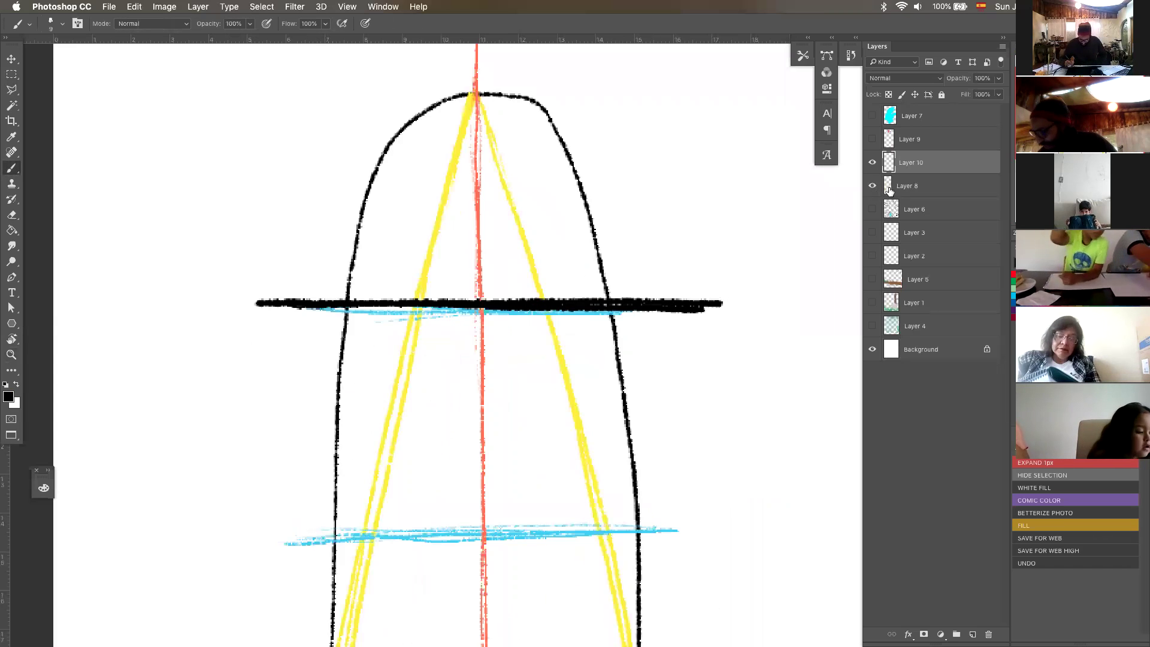
pyautogui.click(889, 191)
pyautogui.press('v')
pyautogui.press('2')
pyautogui.press('3')
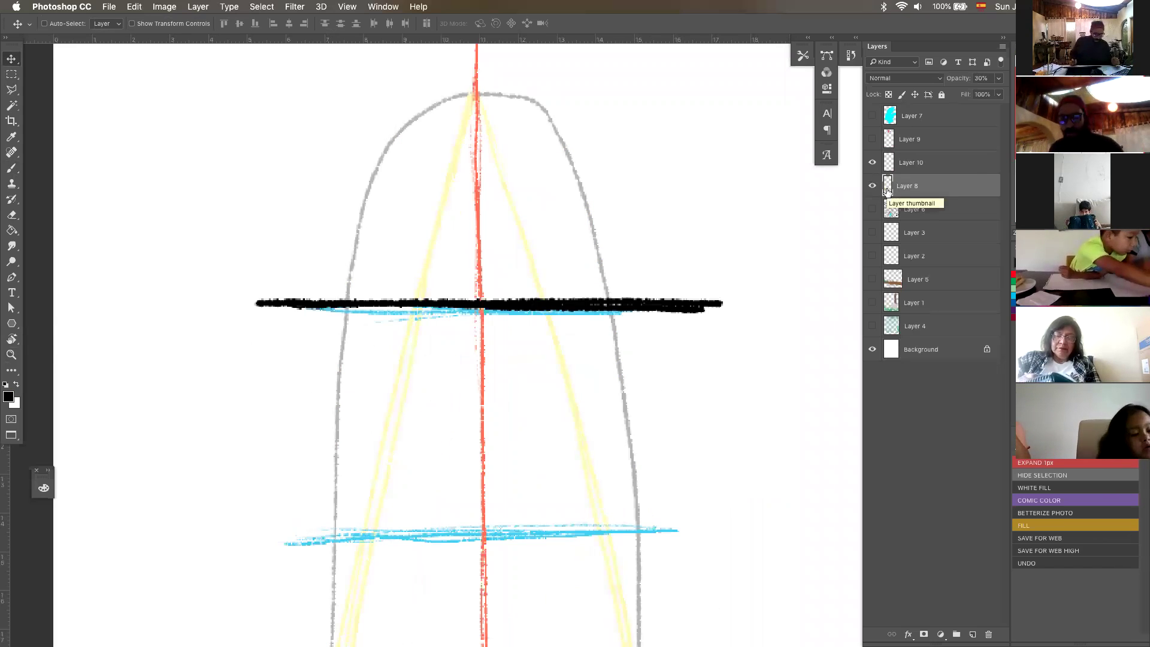
# Step: On Layer 10, draw a black diagonal from the thick horizontal line's left end to the center line at the middle cyan guide
pyautogui.press('z')
pyautogui.keyDown('alt'); pyautogui.click(639, 462); pyautogui.keyUp('alt')
pyautogui.moveTo(657, 495)
pyautogui.mouseDown()
pyautogui.moveTo(653, 320)
pyautogui.moveTo(651, 356)
pyautogui.mouseUp()
pyautogui.press('b')
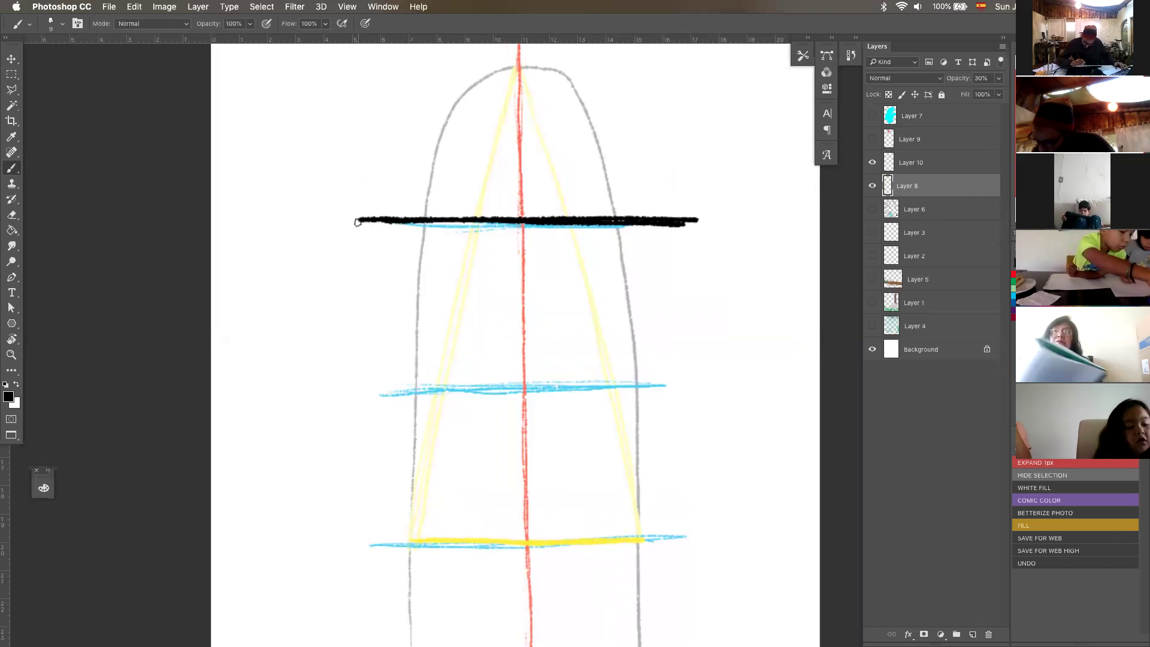
pyautogui.click(888, 165)
pyautogui.moveTo(360, 220); pyautogui.dragTo(526, 391)
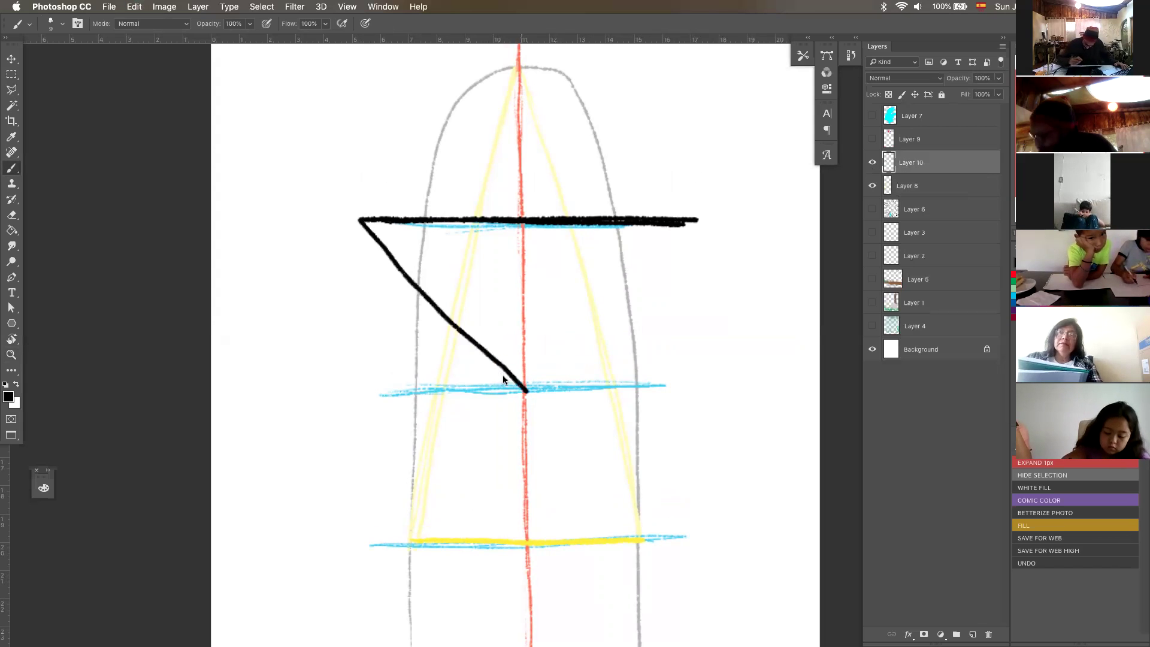
# Step: Show and activate Layer 9, and mark a red cross where the center line meets the middle cyan guide
pyautogui.rightClick(439, 304)
pyautogui.click(1014, 274)
pyautogui.click(873, 139)
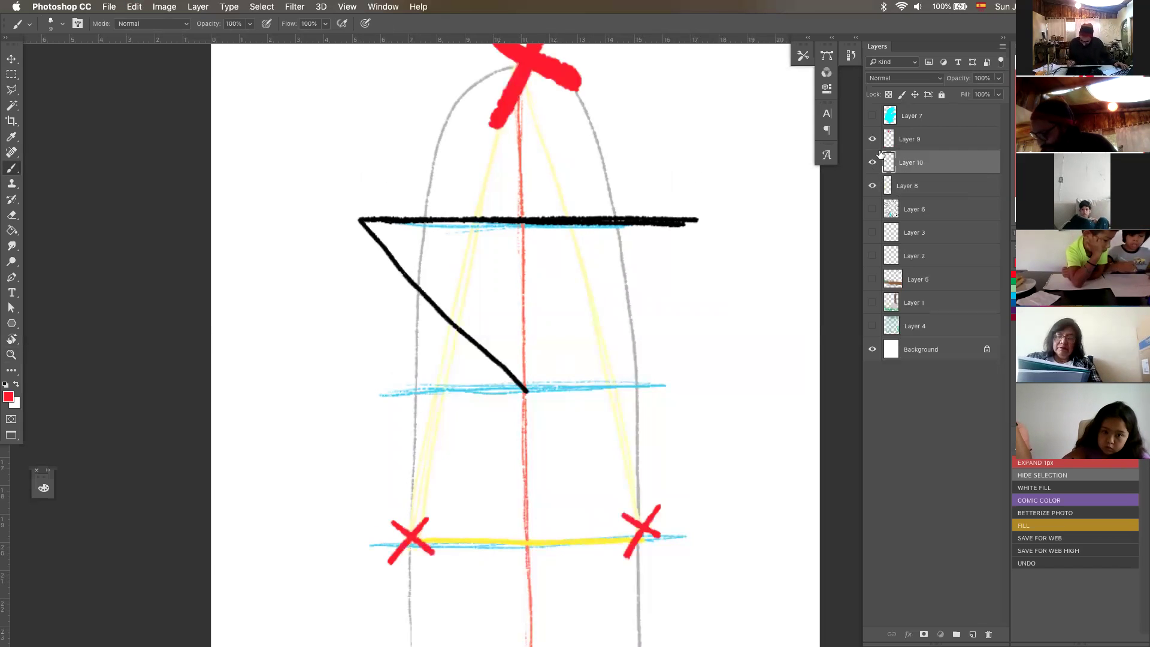
pyautogui.click(911, 139)
pyautogui.moveTo(505, 361); pyautogui.dragTo(555, 404)
pyautogui.moveTo(555, 349); pyautogui.dragTo(495, 423)
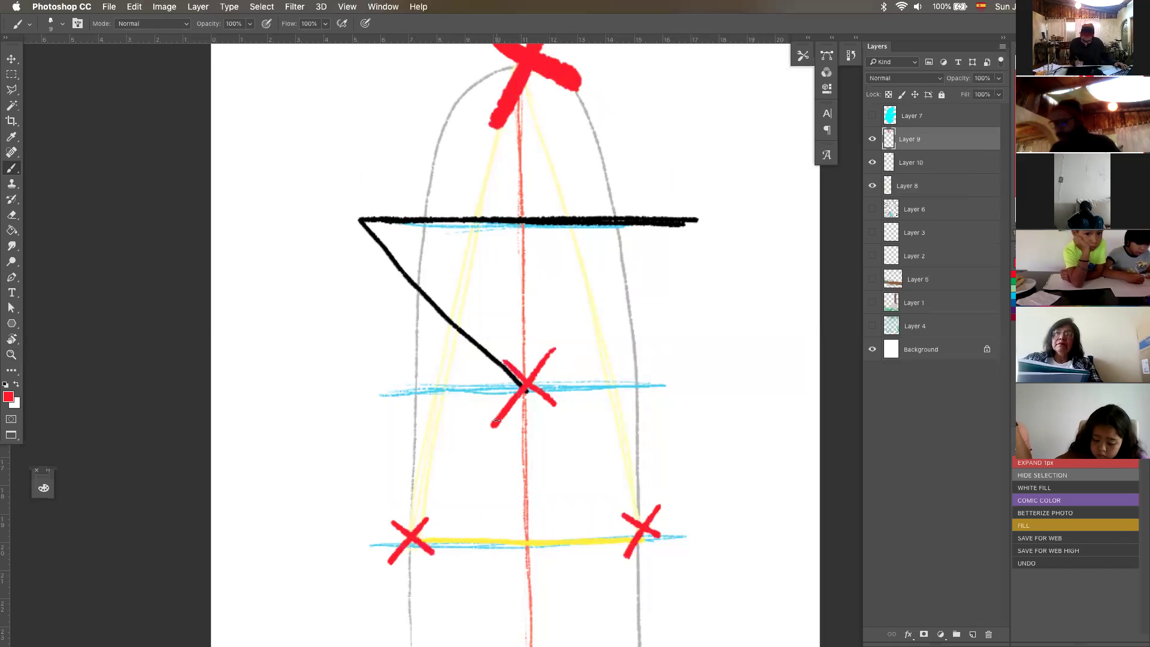
# Step: Close the inverted triangle on Layer 10 with a black right side, thicken its other two sides, and hide Layer 9
pyautogui.click(893, 162)
pyautogui.press('d')
pyautogui.moveTo(530, 384)
pyautogui.mouseDown()
pyautogui.moveTo(691, 222)
pyautogui.moveTo(542, 376)
pyautogui.mouseUp()
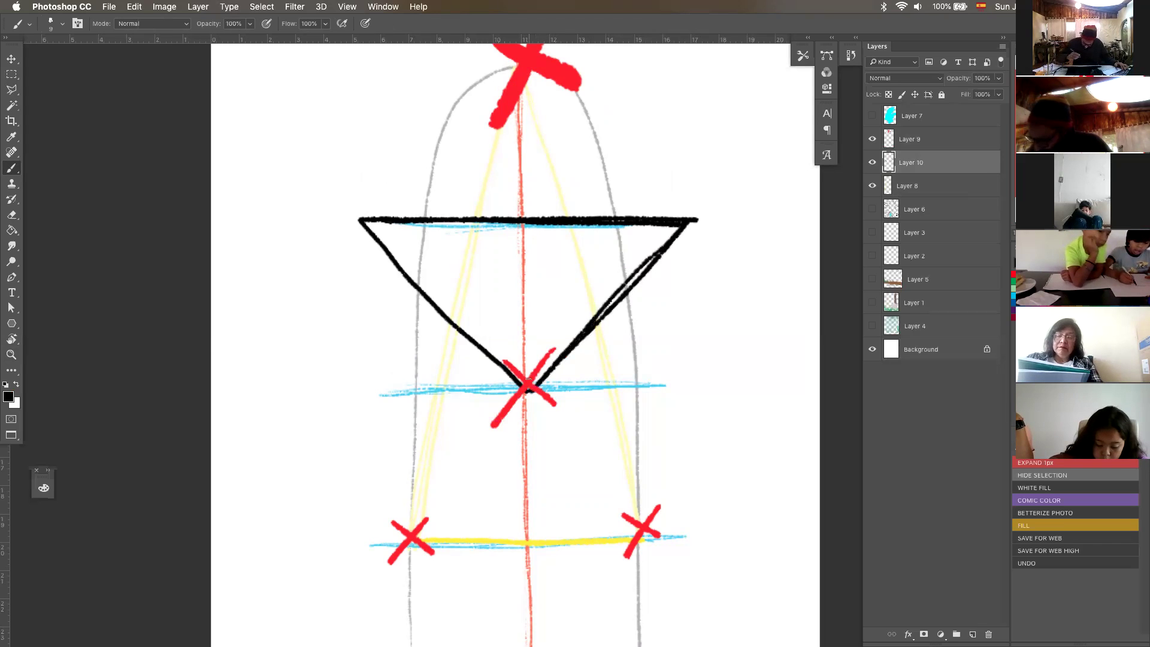
pyautogui.moveTo(362, 223); pyautogui.dragTo(509, 376)
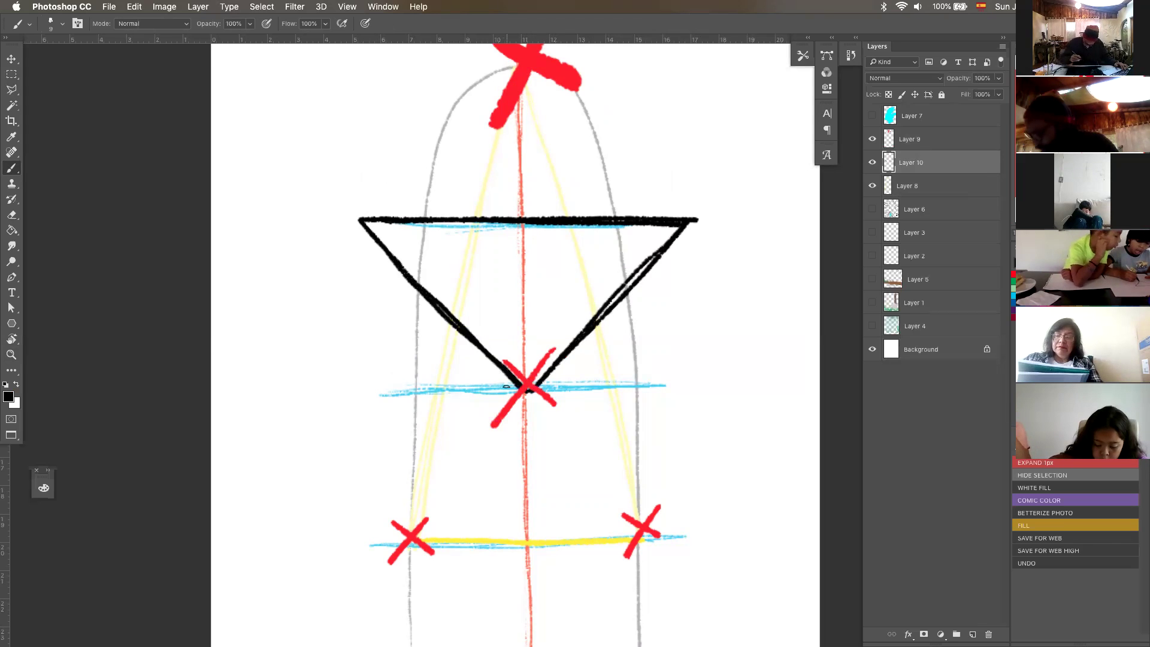
pyautogui.moveTo(363, 220); pyautogui.dragTo(672, 216)
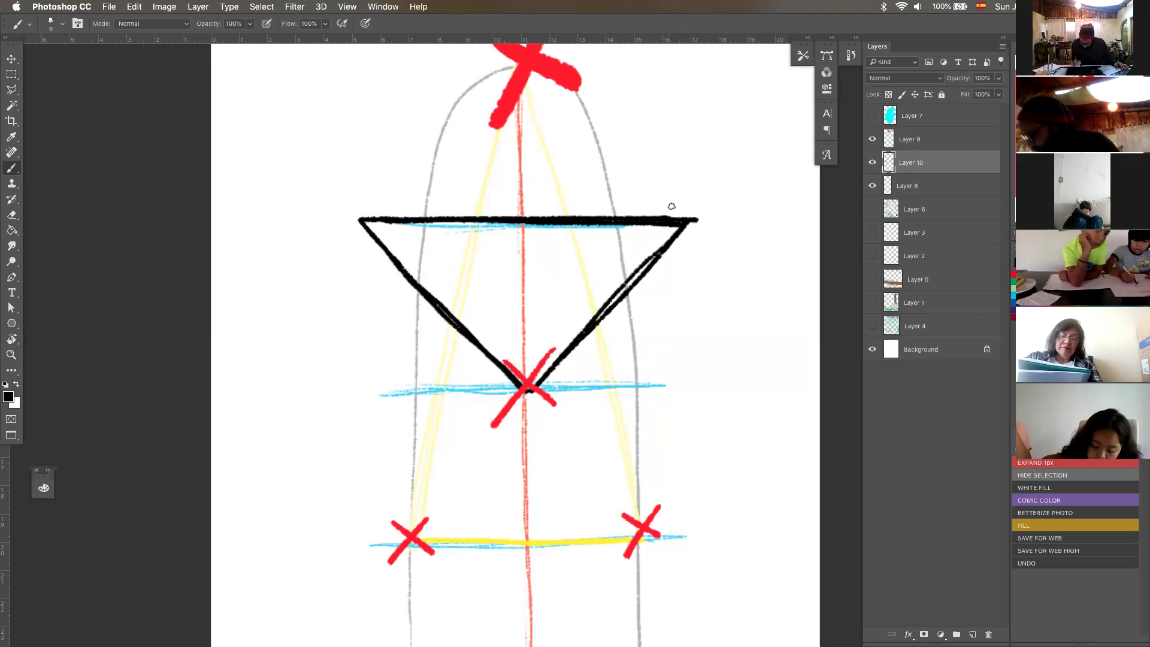
pyautogui.click(873, 139)
# Step: Show and activate Layer 9, and mark red crosses where the black triangle's slanted sides meet the yellow diagonals
pyautogui.press('z')
pyautogui.moveTo(647, 506); pyautogui.dragTo(569, 534)
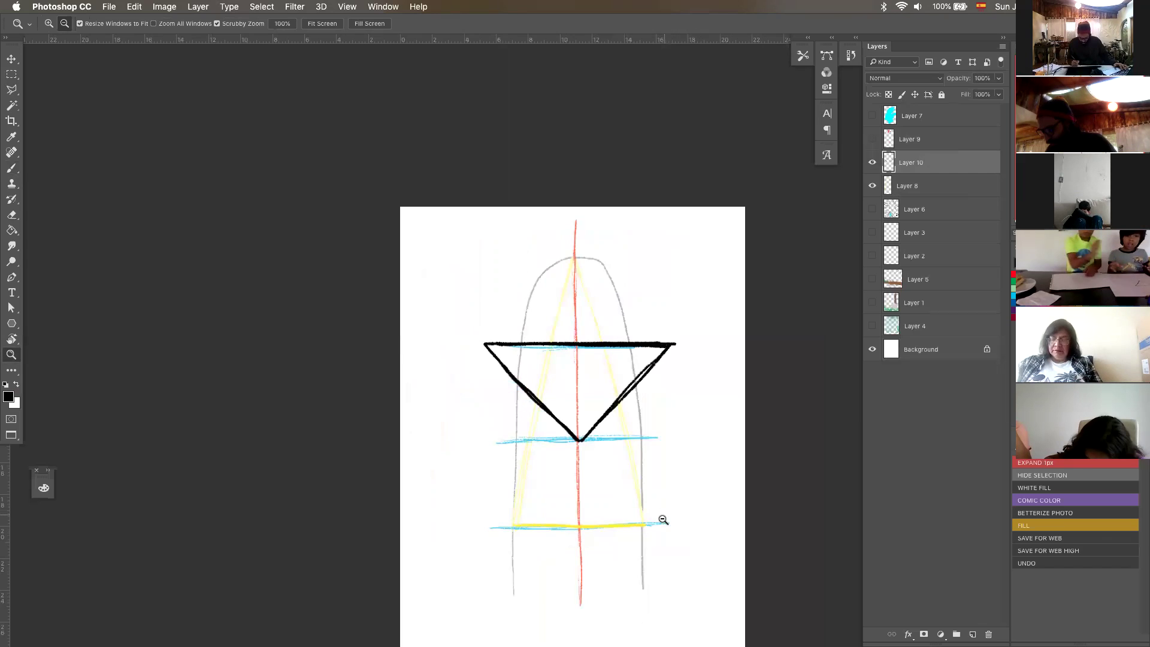
pyautogui.moveTo(663, 536); pyautogui.dragTo(701, 531)
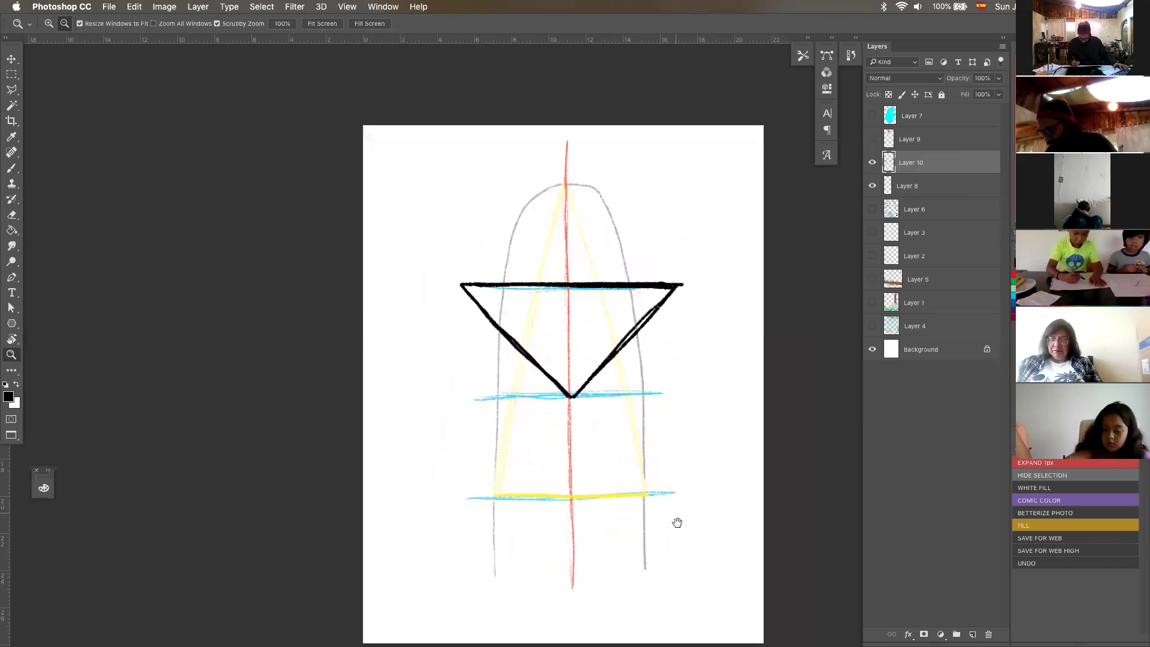
pyautogui.press('b')
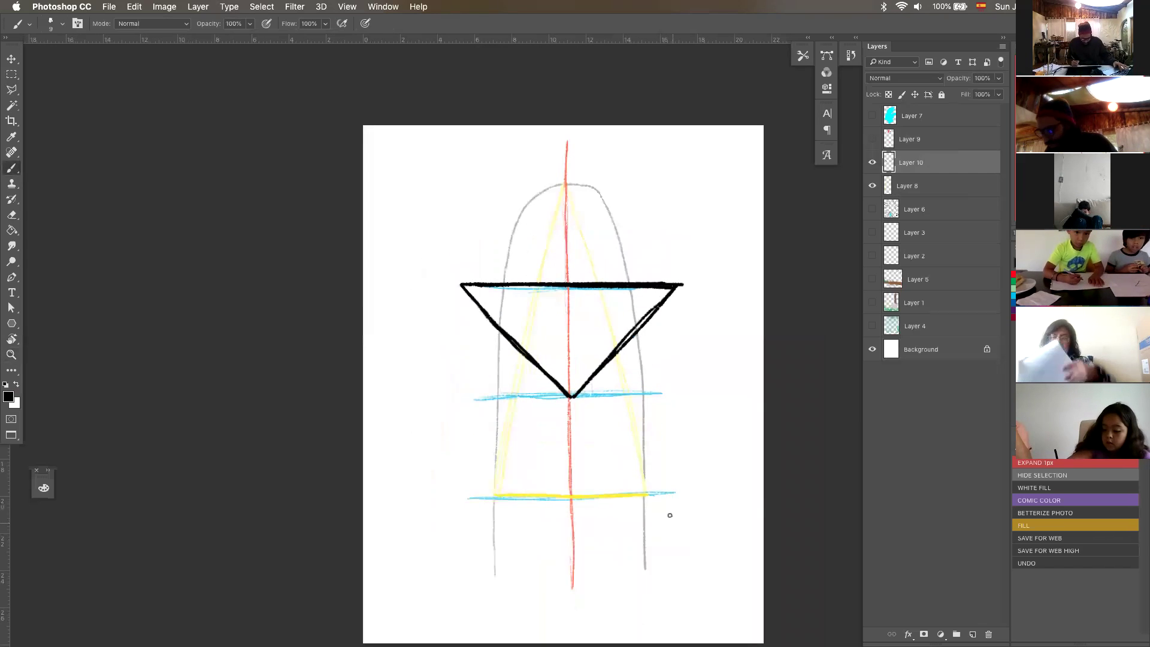
pyautogui.click(873, 139)
pyautogui.click(901, 140)
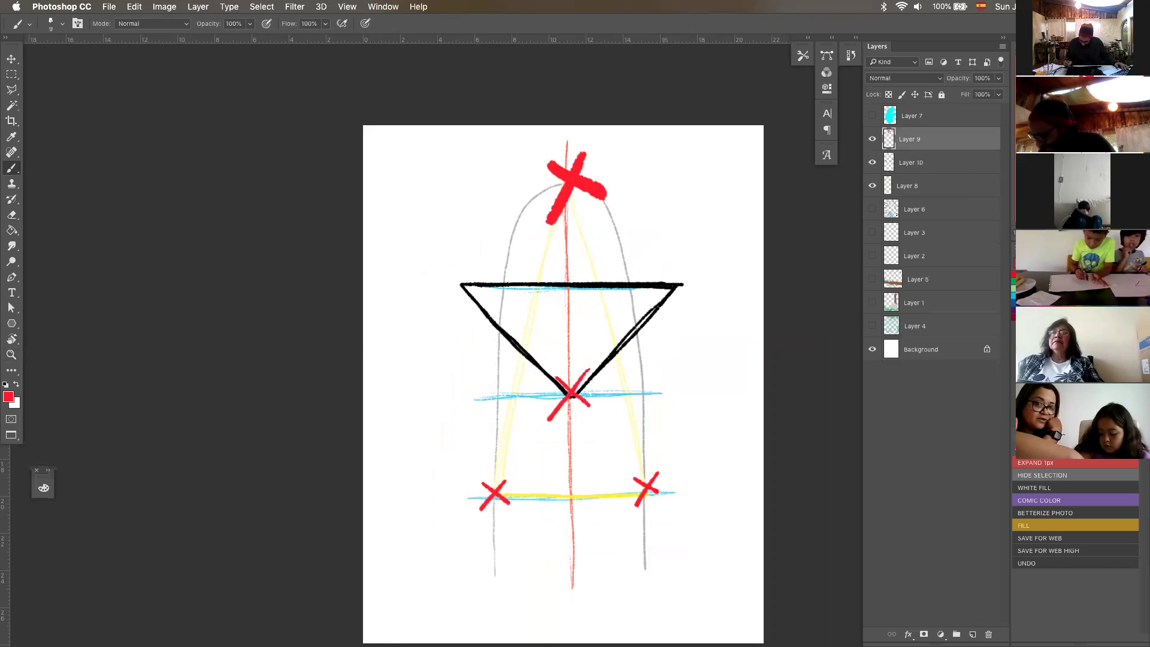
pyautogui.moveTo(515, 337)
pyautogui.mouseDown()
pyautogui.moveTo(538, 359)
pyautogui.moveTo(511, 364)
pyautogui.moveTo(599, 332)
pyautogui.moveTo(576, 354)
pyautogui.mouseUp()
pyautogui.press('z')
pyautogui.moveTo(537, 441); pyautogui.dragTo(353, 386)
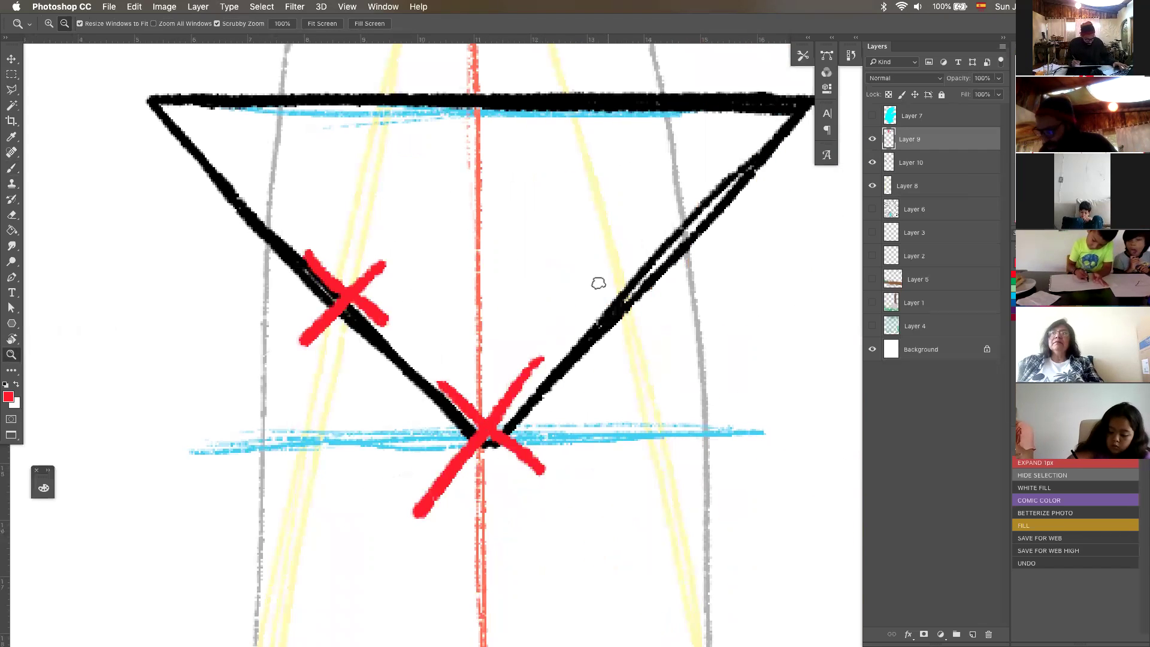
pyautogui.press('b')
pyautogui.moveTo(589, 278); pyautogui.dragTo(649, 311)
pyautogui.moveTo(628, 245); pyautogui.dragTo(618, 357)
pyautogui.press('z')
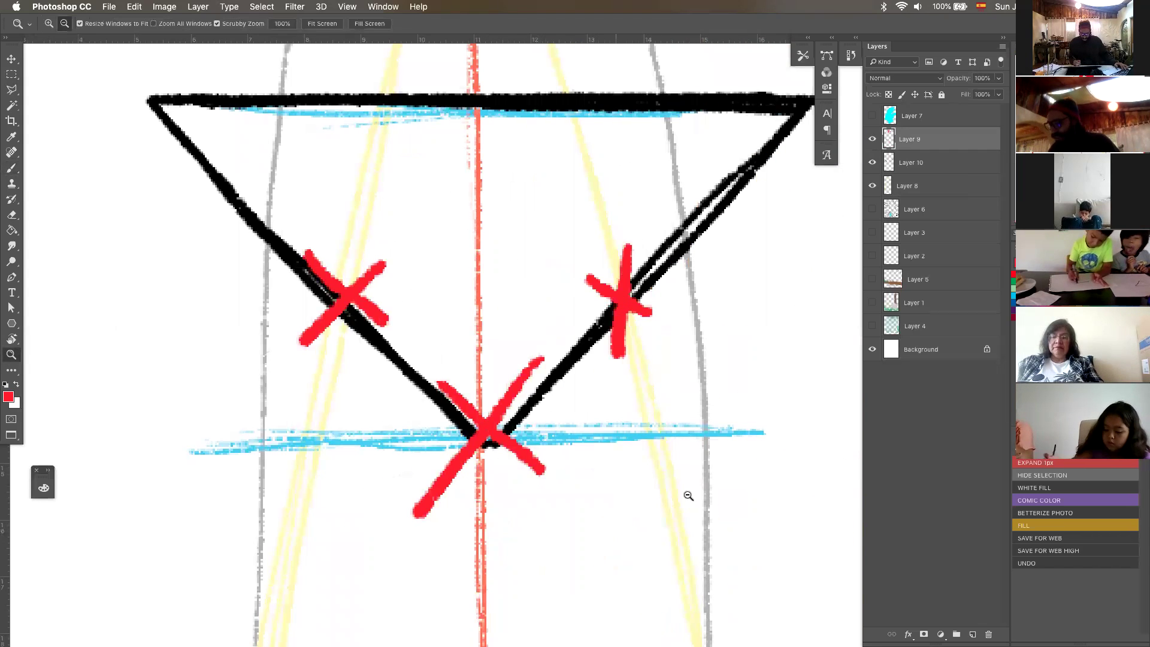
# Step: On Layer 10, draw the robe's left side in black from the upper left cross through the lower left cross toward the page bottom
pyautogui.moveTo(688, 508); pyautogui.dragTo(660, 488)
pyautogui.moveTo(703, 385); pyautogui.dragTo(672, 274)
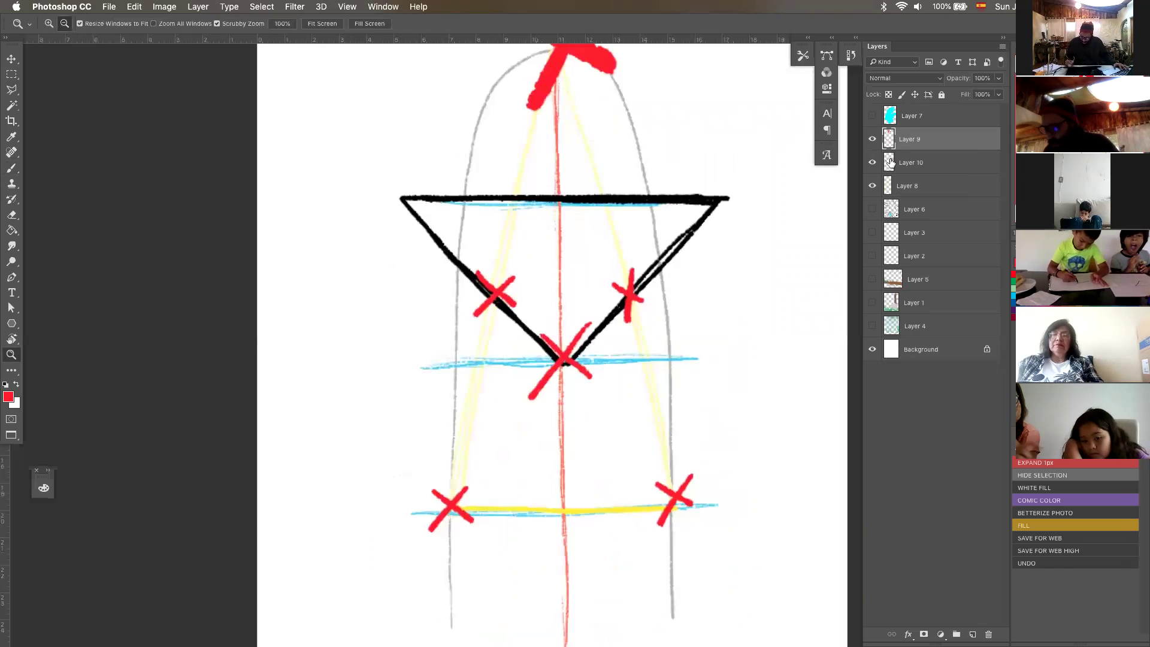
pyautogui.click(889, 161)
pyautogui.press('b')
pyautogui.scroll(-3, 704, 385)
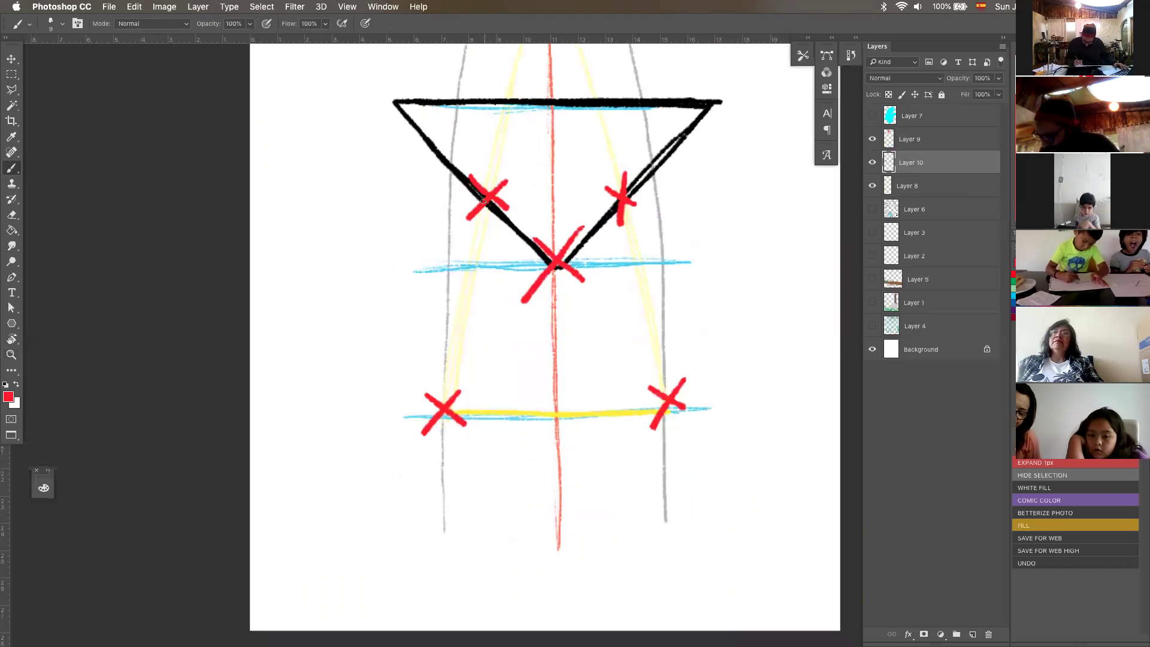
pyautogui.moveTo(479, 207); pyautogui.dragTo(445, 395)
pyautogui.press('d')
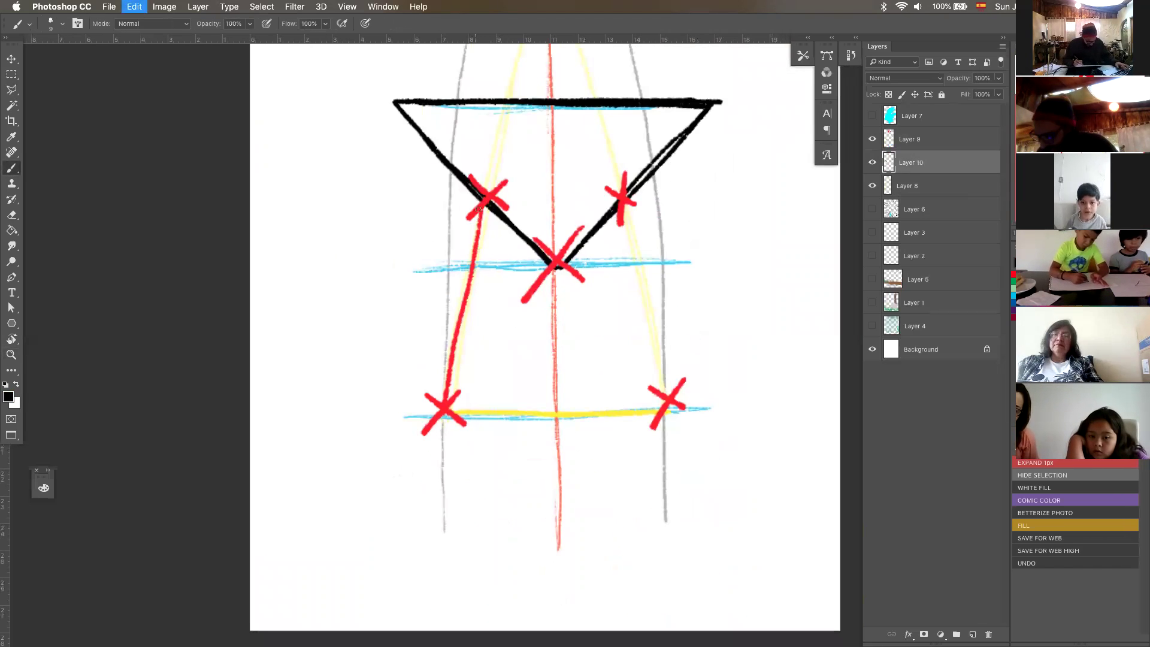
pyautogui.press('super+z')
pyautogui.moveTo(482, 207); pyautogui.dragTo(393, 605)
pyautogui.moveTo(432, 423); pyautogui.dragTo(483, 198)
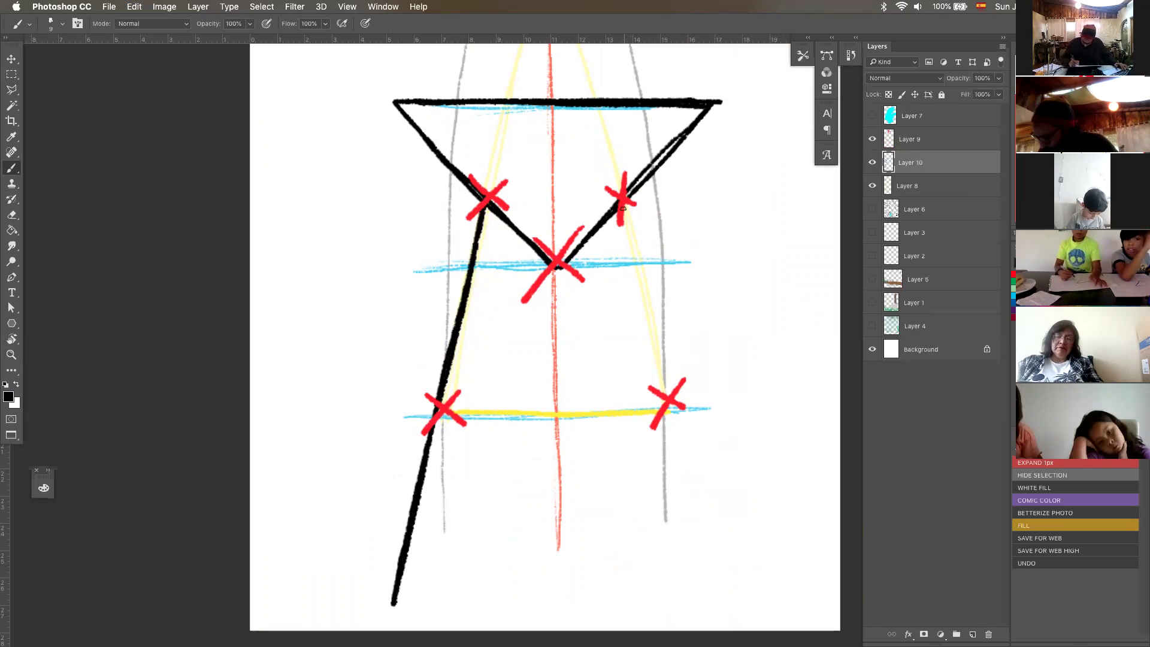
# Step: Draw the robe's right side through the two right crosses, join both sides with a thick black base line, and hide Layer 9
pyautogui.moveTo(623, 204)
pyautogui.mouseDown()
pyautogui.moveTo(717, 612)
pyautogui.moveTo(615, 201)
pyautogui.mouseUp()
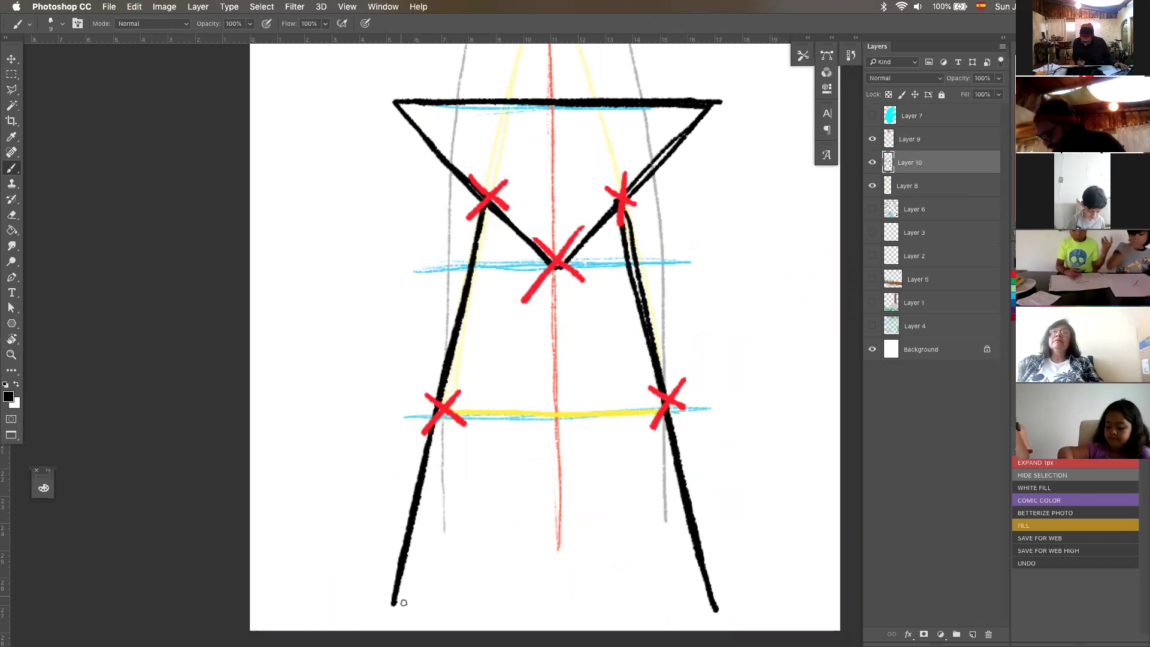
pyautogui.moveTo(390, 613)
pyautogui.mouseDown()
pyautogui.moveTo(720, 609)
pyautogui.moveTo(421, 605)
pyautogui.moveTo(695, 604)
pyautogui.mouseUp()
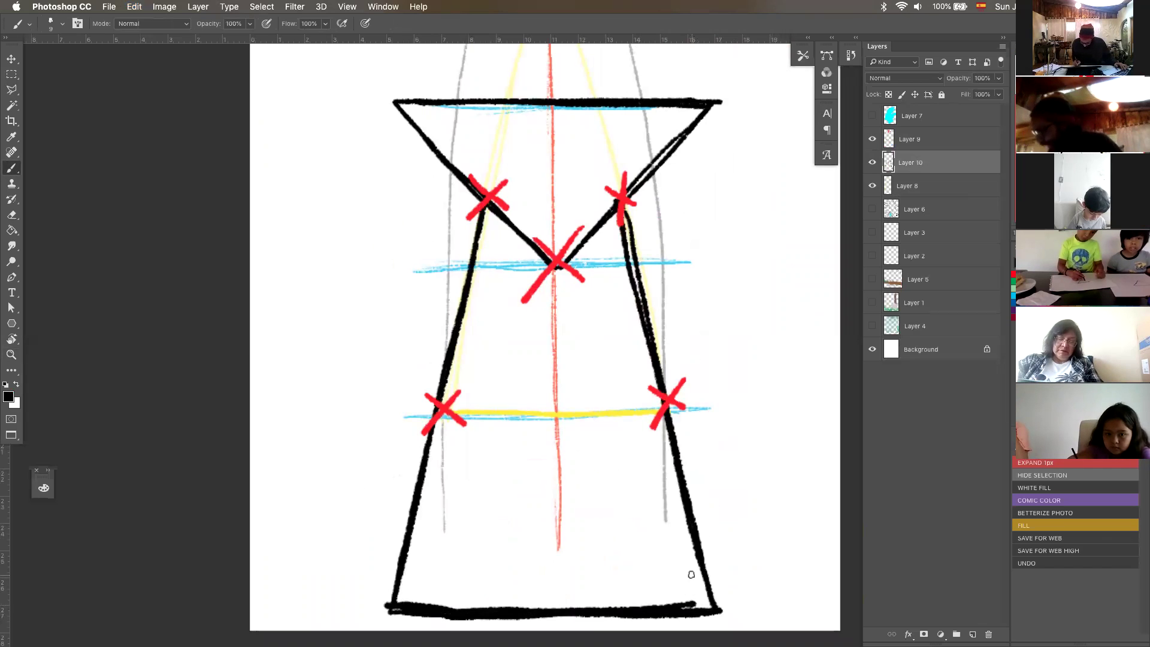
pyautogui.press('z')
pyautogui.keyDown('alt'); pyautogui.click(663, 475); pyautogui.keyUp('alt')
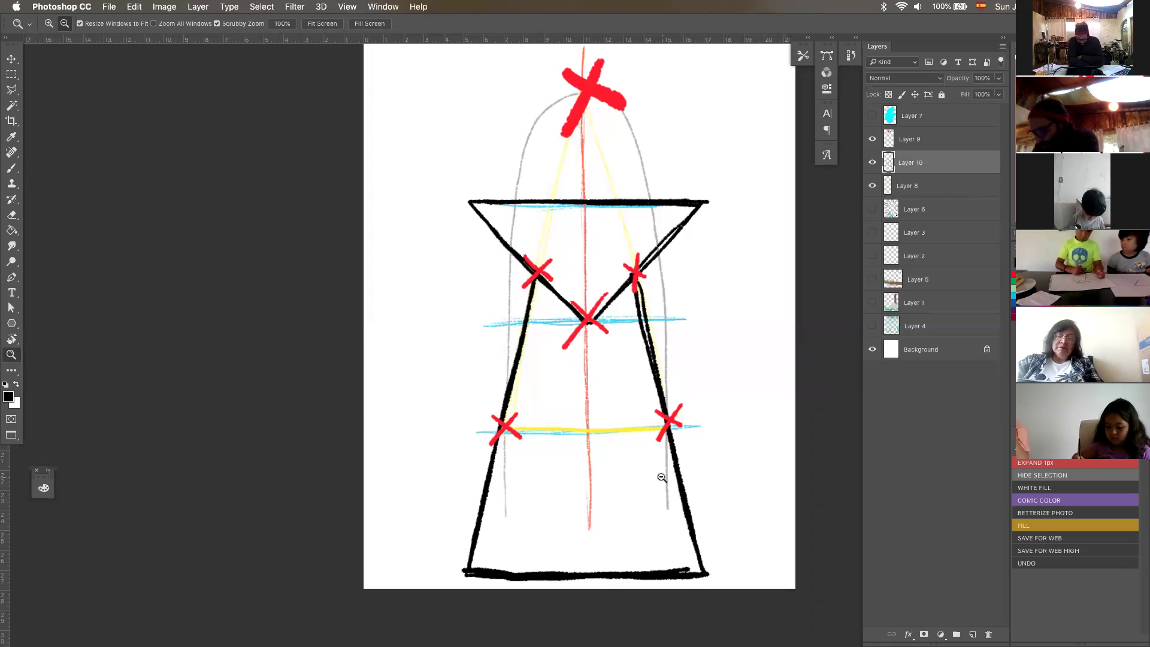
pyautogui.click(871, 140)
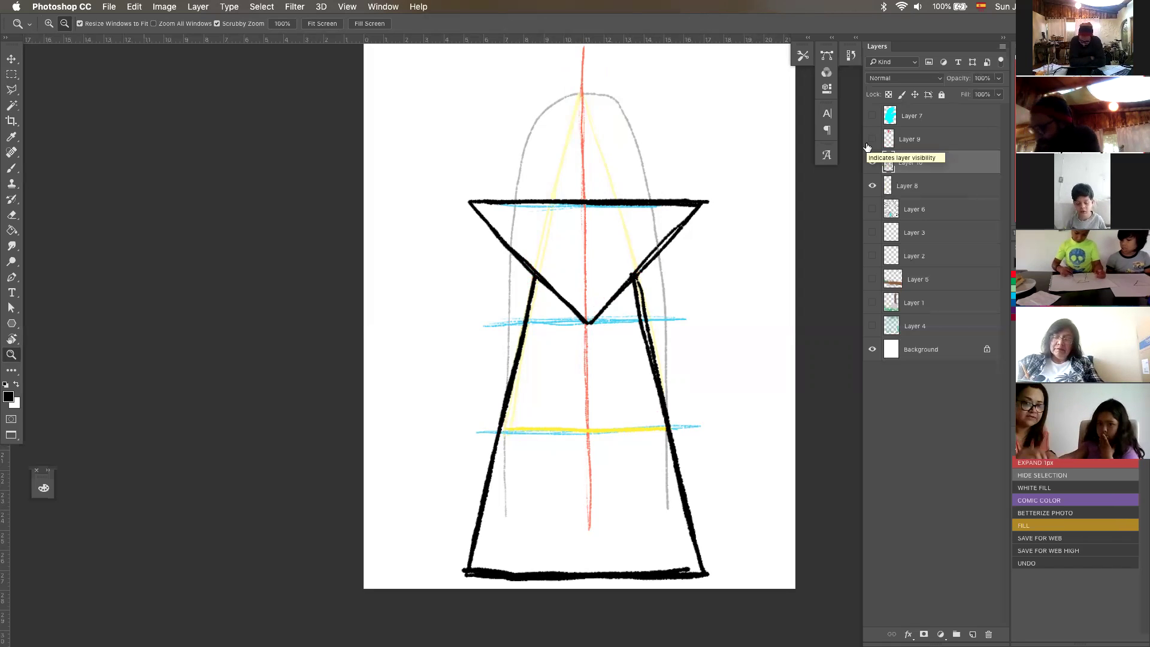
# Step: Mark red crosses on Layer 9 on both robe sides just above the middle cyan guide, and hide that layer
pyautogui.moveTo(619, 404)
pyautogui.mouseDown()
pyautogui.moveTo(640, 403)
pyautogui.moveTo(627, 431)
pyautogui.mouseUp()
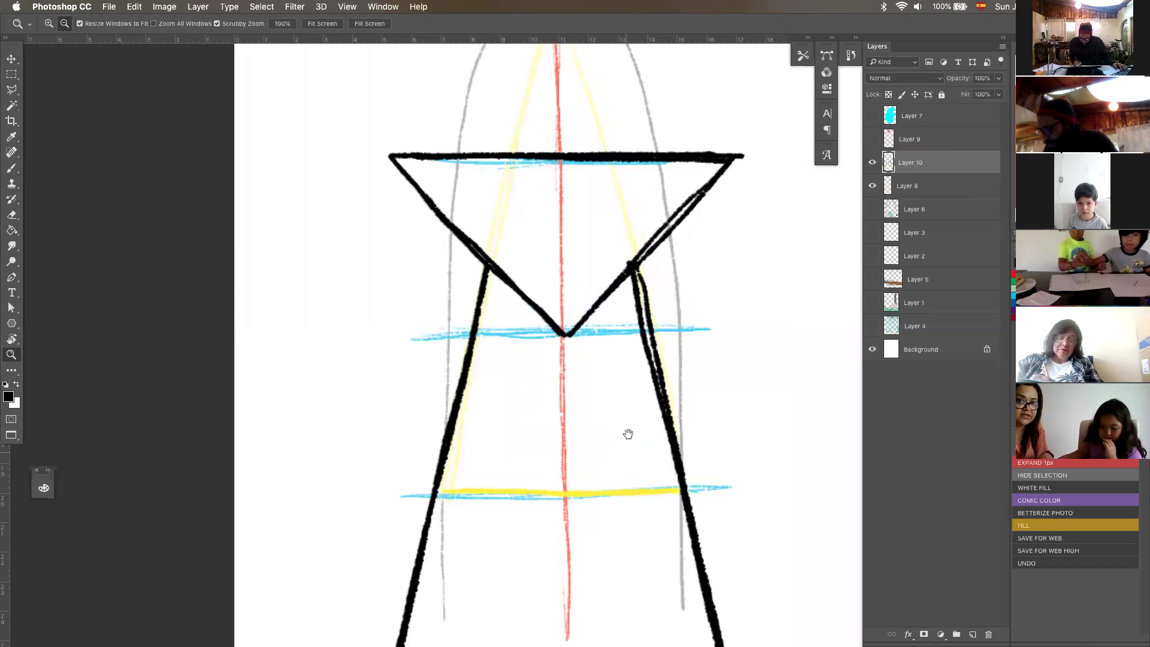
pyautogui.press('b')
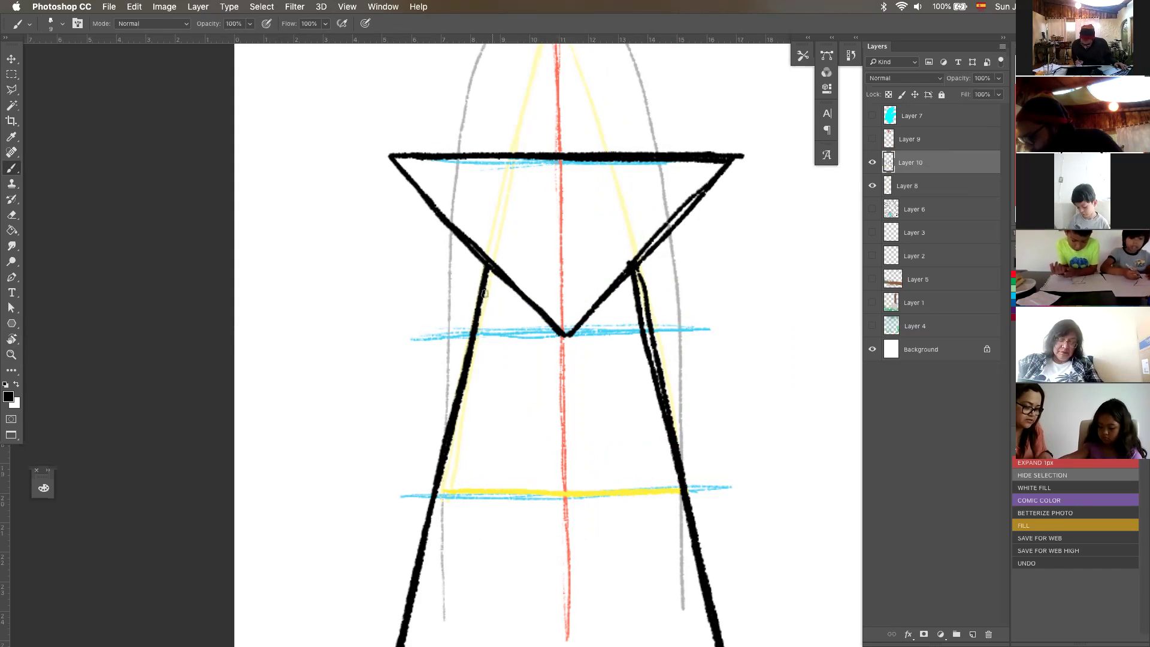
pyautogui.click(873, 139)
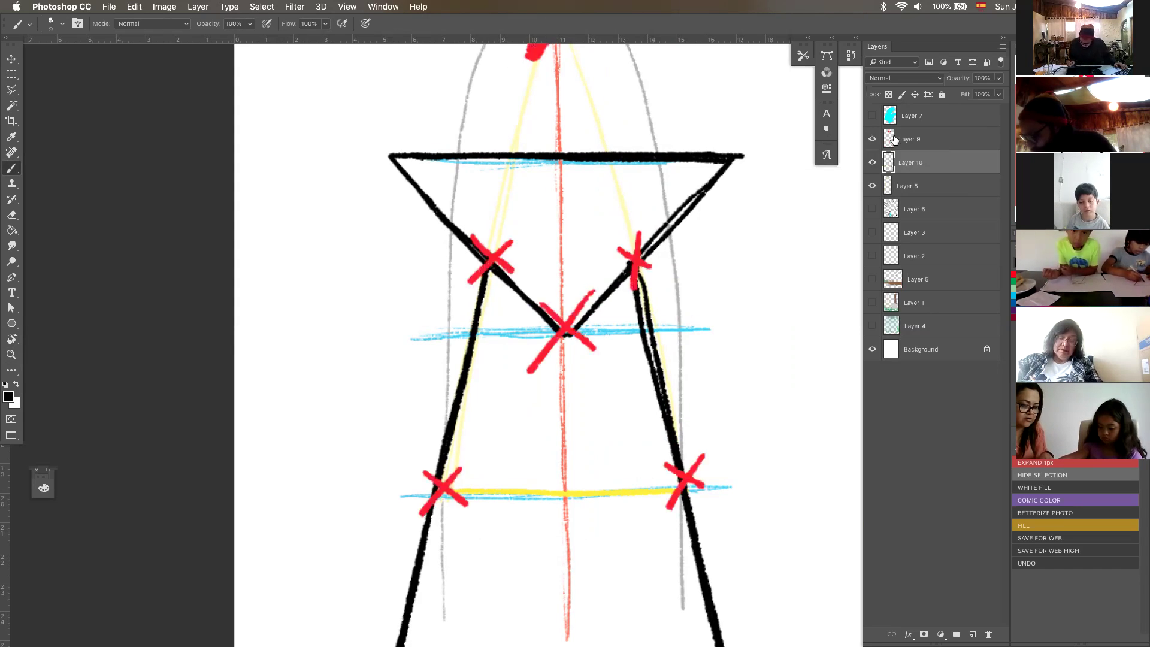
pyautogui.click(895, 139)
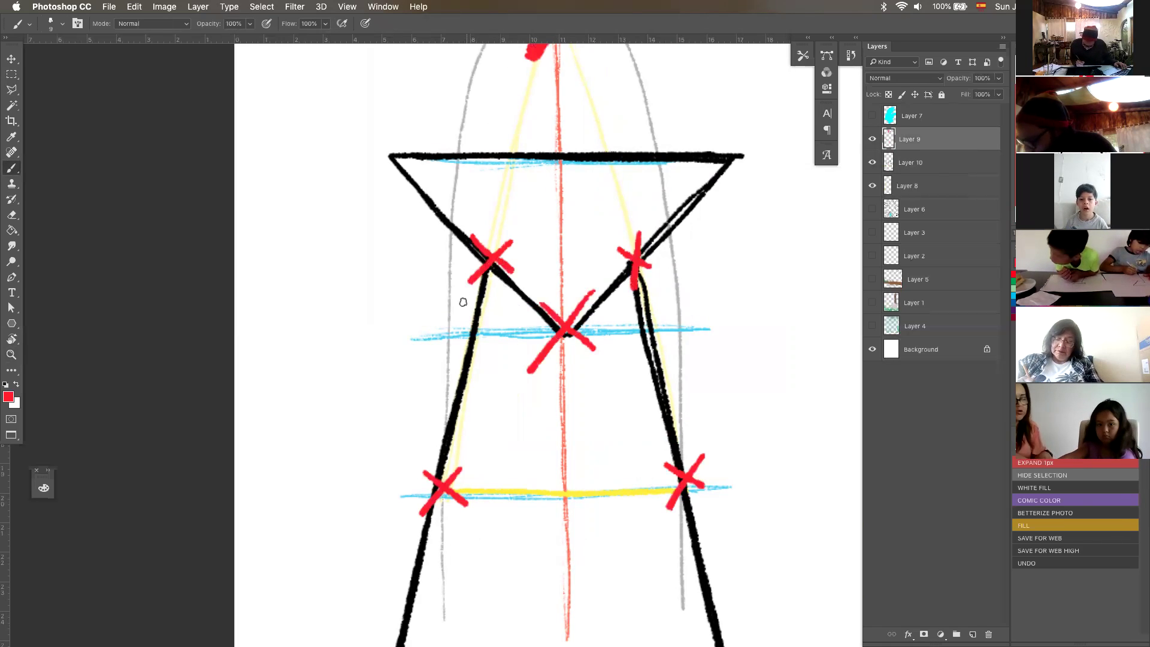
pyautogui.moveTo(465, 303)
pyautogui.mouseDown()
pyautogui.moveTo(496, 317)
pyautogui.moveTo(462, 324)
pyautogui.mouseUp()
pyautogui.moveTo(628, 305)
pyautogui.mouseDown()
pyautogui.moveTo(655, 311)
pyautogui.moveTo(606, 320)
pyautogui.moveTo(638, 323)
pyautogui.mouseUp()
pyautogui.click(873, 140)
# Step: Activate Layer 10, reset the brush color to black, and undo the red stroke made beside the robe's left side
pyautogui.press('z')
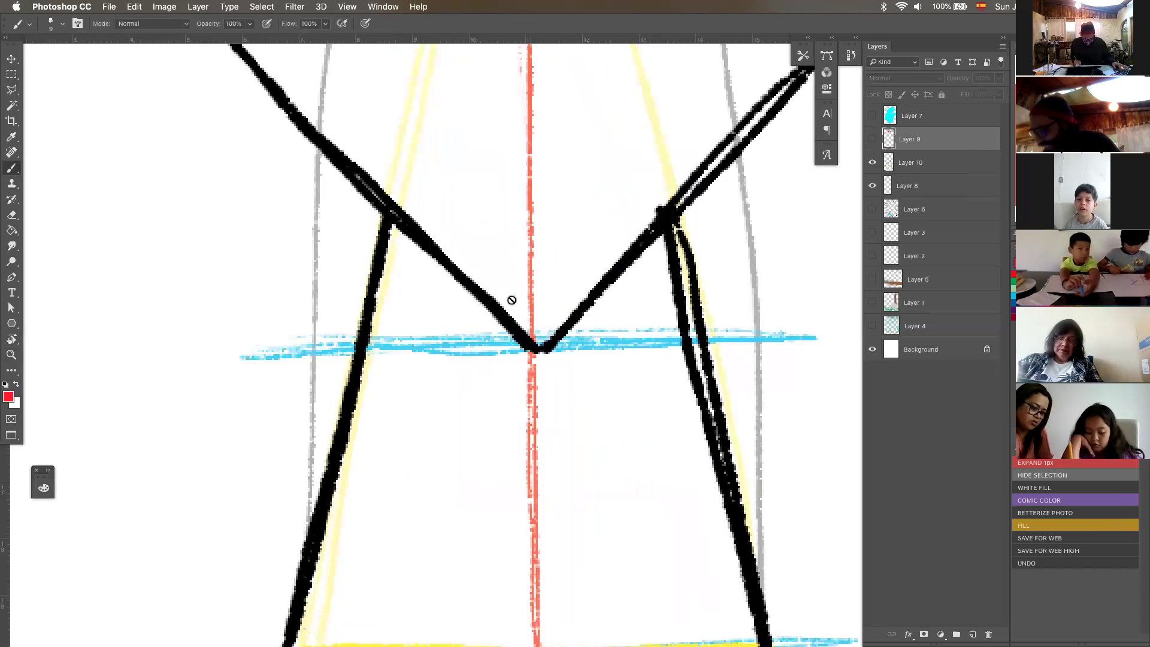
pyautogui.click(876, 167)
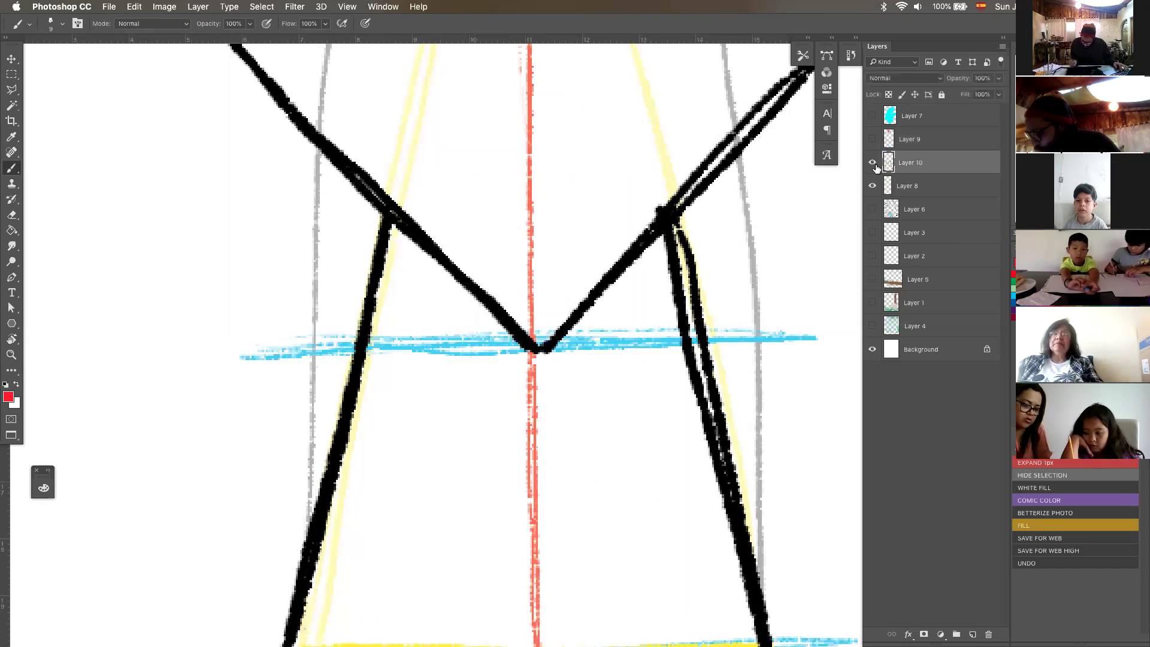
pyautogui.moveTo(373, 289); pyautogui.dragTo(470, 289)
pyautogui.press('d')
pyautogui.press('super+z')
# Step: Try two thick black belt lines across the robe on Layer 10, and erase the triangle's tip between them
pyautogui.moveTo(372, 288); pyautogui.dragTo(465, 289)
pyautogui.moveTo(604, 286); pyautogui.dragTo(681, 286)
pyautogui.moveTo(331, 477); pyautogui.dragTo(719, 474)
pyautogui.moveTo(335, 480)
pyautogui.mouseDown()
pyautogui.moveTo(638, 480)
pyautogui.moveTo(698, 468)
pyautogui.mouseUp()
pyautogui.moveTo(378, 290); pyautogui.dragTo(672, 279)
pyautogui.moveTo(377, 280); pyautogui.dragTo(604, 275)
pyautogui.press('e')
pyautogui.moveTo(479, 293)
pyautogui.mouseDown()
pyautogui.moveTo(516, 339)
pyautogui.moveTo(526, 328)
pyautogui.moveTo(544, 343)
pyautogui.moveTo(597, 305)
pyautogui.mouseUp()
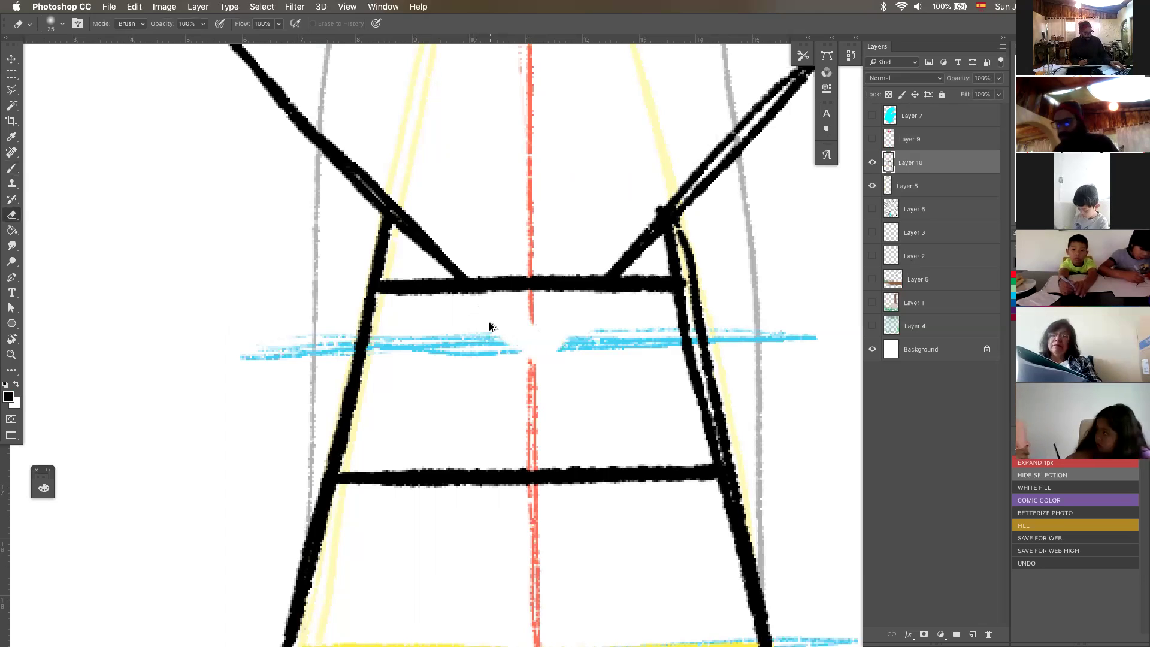
# Step: Undo the erasing of the triangle's tip and all the belt lines on Layer 10
pyautogui.press('super+z')
pyautogui.press('super+z')
pyautogui.press('super+shift+z')
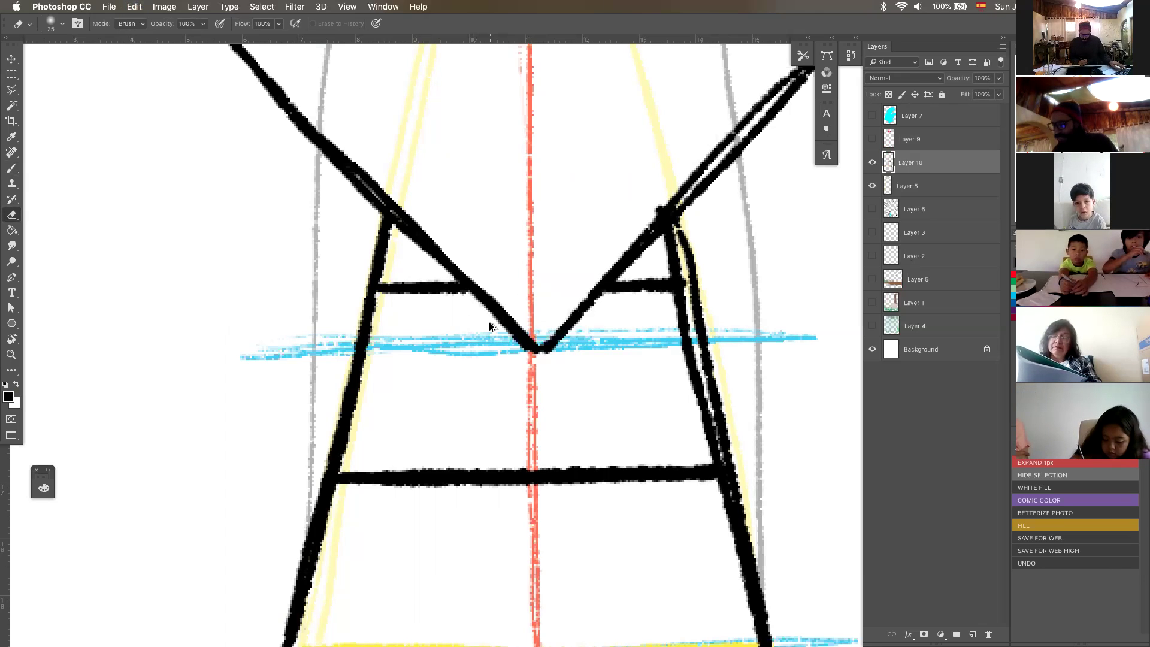
pyautogui.press('super+shift+z')
pyautogui.press('super+shift+z')
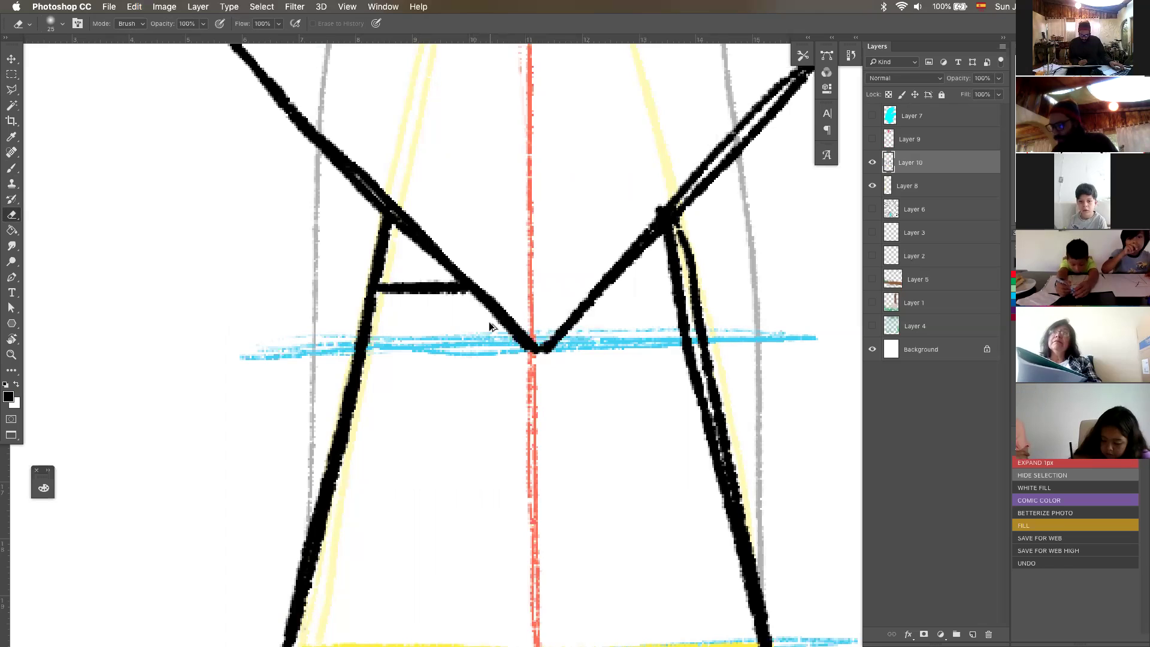
pyautogui.press('super+shift+z')
# Step: Show Layer 9 and draw two black belt lines on Layer 10, one joining the new side crosses and one above the yellow base line
pyautogui.press('b')
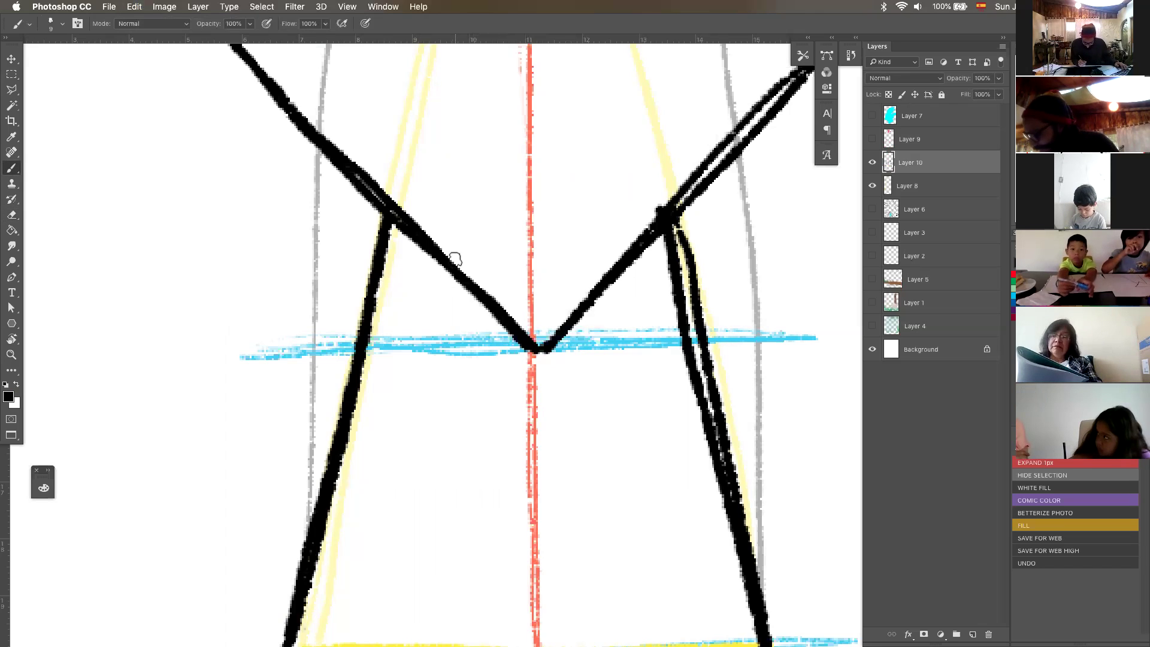
pyautogui.click(873, 139)
pyautogui.moveTo(381, 300)
pyautogui.mouseDown()
pyautogui.moveTo(415, 301)
pyautogui.moveTo(700, 300)
pyautogui.mouseUp()
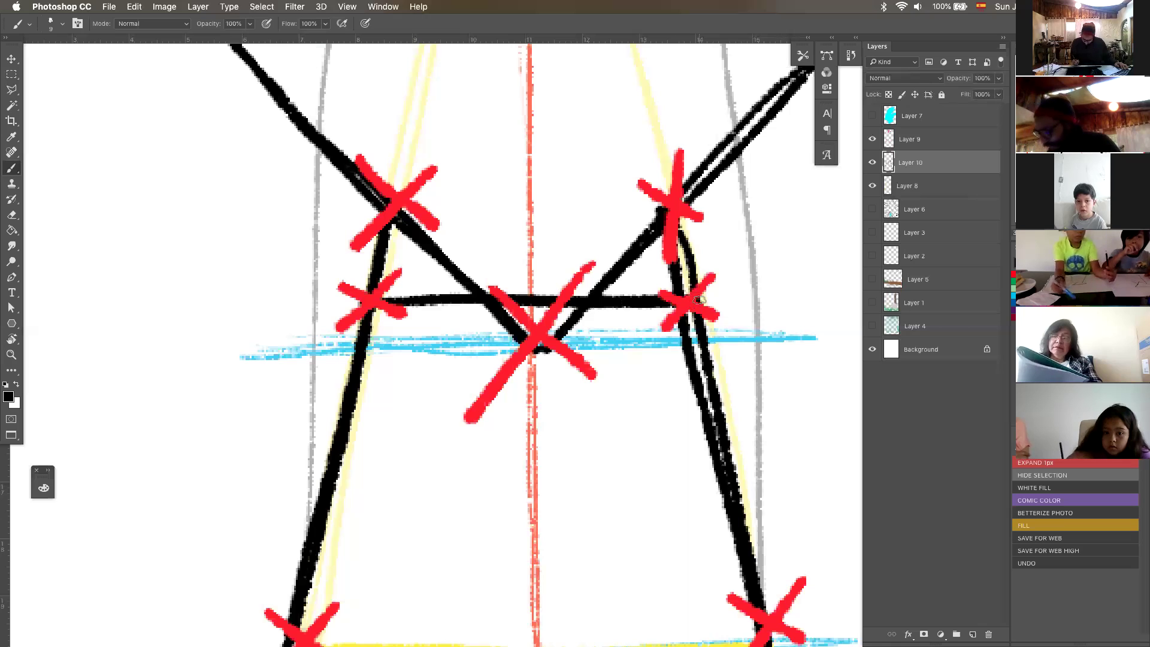
pyautogui.moveTo(323, 535); pyautogui.dragTo(732, 531)
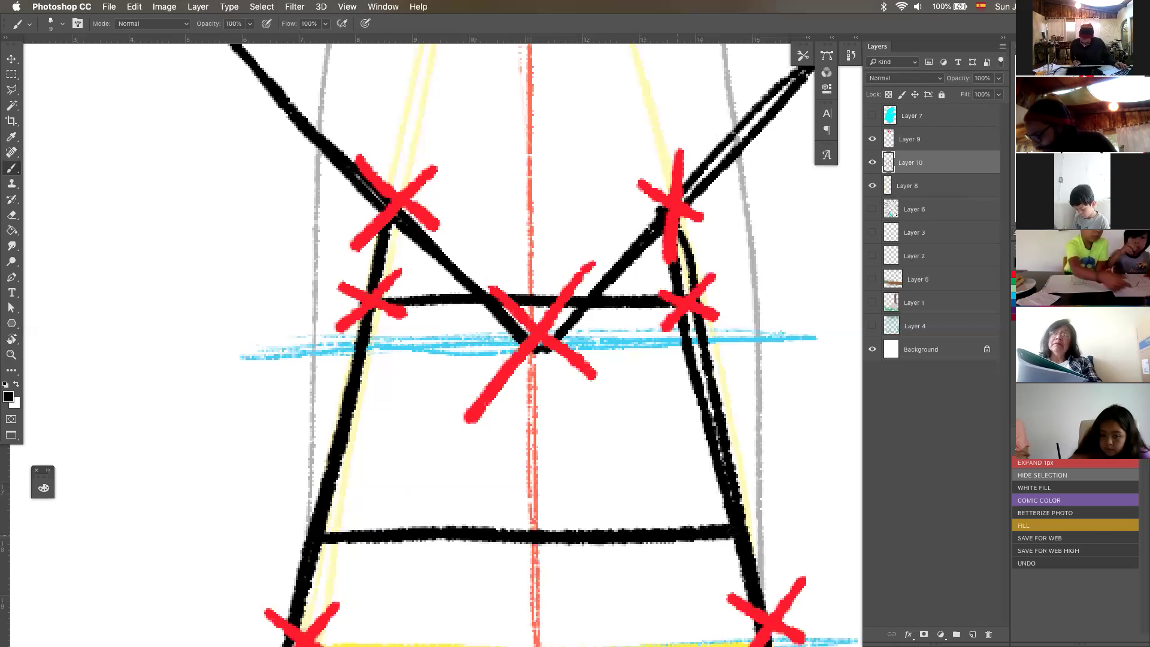
# Step: Hide Layer 9 and erase the inverted triangle's tip below the upper belt line on Layer 10
pyautogui.click(871, 141)
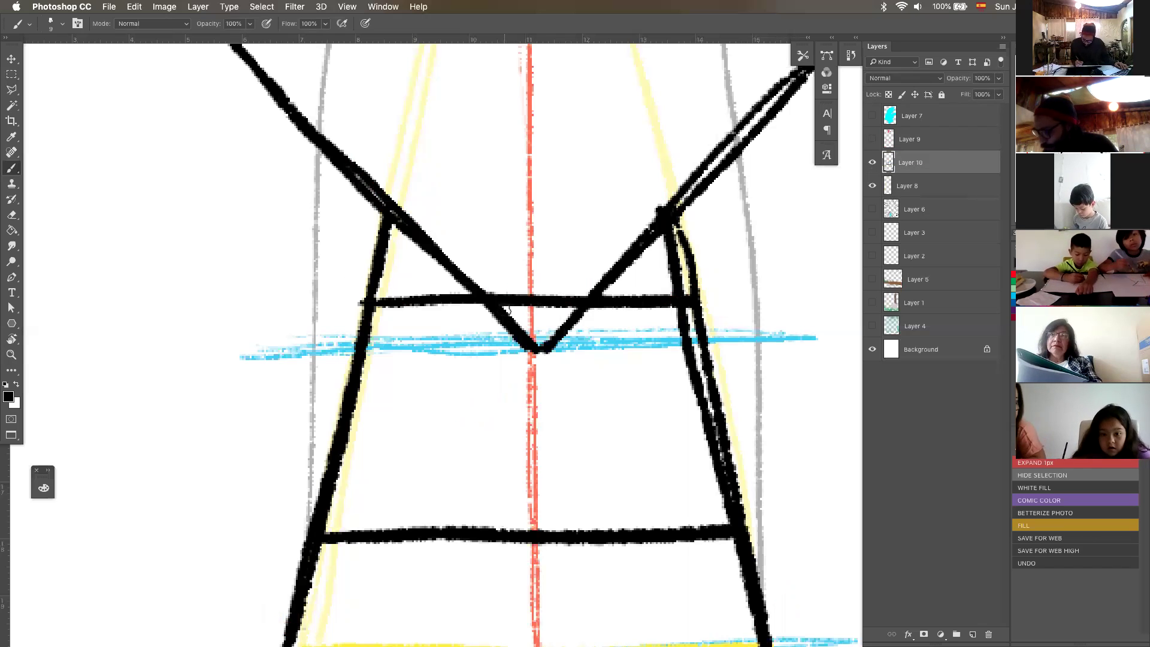
pyautogui.moveTo(513, 316)
pyautogui.mouseDown()
pyautogui.moveTo(550, 317)
pyautogui.moveTo(541, 339)
pyautogui.moveTo(566, 313)
pyautogui.mouseUp()
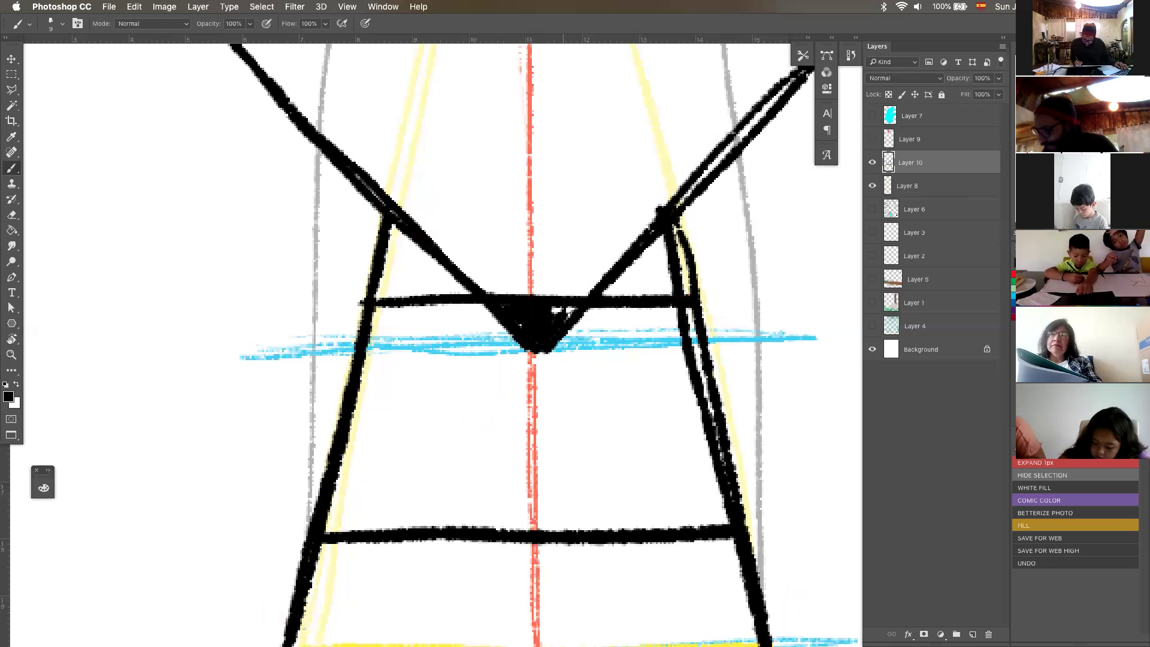
pyautogui.press('super+z')
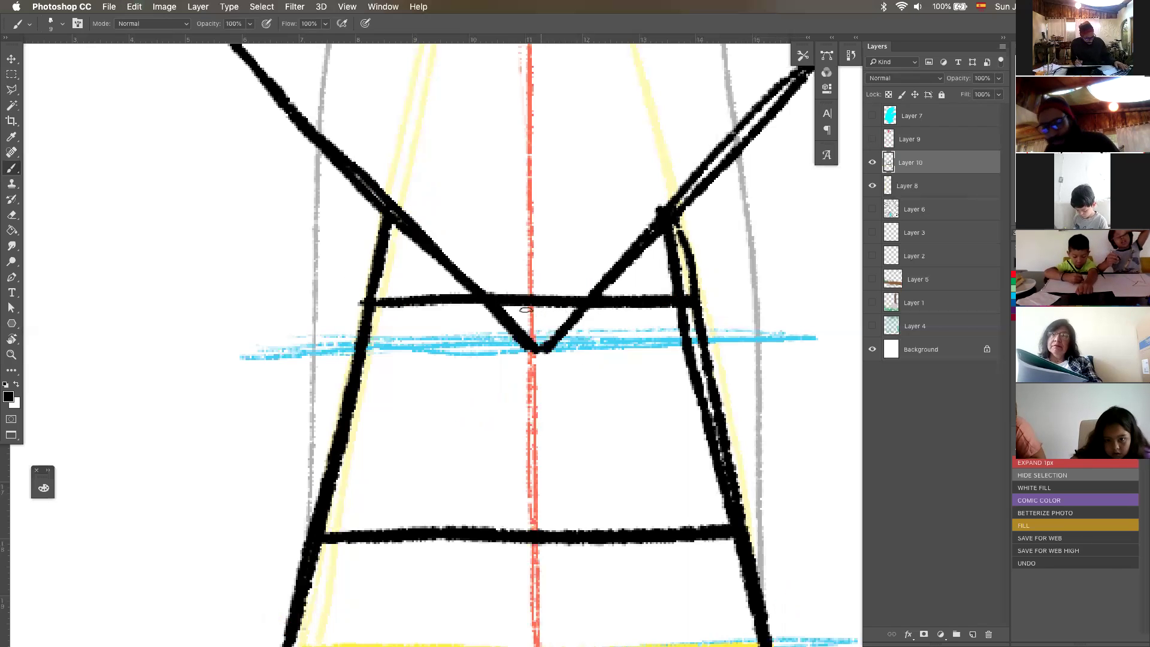
pyautogui.press('e')
pyautogui.moveTo(517, 320)
pyautogui.mouseDown()
pyautogui.moveTo(495, 309)
pyautogui.moveTo(537, 336)
pyautogui.moveTo(596, 321)
pyautogui.mouseUp()
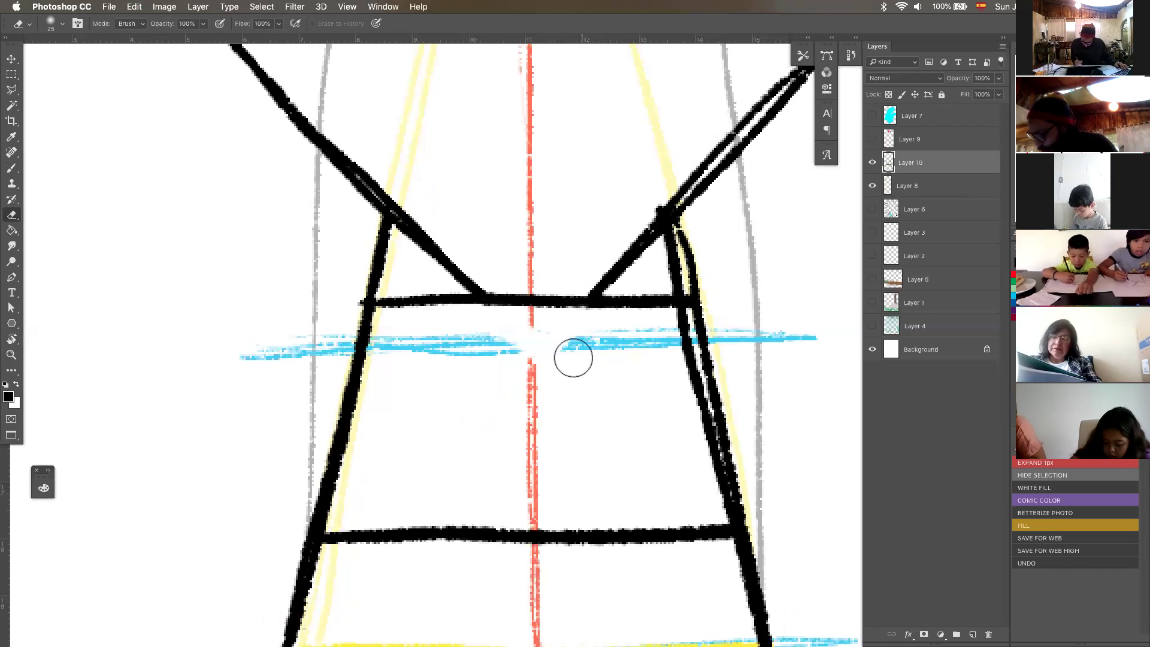
pyautogui.press('z')
pyautogui.moveTo(640, 422); pyautogui.dragTo(572, 477)
pyautogui.moveTo(668, 531); pyautogui.dragTo(528, 426)
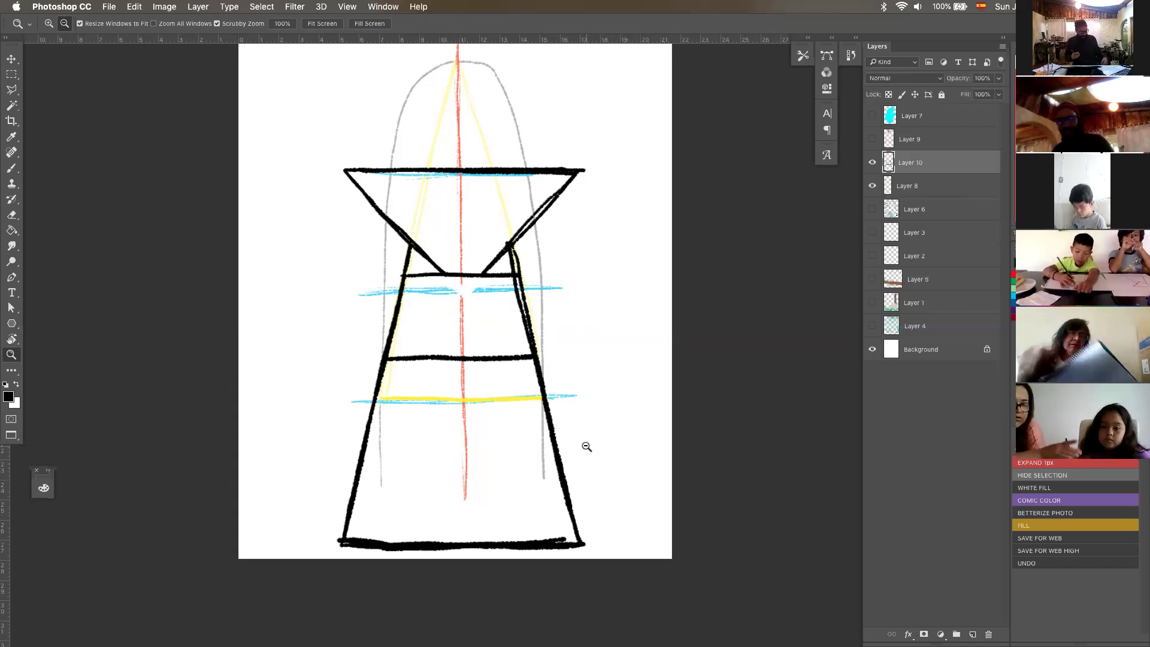
# Step: Show Layer 9 and circle in red the point where the gray outline crosses the triangle's left edge
pyautogui.moveTo(520, 257); pyautogui.dragTo(545, 259)
pyautogui.moveTo(493, 319); pyautogui.dragTo(563, 390)
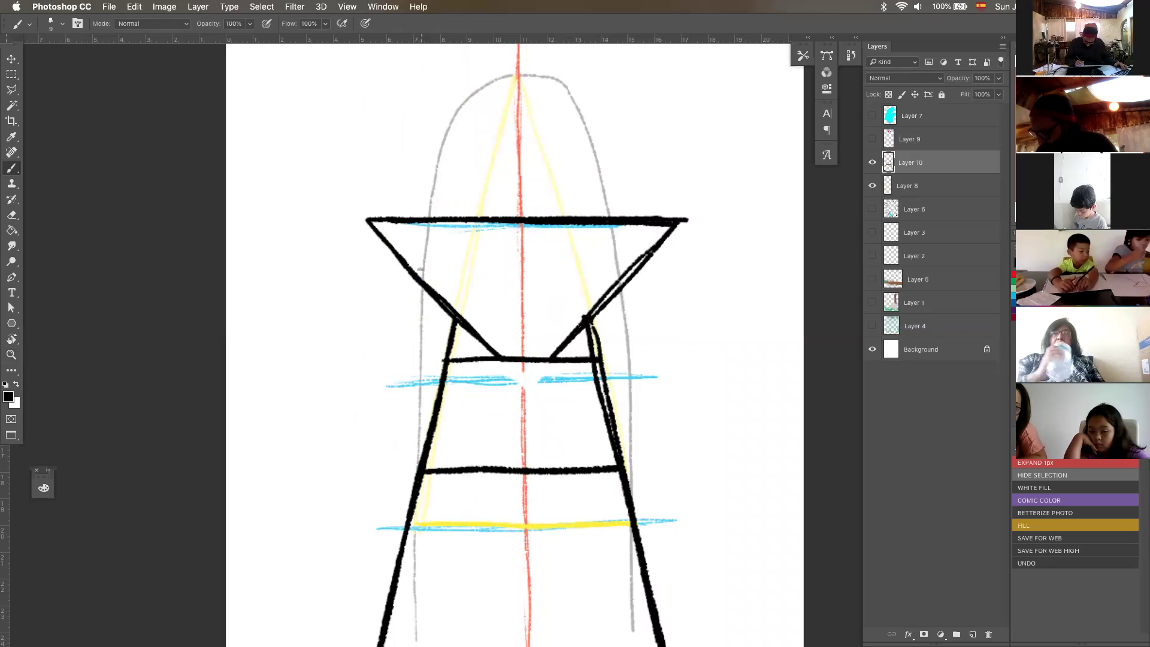
pyautogui.click(873, 142)
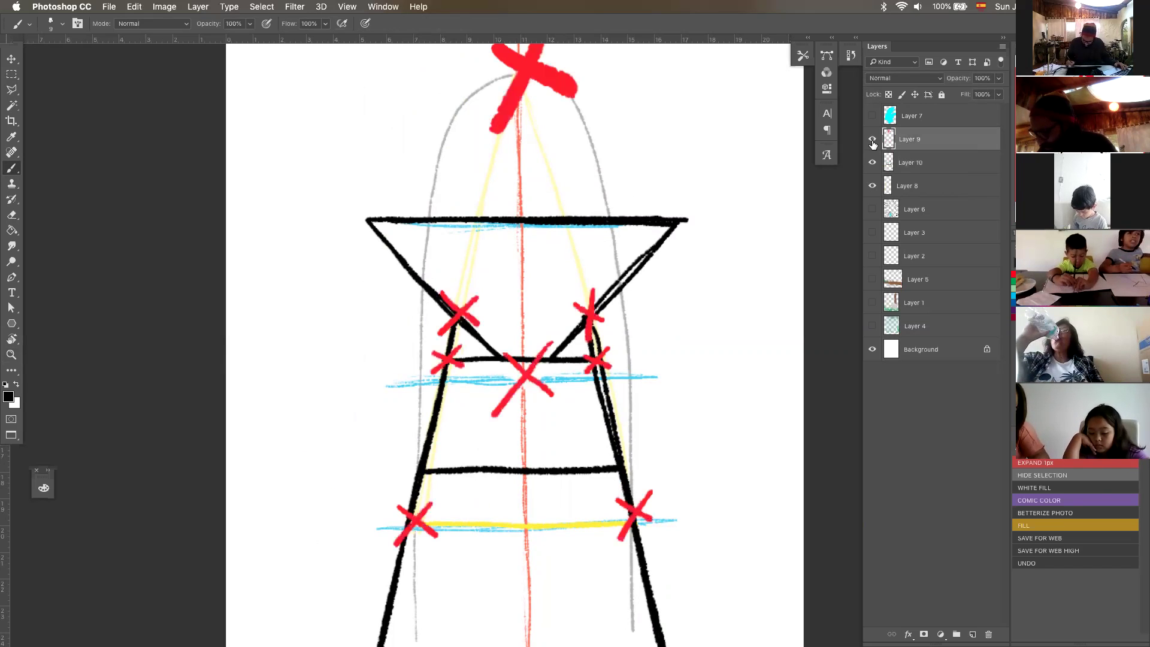
pyautogui.keyDown('alt'); pyautogui.click(533, 92); pyautogui.keyUp('alt')
pyautogui.moveTo(409, 287); pyautogui.dragTo(496, 262)
pyautogui.press('z')
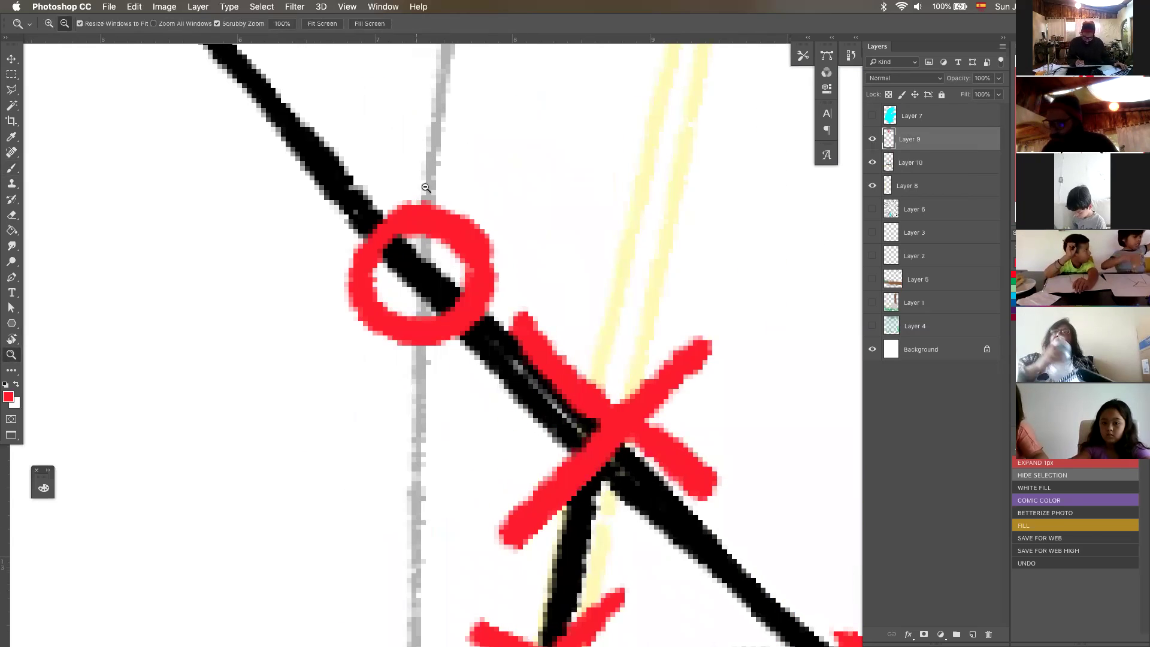
pyautogui.click(461, 355)
pyautogui.keyDown('alt'); pyautogui.click(461, 355); pyautogui.keyUp('alt')
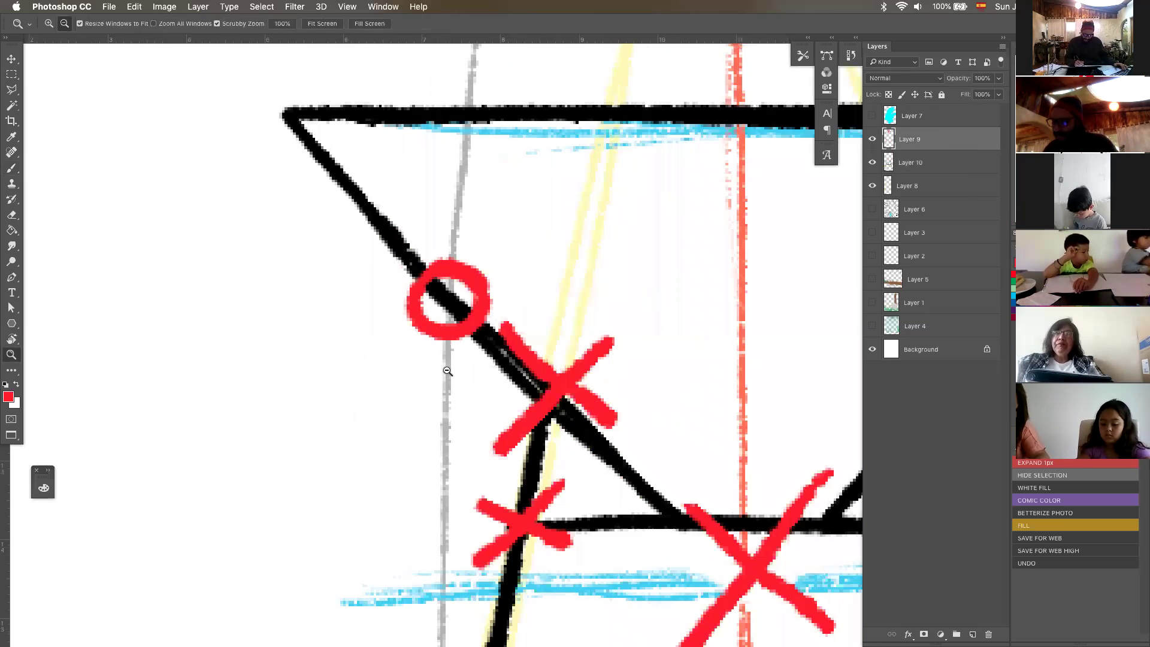
# Step: Hide Layer 9 and outline the left sleeve in black on Layer 10, slanting outward from the circled crossing and returning to the robe
pyautogui.click(872, 139)
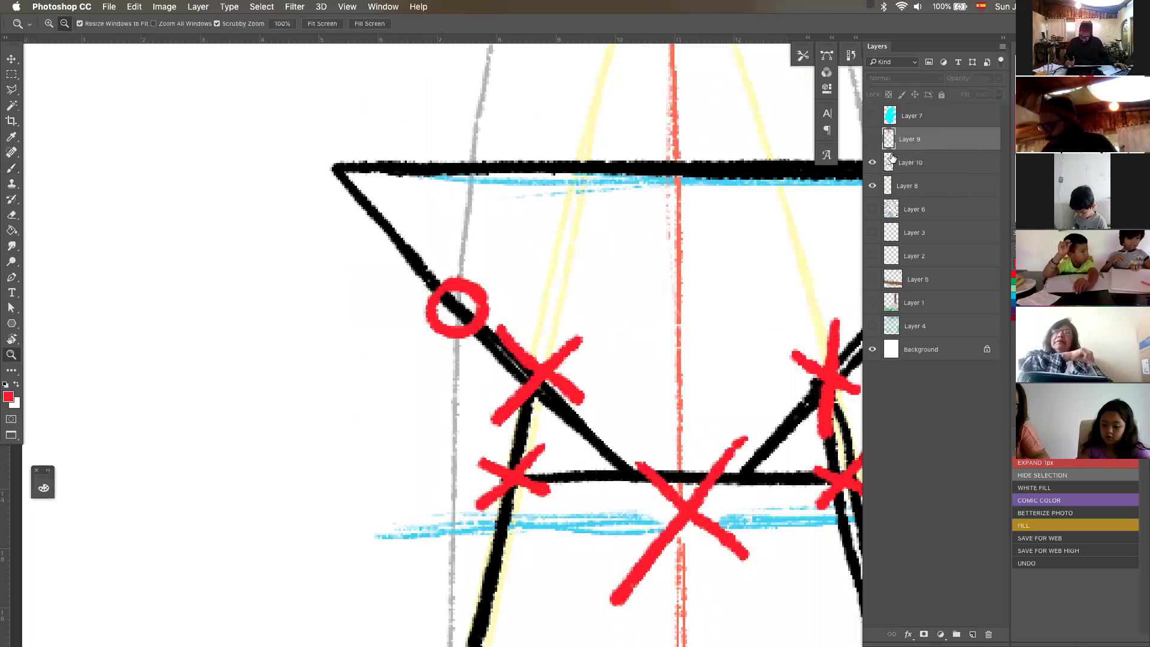
pyautogui.click(891, 163)
pyautogui.press('d')
pyautogui.press('b')
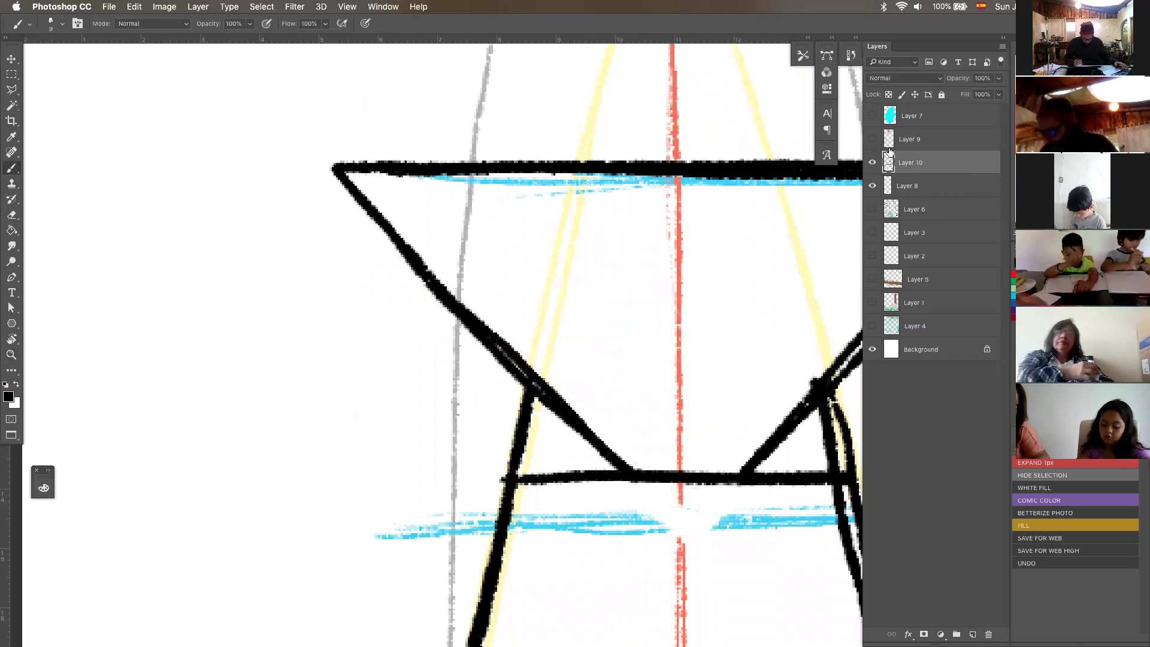
pyautogui.moveTo(453, 310); pyautogui.dragTo(330, 577)
pyautogui.rightClick(745, 533)
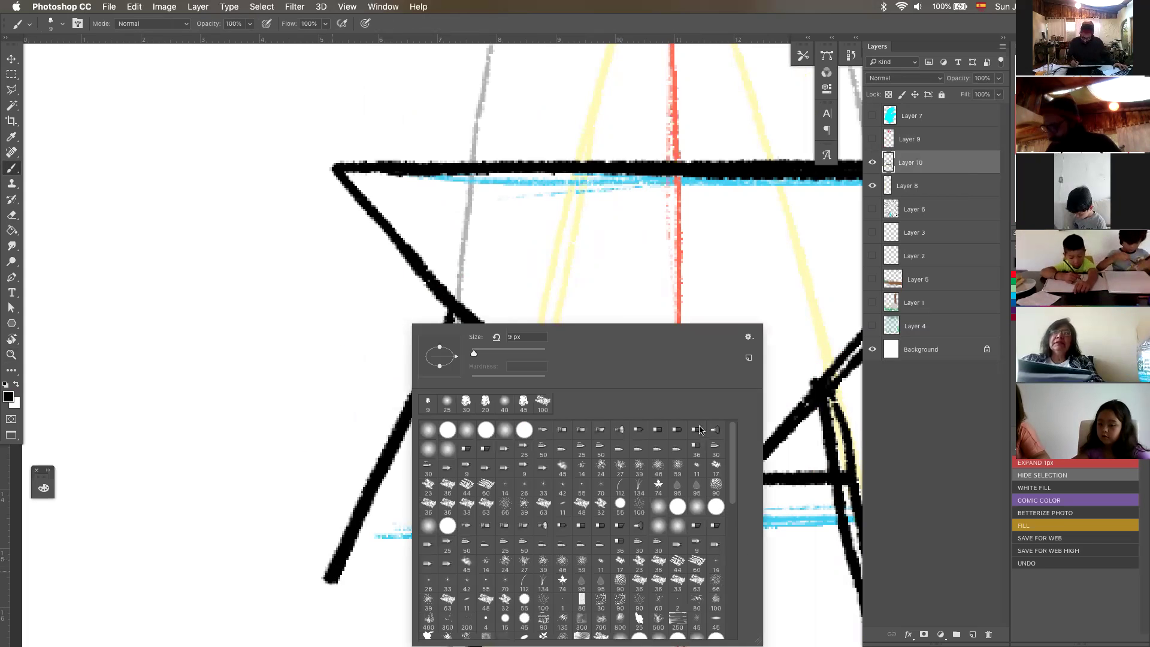
pyautogui.click(798, 494)
pyautogui.hotkey('alt', 'space')
pyautogui.moveTo(785, 495); pyautogui.dragTo(750, 520)
pyautogui.moveTo(743, 527)
pyautogui.mouseDown()
pyautogui.moveTo(629, 385)
pyautogui.moveTo(587, 384)
pyautogui.mouseUp()
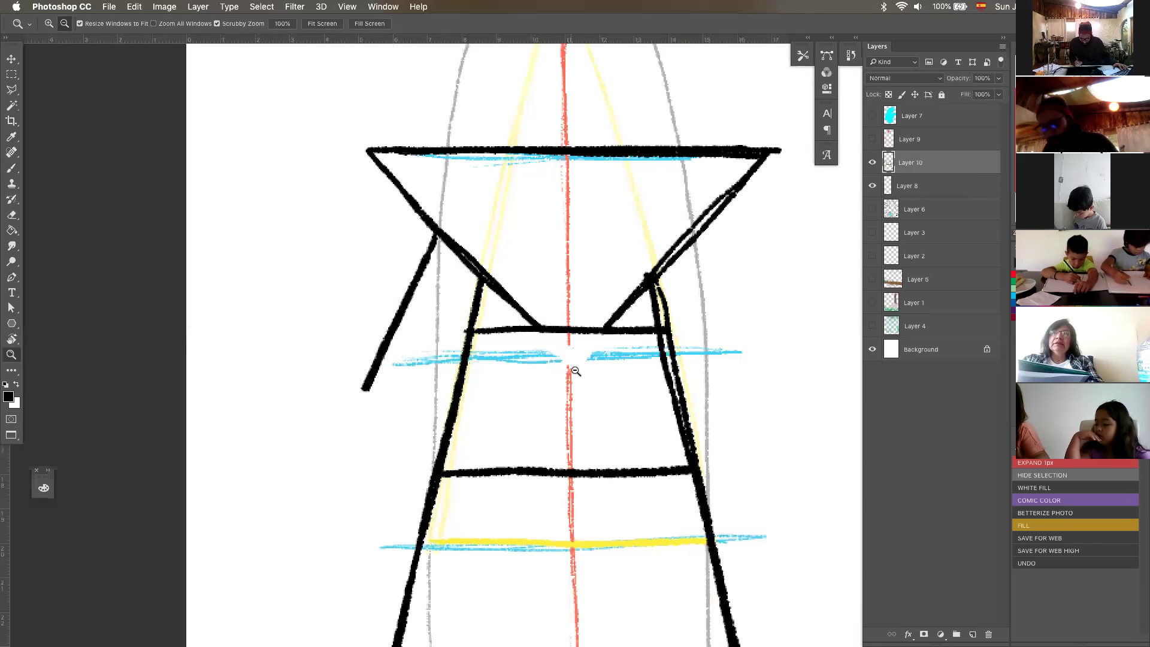
pyautogui.press('b')
pyautogui.moveTo(363, 389); pyautogui.dragTo(430, 424)
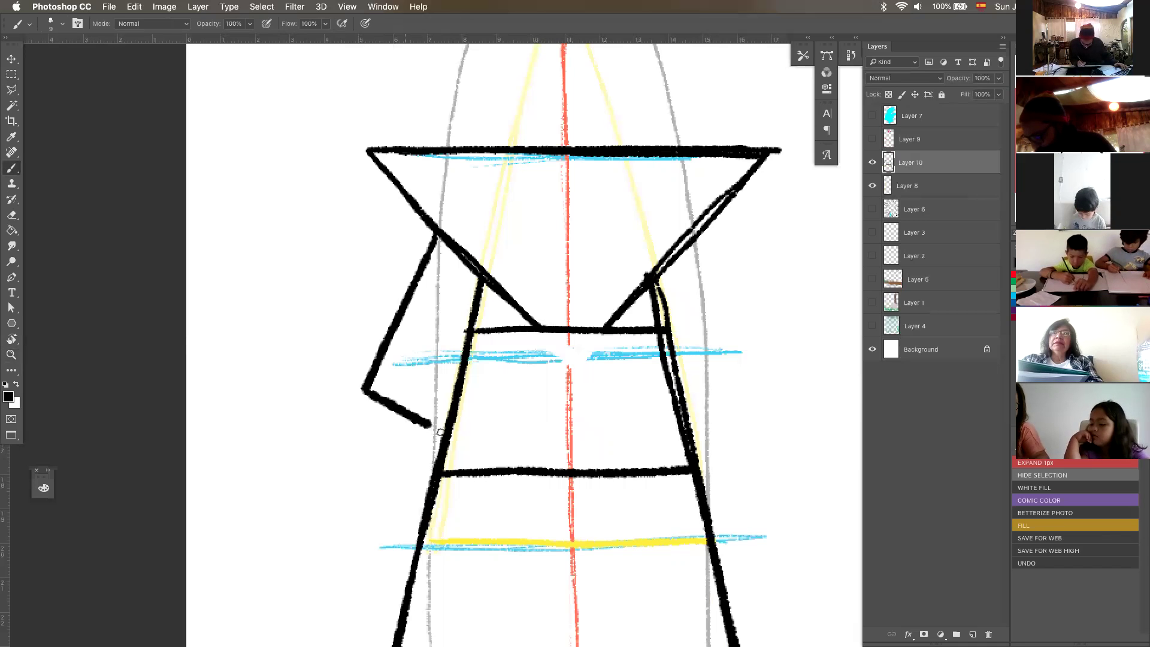
# Step: Draw the matching right sleeve in black on Layer 10, from the triangle's right edge outward and back to the robe
pyautogui.moveTo(663, 550); pyautogui.dragTo(582, 535)
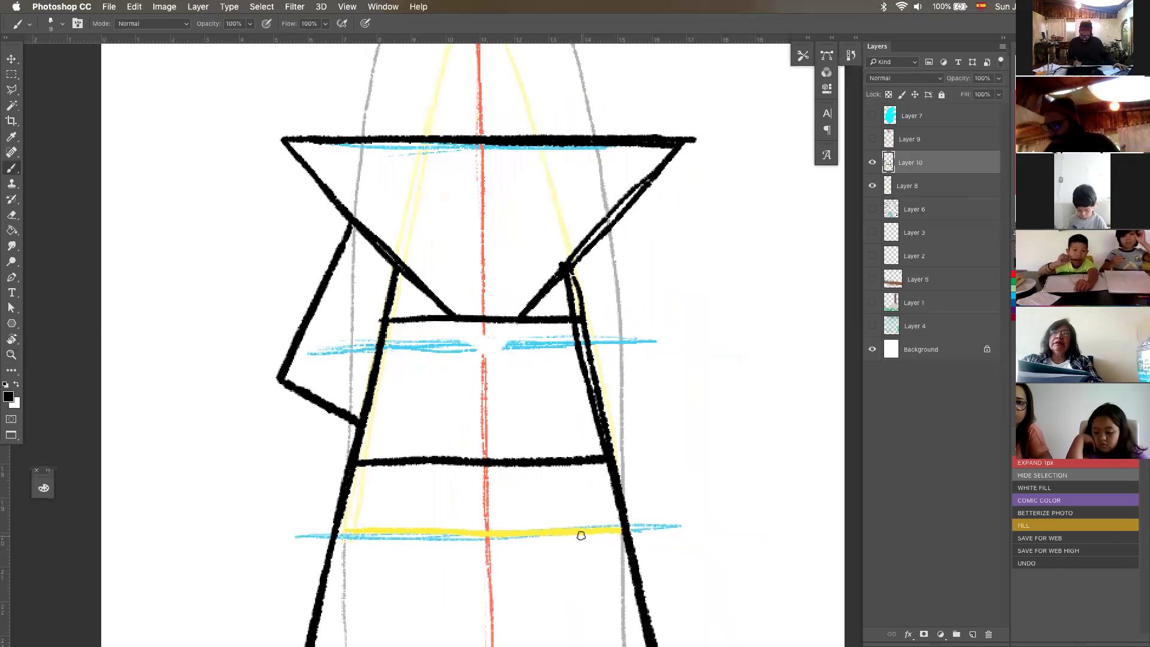
pyautogui.moveTo(618, 216); pyautogui.dragTo(691, 367)
pyautogui.moveTo(601, 417)
pyautogui.mouseDown()
pyautogui.moveTo(683, 383)
pyautogui.moveTo(689, 362)
pyautogui.mouseUp()
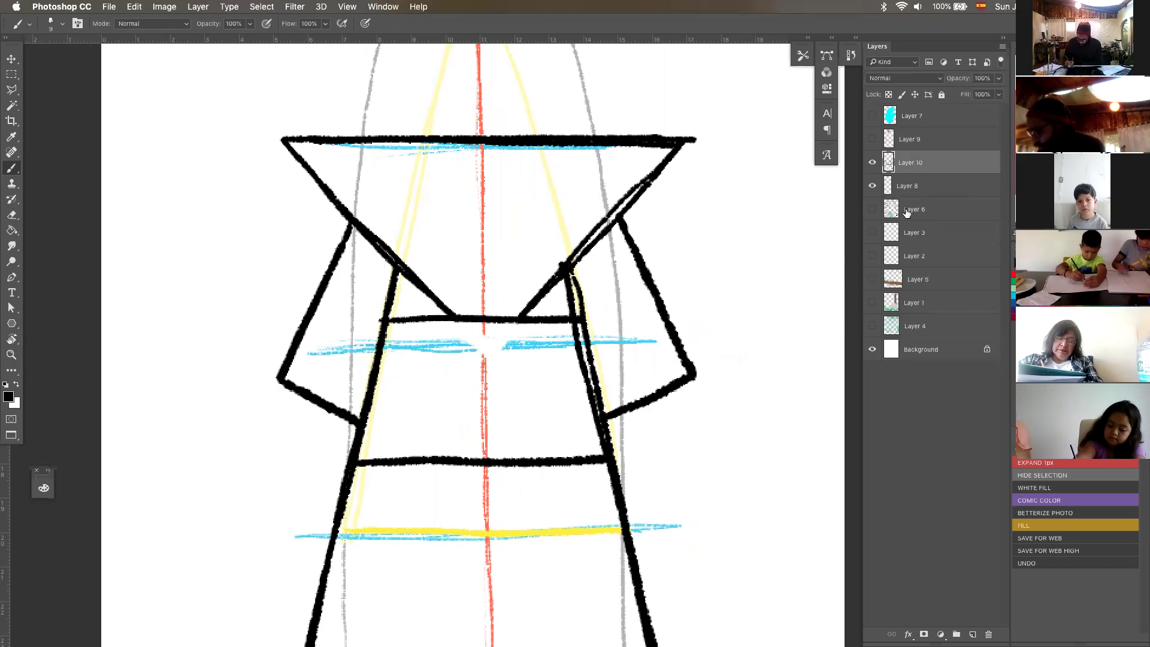
# Step: Add a new layer above Layer 6 and hatch both sleeves on it in purple
pyautogui.click(905, 212)
pyautogui.click(973, 634)
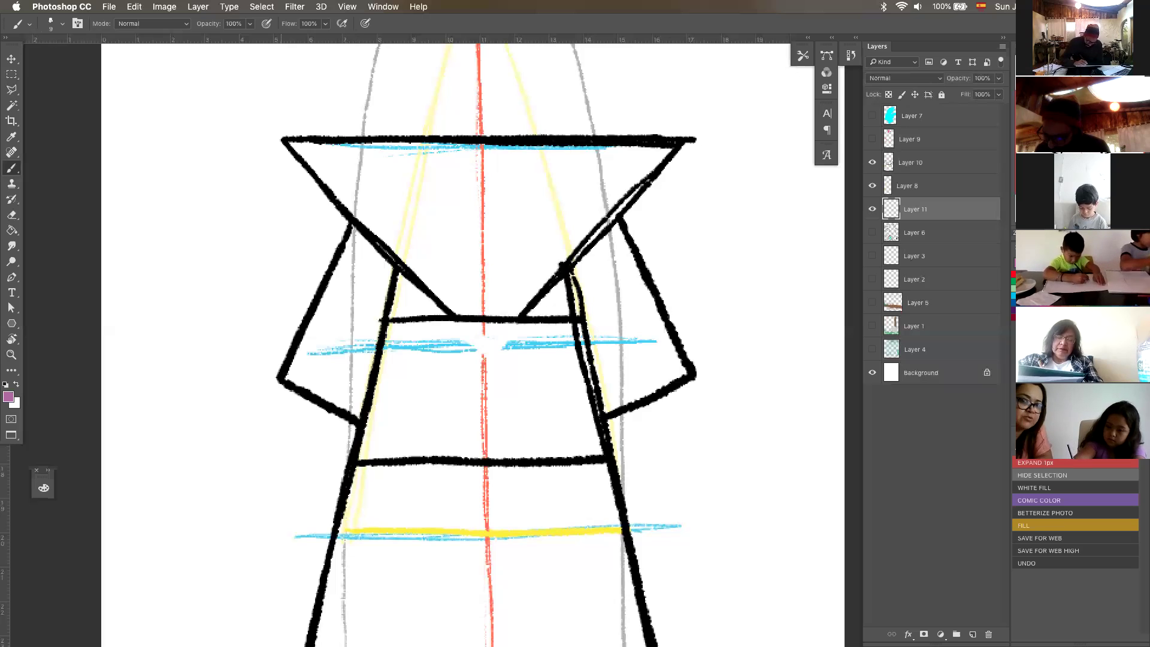
pyautogui.moveTo(289, 366)
pyautogui.mouseDown()
pyautogui.moveTo(345, 411)
pyautogui.moveTo(362, 388)
pyautogui.moveTo(340, 324)
pyautogui.moveTo(380, 331)
pyautogui.moveTo(379, 257)
pyautogui.mouseUp()
pyautogui.moveTo(616, 233)
pyautogui.mouseDown()
pyautogui.moveTo(601, 276)
pyautogui.moveTo(628, 255)
pyautogui.moveTo(582, 327)
pyautogui.moveTo(640, 272)
pyautogui.moveTo(589, 344)
pyautogui.moveTo(609, 350)
pyautogui.moveTo(598, 380)
pyautogui.moveTo(606, 390)
pyautogui.moveTo(665, 341)
pyautogui.moveTo(672, 359)
pyautogui.moveTo(647, 392)
pyautogui.moveTo(681, 370)
pyautogui.mouseUp()
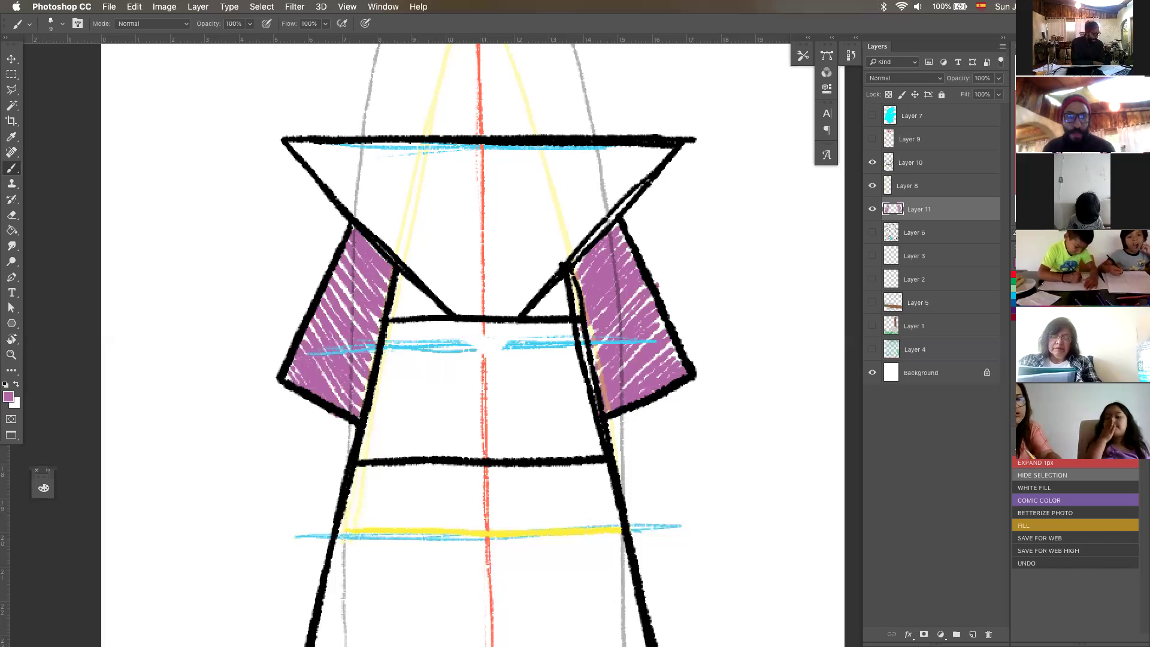
# Step: Set the brush color to coral and hatch the belt area between the two black lines on Layer 11
pyautogui.press('z')
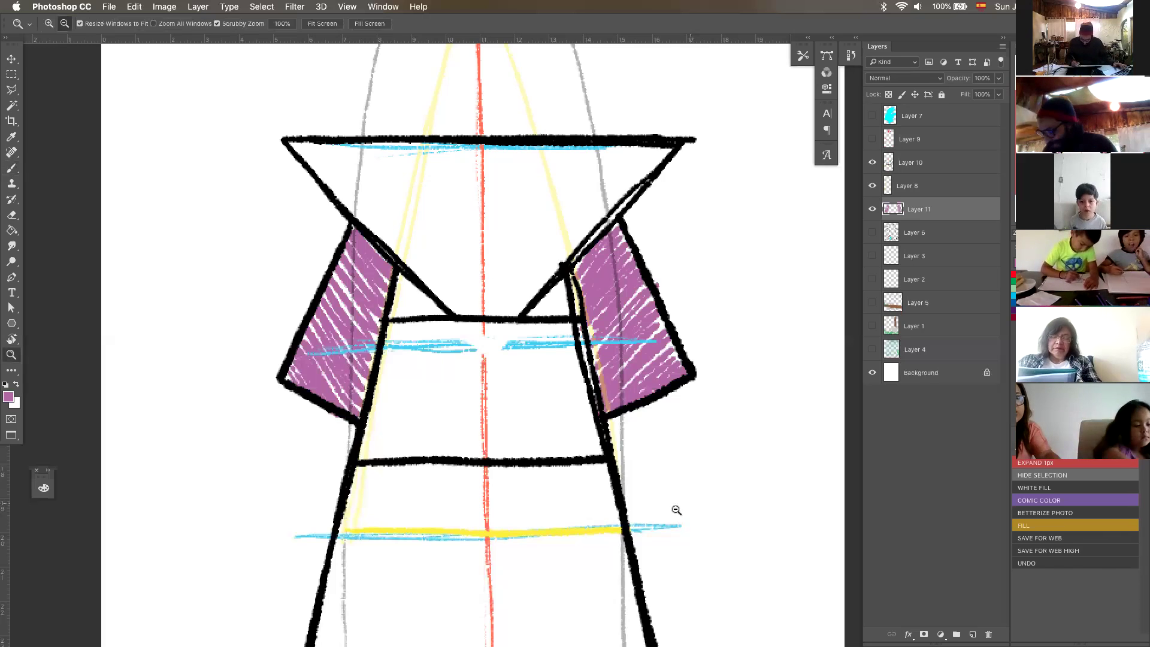
pyautogui.keyDown('alt'); pyautogui.click(676, 511); pyautogui.keyUp('alt')
pyautogui.moveTo(666, 509); pyautogui.dragTo(656, 473)
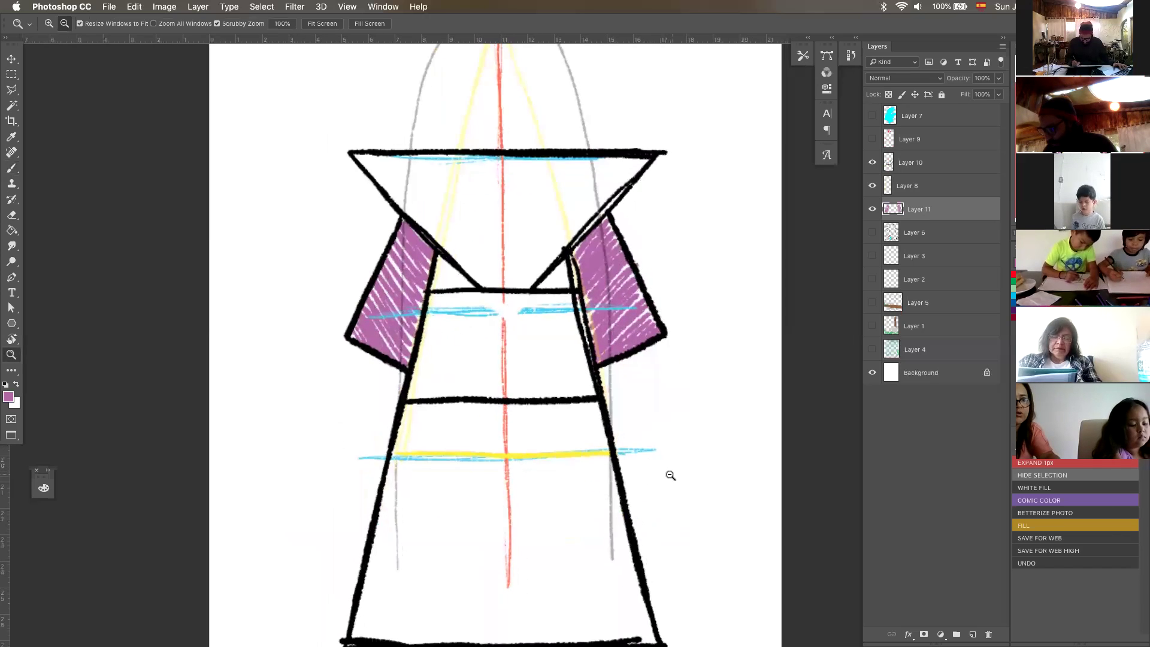
pyautogui.keyDown('alt'); pyautogui.click(667, 474); pyautogui.keyUp('alt')
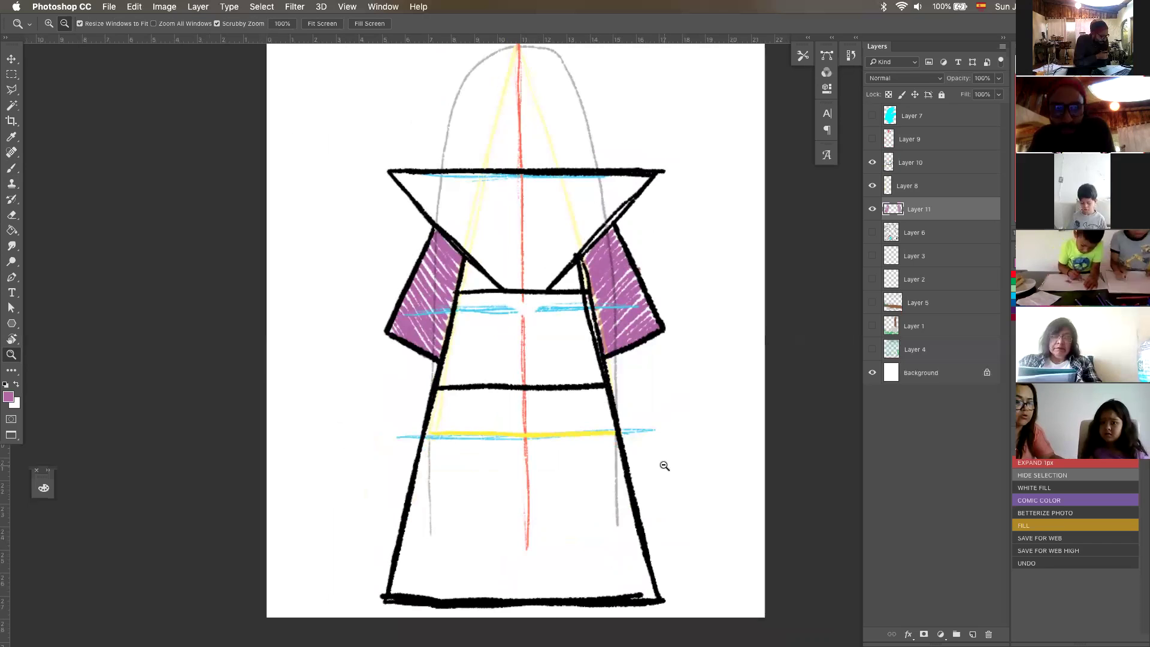
pyautogui.click(1031, 274)
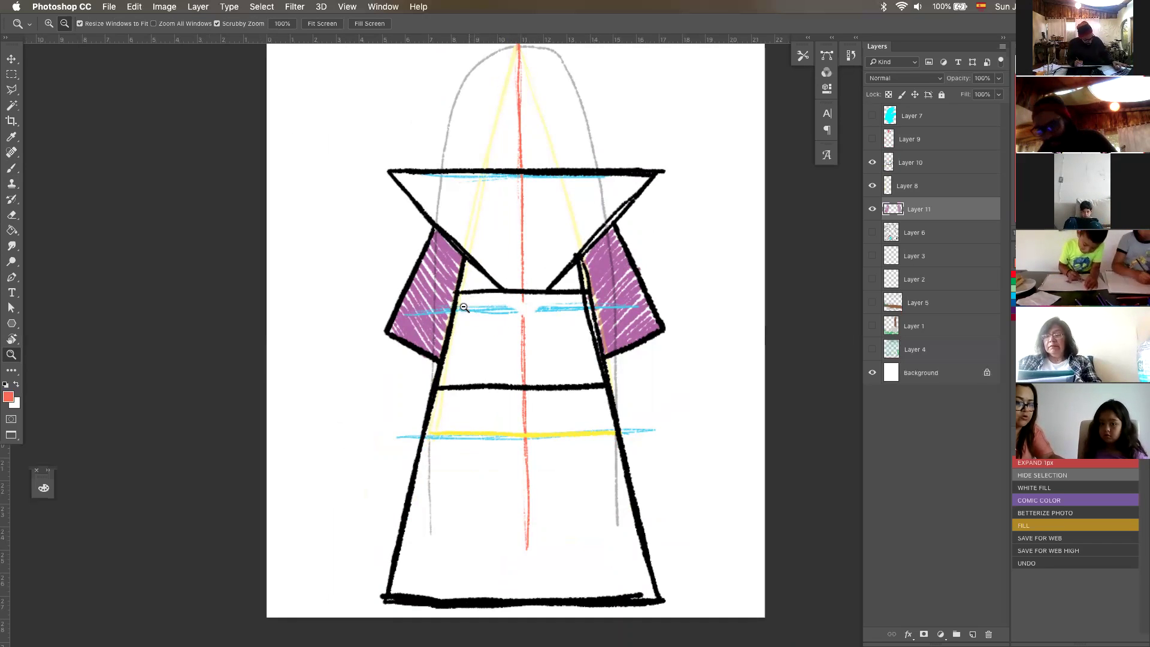
pyautogui.press('b')
pyautogui.moveTo(477, 296)
pyautogui.mouseDown()
pyautogui.moveTo(462, 305)
pyautogui.moveTo(482, 318)
pyautogui.moveTo(473, 344)
pyautogui.moveTo(491, 363)
pyautogui.moveTo(524, 343)
pyautogui.moveTo(536, 375)
pyautogui.moveTo(561, 360)
pyautogui.moveTo(600, 367)
pyautogui.mouseUp()
pyautogui.moveTo(500, 321)
pyautogui.mouseDown()
pyautogui.moveTo(536, 348)
pyautogui.moveTo(521, 330)
pyautogui.moveTo(532, 332)
pyautogui.moveTo(565, 360)
pyautogui.moveTo(521, 298)
pyautogui.moveTo(547, 338)
pyautogui.moveTo(527, 302)
pyautogui.moveTo(536, 316)
pyautogui.moveTo(571, 295)
pyautogui.moveTo(555, 320)
pyautogui.moveTo(579, 324)
pyautogui.moveTo(597, 366)
pyautogui.mouseUp()
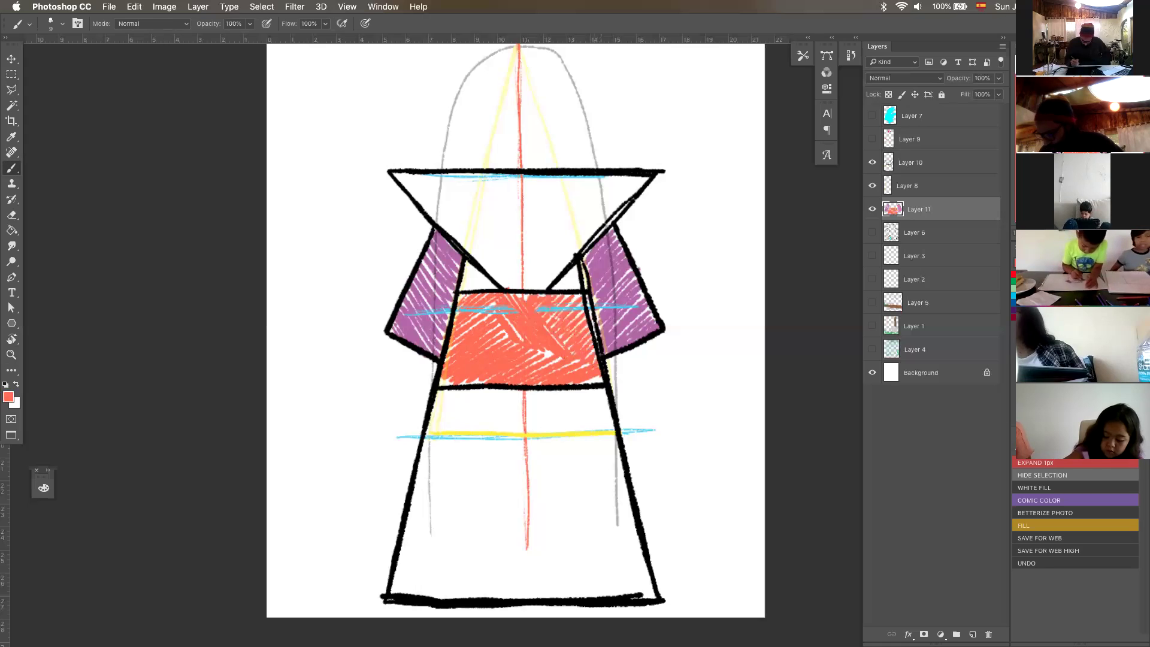
pyautogui.moveTo(577, 296); pyautogui.dragTo(584, 305)
pyautogui.moveTo(463, 380); pyautogui.dragTo(464, 382)
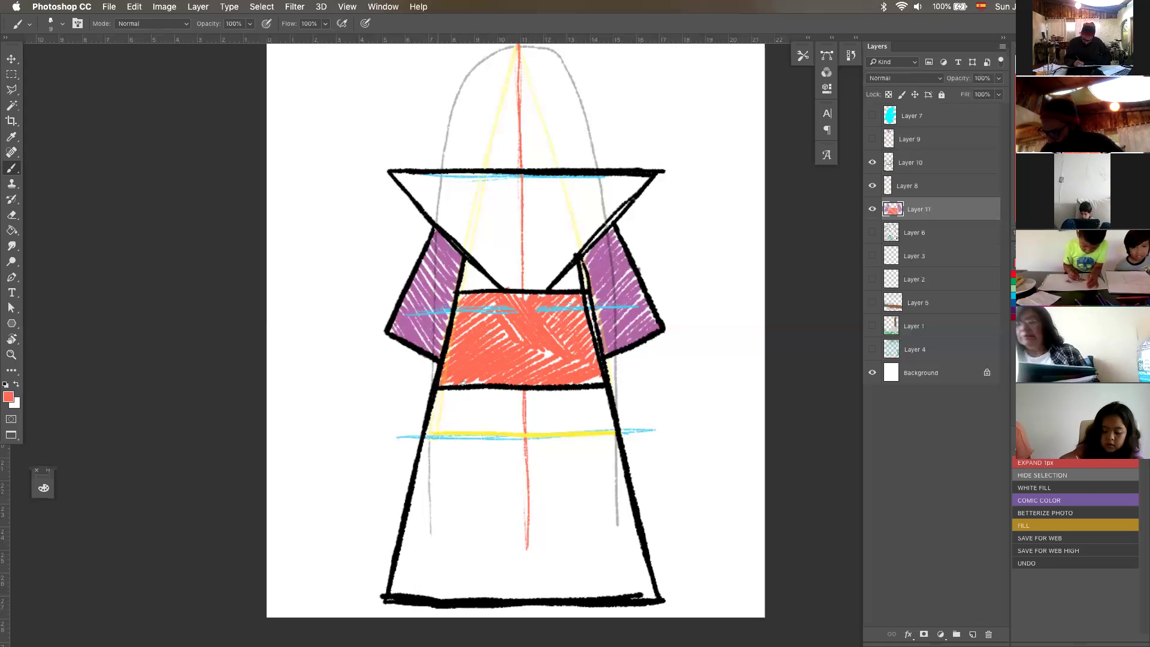
pyautogui.moveTo(520, 340); pyautogui.dragTo(506, 318)
pyautogui.moveTo(582, 384); pyautogui.dragTo(600, 378)
pyautogui.moveTo(538, 294); pyautogui.dragTo(464, 298)
pyautogui.moveTo(492, 346); pyautogui.dragTo(508, 334)
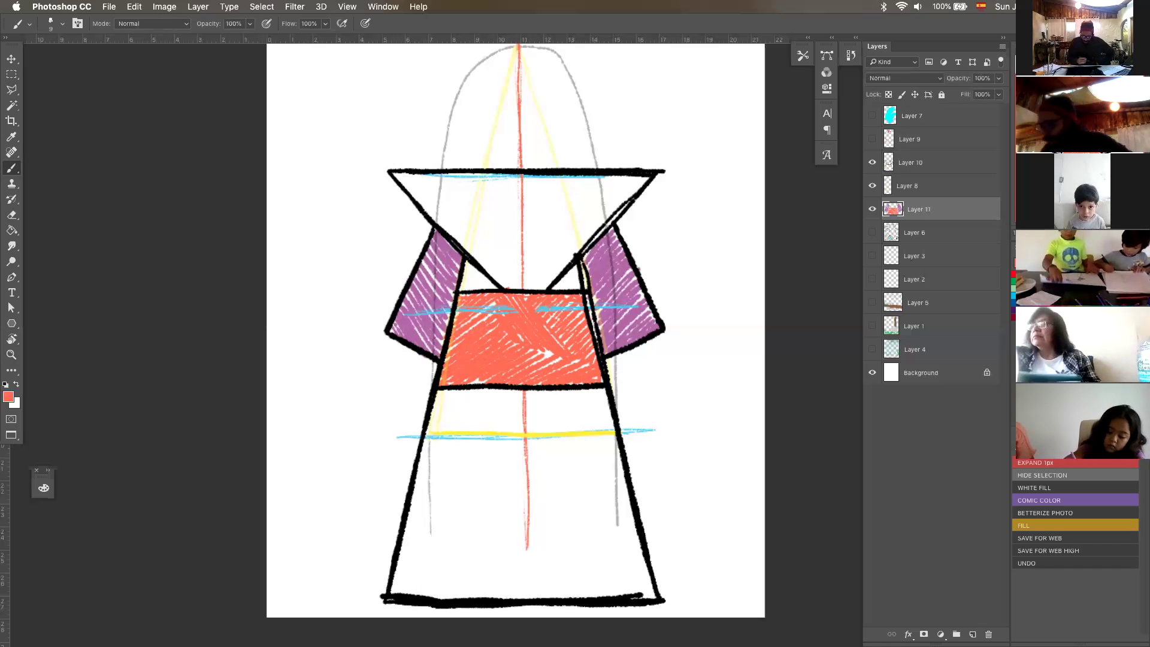
# Step: Color the inverted triangle yellow on Layer 11, and fill the belt's remaining gaps with more coral strokes
pyautogui.moveTo(396, 175); pyautogui.dragTo(406, 179)
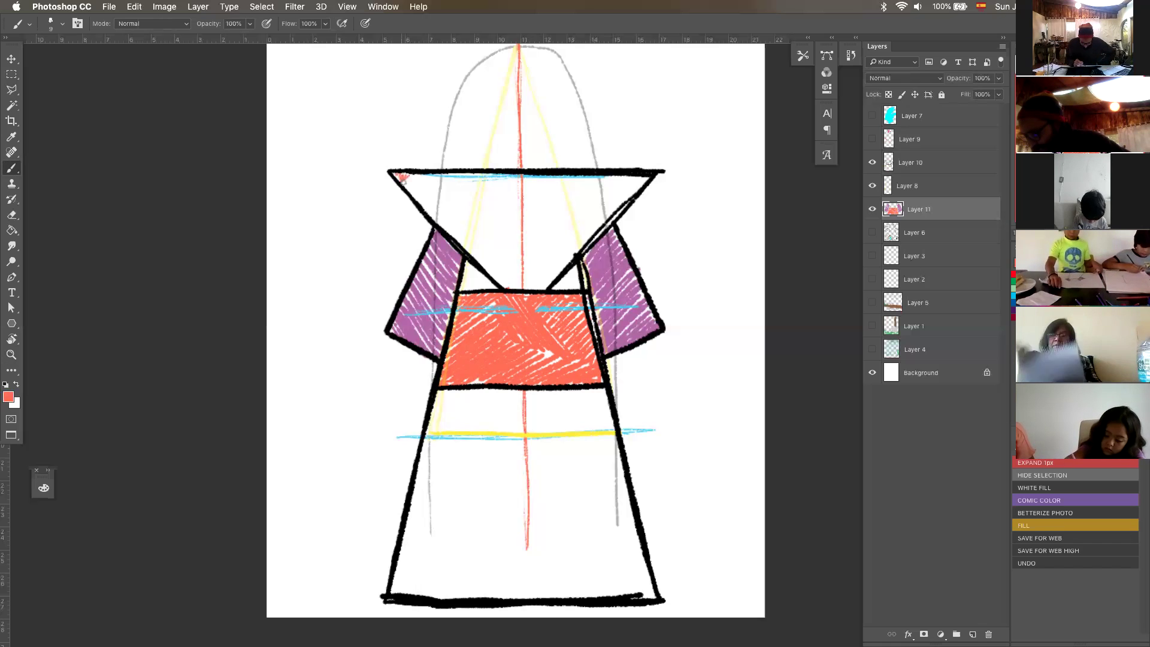
pyautogui.press('super+z')
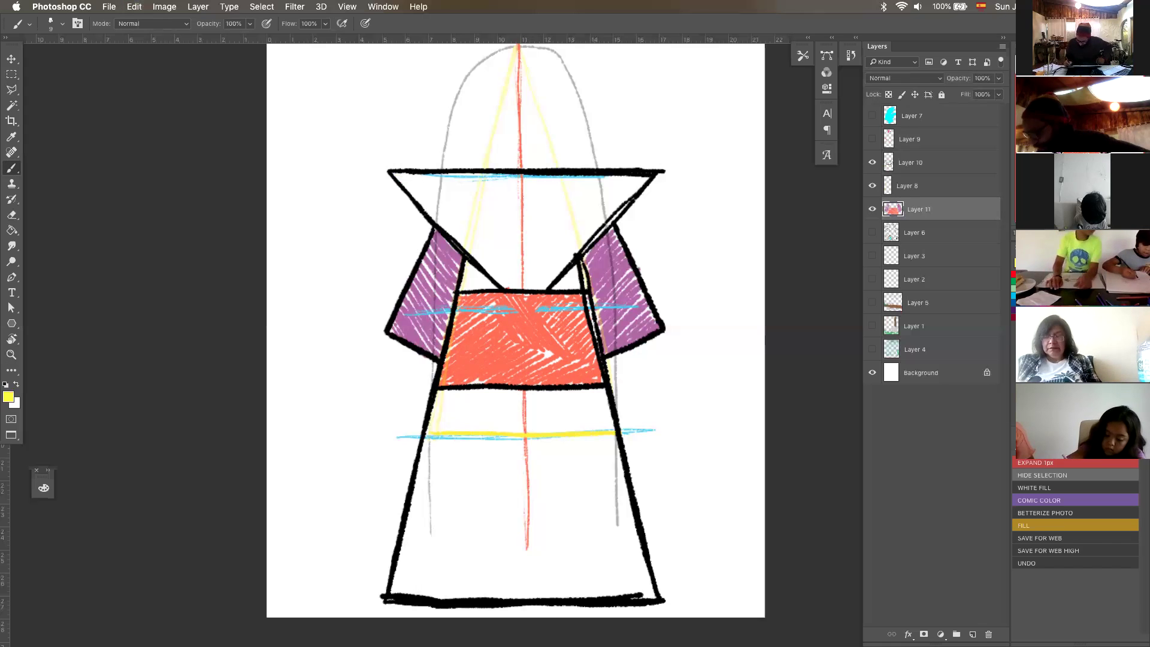
pyautogui.moveTo(400, 179)
pyautogui.mouseDown()
pyautogui.moveTo(422, 193)
pyautogui.moveTo(463, 177)
pyautogui.moveTo(434, 204)
pyautogui.moveTo(478, 180)
pyautogui.moveTo(565, 178)
pyautogui.moveTo(482, 253)
pyautogui.moveTo(557, 226)
pyautogui.moveTo(510, 279)
pyautogui.moveTo(575, 259)
pyautogui.moveTo(640, 180)
pyautogui.moveTo(550, 207)
pyautogui.moveTo(600, 186)
pyautogui.moveTo(402, 178)
pyautogui.moveTo(485, 255)
pyautogui.mouseUp()
pyautogui.moveTo(514, 195); pyautogui.dragTo(485, 208)
pyautogui.moveTo(543, 287); pyautogui.dragTo(501, 280)
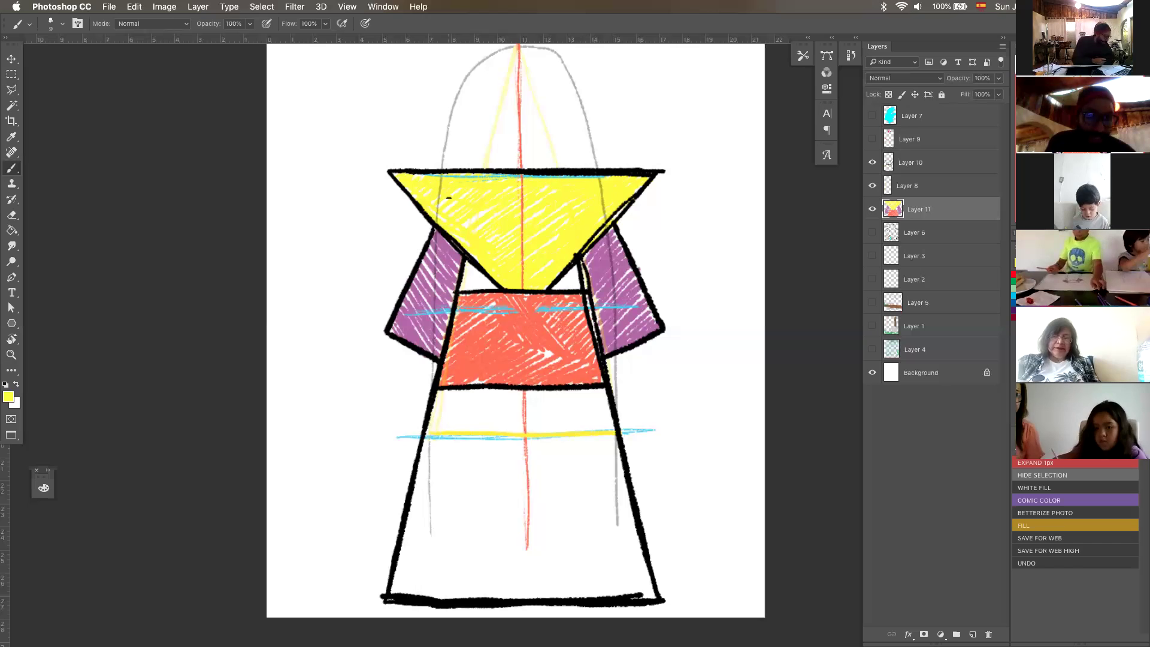
pyautogui.click(1019, 275)
pyautogui.moveTo(497, 304)
pyautogui.mouseDown()
pyautogui.moveTo(470, 327)
pyautogui.moveTo(483, 351)
pyautogui.moveTo(537, 368)
pyautogui.moveTo(573, 361)
pyautogui.mouseUp()
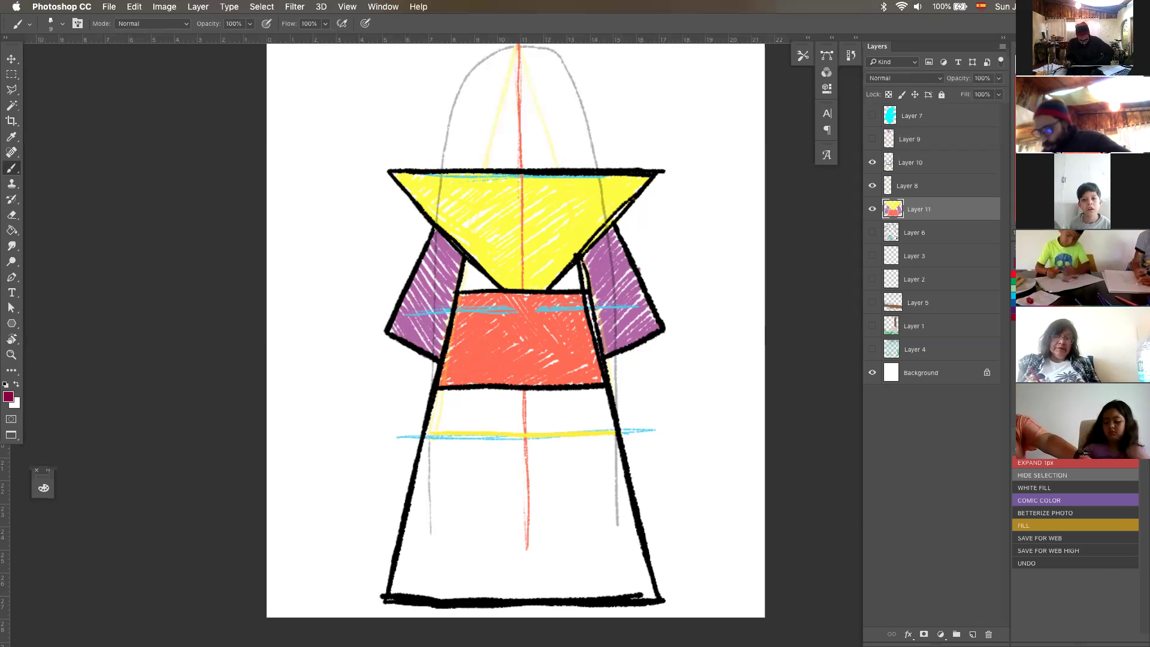
# Step: Color the small areas beside the triangle's tip dark magenta, and hatch the robe's skirt below the belt in the same color
pyautogui.moveTo(465, 264)
pyautogui.mouseDown()
pyautogui.moveTo(472, 287)
pyautogui.moveTo(488, 281)
pyautogui.mouseUp()
pyautogui.moveTo(560, 286)
pyautogui.mouseDown()
pyautogui.moveTo(572, 270)
pyautogui.moveTo(558, 289)
pyautogui.mouseUp()
pyautogui.moveTo(454, 391)
pyautogui.mouseDown()
pyautogui.moveTo(435, 408)
pyautogui.moveTo(419, 575)
pyautogui.moveTo(491, 540)
pyautogui.moveTo(461, 584)
pyautogui.moveTo(509, 566)
pyautogui.moveTo(572, 590)
pyautogui.moveTo(620, 588)
pyautogui.moveTo(578, 533)
pyautogui.moveTo(635, 578)
pyautogui.moveTo(623, 528)
pyautogui.mouseUp()
pyautogui.moveTo(502, 474)
pyautogui.mouseDown()
pyautogui.moveTo(526, 394)
pyautogui.moveTo(503, 485)
pyautogui.moveTo(530, 441)
pyautogui.moveTo(513, 536)
pyautogui.moveTo(562, 466)
pyautogui.moveTo(623, 499)
pyautogui.moveTo(641, 557)
pyautogui.mouseUp()
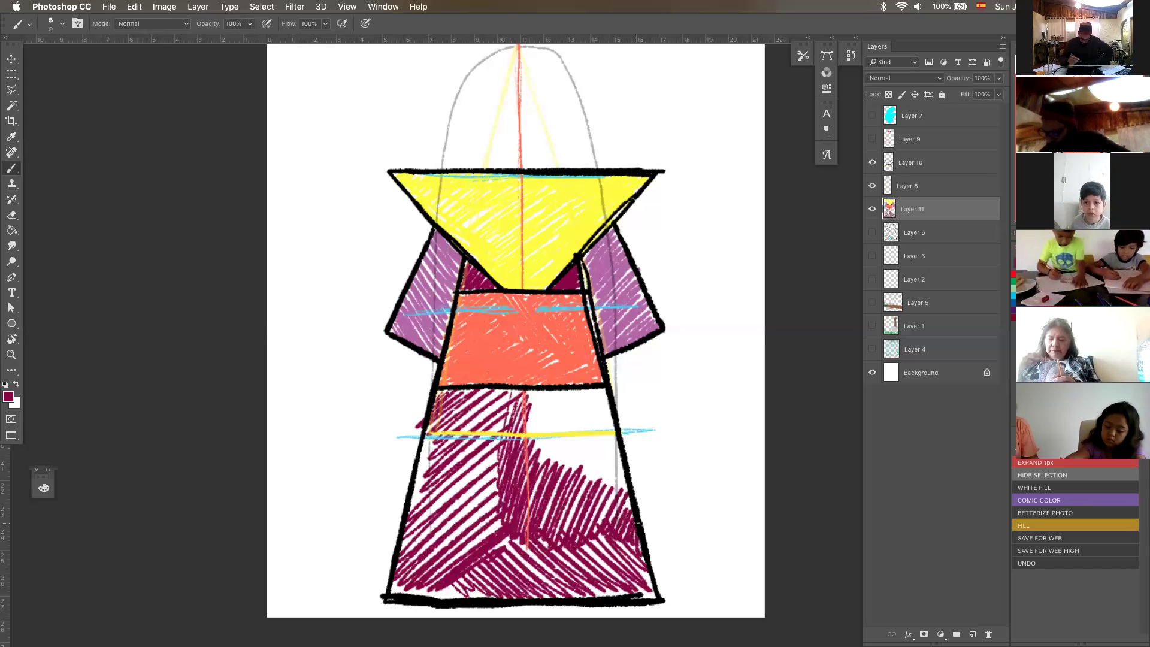
pyautogui.moveTo(522, 425)
pyautogui.mouseDown()
pyautogui.moveTo(615, 495)
pyautogui.moveTo(583, 435)
pyautogui.moveTo(619, 465)
pyautogui.moveTo(614, 395)
pyautogui.mouseUp()
pyautogui.rightClick(617, 393)
pyautogui.click(529, 393)
pyautogui.moveTo(529, 393)
pyautogui.mouseDown()
pyautogui.moveTo(573, 413)
pyautogui.moveTo(582, 402)
pyautogui.moveTo(561, 447)
pyautogui.moveTo(569, 459)
pyautogui.mouseUp()
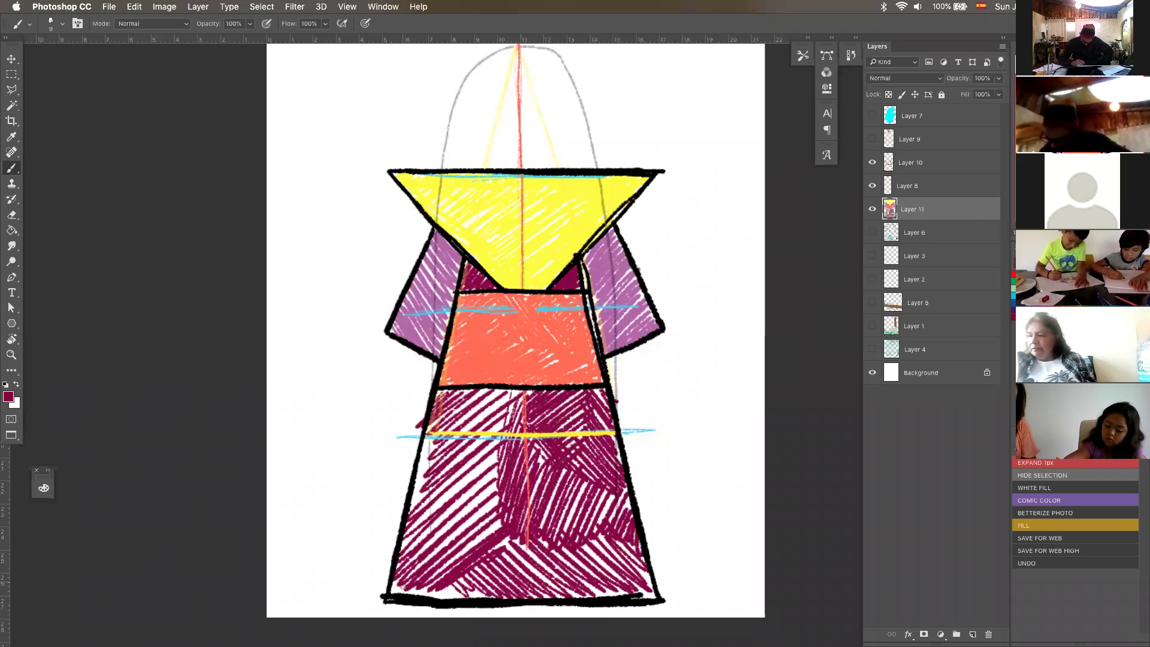
# Step: Cross-hatch the whole skirt with further dark magenta strokes to cover the white gaps on Layer 11
pyautogui.moveTo(412, 592); pyautogui.dragTo(478, 580)
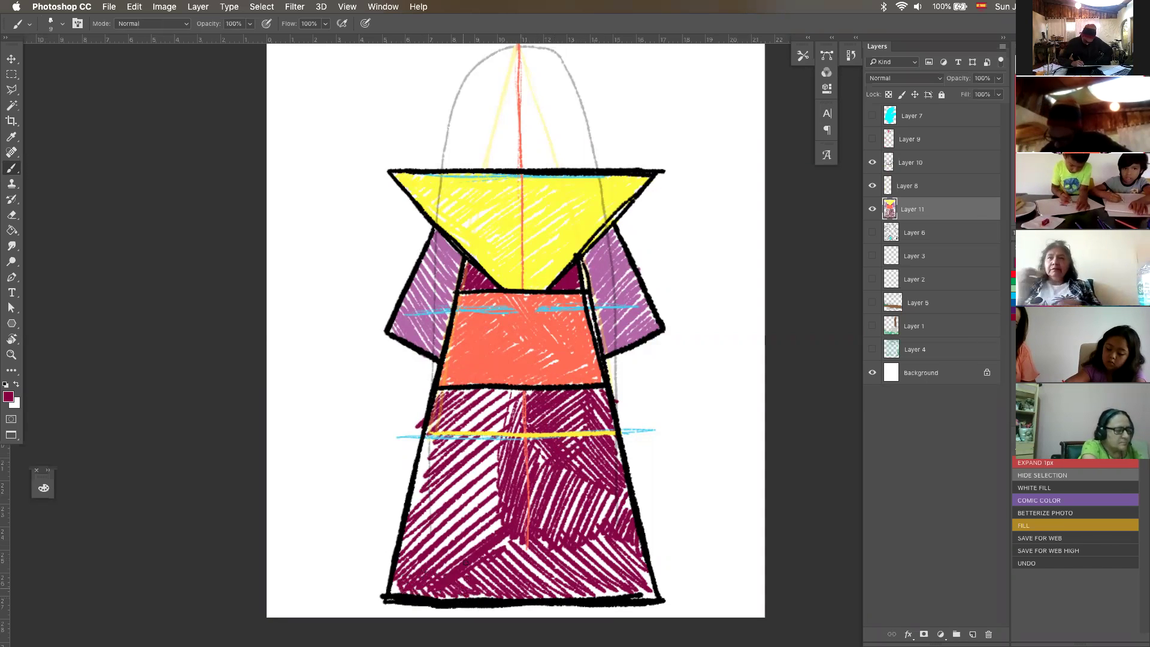
pyautogui.moveTo(420, 493)
pyautogui.mouseDown()
pyautogui.moveTo(420, 480)
pyautogui.moveTo(413, 539)
pyautogui.moveTo(444, 485)
pyautogui.moveTo(456, 497)
pyautogui.moveTo(477, 473)
pyautogui.moveTo(495, 473)
pyautogui.mouseUp()
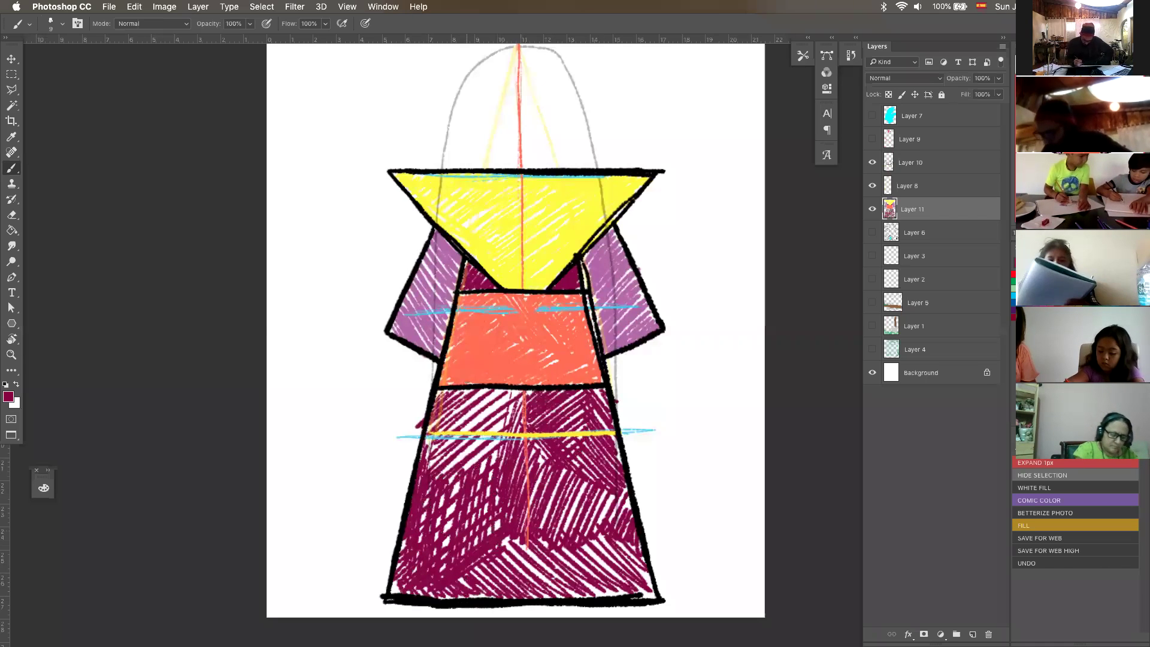
pyautogui.moveTo(431, 446)
pyautogui.mouseDown()
pyautogui.moveTo(441, 465)
pyautogui.moveTo(461, 413)
pyautogui.moveTo(492, 422)
pyautogui.moveTo(526, 396)
pyautogui.mouseUp()
pyautogui.moveTo(461, 573)
pyautogui.mouseDown()
pyautogui.moveTo(540, 550)
pyautogui.moveTo(623, 548)
pyautogui.moveTo(551, 590)
pyautogui.moveTo(637, 574)
pyautogui.mouseUp()
pyautogui.moveTo(566, 533)
pyautogui.mouseDown()
pyautogui.moveTo(557, 504)
pyautogui.moveTo(594, 533)
pyautogui.moveTo(530, 434)
pyautogui.moveTo(628, 515)
pyautogui.moveTo(633, 506)
pyautogui.moveTo(590, 437)
pyautogui.moveTo(610, 456)
pyautogui.moveTo(586, 415)
pyautogui.moveTo(618, 398)
pyautogui.mouseUp()
pyautogui.moveTo(464, 391)
pyautogui.mouseDown()
pyautogui.moveTo(514, 396)
pyautogui.moveTo(452, 417)
pyautogui.moveTo(462, 431)
pyautogui.moveTo(493, 434)
pyautogui.moveTo(433, 477)
pyautogui.moveTo(460, 486)
pyautogui.moveTo(428, 523)
pyautogui.moveTo(509, 528)
pyautogui.moveTo(396, 582)
pyautogui.moveTo(641, 587)
pyautogui.moveTo(632, 537)
pyautogui.mouseUp()
pyautogui.moveTo(592, 398)
pyautogui.mouseDown()
pyautogui.moveTo(448, 412)
pyautogui.moveTo(424, 543)
pyautogui.moveTo(476, 546)
pyautogui.moveTo(475, 412)
pyautogui.moveTo(438, 420)
pyautogui.mouseUp()
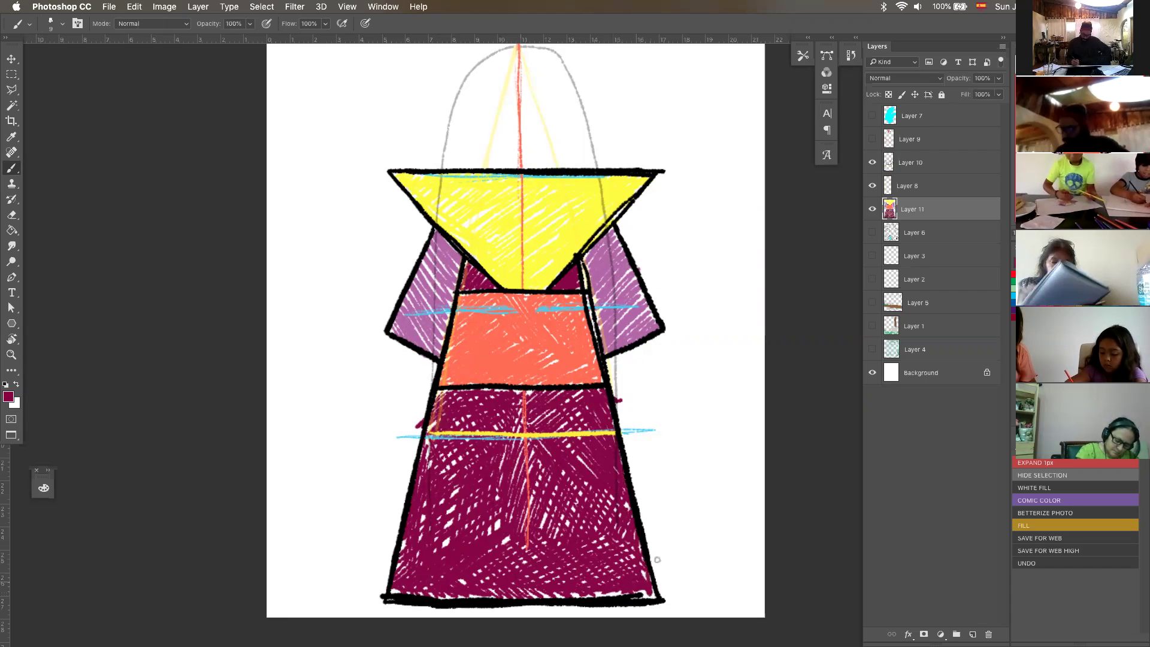
pyautogui.moveTo(646, 592); pyautogui.dragTo(488, 595)
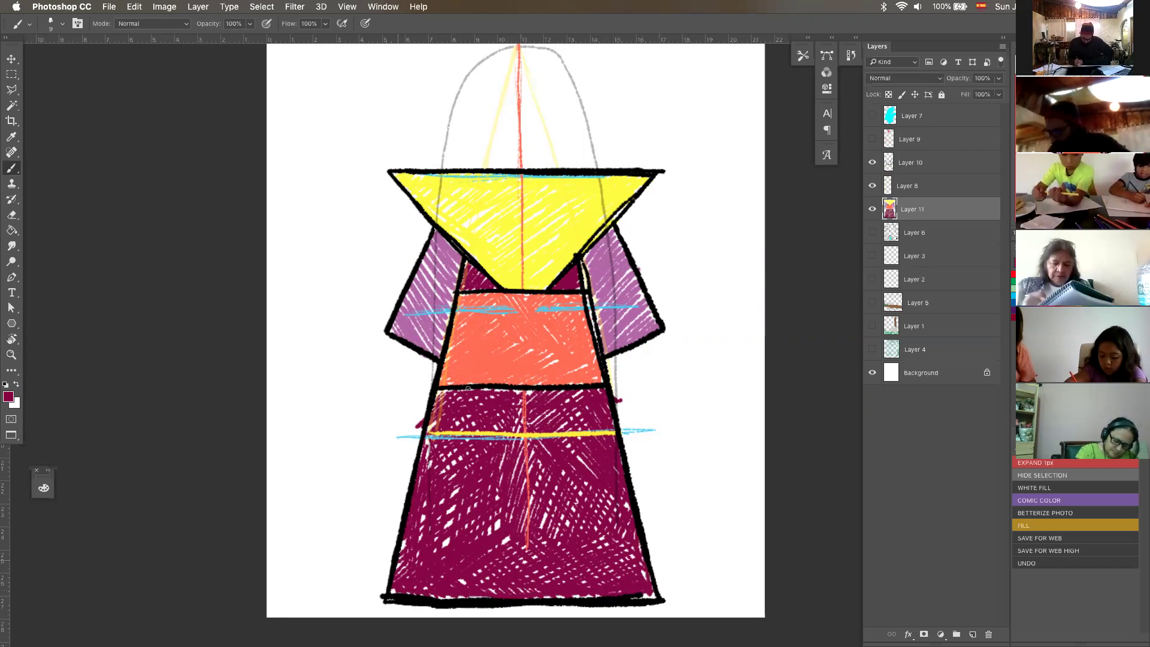
# Step: Add a few dark magenta strokes to the skirt, and touch up both sleeves with purple sampled from the sleeve on Layer 11
pyautogui.moveTo(439, 392)
pyautogui.mouseDown()
pyautogui.moveTo(580, 394)
pyautogui.moveTo(567, 401)
pyautogui.mouseUp()
pyautogui.moveTo(427, 467); pyautogui.dragTo(431, 422)
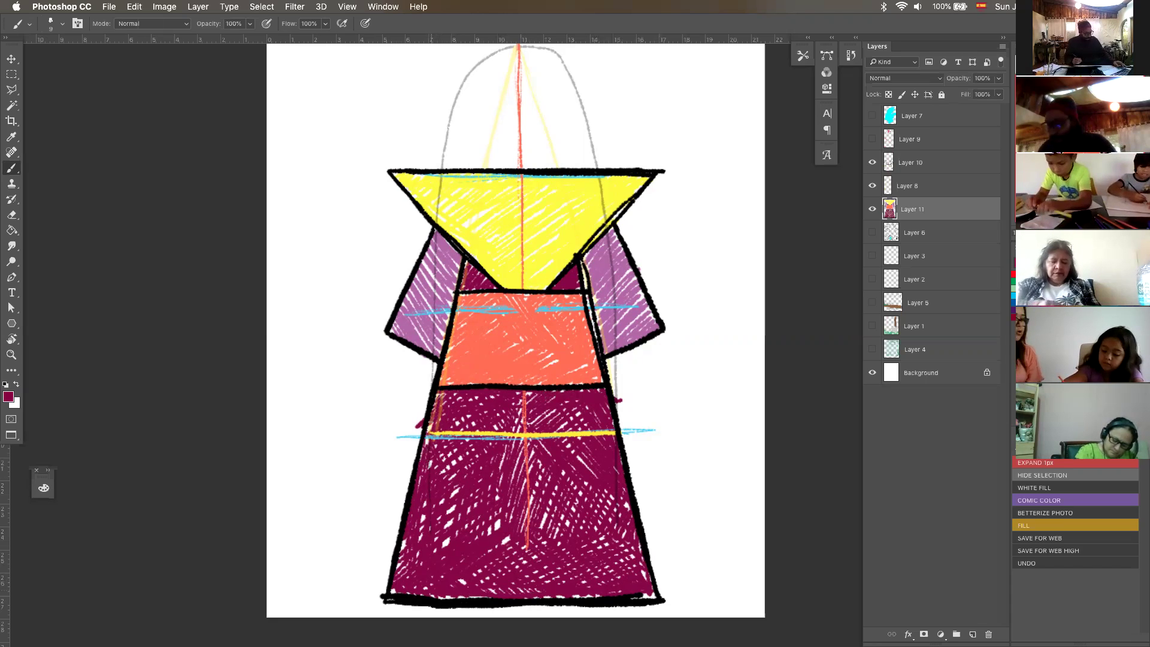
pyautogui.keyDown('alt'); pyautogui.click(410, 318); pyautogui.keyUp('alt')
pyautogui.moveTo(410, 316)
pyautogui.mouseDown()
pyautogui.moveTo(422, 335)
pyautogui.moveTo(447, 309)
pyautogui.moveTo(444, 231)
pyautogui.mouseUp()
pyautogui.moveTo(592, 259)
pyautogui.mouseDown()
pyautogui.moveTo(605, 306)
pyautogui.moveTo(638, 299)
pyautogui.moveTo(624, 247)
pyautogui.mouseUp()
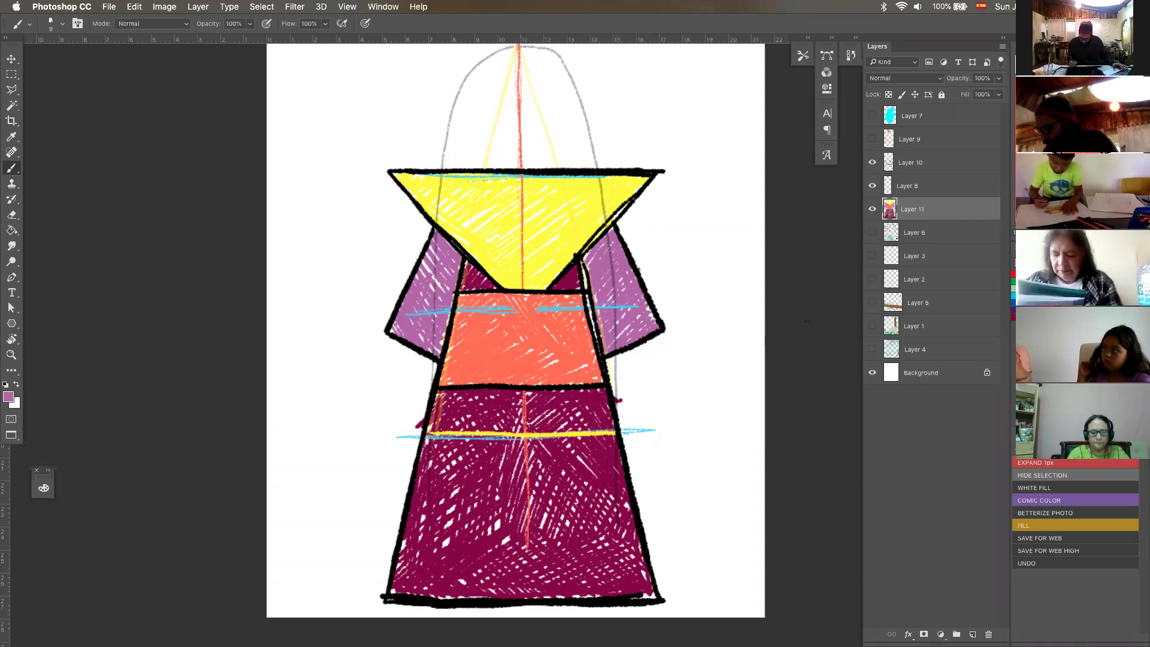
# Step: Create a new layer above Layer 10, and draw two short black neck lines above the yellow triangle along the pale yellow guides
pyautogui.press('z')
pyautogui.keyDown('alt'); pyautogui.click(577, 365); pyautogui.keyUp('alt')
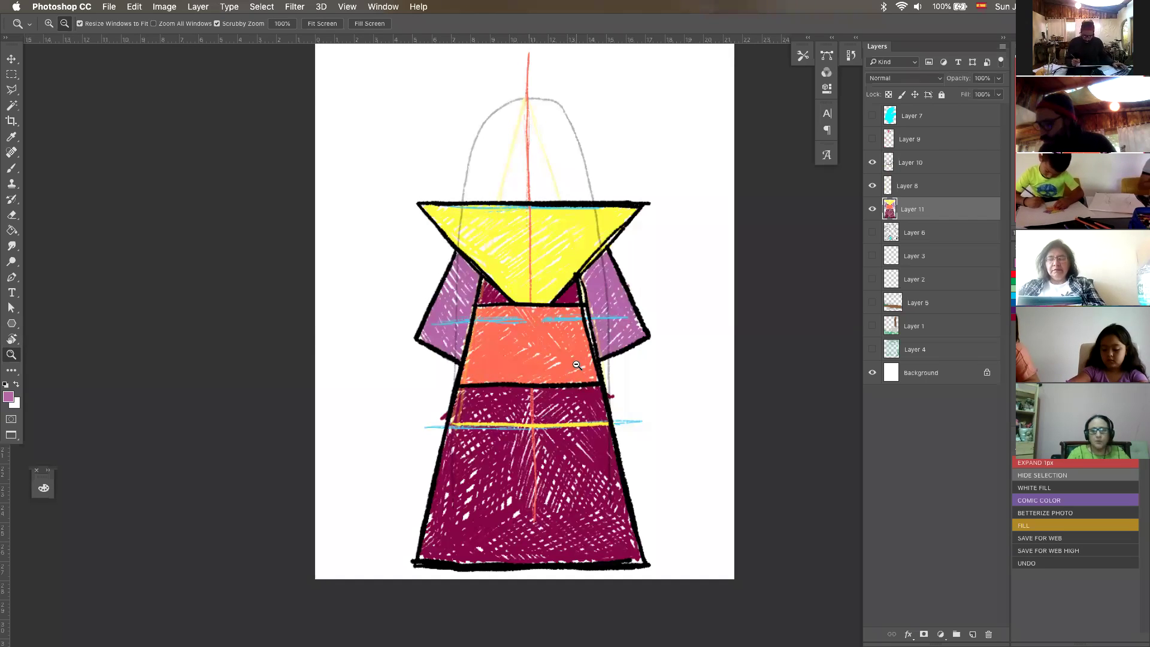
pyautogui.moveTo(545, 150); pyautogui.dragTo(602, 136)
pyautogui.moveTo(632, 267); pyautogui.dragTo(612, 457)
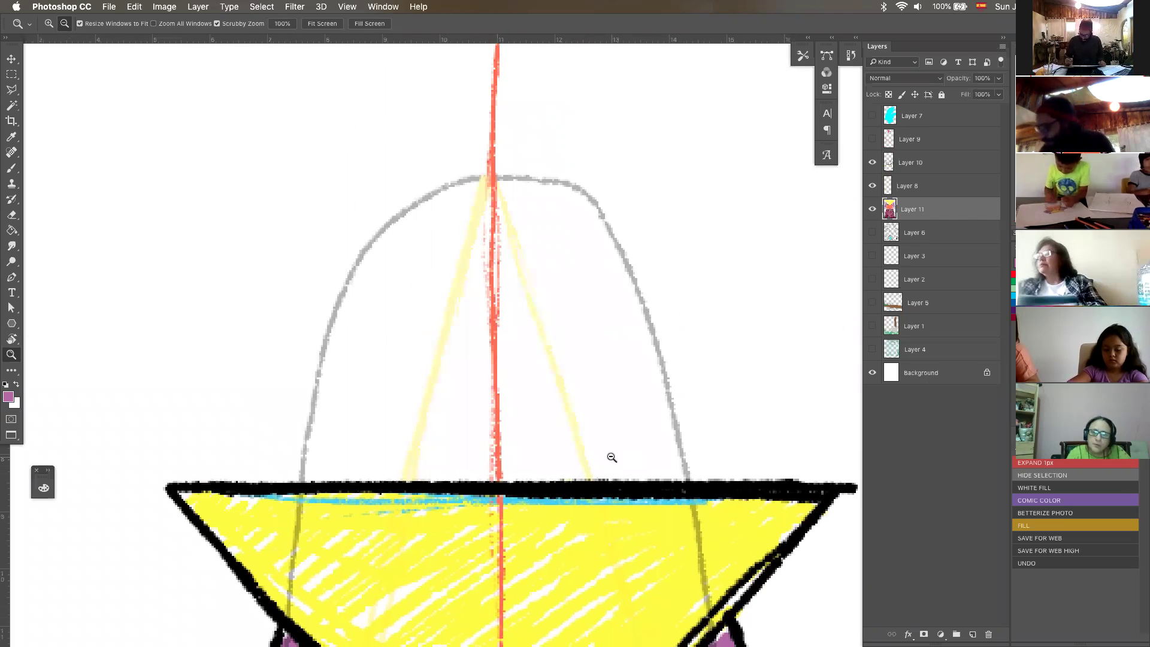
pyautogui.click(908, 169)
pyautogui.click(973, 634)
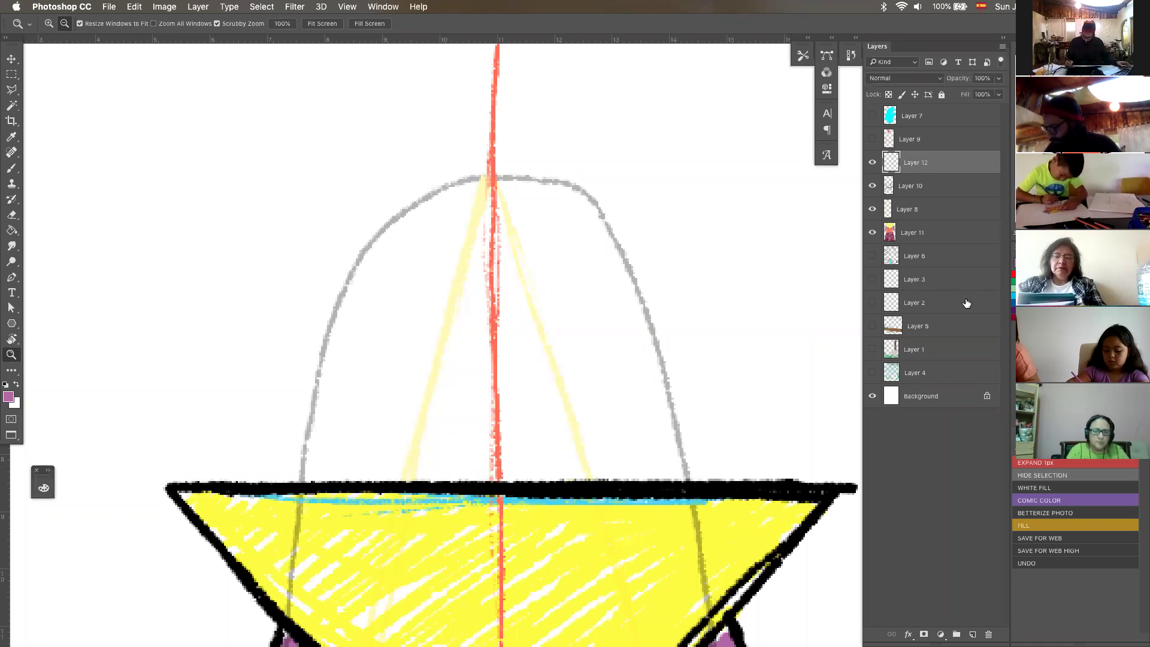
pyautogui.click(914, 463)
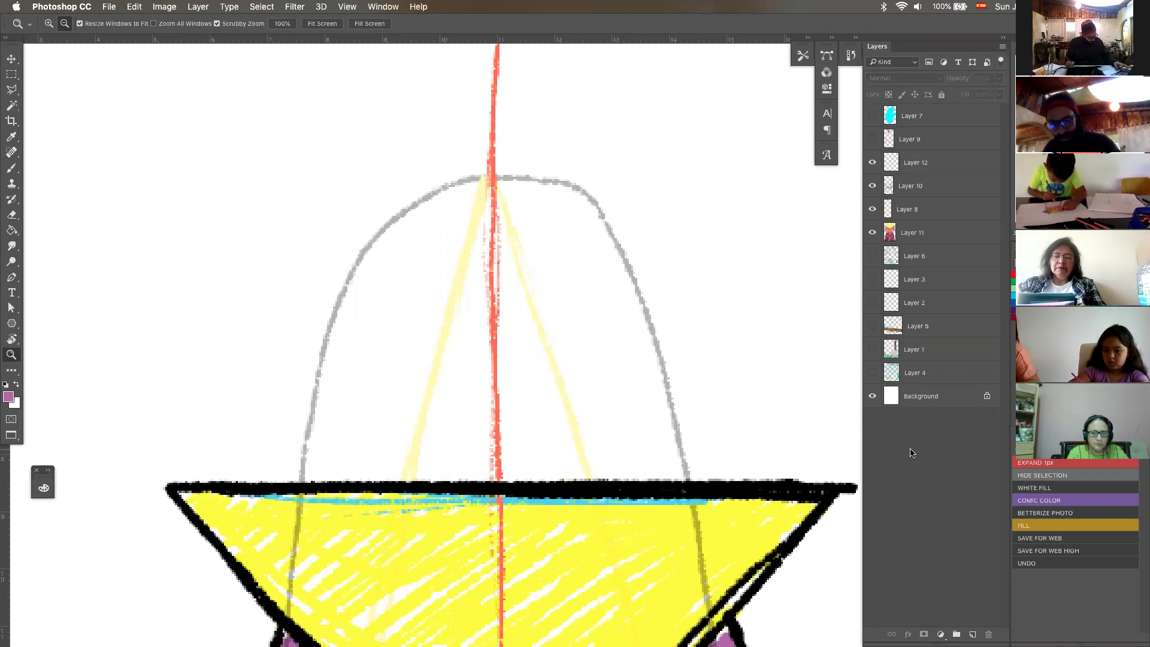
pyautogui.press('b')
pyautogui.press('d')
pyautogui.click(899, 162)
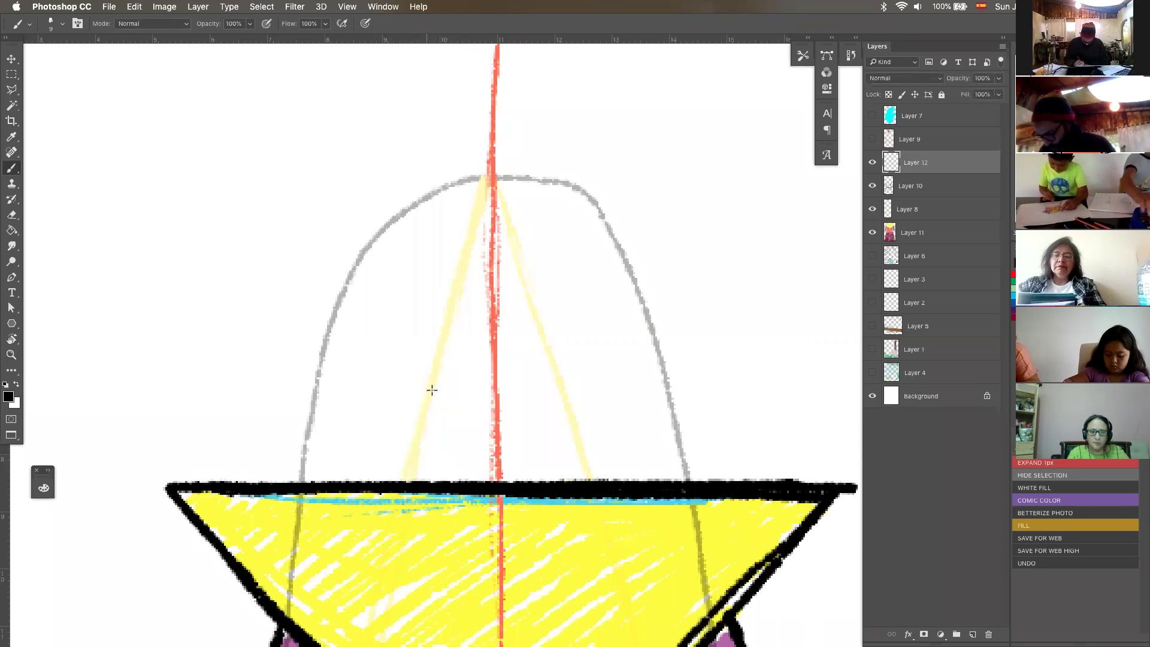
pyautogui.moveTo(409, 478); pyautogui.dragTo(423, 412)
pyautogui.moveTo(570, 411); pyautogui.dragTo(592, 478)
# Step: Save the black color as Swatch 3 with the current library option on, and close the Libraries window
pyautogui.rightClick(590, 473)
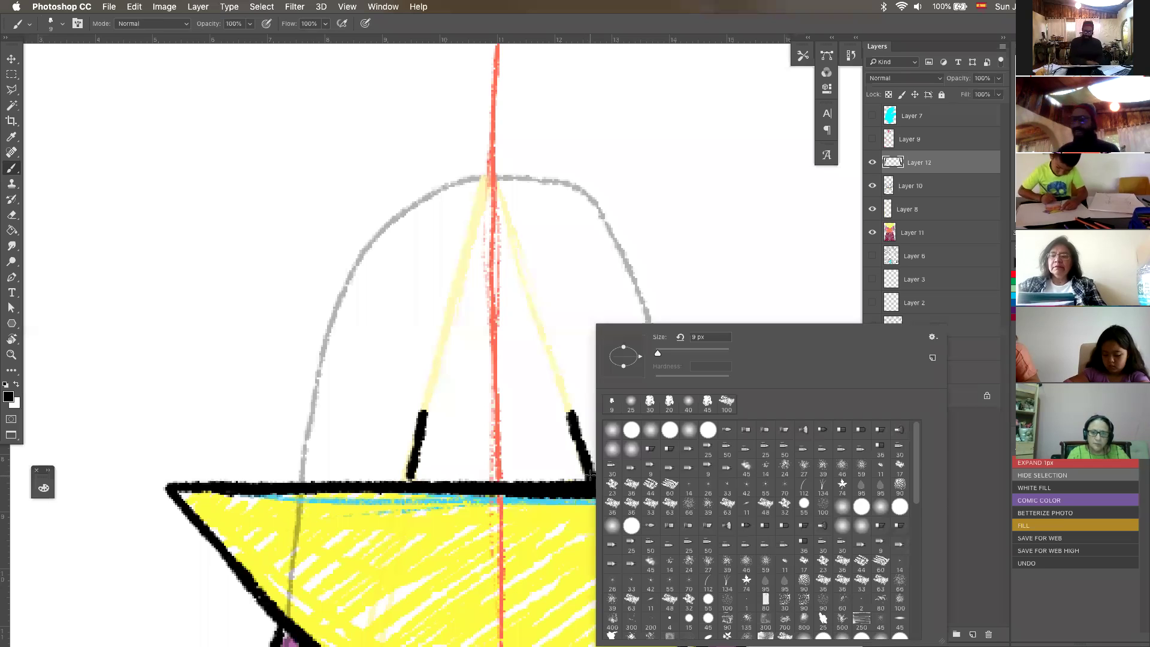
pyautogui.click(590, 474)
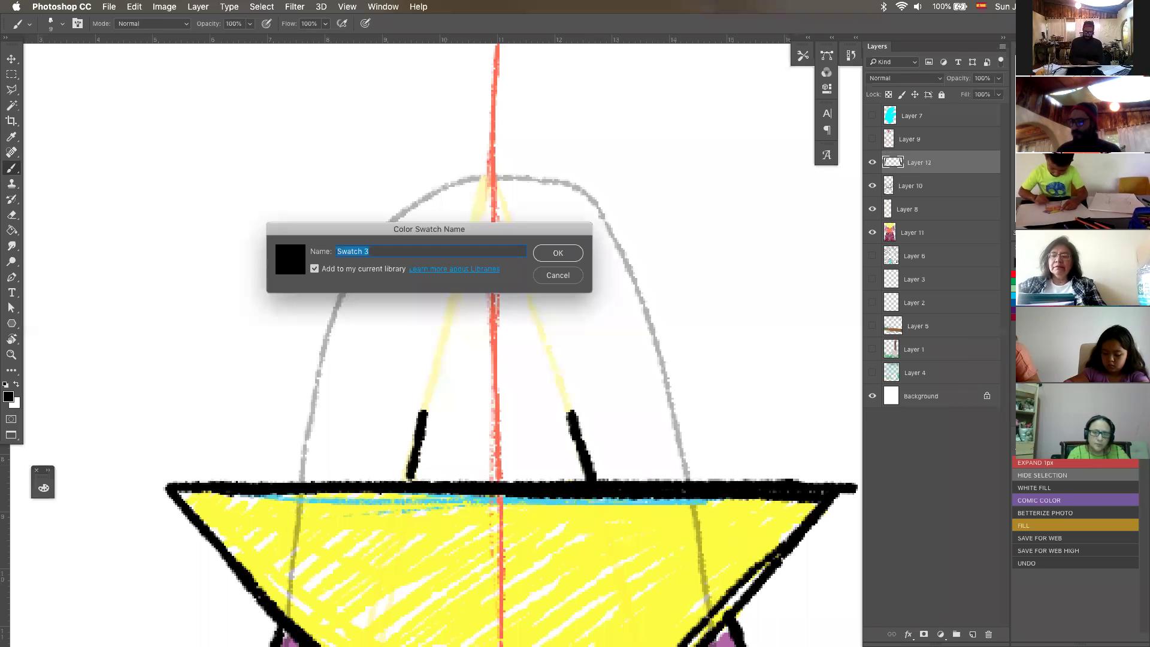
pyautogui.click(557, 259)
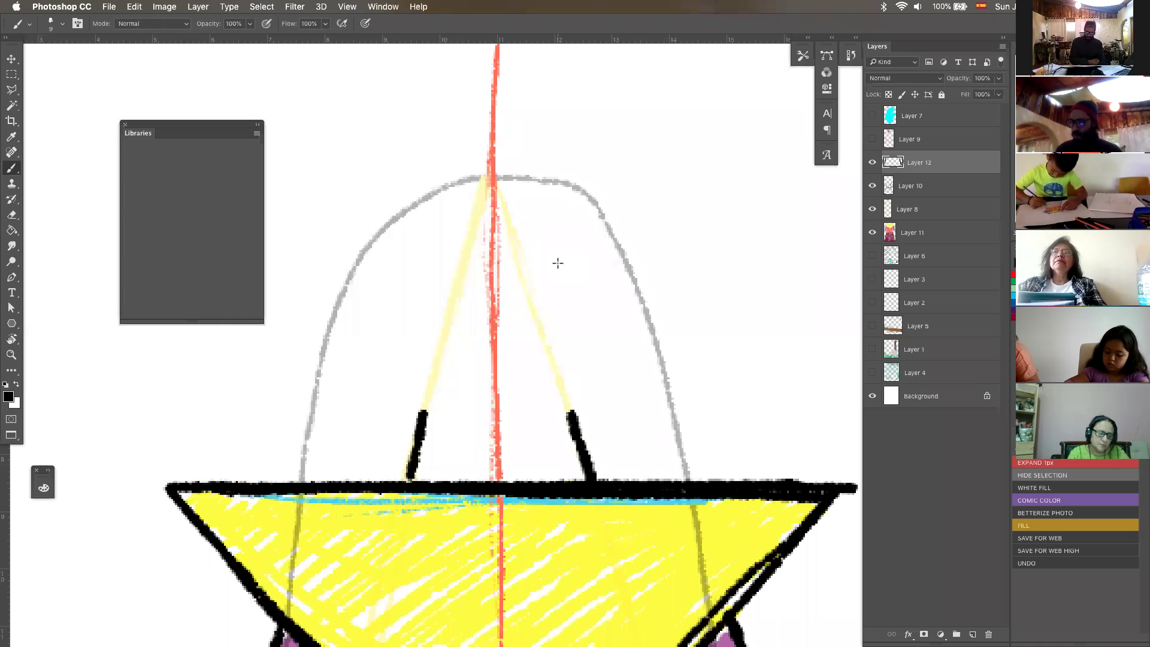
pyautogui.click(125, 125)
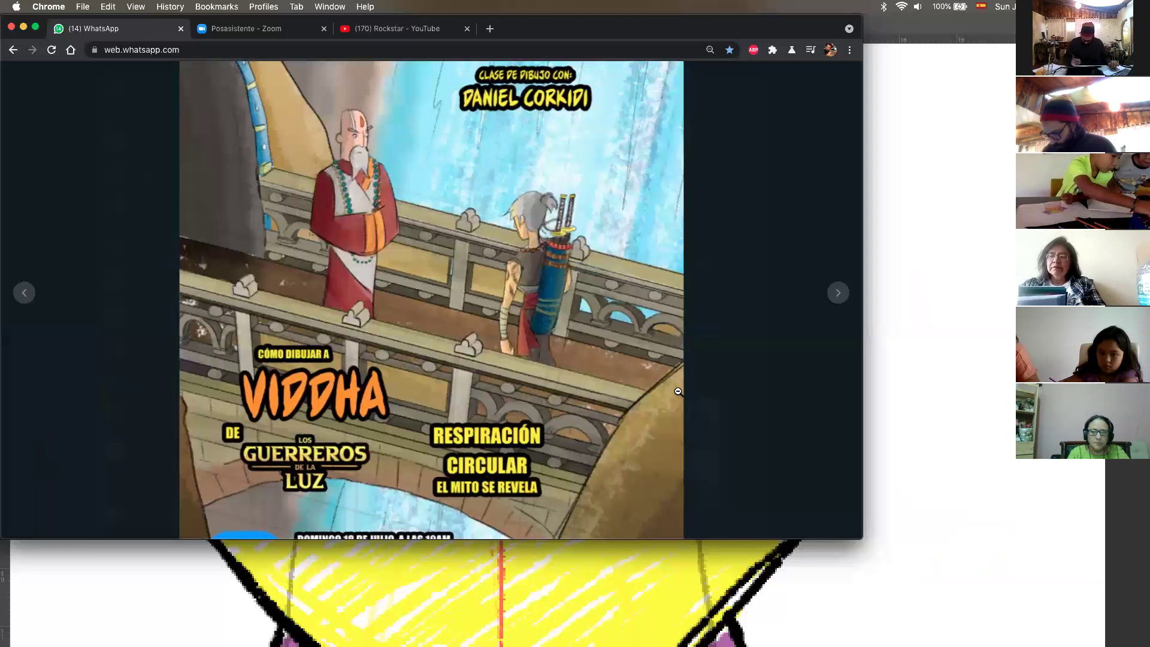
# Step: Switch from the reference poster in the browser back to the character drawing in Photoshop
pyautogui.click(927, 215)
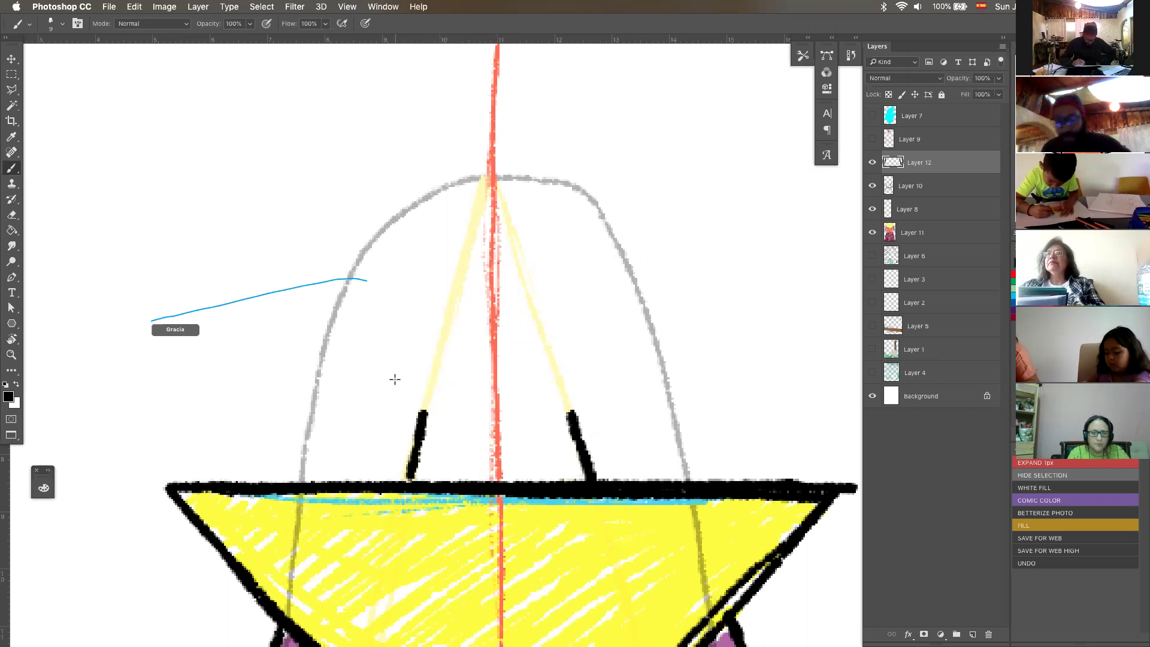
pyautogui.click(533, 53)
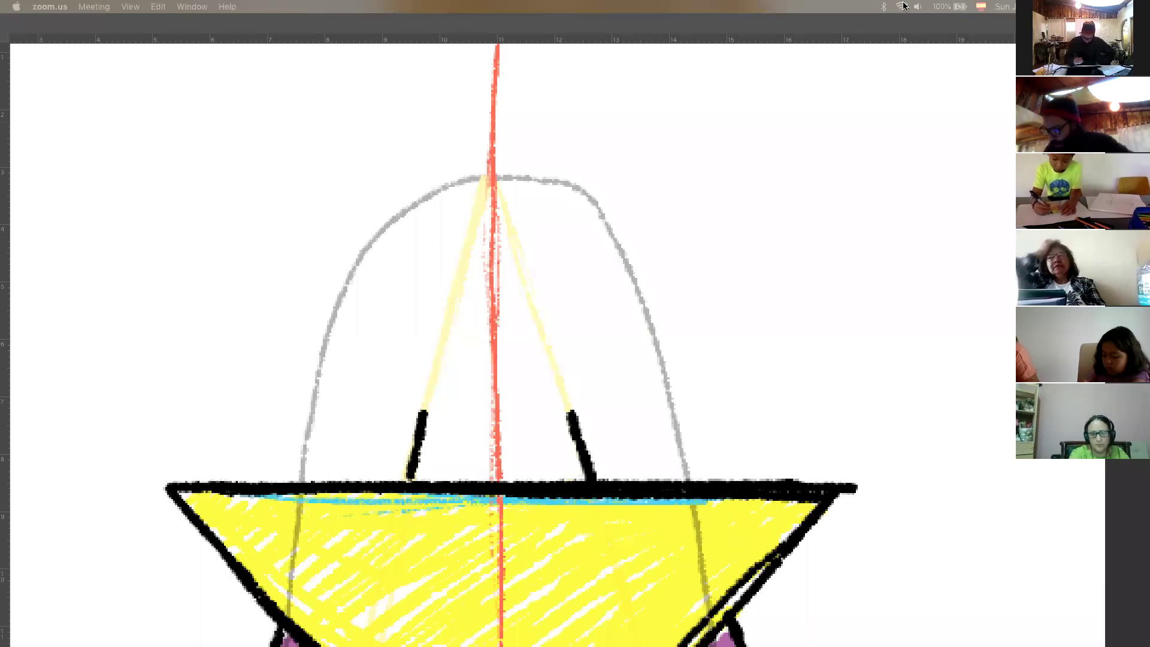
pyautogui.click(492, 108)
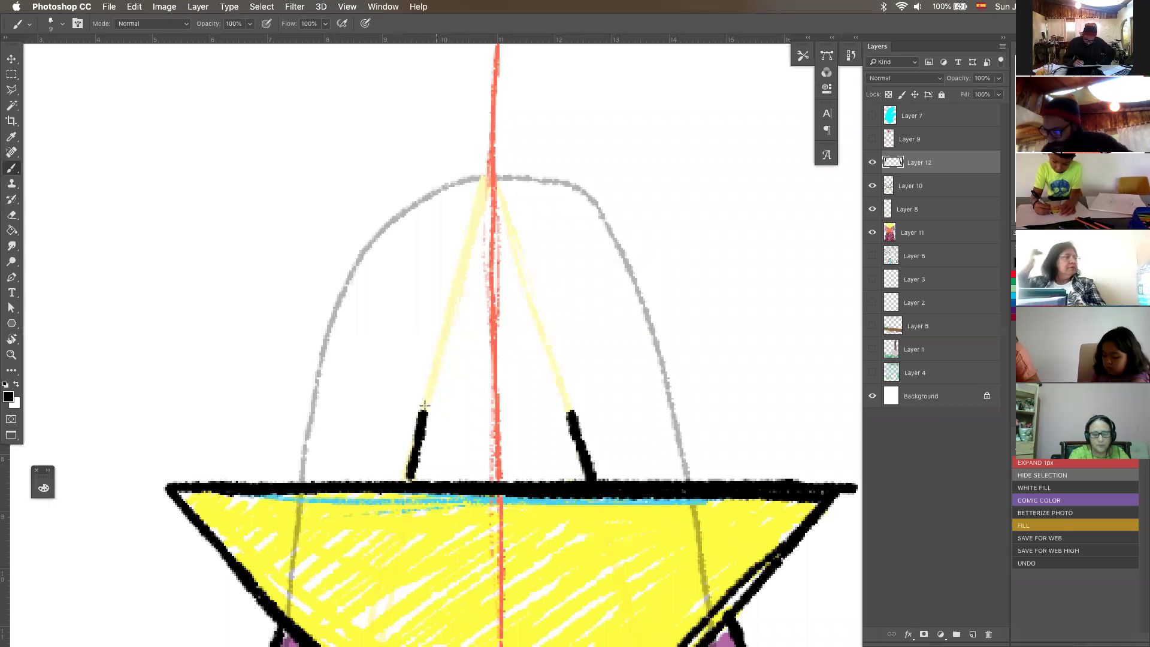
# Step: Try two black outlines for the left half of the head, from the neck line up to the center guide
pyautogui.moveTo(558, 354); pyautogui.dragTo(548, 484)
pyautogui.moveTo(424, 479)
pyautogui.mouseDown()
pyautogui.moveTo(373, 444)
pyautogui.moveTo(351, 369)
pyautogui.moveTo(353, 258)
pyautogui.moveTo(393, 149)
pyautogui.moveTo(460, 115)
pyautogui.moveTo(511, 115)
pyautogui.mouseUp()
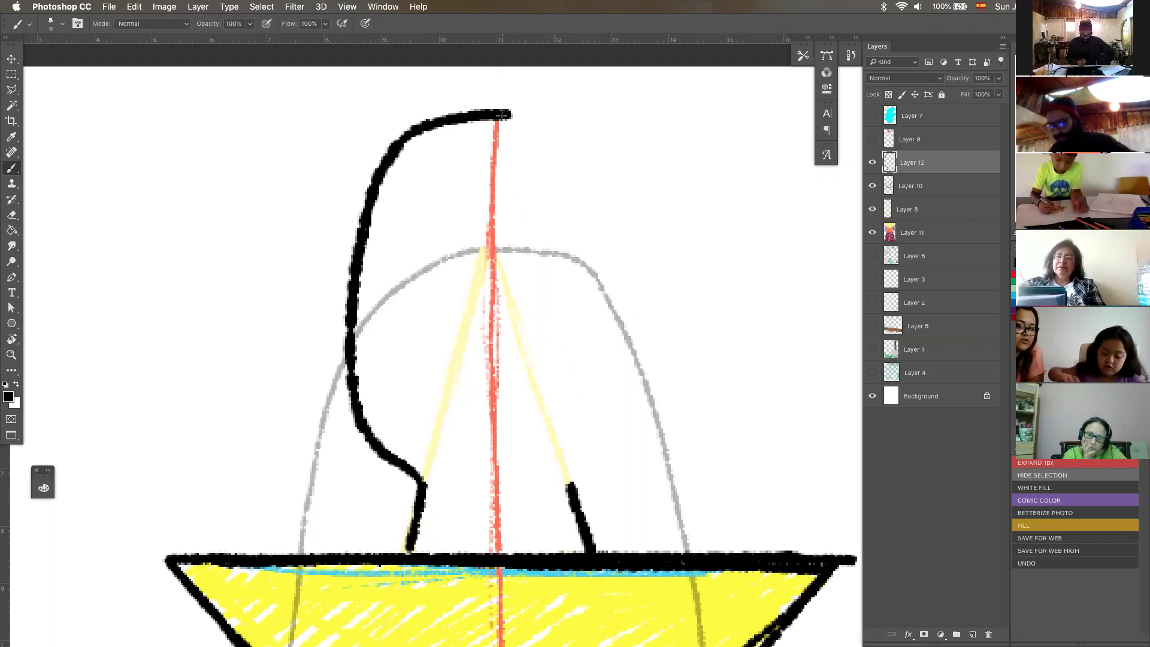
pyautogui.press('super+z')
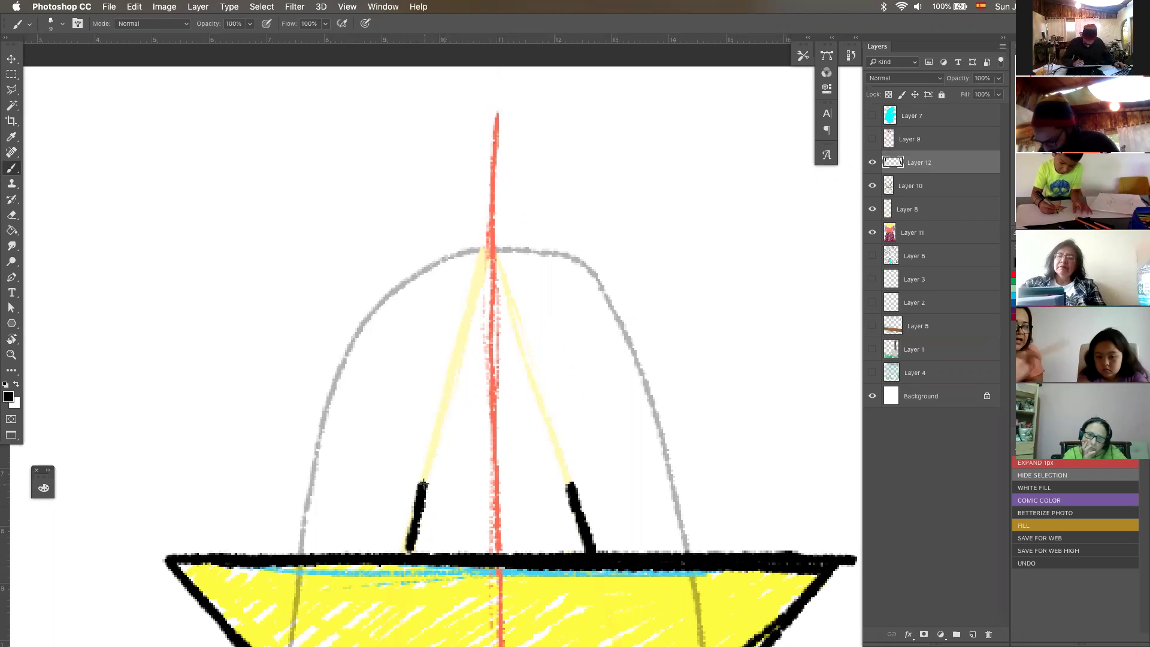
pyautogui.moveTo(423, 483)
pyautogui.mouseDown()
pyautogui.moveTo(385, 466)
pyautogui.moveTo(363, 432)
pyautogui.moveTo(367, 326)
pyautogui.moveTo(387, 271)
pyautogui.moveTo(444, 236)
pyautogui.moveTo(497, 229)
pyautogui.mouseUp()
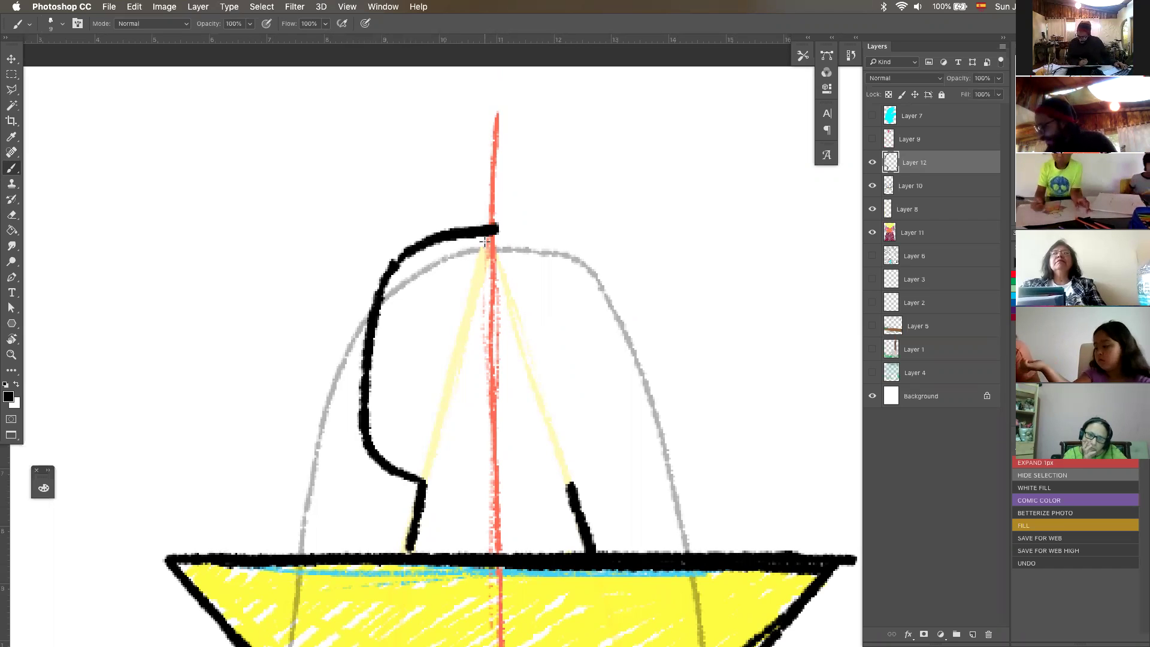
# Step: Circle the outline's end at the center guide in red, undo it, and try another black outline for the head's left half
pyautogui.keyDown('alt'); pyautogui.click(495, 211); pyautogui.keyUp('alt')
pyautogui.moveTo(502, 208)
pyautogui.mouseDown()
pyautogui.moveTo(463, 239)
pyautogui.moveTo(516, 264)
pyautogui.moveTo(509, 211)
pyautogui.moveTo(483, 214)
pyautogui.mouseUp()
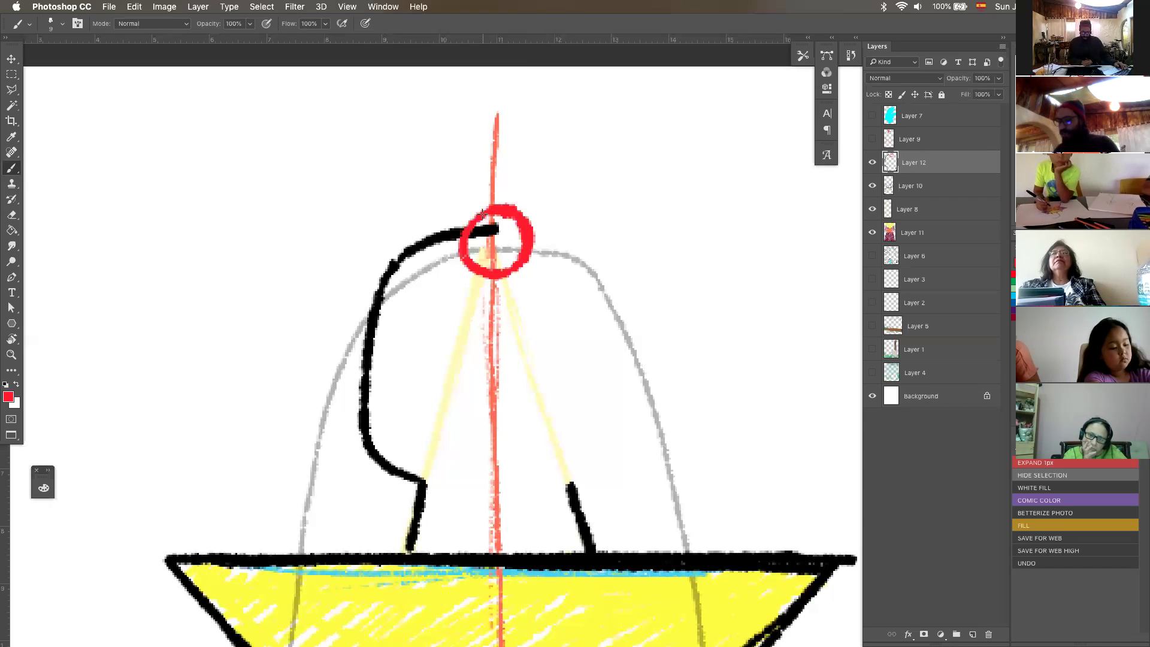
pyautogui.press('super+z')
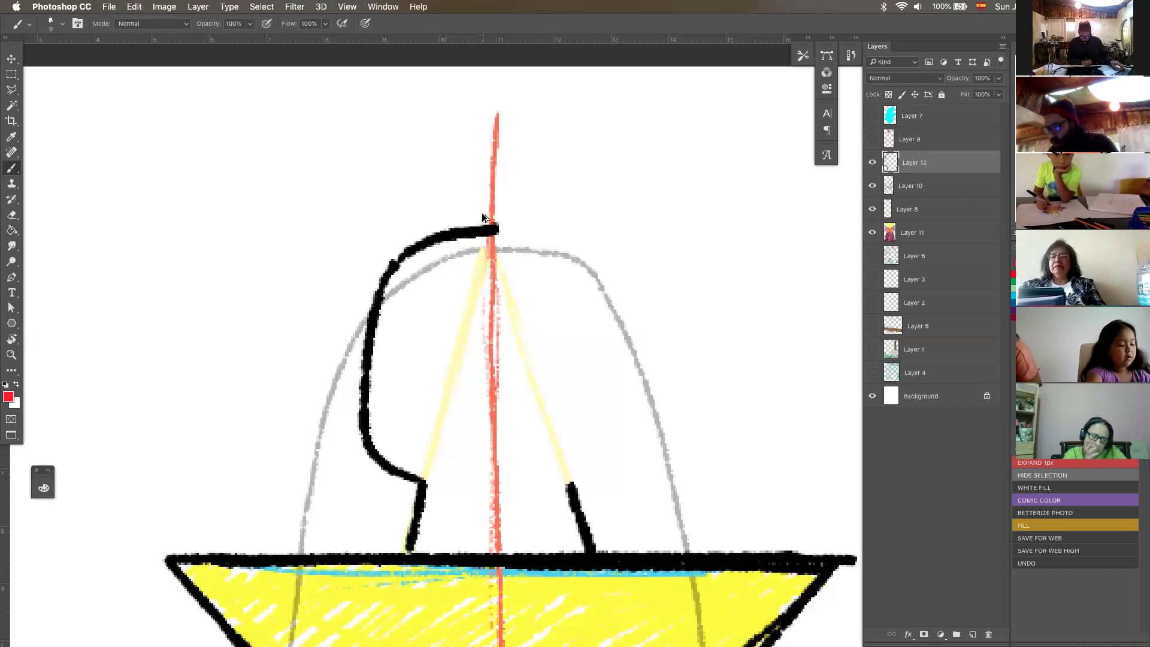
pyautogui.press('d')
pyautogui.press('super+z')
pyautogui.moveTo(496, 233)
pyautogui.mouseDown()
pyautogui.moveTo(424, 254)
pyautogui.moveTo(381, 346)
pyautogui.moveTo(377, 421)
pyautogui.moveTo(423, 476)
pyautogui.mouseUp()
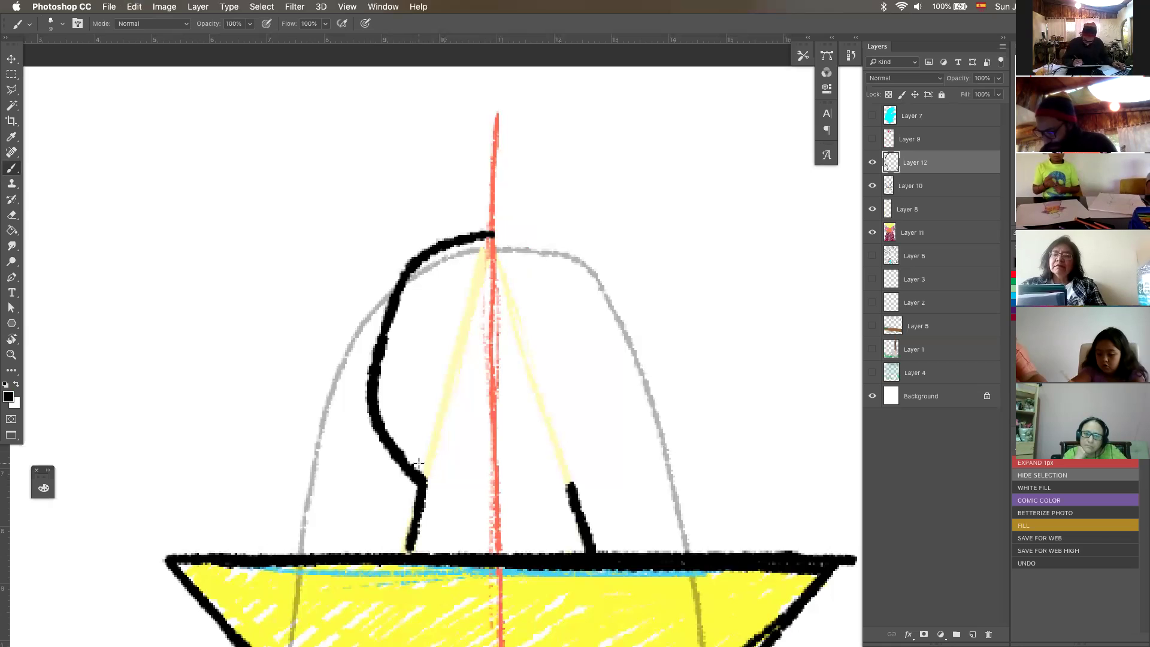
pyautogui.press('super+z')
# Step: Draw both halves of the black head outline on Layer 12, joined at the center guide, and add a zigzag beard along the jaw
pyautogui.moveTo(377, 360)
pyautogui.mouseDown()
pyautogui.moveTo(393, 287)
pyautogui.moveTo(413, 265)
pyautogui.moveTo(491, 235)
pyautogui.mouseUp()
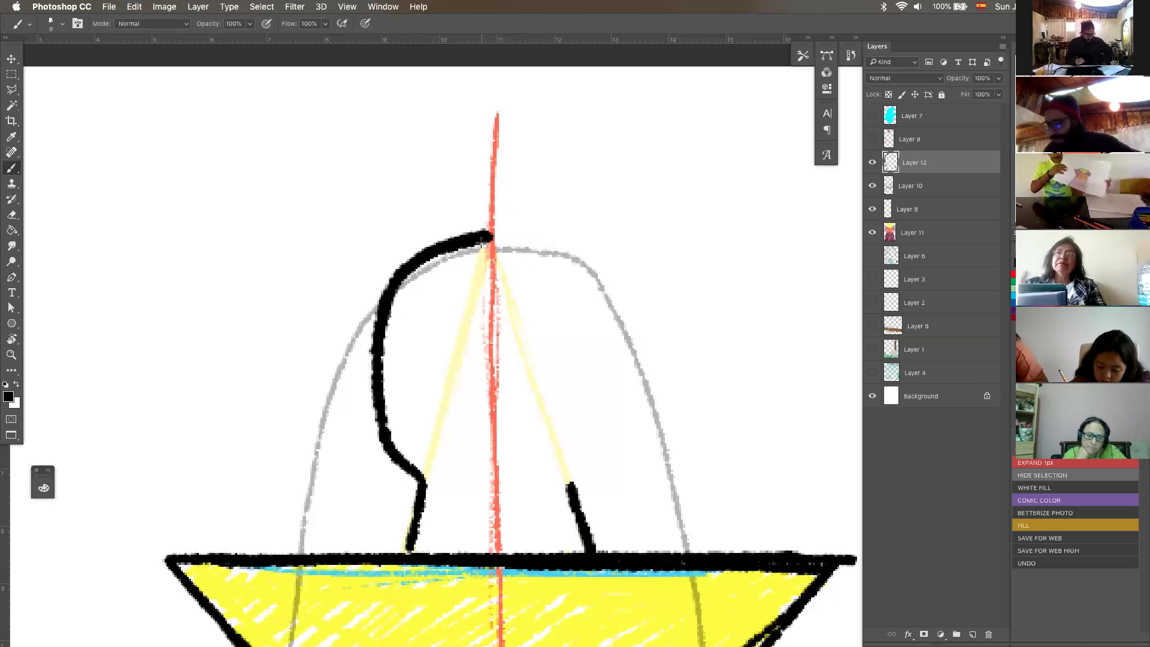
pyautogui.moveTo(493, 233)
pyautogui.mouseDown()
pyautogui.moveTo(563, 249)
pyautogui.moveTo(592, 301)
pyautogui.moveTo(593, 407)
pyautogui.moveTo(567, 490)
pyautogui.mouseUp()
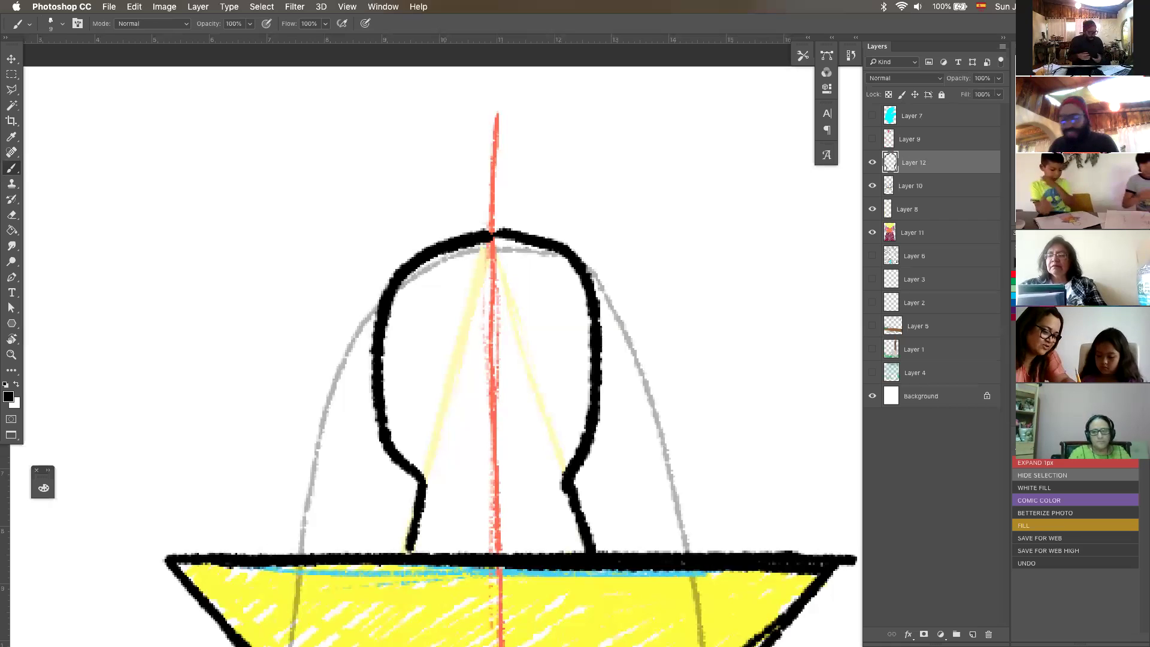
pyautogui.moveTo(485, 232); pyautogui.dragTo(516, 234)
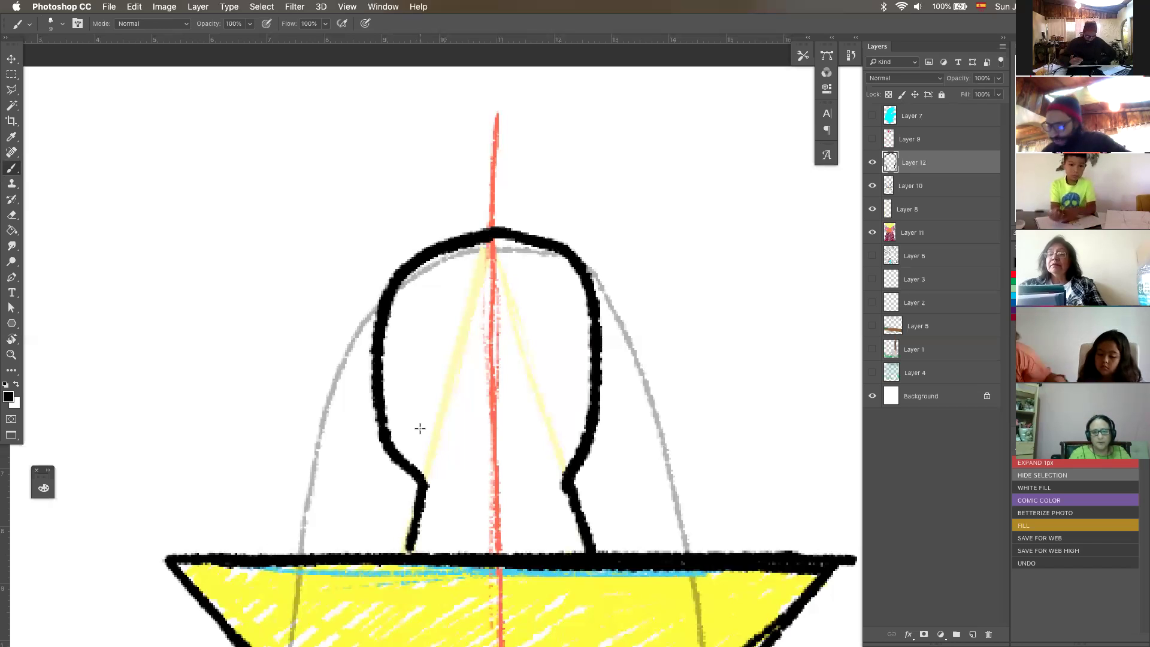
pyautogui.moveTo(421, 478)
pyautogui.mouseDown()
pyautogui.moveTo(447, 503)
pyautogui.moveTo(465, 488)
pyautogui.moveTo(481, 512)
pyautogui.moveTo(483, 494)
pyautogui.moveTo(503, 523)
pyautogui.moveTo(501, 502)
pyautogui.moveTo(516, 521)
pyautogui.moveTo(532, 492)
pyautogui.moveTo(545, 506)
pyautogui.moveTo(545, 484)
pyautogui.moveTo(573, 440)
pyautogui.mouseUp()
pyautogui.moveTo(376, 424); pyautogui.dragTo(424, 487)
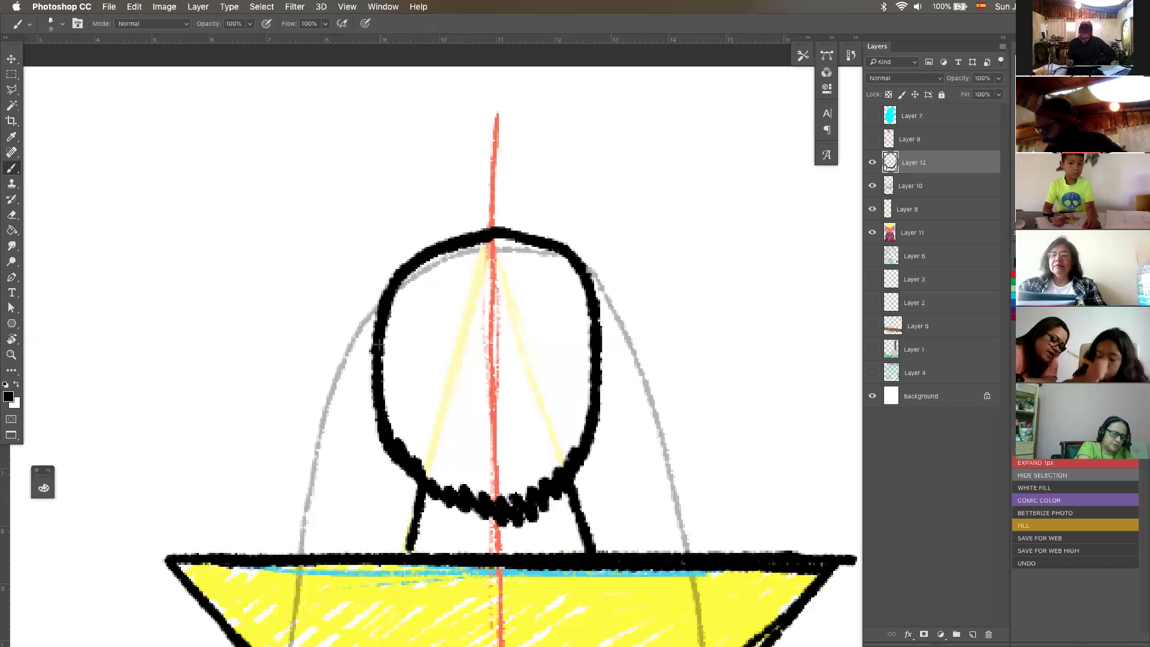
# Step: Create a new layer above Layer 12, and draw a red cross at mid-height on each side of the head with a line joining them
pyautogui.click(873, 139)
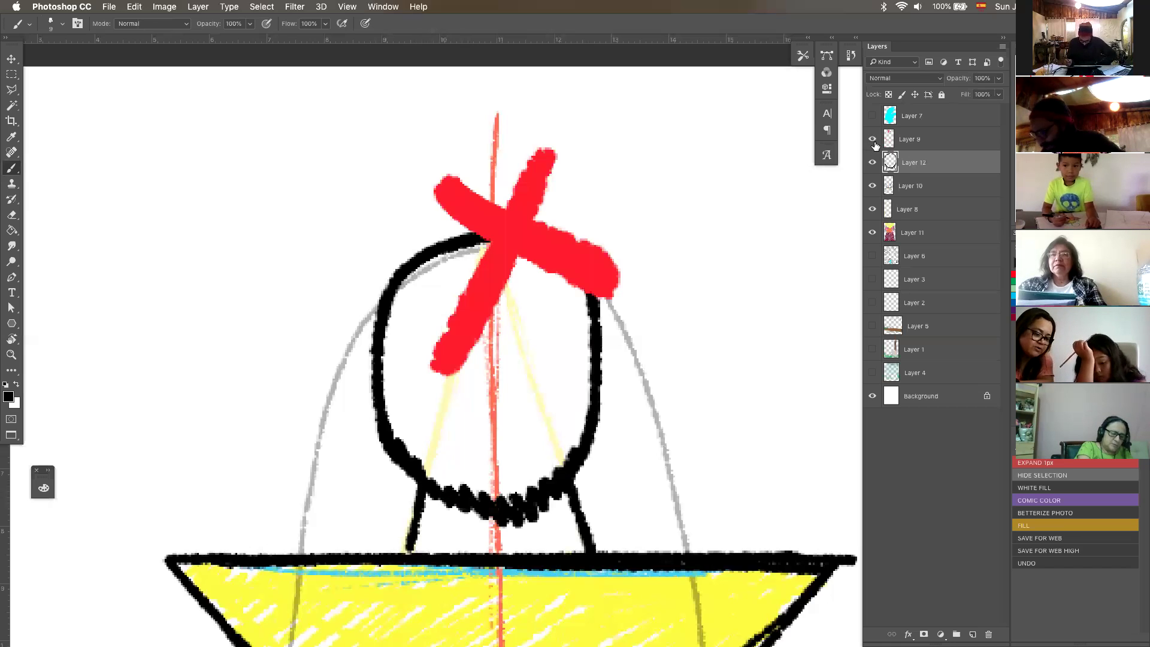
pyautogui.click(873, 139)
pyautogui.click(973, 634)
pyautogui.click(1014, 274)
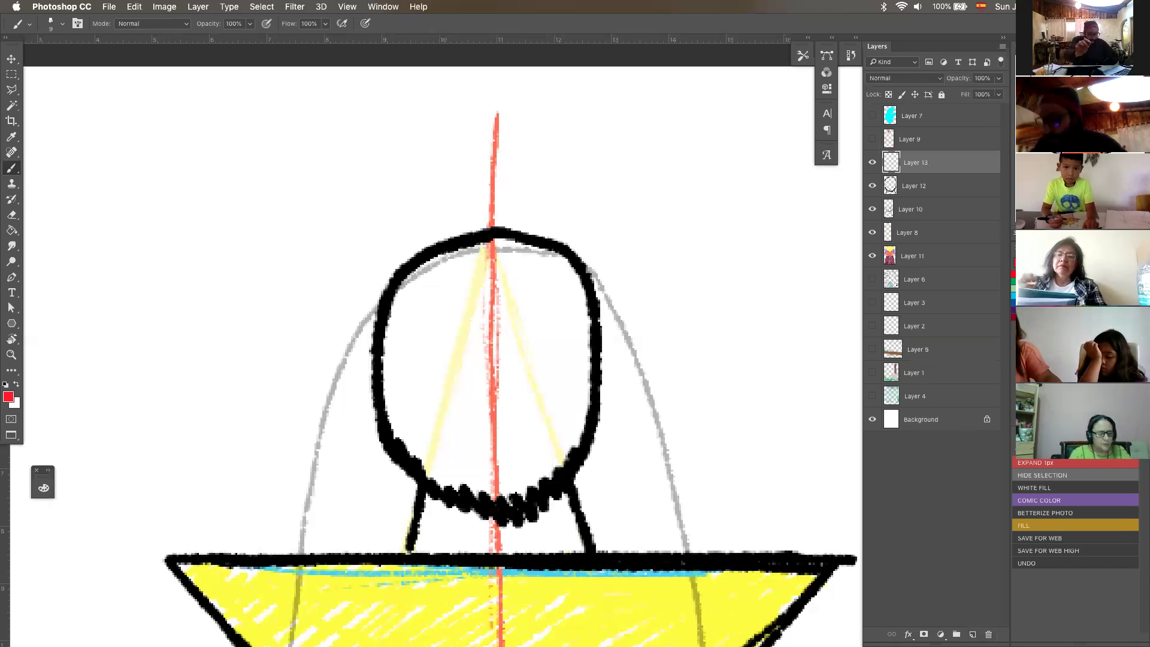
pyautogui.moveTo(356, 355)
pyautogui.mouseDown()
pyautogui.moveTo(395, 378)
pyautogui.moveTo(374, 369)
pyautogui.moveTo(357, 396)
pyautogui.mouseUp()
pyautogui.moveTo(573, 355)
pyautogui.mouseDown()
pyautogui.moveTo(614, 382)
pyautogui.moveTo(574, 390)
pyautogui.mouseUp()
pyautogui.moveTo(379, 368); pyautogui.dragTo(582, 366)
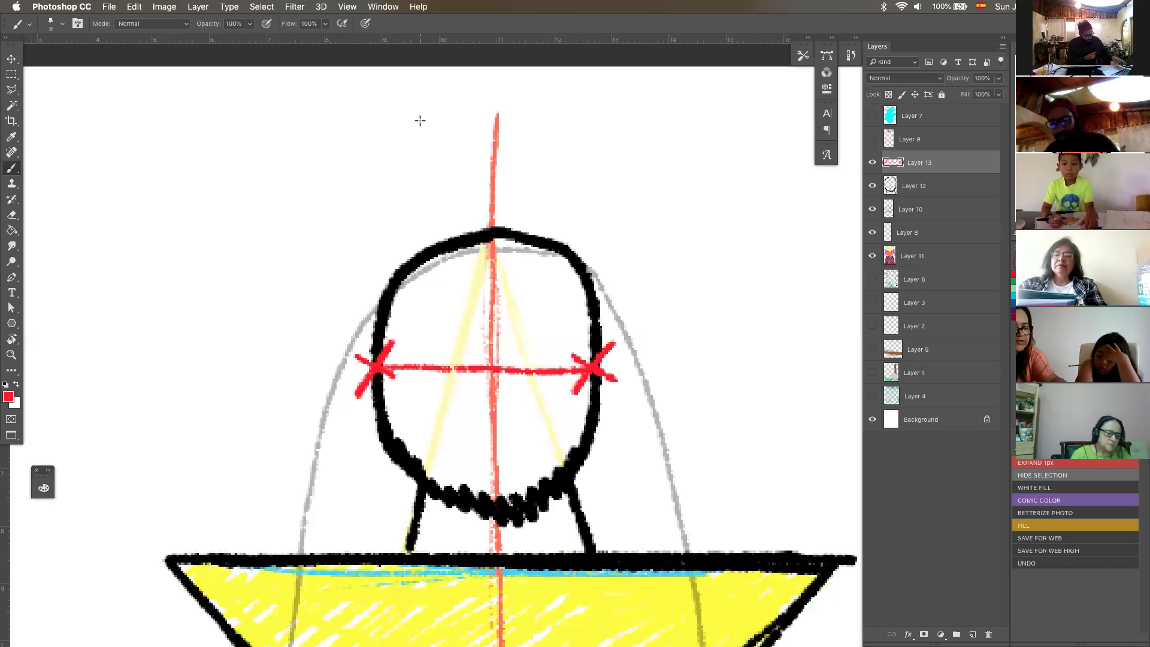
# Step: Undo the red line joining the two crosses, keeping the cross on each side of the head
pyautogui.press('super+z')
pyautogui.press('super+z')
pyautogui.press('super+z')
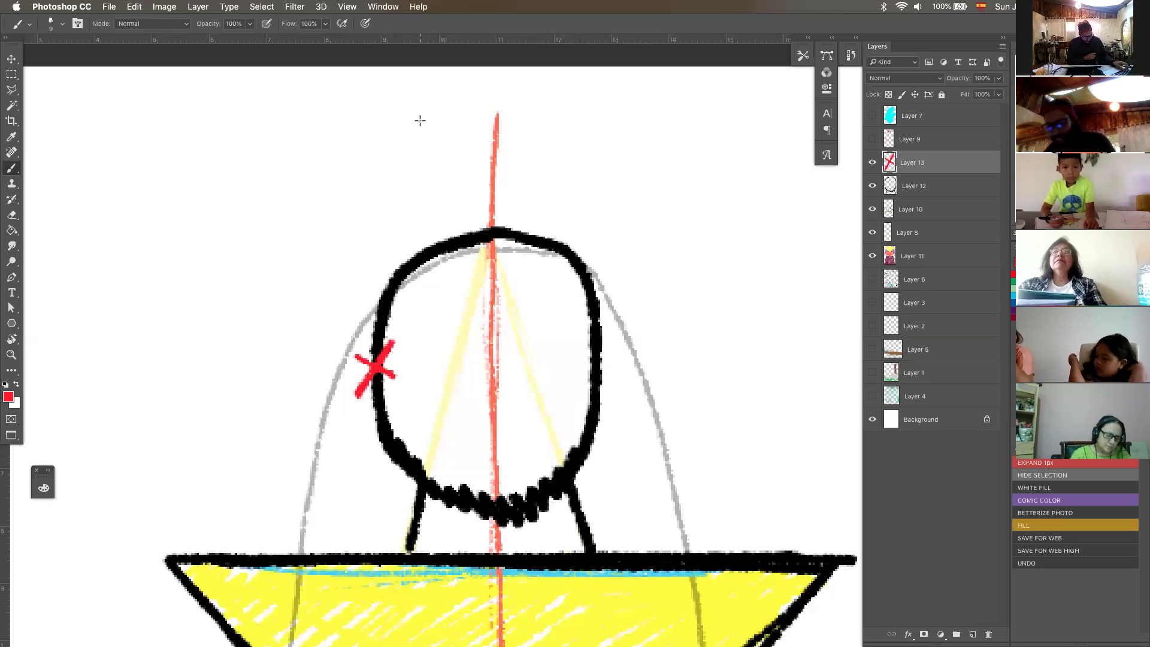
pyautogui.press('shift+super+z')
pyautogui.press('shift+super+z')
# Step: Hide the red crosses, and draw a black ear on each side of the head and a curved smile above the beard on Layer 12
pyautogui.click(974, 634)
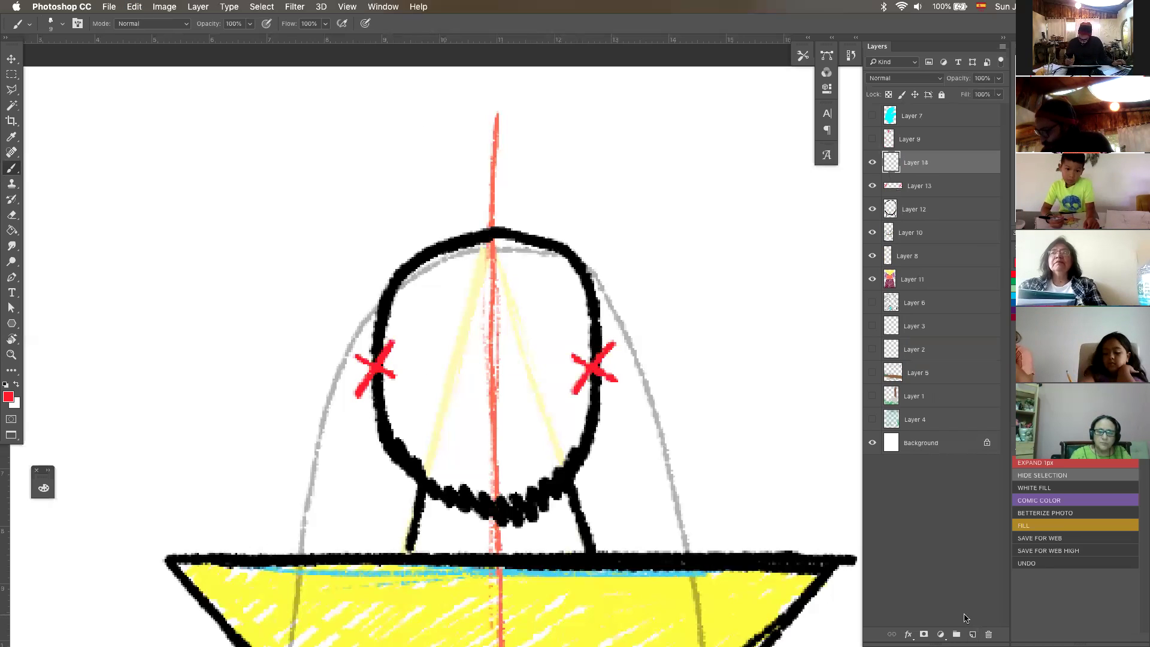
pyautogui.click(872, 163)
pyautogui.click(891, 211)
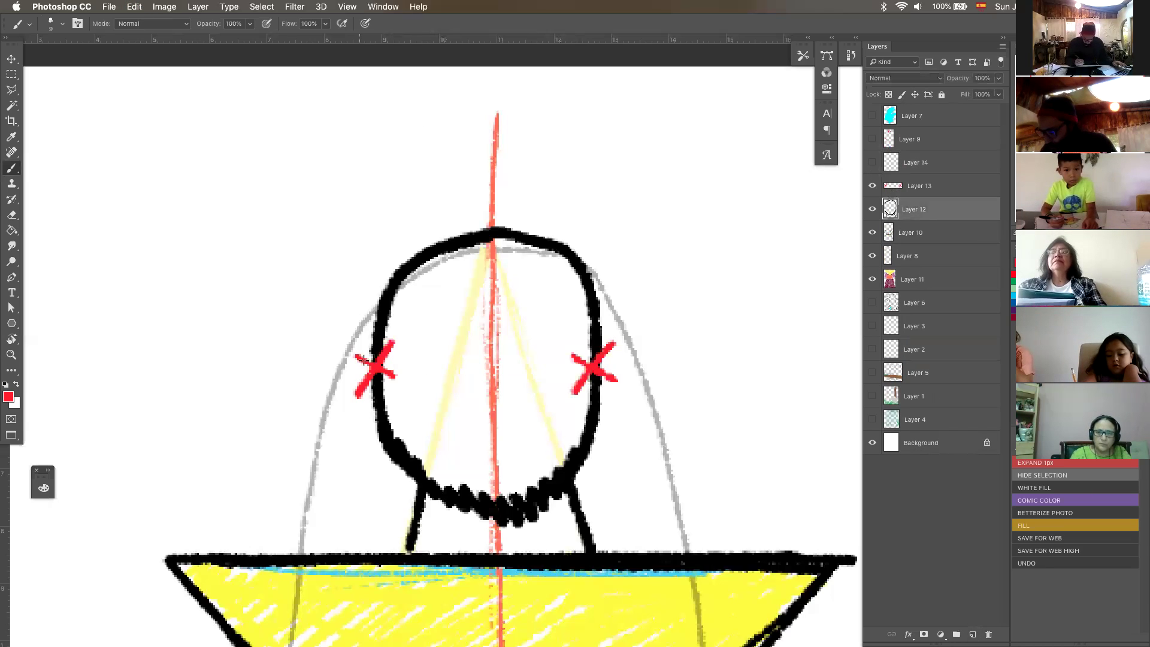
pyautogui.click(872, 186)
pyautogui.moveTo(376, 354)
pyautogui.mouseDown()
pyautogui.moveTo(354, 389)
pyautogui.moveTo(382, 426)
pyautogui.mouseUp()
pyautogui.press('super+z')
pyautogui.press('d')
pyautogui.moveTo(593, 345)
pyautogui.mouseDown()
pyautogui.moveTo(621, 359)
pyautogui.moveTo(613, 417)
pyautogui.moveTo(596, 435)
pyautogui.mouseUp()
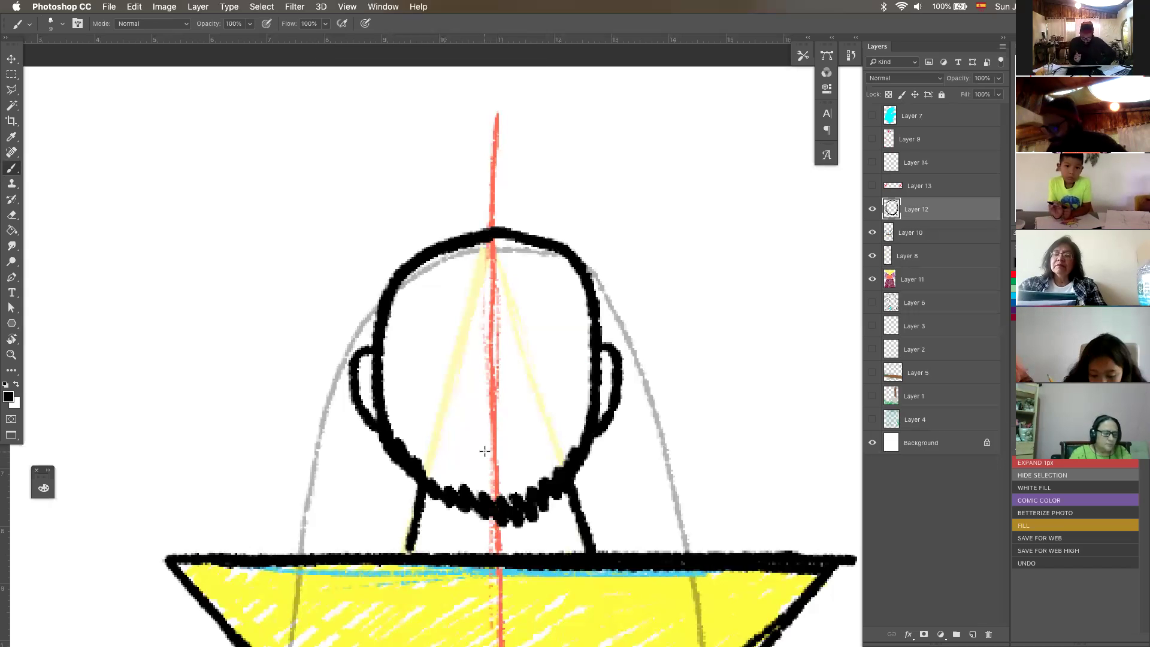
pyautogui.moveTo(470, 455)
pyautogui.mouseDown()
pyautogui.moveTo(508, 471)
pyautogui.moveTo(530, 448)
pyautogui.moveTo(488, 472)
pyautogui.moveTo(471, 455)
pyautogui.mouseUp()
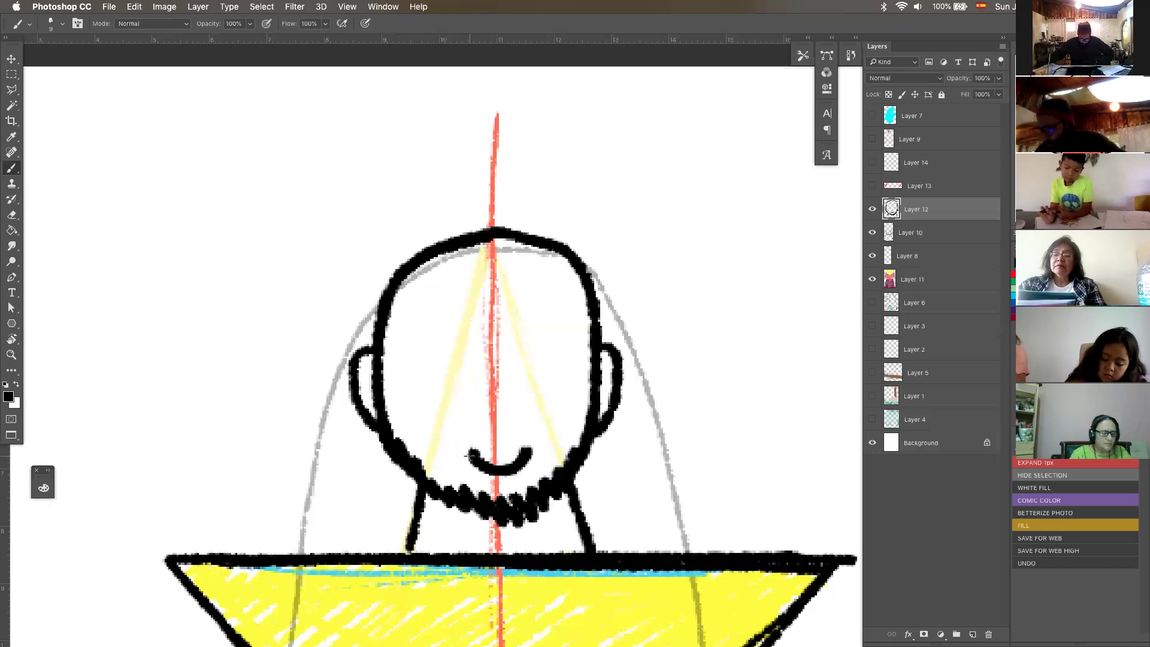
# Step: Try drawing the nose above the mouth as two thick black vertical lines joined at the base
pyautogui.press('z')
pyautogui.moveTo(517, 390); pyautogui.dragTo(539, 391)
pyautogui.press('b')
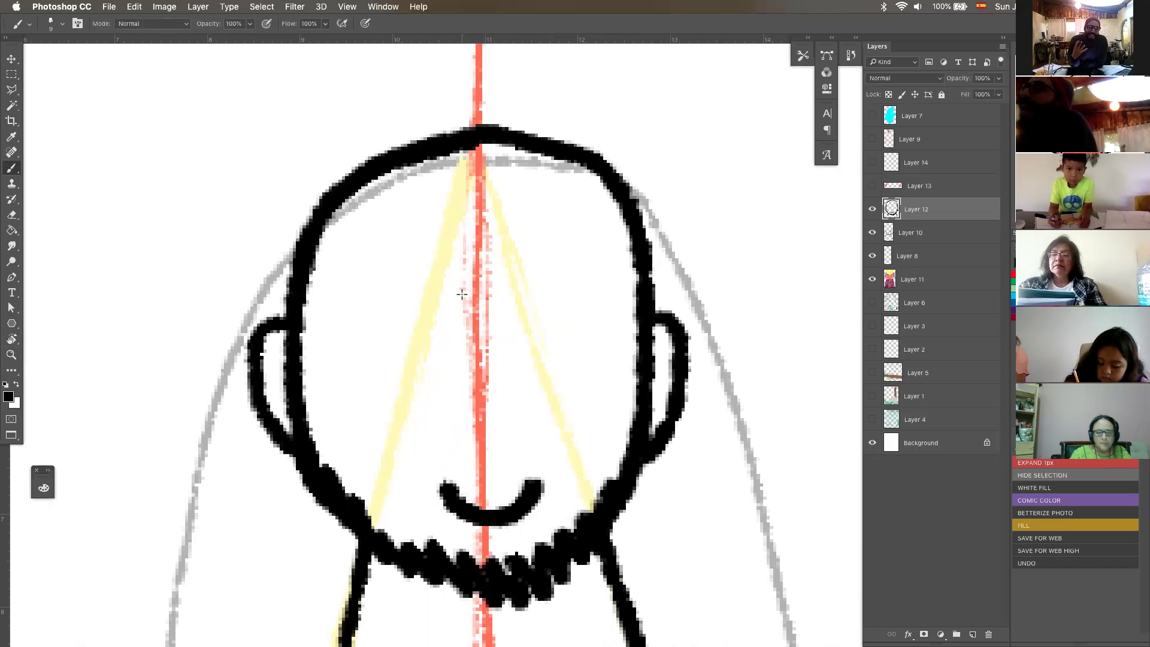
pyautogui.press('z')
pyautogui.moveTo(545, 429)
pyautogui.mouseDown()
pyautogui.moveTo(560, 444)
pyautogui.moveTo(555, 404)
pyautogui.mouseUp()
pyautogui.press('b')
pyautogui.moveTo(445, 295)
pyautogui.mouseDown()
pyautogui.moveTo(450, 431)
pyautogui.moveTo(490, 433)
pyautogui.moveTo(504, 432)
pyautogui.moveTo(508, 299)
pyautogui.moveTo(445, 327)
pyautogui.moveTo(450, 434)
pyautogui.mouseUp()
pyautogui.press('super+z')
pyautogui.press('alt+super+z')
pyautogui.moveTo(444, 289)
pyautogui.mouseDown()
pyautogui.moveTo(446, 433)
pyautogui.moveTo(457, 437)
pyautogui.moveTo(508, 429)
pyautogui.moveTo(501, 289)
pyautogui.mouseUp()
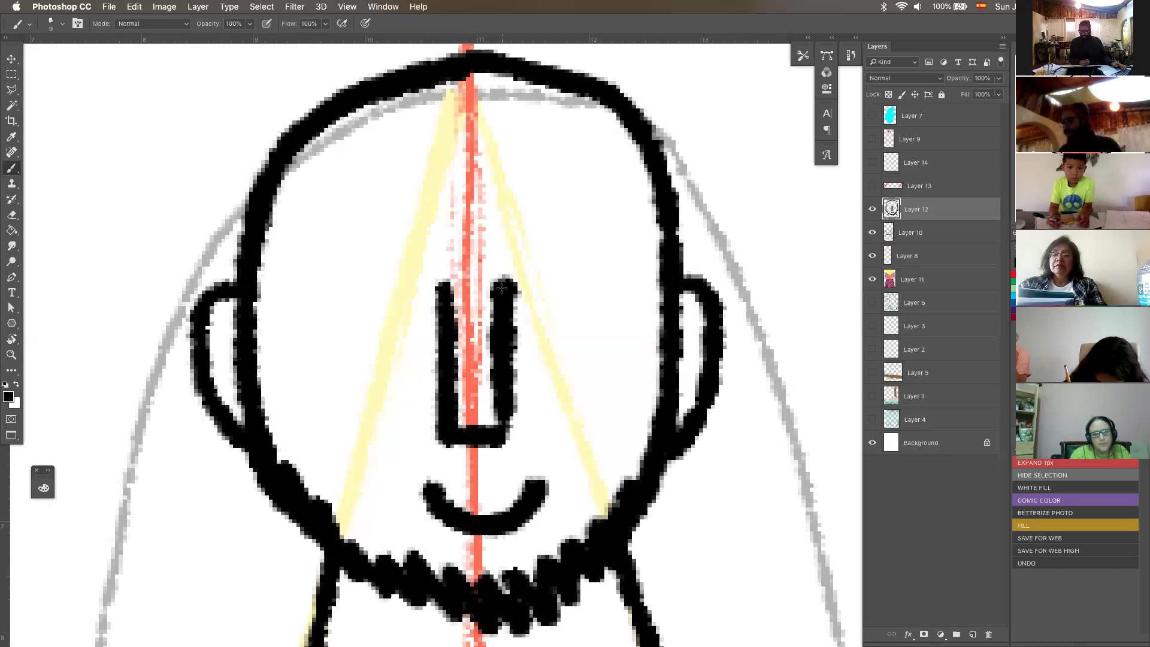
pyautogui.press(']')
pyautogui.press(']')
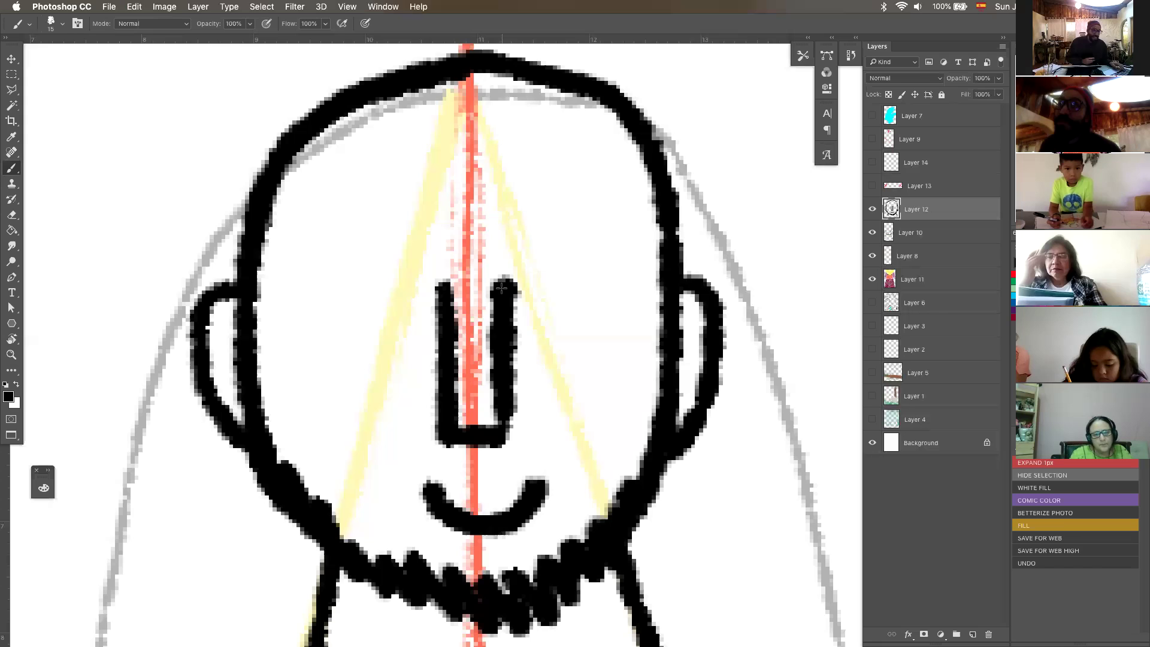
pyautogui.press('super+alt+z')
pyautogui.press('super+alt+z')
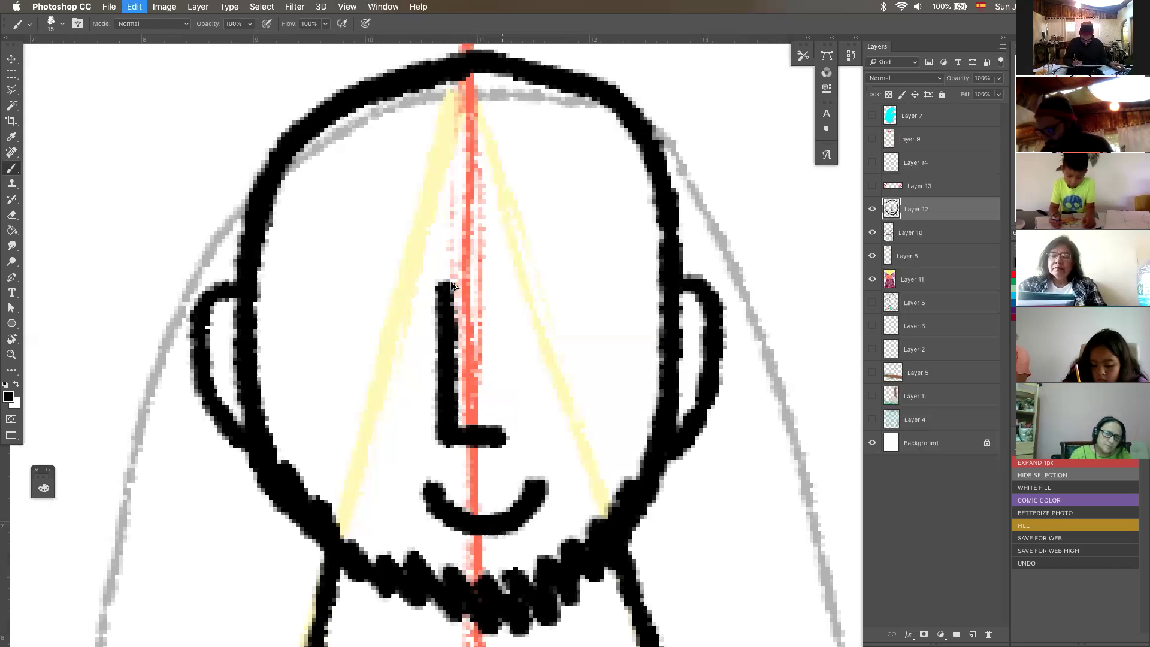
# Step: Redraw the nose on Layer 12 with a smaller brush as two thin vertical lines joined by a short base line
pyautogui.moveTo(444, 272)
pyautogui.mouseDown()
pyautogui.moveTo(441, 431)
pyautogui.moveTo(519, 426)
pyautogui.moveTo(510, 432)
pyautogui.moveTo(513, 258)
pyautogui.mouseUp()
pyautogui.press('super+alt+z')
pyautogui.press('[')
pyautogui.press('[')
pyautogui.press('[')
pyautogui.press('[')
pyautogui.press('[')
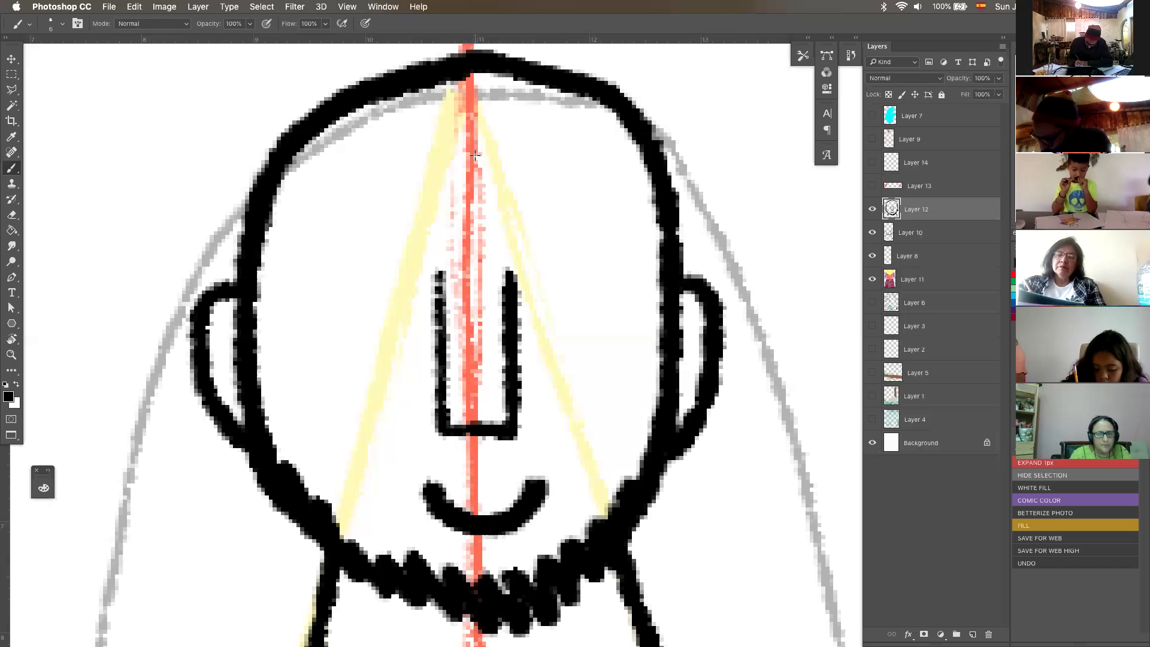
# Step: Draw a small black circle on the forehead on Layer 12, and color its inside red on Layer 11
pyautogui.moveTo(468, 133)
pyautogui.mouseDown()
pyautogui.moveTo(446, 157)
pyautogui.moveTo(452, 188)
pyautogui.moveTo(489, 192)
pyautogui.moveTo(501, 152)
pyautogui.moveTo(457, 141)
pyautogui.mouseUp()
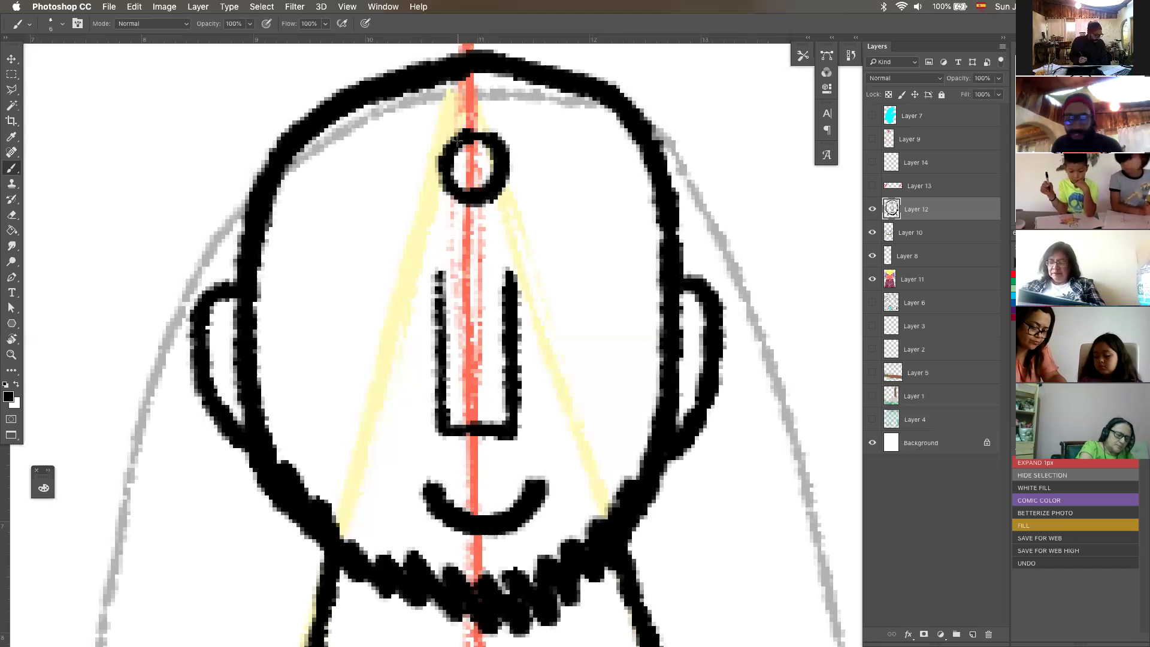
pyautogui.click(911, 282)
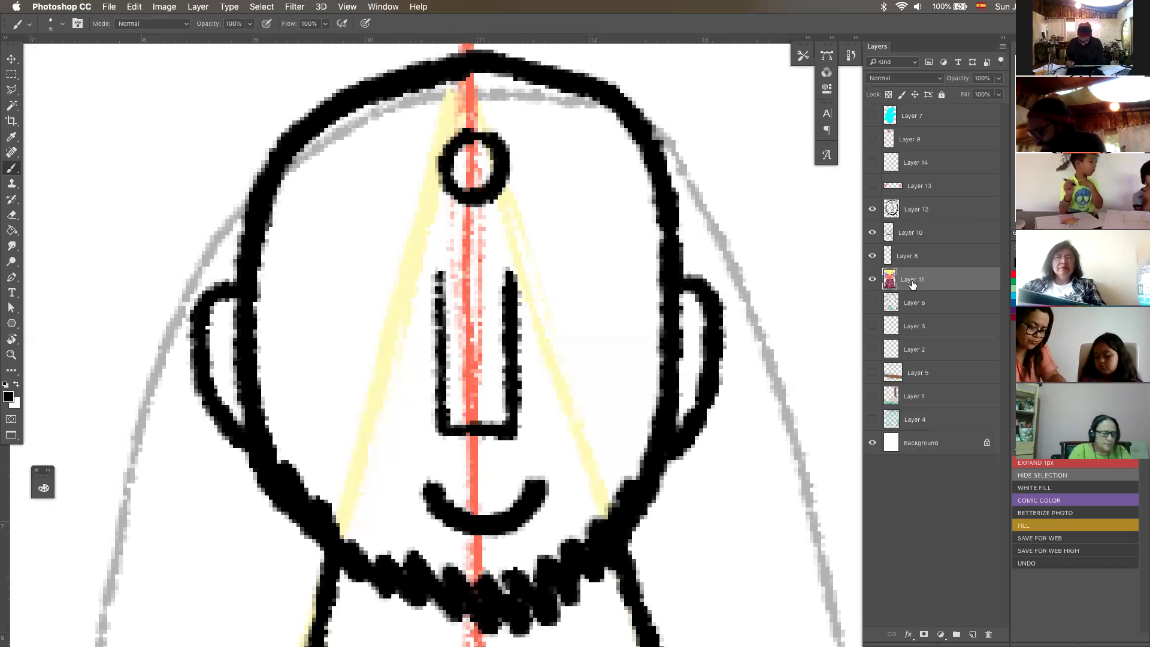
pyautogui.click(1017, 275)
pyautogui.moveTo(479, 149)
pyautogui.mouseDown()
pyautogui.moveTo(485, 172)
pyautogui.moveTo(462, 165)
pyautogui.moveTo(489, 175)
pyautogui.mouseUp()
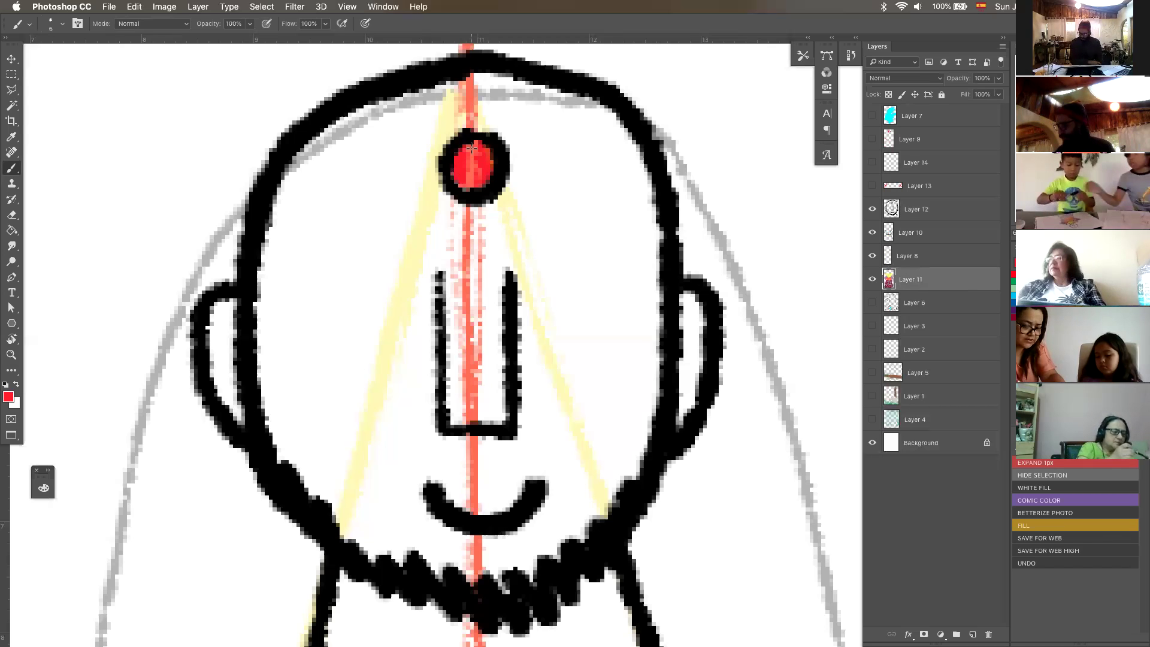
# Step: On Layer 12, draw a black rectangular eyebrow outline on each side of the face, above the nose
pyautogui.click(897, 211)
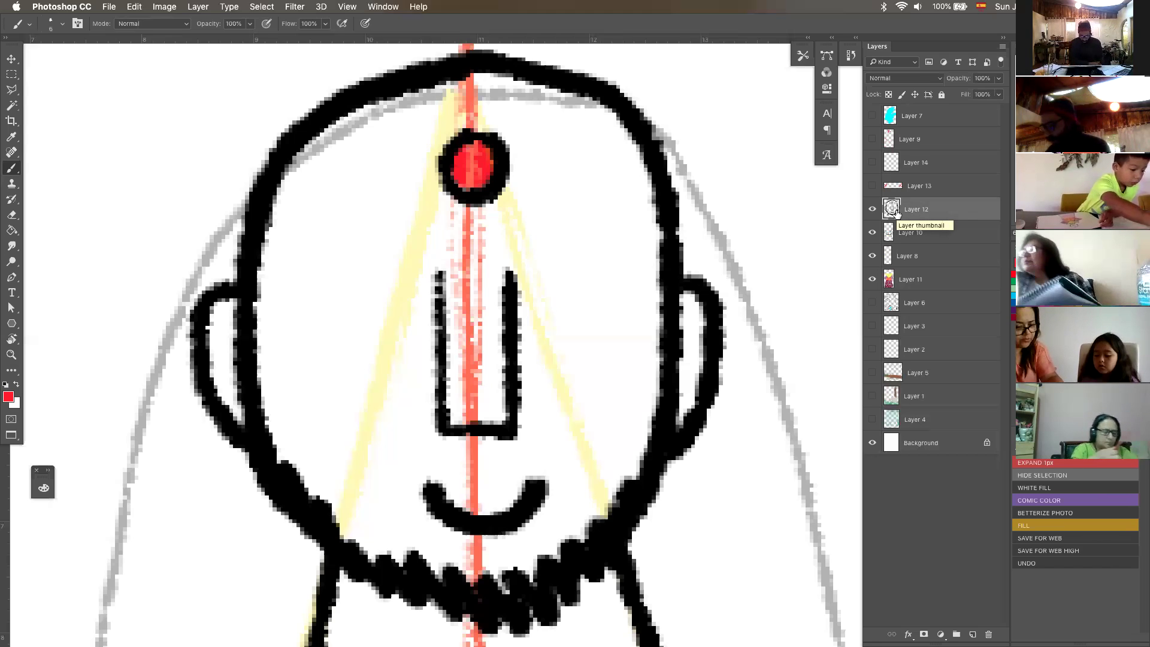
pyautogui.press('d')
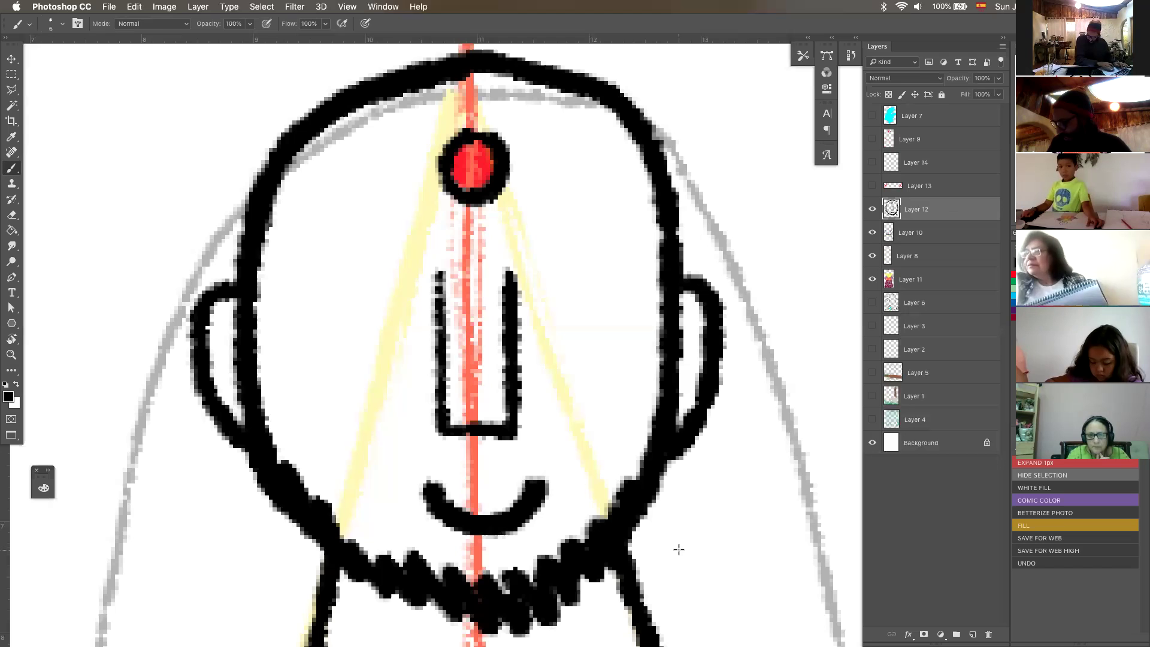
pyautogui.click(1068, 554)
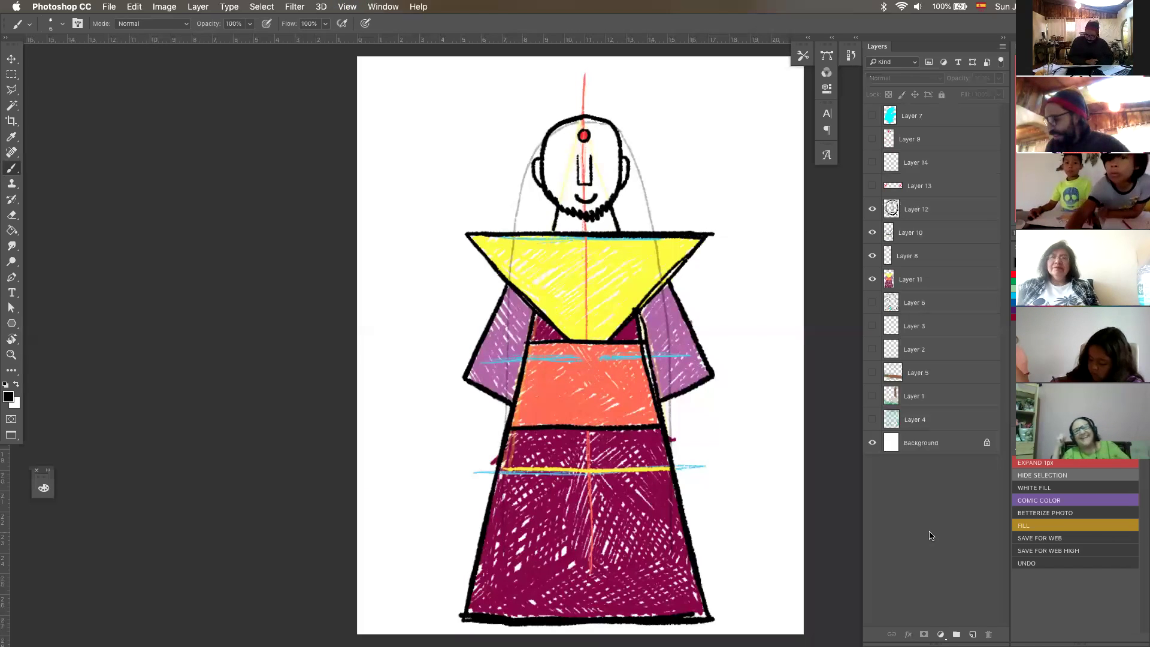
pyautogui.click(897, 203)
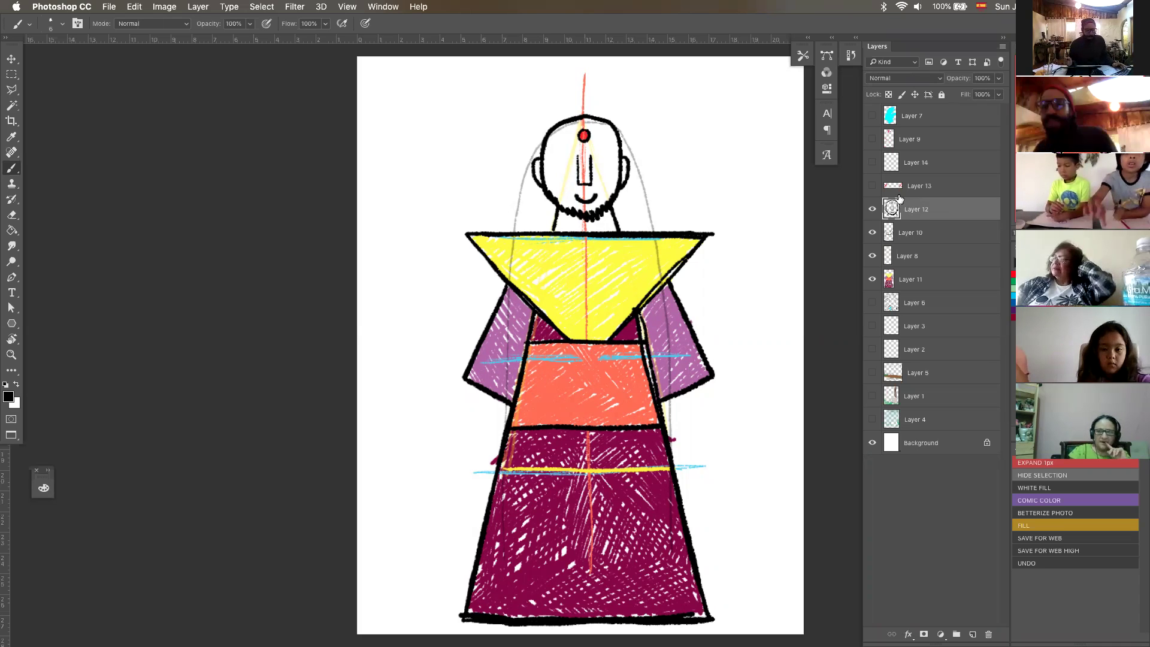
pyautogui.press('z')
pyautogui.click(596, 152)
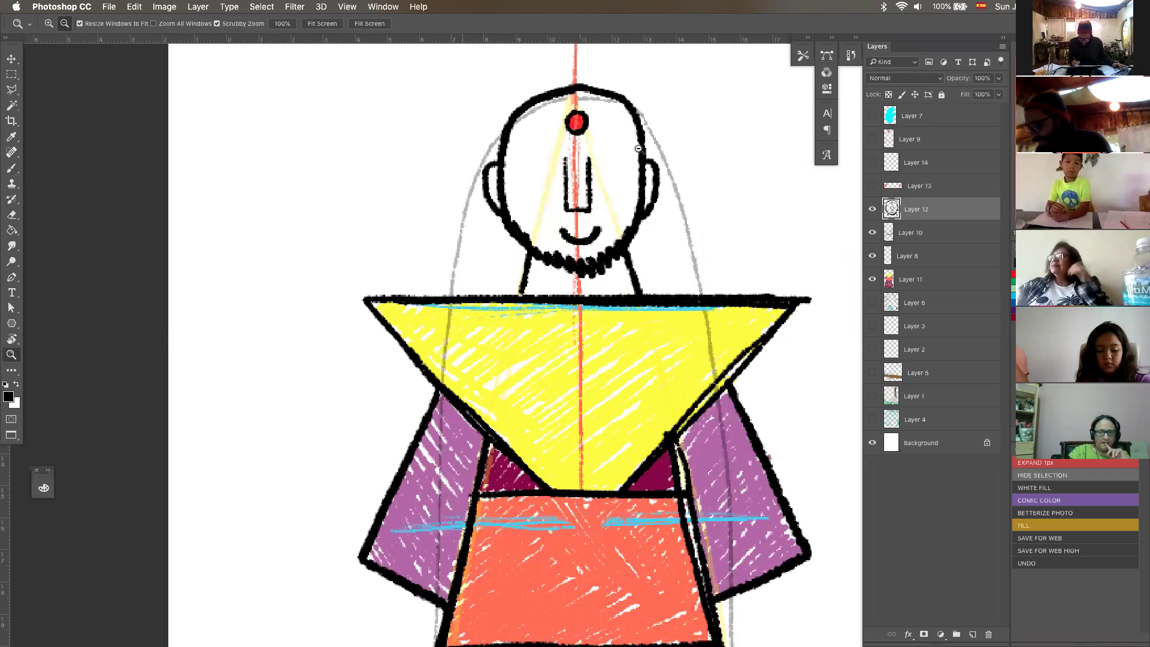
pyautogui.moveTo(638, 149); pyautogui.dragTo(671, 150)
pyautogui.moveTo(615, 220)
pyautogui.mouseDown()
pyautogui.moveTo(563, 313)
pyautogui.moveTo(608, 311)
pyautogui.moveTo(632, 268)
pyautogui.mouseUp()
pyautogui.press('b')
pyautogui.moveTo(327, 198)
pyautogui.mouseDown()
pyautogui.moveTo(335, 169)
pyautogui.moveTo(403, 183)
pyautogui.moveTo(401, 192)
pyautogui.moveTo(339, 164)
pyautogui.moveTo(376, 200)
pyautogui.moveTo(414, 197)
pyautogui.mouseUp()
pyautogui.moveTo(599, 192)
pyautogui.mouseDown()
pyautogui.moveTo(528, 194)
pyautogui.moveTo(530, 162)
pyautogui.moveTo(610, 153)
pyautogui.moveTo(558, 186)
pyautogui.mouseUp()
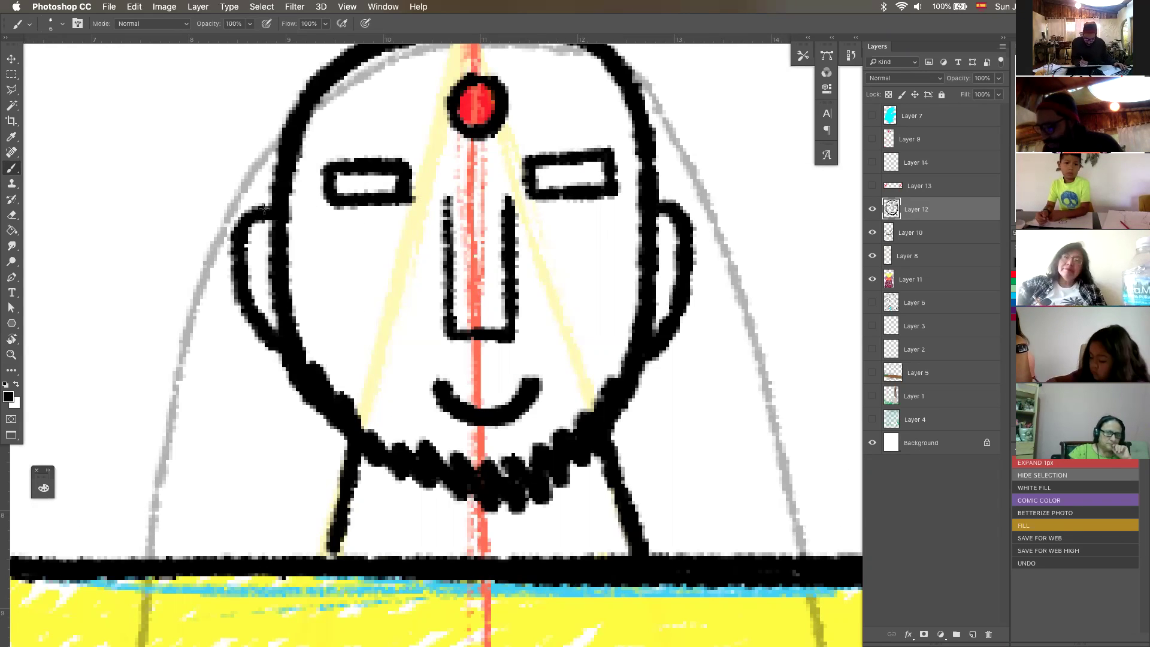
# Step: Paint a red X at each side of the nose's upper end and undo both marks
pyautogui.moveTo(444, 210)
pyautogui.mouseDown()
pyautogui.moveTo(444, 187)
pyautogui.moveTo(459, 203)
pyautogui.moveTo(425, 211)
pyautogui.mouseUp()
pyautogui.click(1014, 274)
pyautogui.moveTo(496, 174); pyautogui.dragTo(526, 209)
pyautogui.moveTo(520, 172); pyautogui.dragTo(493, 216)
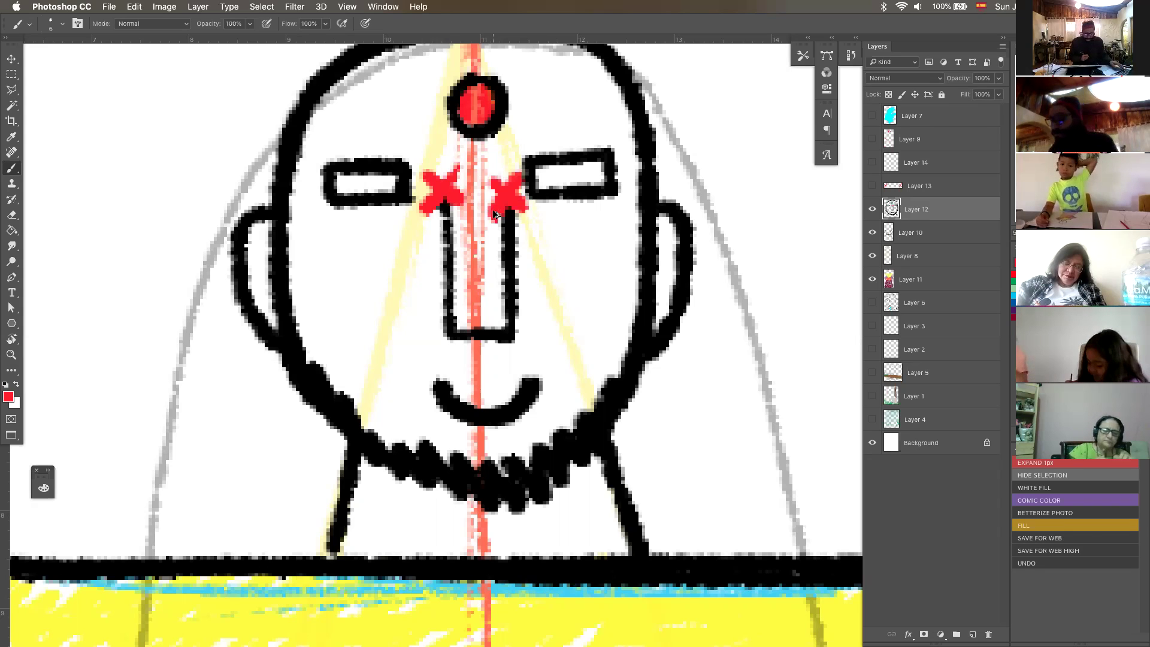
pyautogui.press('super+z')
pyautogui.press('super+z')
pyautogui.press('super+z')
pyautogui.press('super+z')
pyautogui.press('super+z')
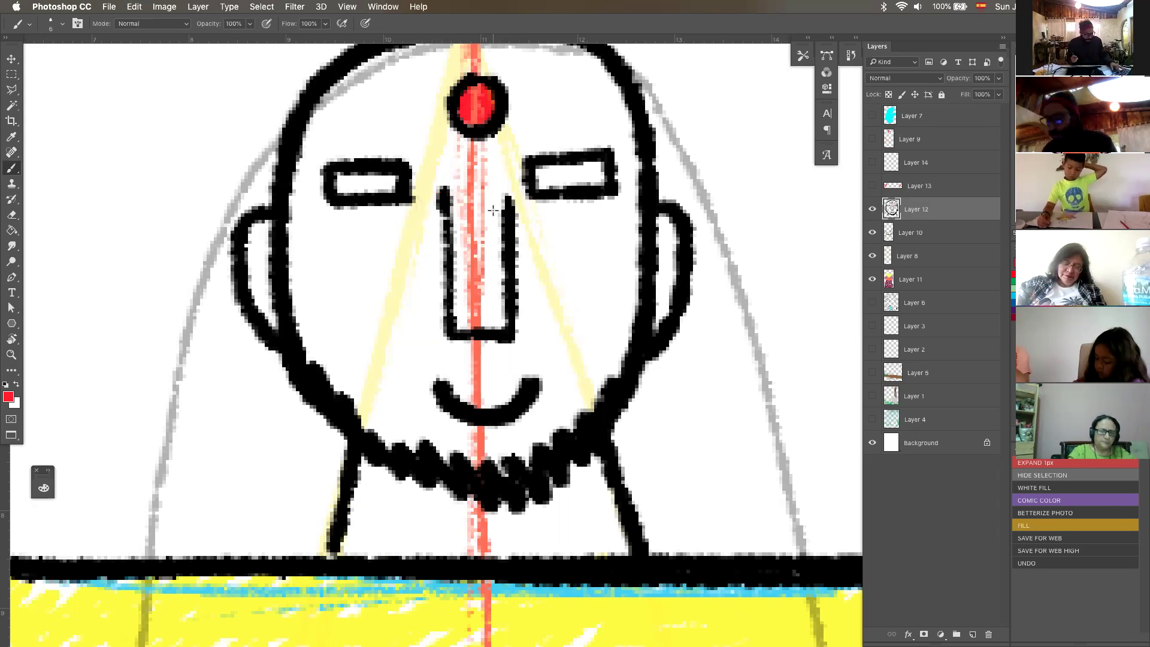
# Step: Add a new layer above Layer 12 and draw a black downward-curving closed eye beneath each eyebrow
pyautogui.press('l')
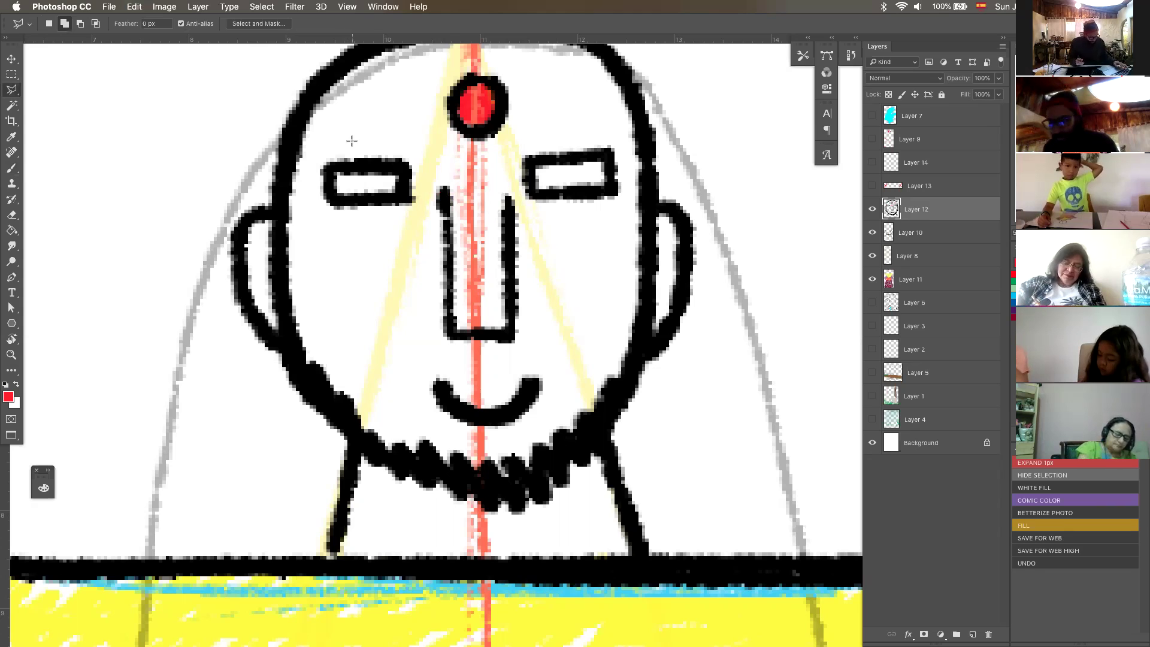
pyautogui.press('b')
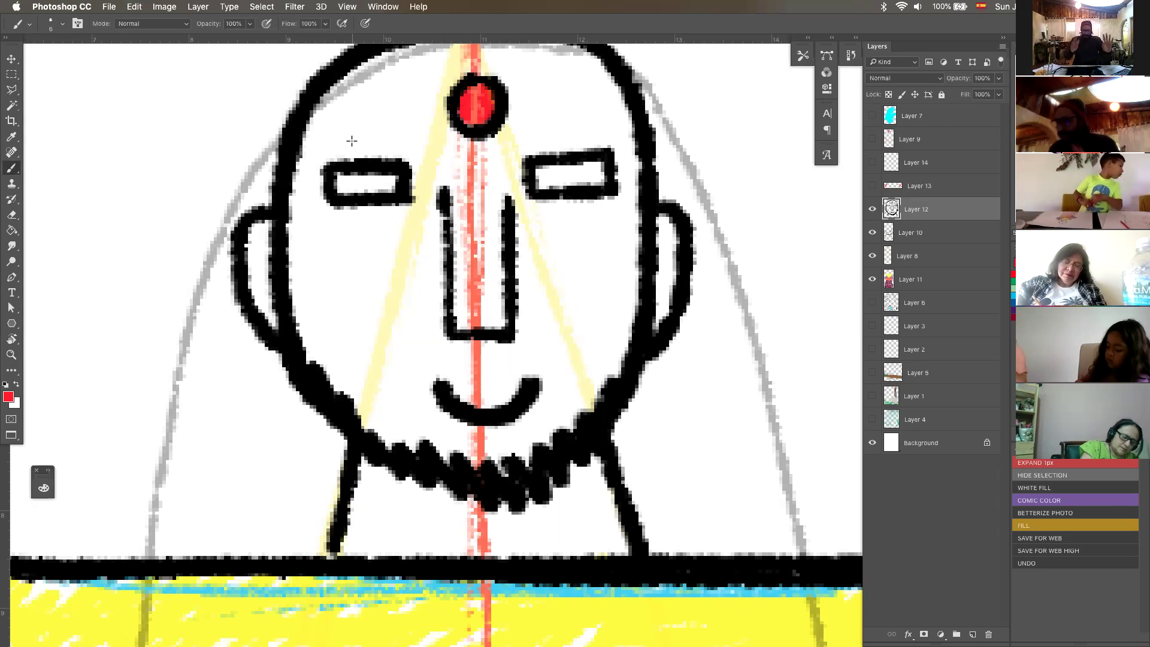
pyautogui.press('d')
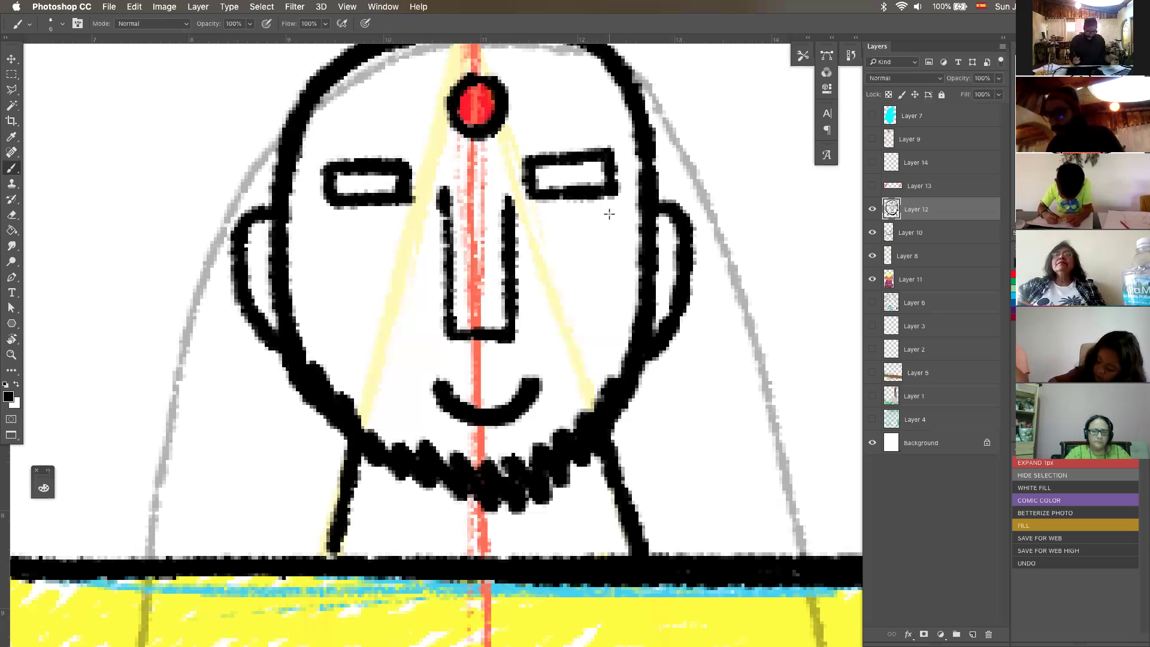
pyautogui.click(973, 634)
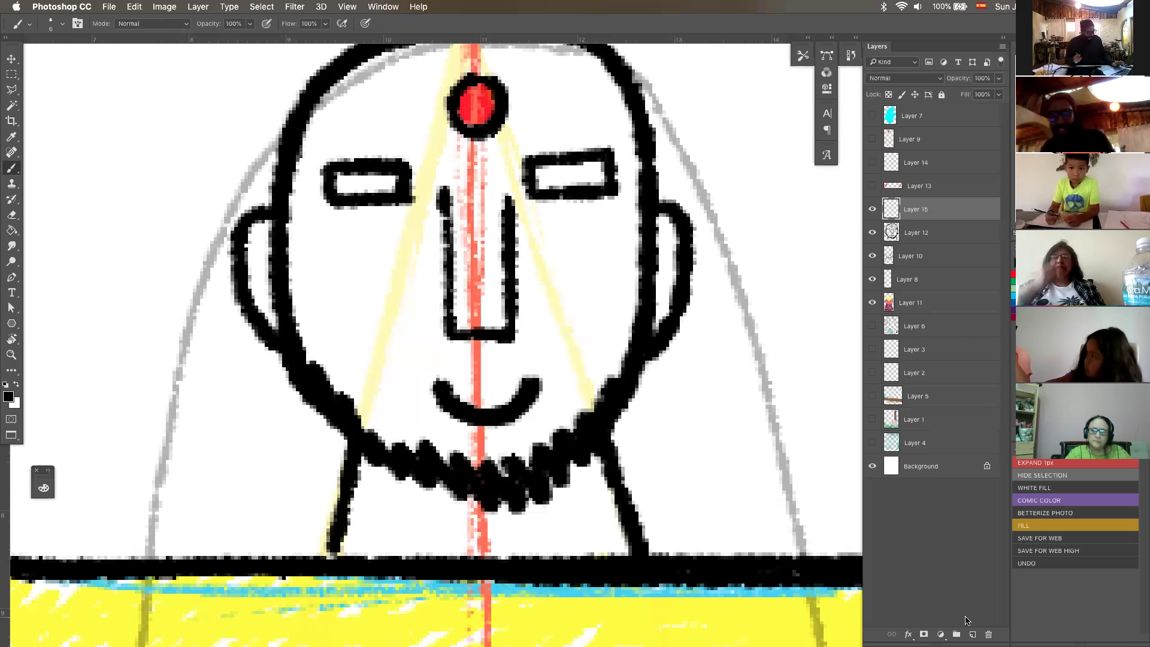
pyautogui.press('z')
pyautogui.scroll(2, 545, 291)
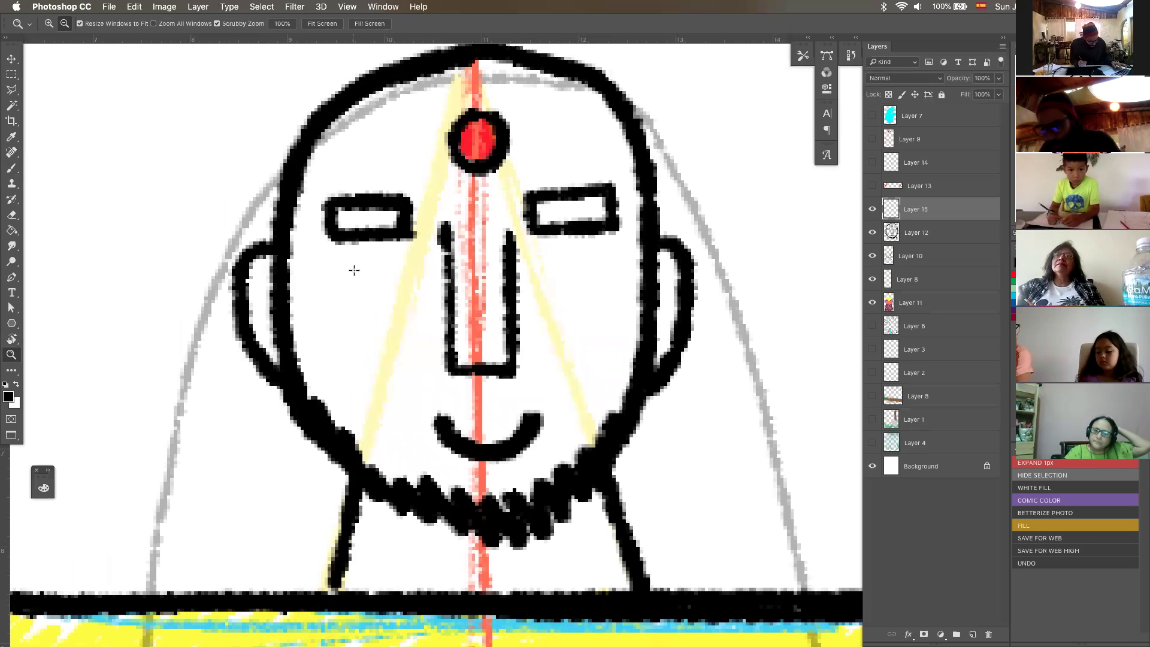
pyautogui.press('b')
pyautogui.moveTo(343, 265)
pyautogui.mouseDown()
pyautogui.moveTo(387, 285)
pyautogui.moveTo(406, 270)
pyautogui.mouseUp()
pyautogui.moveTo(538, 263)
pyautogui.mouseDown()
pyautogui.moveTo(584, 286)
pyautogui.moveTo(607, 263)
pyautogui.mouseUp()
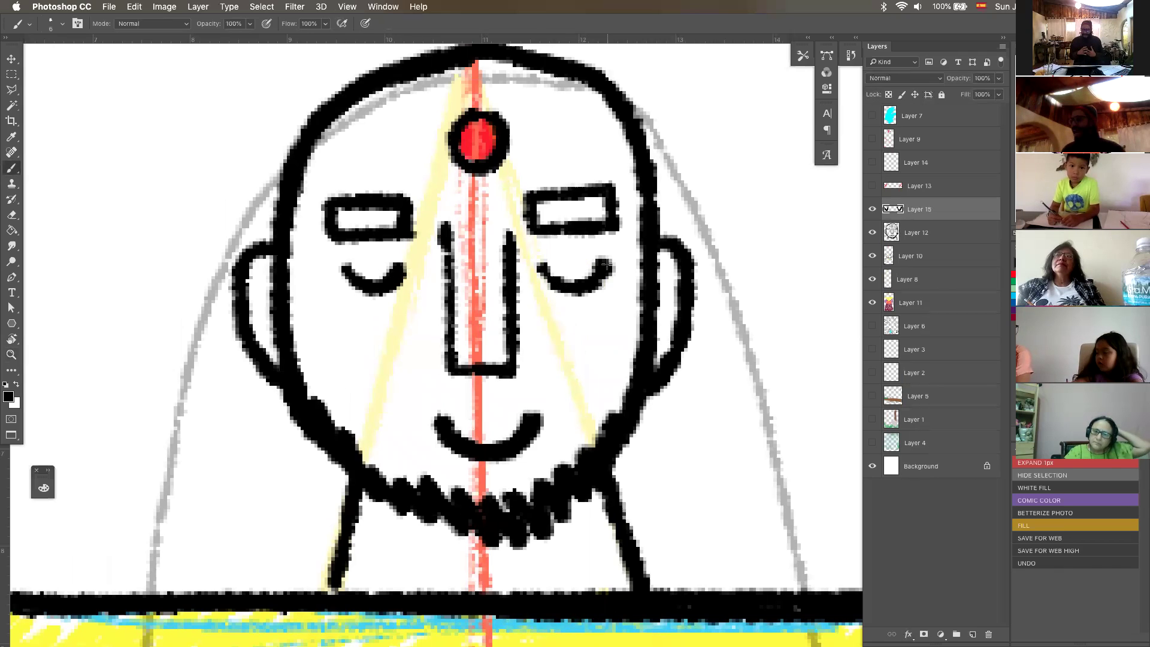
# Step: Rotate the closed eyes upside down with Free Transform so they arch upward
pyautogui.press('z')
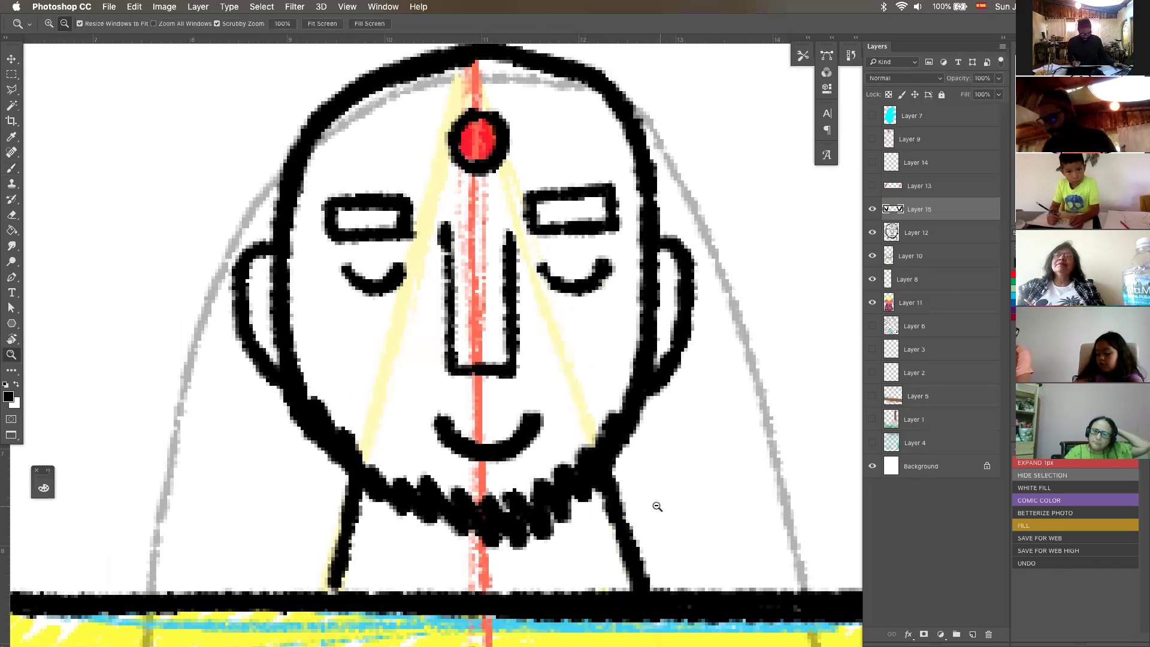
pyautogui.keyDown('alt'); pyautogui.click(632, 516); pyautogui.keyUp('alt')
pyautogui.moveTo(632, 517); pyautogui.dragTo(528, 530)
pyautogui.moveTo(653, 552); pyautogui.dragTo(570, 448)
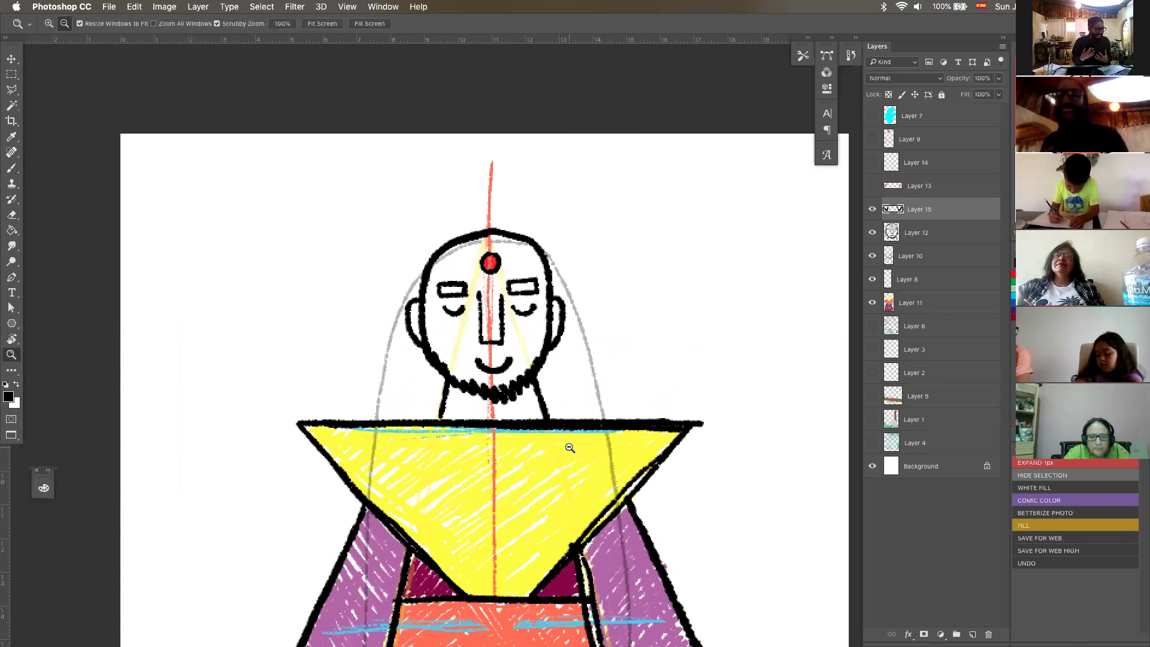
pyautogui.click(525, 326)
pyautogui.press('super+t')
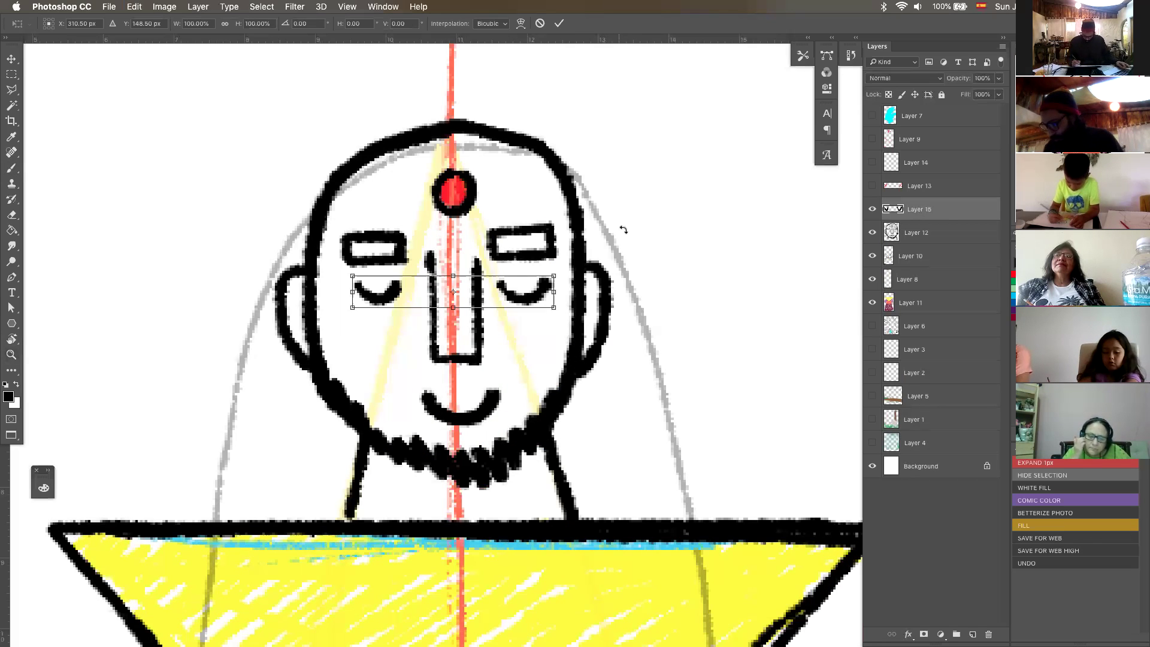
pyautogui.moveTo(621, 231); pyautogui.dragTo(288, 335)
pyautogui.press('Return')
pyautogui.press('z')
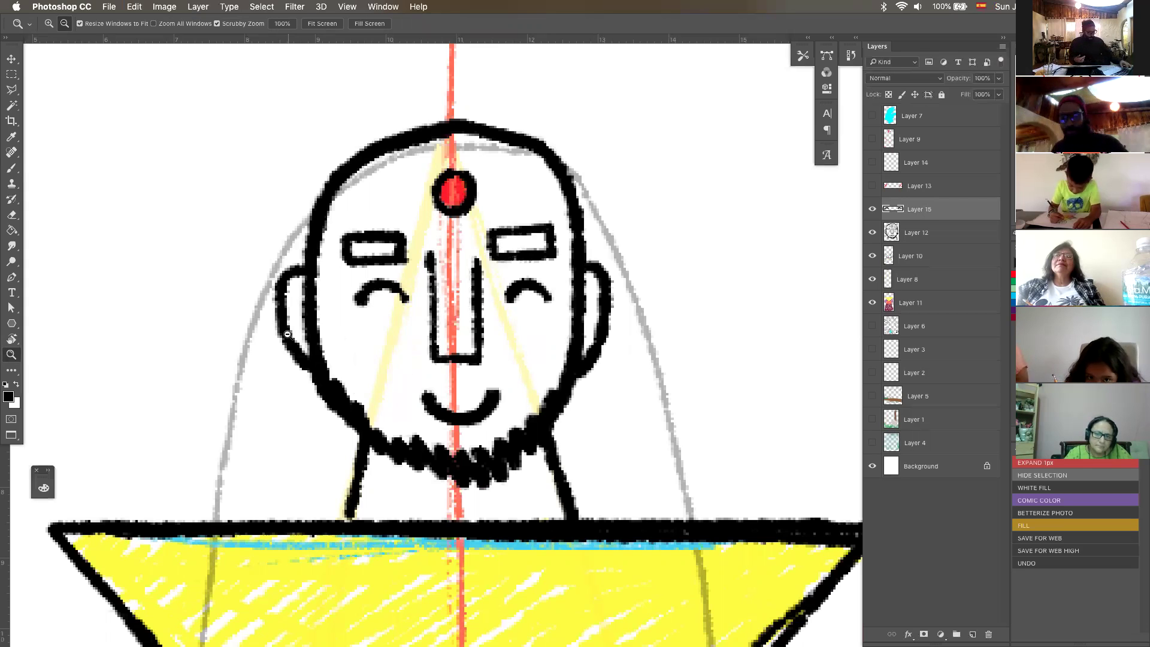
# Step: Rotate the eyes back with Free Transform so they curve downward again
pyautogui.press('super+t')
pyautogui.moveTo(639, 260); pyautogui.dragTo(326, 343)
pyautogui.press('Return')
pyautogui.press('z')
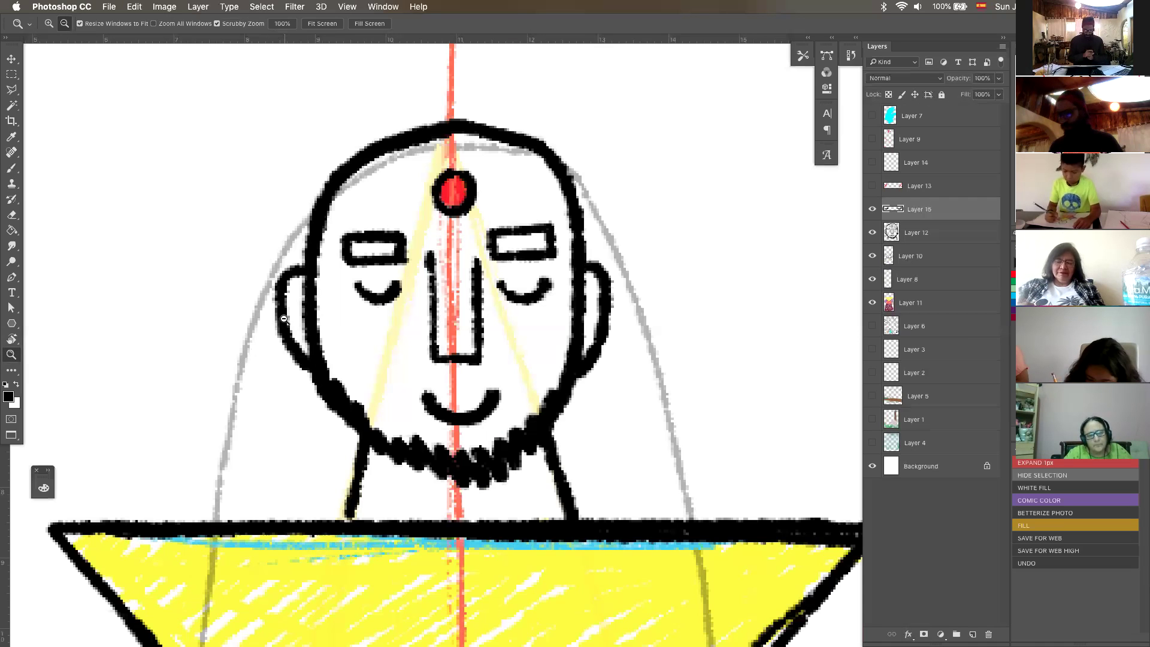
# Step: Try the closed eyes turned upside down once more and undo the rotation
pyautogui.press('super+t')
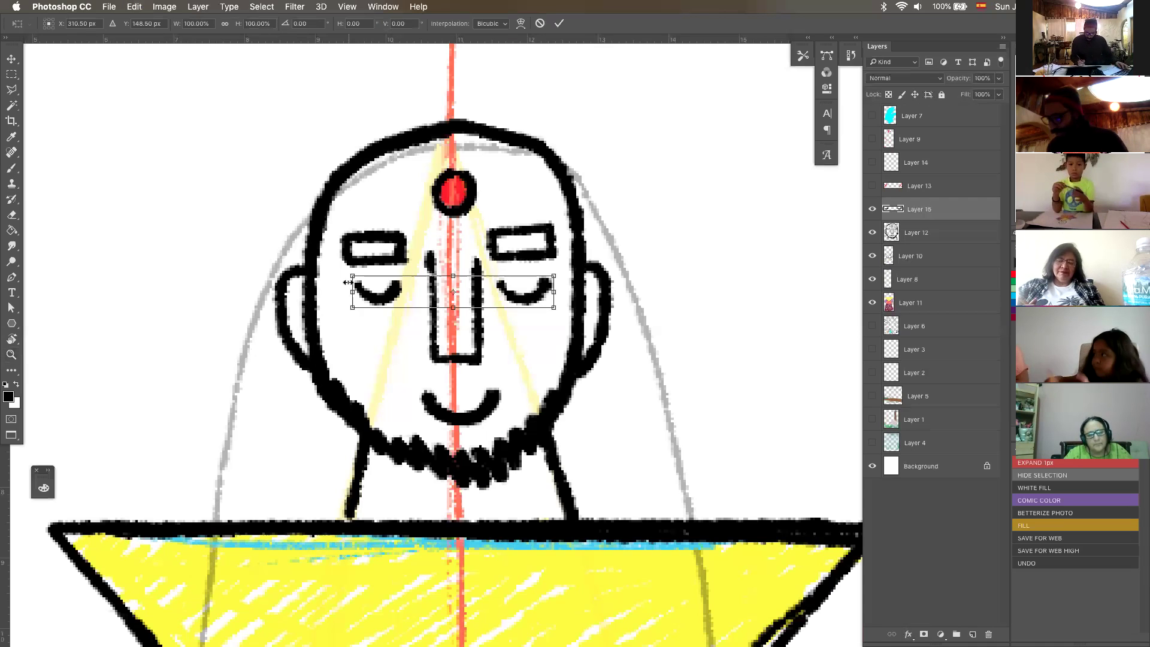
pyautogui.moveTo(327, 308); pyautogui.dragTo(621, 269)
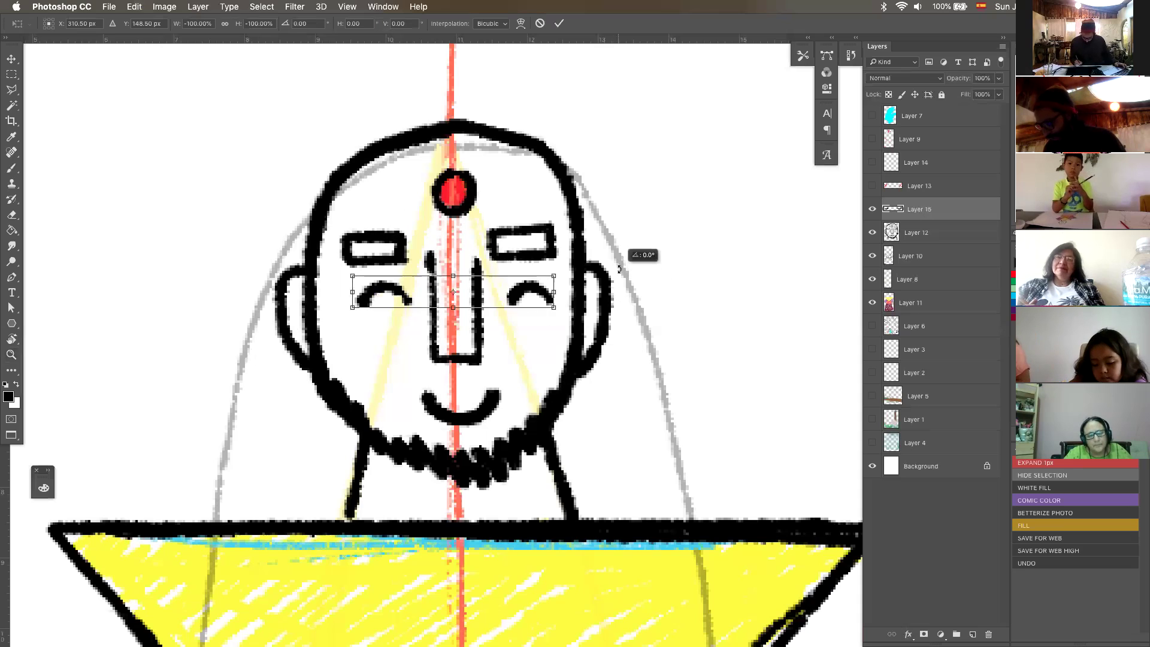
pyautogui.press('Return')
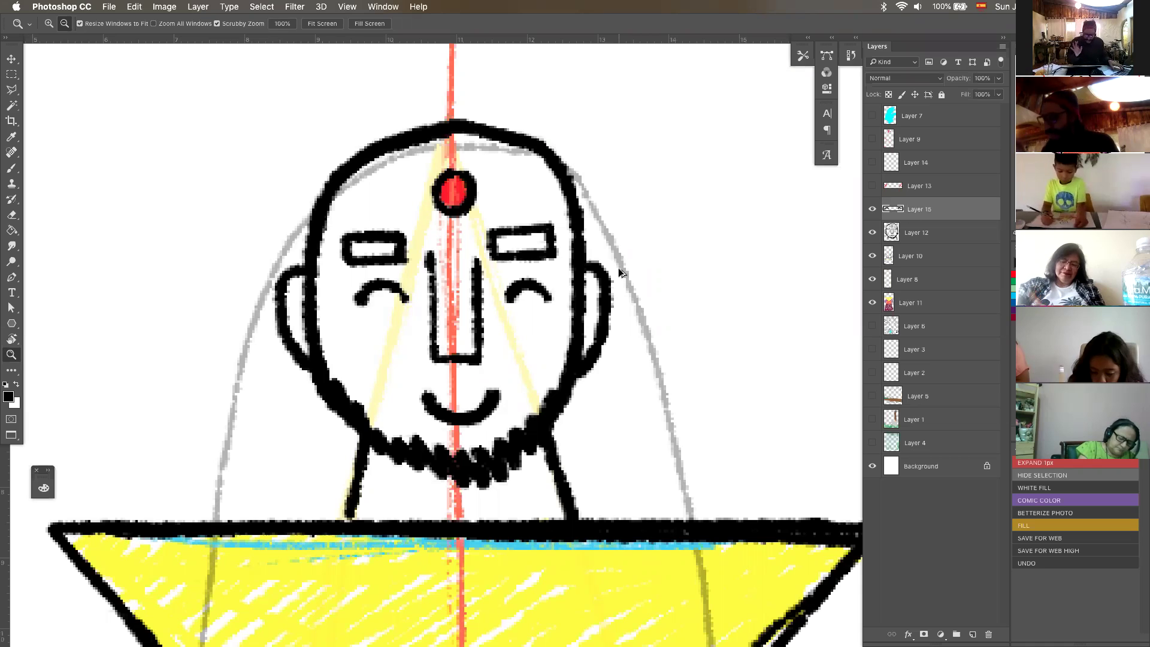
pyautogui.press('super+z')
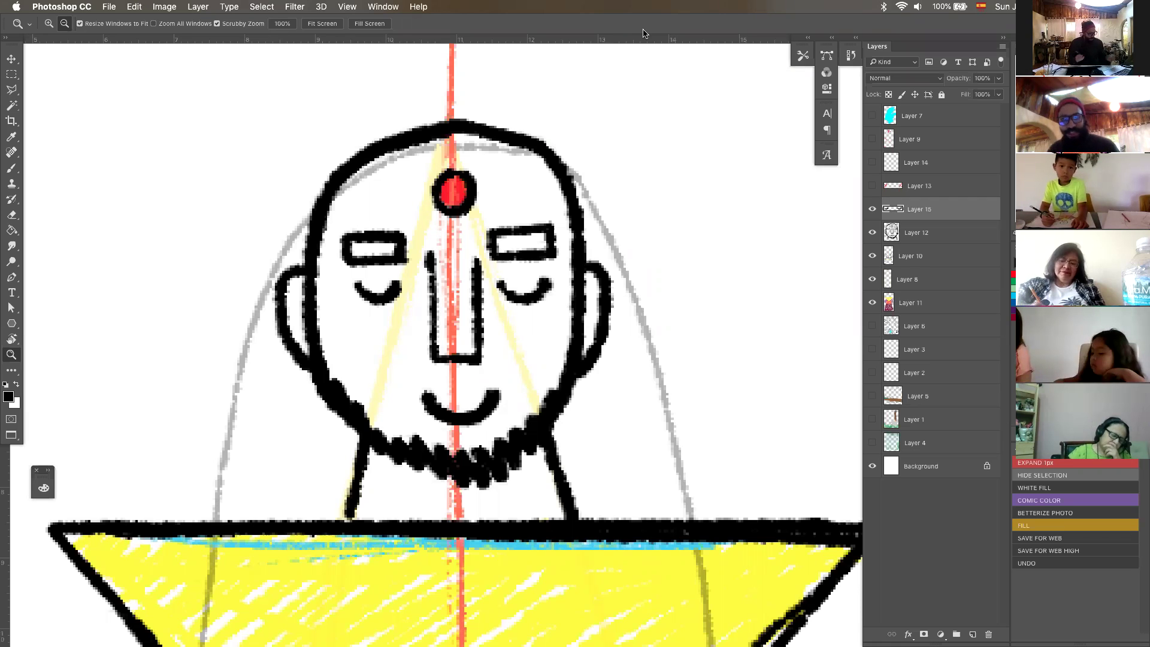
# Step: On Layer 11, paint the face, ears and neck in a light orange skin tone with a size 25 brush
pyautogui.moveTo(644, 479)
pyautogui.mouseDown()
pyautogui.moveTo(704, 561)
pyautogui.moveTo(574, 313)
pyautogui.mouseUp()
pyautogui.moveTo(601, 387)
pyautogui.mouseDown()
pyautogui.moveTo(626, 401)
pyautogui.moveTo(631, 507)
pyautogui.mouseUp()
pyautogui.click(895, 302)
pyautogui.moveTo(494, 313); pyautogui.dragTo(505, 315)
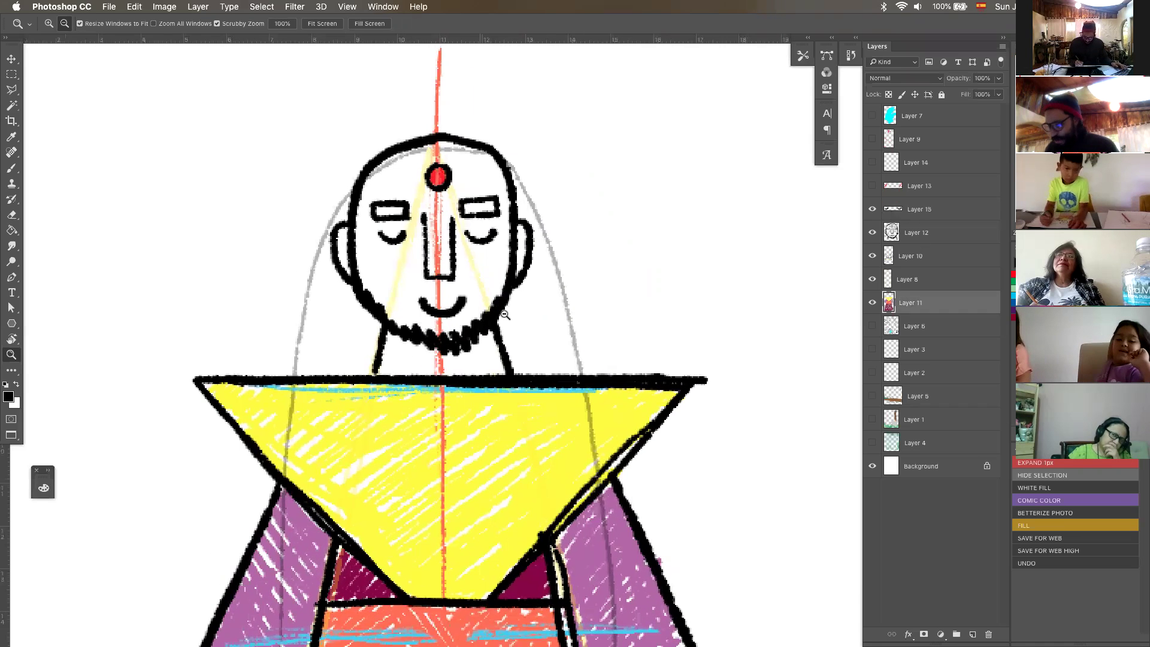
pyautogui.scroll(1, 505, 314)
pyautogui.press('b')
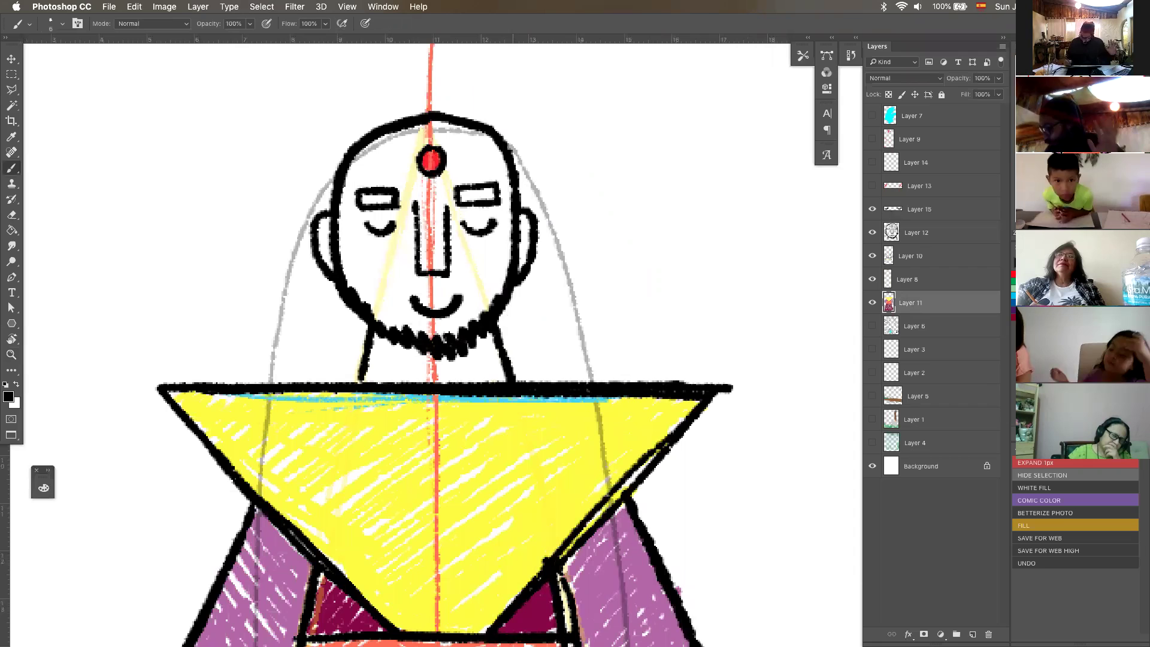
pyautogui.click(1031, 282)
pyautogui.moveTo(384, 140)
pyautogui.mouseDown()
pyautogui.moveTo(342, 207)
pyautogui.moveTo(335, 245)
pyautogui.moveTo(327, 230)
pyautogui.moveTo(349, 247)
pyautogui.mouseUp()
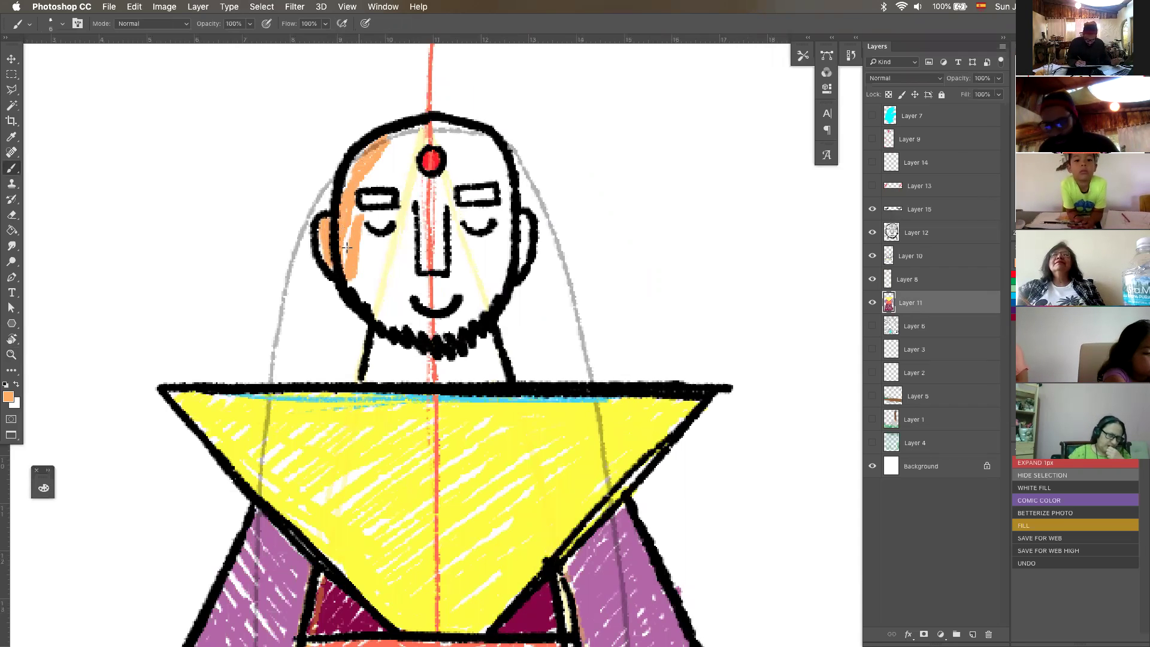
pyautogui.press('super+z')
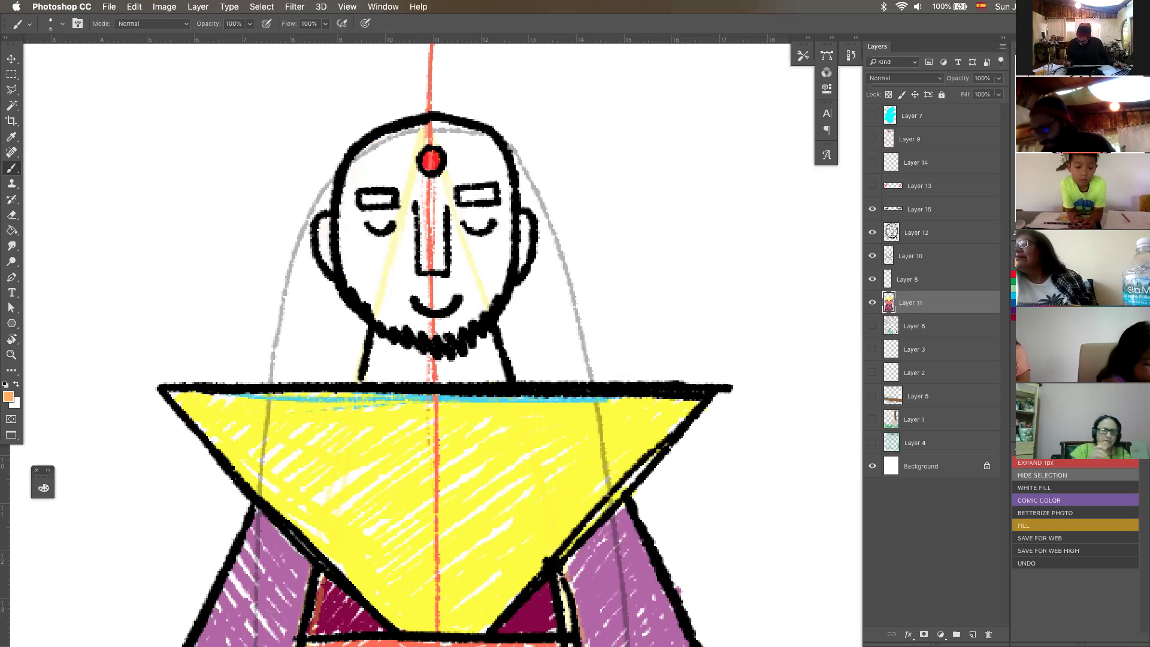
pyautogui.press(']')
pyautogui.press(']')
pyautogui.press(']')
pyautogui.press(']')
pyautogui.press(']')
pyautogui.press(']')
pyautogui.moveTo(362, 174)
pyautogui.mouseDown()
pyautogui.moveTo(407, 139)
pyautogui.moveTo(389, 172)
pyautogui.moveTo(401, 220)
pyautogui.moveTo(332, 215)
pyautogui.moveTo(412, 357)
pyautogui.moveTo(483, 353)
pyautogui.moveTo(414, 277)
pyautogui.moveTo(392, 275)
pyautogui.moveTo(425, 189)
pyautogui.moveTo(460, 173)
pyautogui.moveTo(428, 129)
pyautogui.moveTo(506, 180)
pyautogui.moveTo(451, 228)
pyautogui.moveTo(481, 222)
pyautogui.moveTo(493, 276)
pyautogui.moveTo(507, 239)
pyautogui.moveTo(483, 142)
pyautogui.moveTo(482, 372)
pyautogui.moveTo(389, 372)
pyautogui.moveTo(409, 276)
pyautogui.mouseUp()
# Step: Fill both rectangular eyebrows with solid black
pyautogui.press('d')
pyautogui.moveTo(365, 198); pyautogui.dragTo(399, 196)
pyautogui.moveTo(472, 193); pyautogui.dragTo(500, 188)
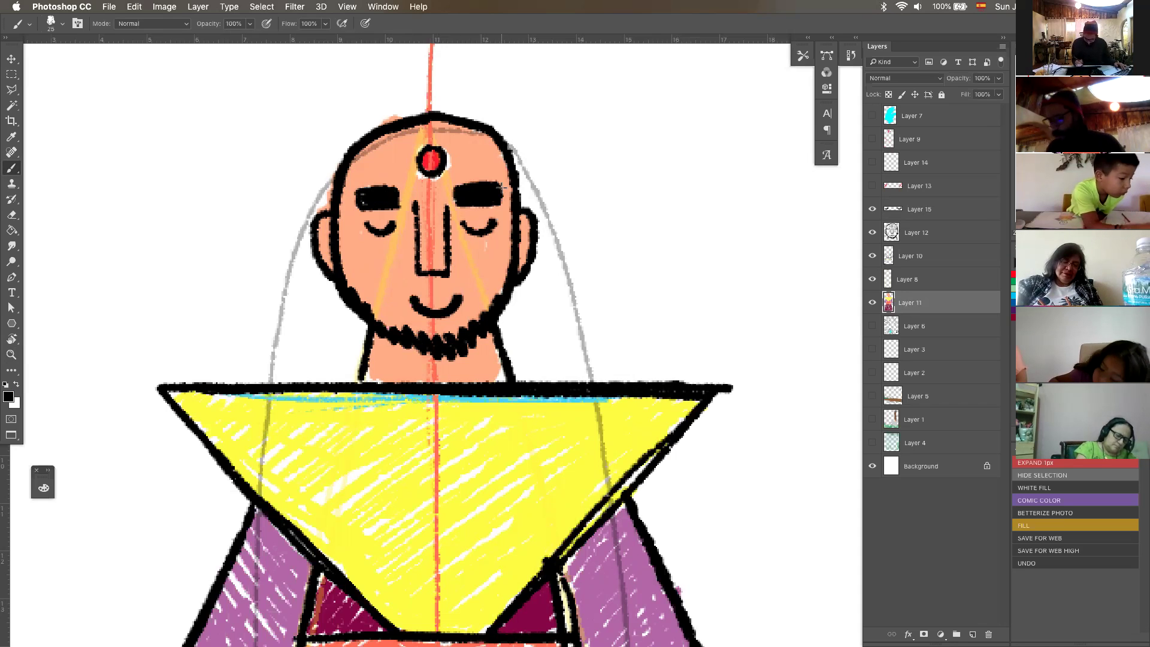
# Step: With a smaller black brush, draw a short slanted line rising from the collar beside the neck, undoing the extra edges
pyautogui.press('[')
pyautogui.press('[')
pyautogui.press('[')
pyautogui.press('[')
pyautogui.press('[')
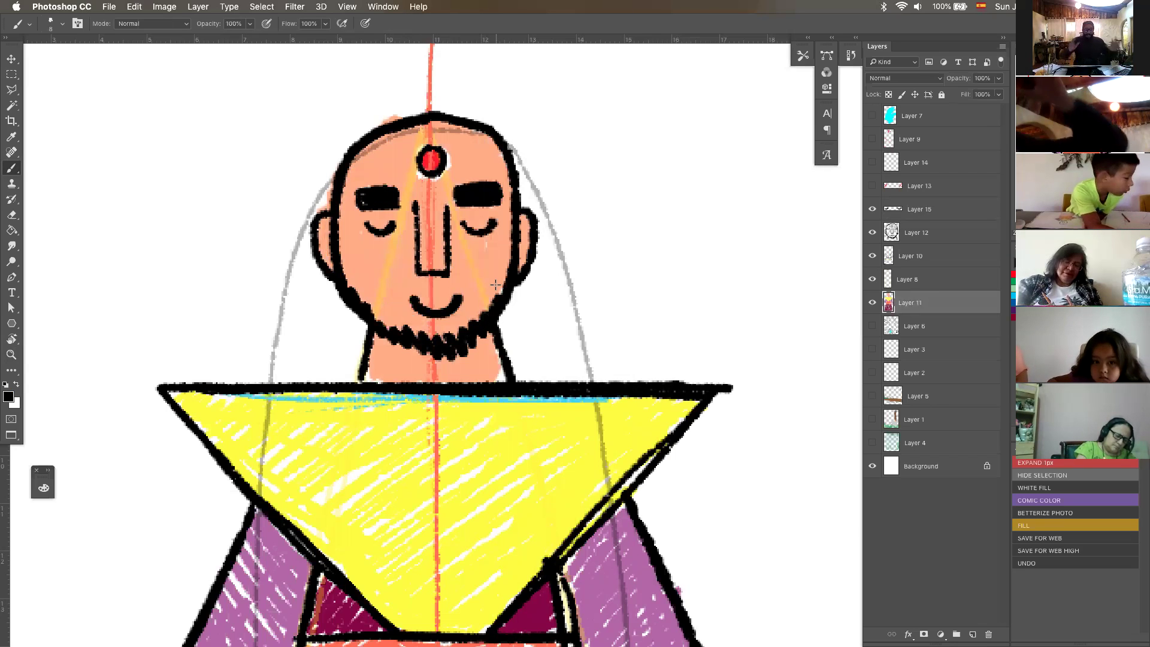
pyautogui.press('z')
pyautogui.keyDown('alt'); pyautogui.click(580, 427); pyautogui.keyUp('alt')
pyautogui.moveTo(545, 426)
pyautogui.mouseDown()
pyautogui.moveTo(446, 282)
pyautogui.moveTo(483, 362)
pyautogui.mouseUp()
pyautogui.moveTo(514, 327)
pyautogui.mouseDown()
pyautogui.moveTo(491, 310)
pyautogui.moveTo(504, 279)
pyautogui.moveTo(547, 324)
pyautogui.mouseUp()
pyautogui.press('b')
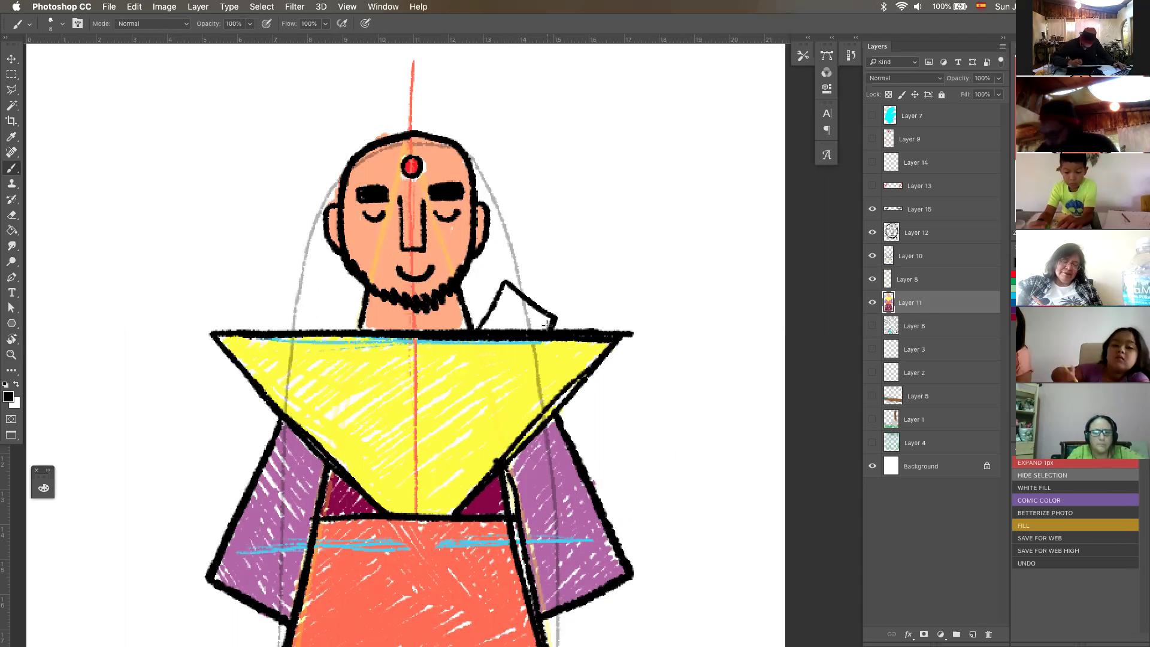
pyautogui.press('super+z')
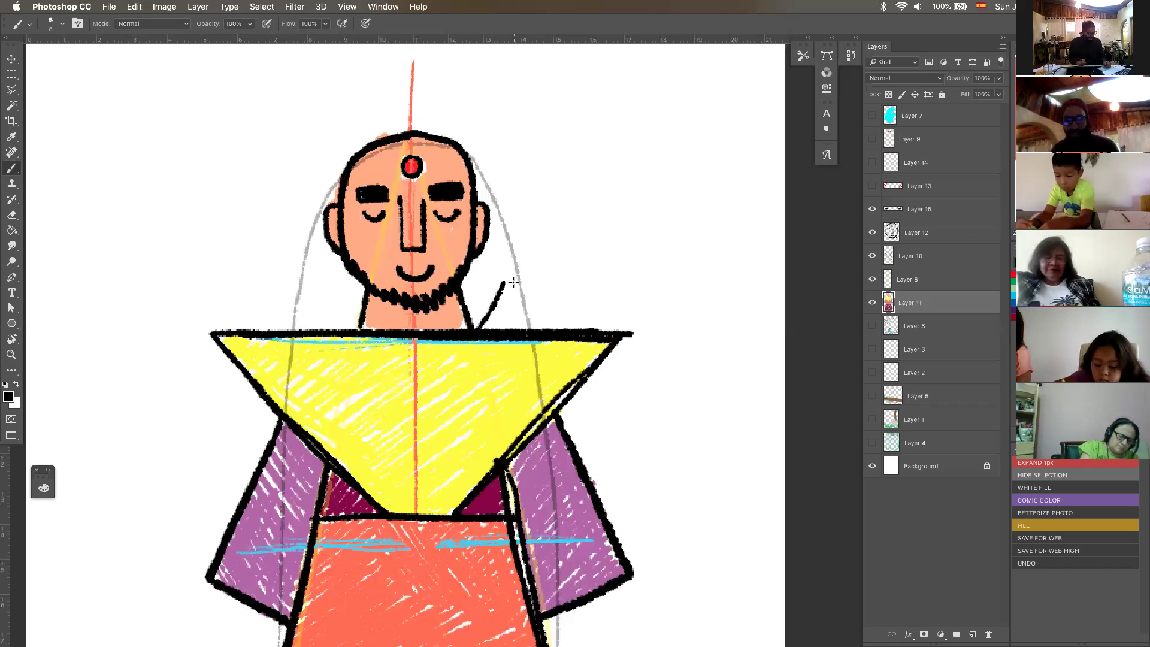
# Step: Outline a narrow slanted bar across the line's top and add a second parallel line down to the collar
pyautogui.press('z')
pyautogui.moveTo(605, 366)
pyautogui.mouseDown()
pyautogui.moveTo(628, 359)
pyautogui.moveTo(631, 369)
pyautogui.mouseUp()
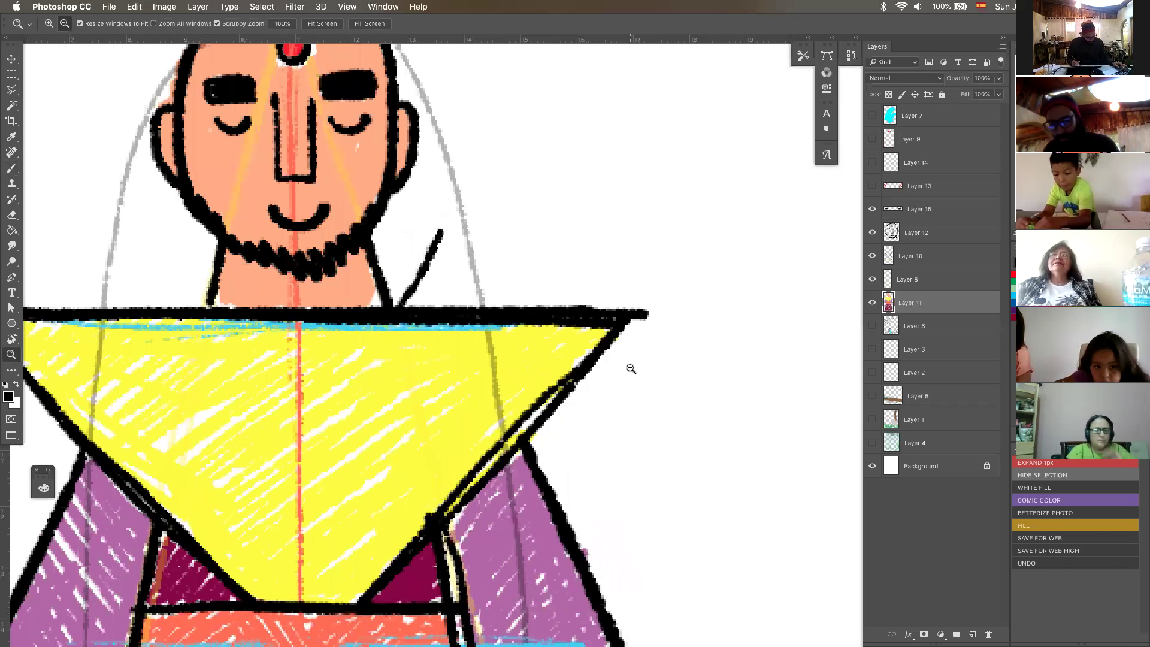
pyautogui.press('b')
pyautogui.moveTo(413, 211); pyautogui.dragTo(535, 282)
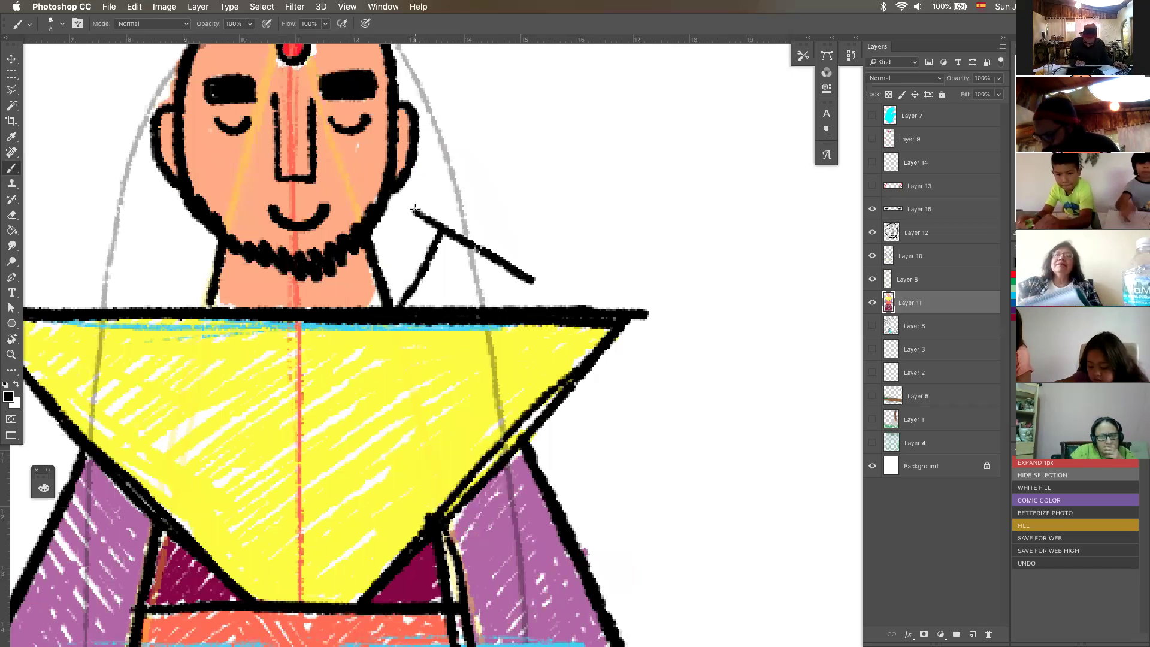
pyautogui.moveTo(417, 209)
pyautogui.mouseDown()
pyautogui.moveTo(431, 185)
pyautogui.moveTo(550, 259)
pyautogui.moveTo(475, 307)
pyautogui.mouseUp()
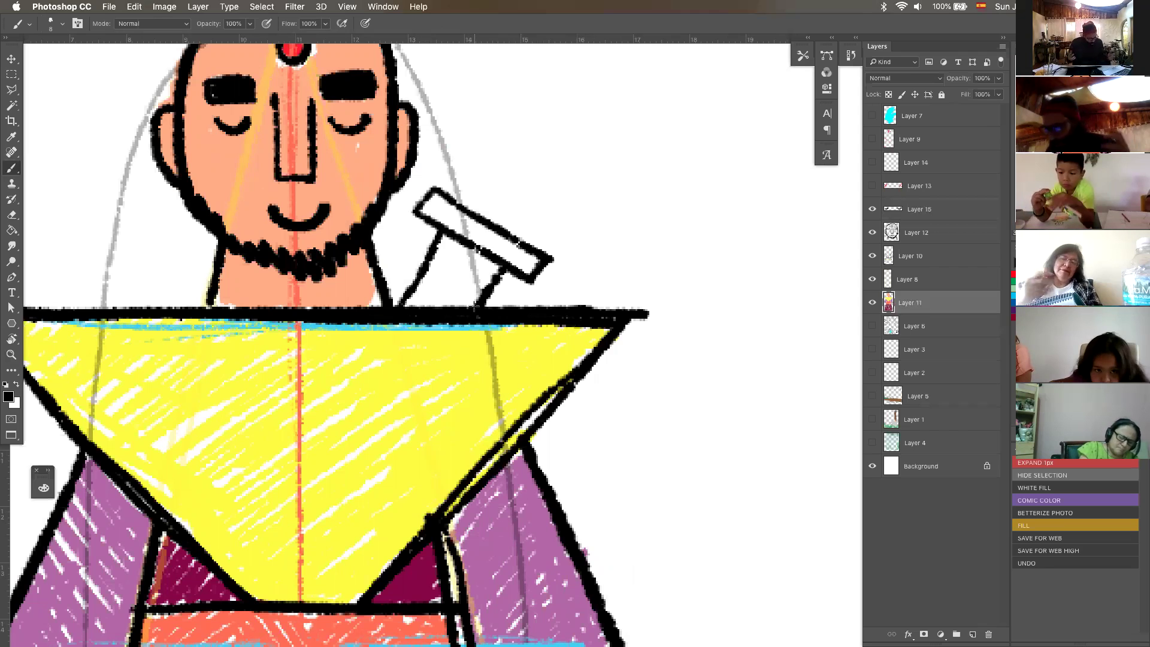
pyautogui.scroll(5, 572, 442)
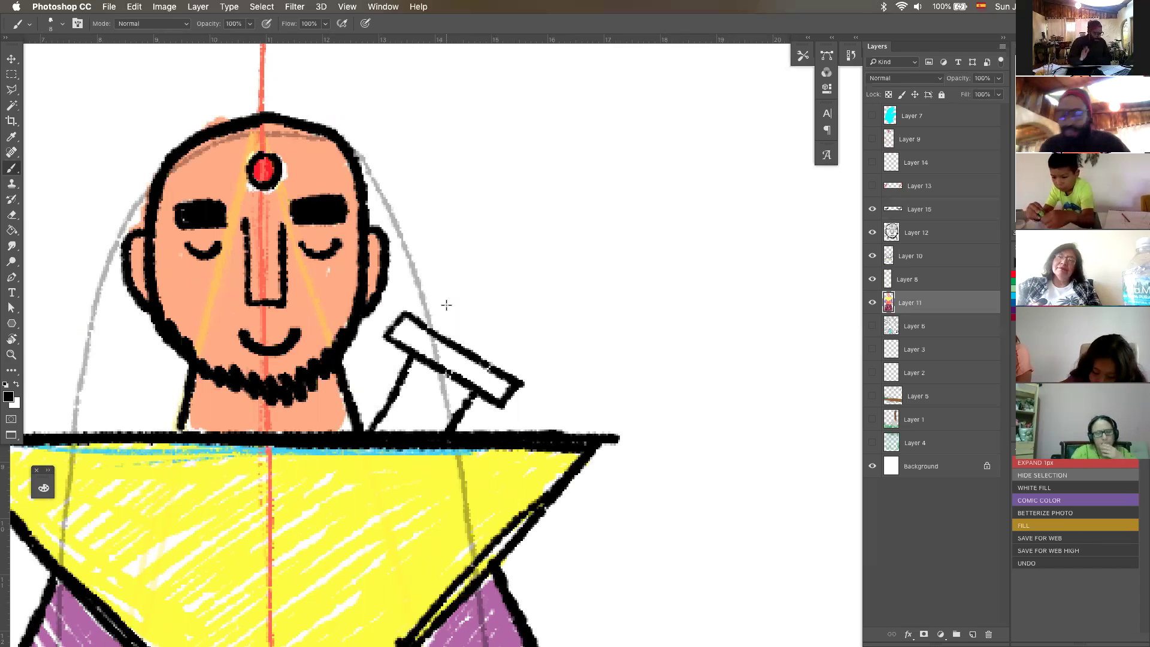
# Step: Draw the sword's handle as two parallel slanted black lines rising from the crossguard and cap it with a small round pommel
pyautogui.moveTo(433, 329); pyautogui.dragTo(523, 179)
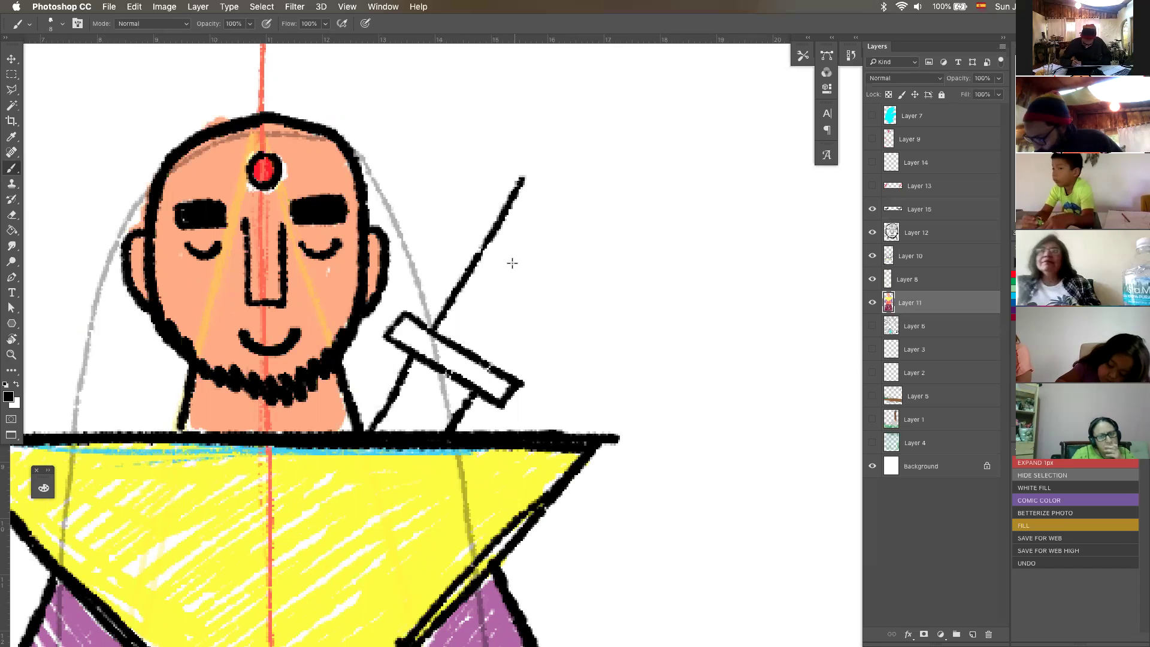
pyautogui.moveTo(473, 348); pyautogui.dragTo(550, 190)
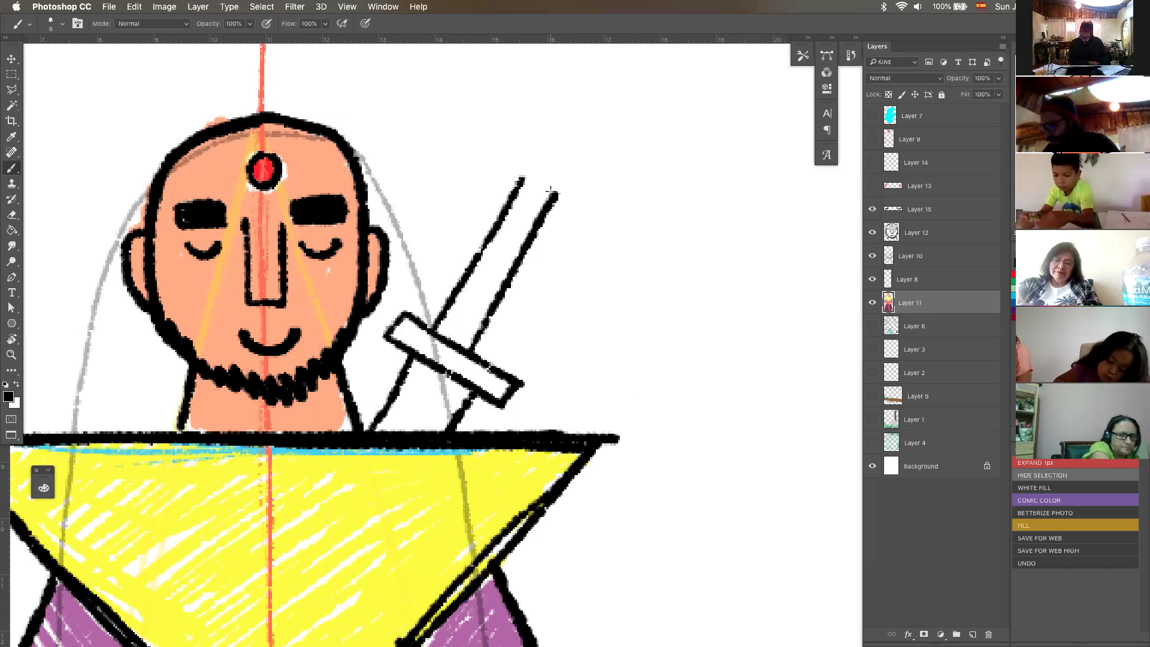
pyautogui.moveTo(542, 154)
pyautogui.mouseDown()
pyautogui.moveTo(522, 174)
pyautogui.moveTo(547, 192)
pyautogui.moveTo(565, 175)
pyautogui.moveTo(545, 150)
pyautogui.mouseUp()
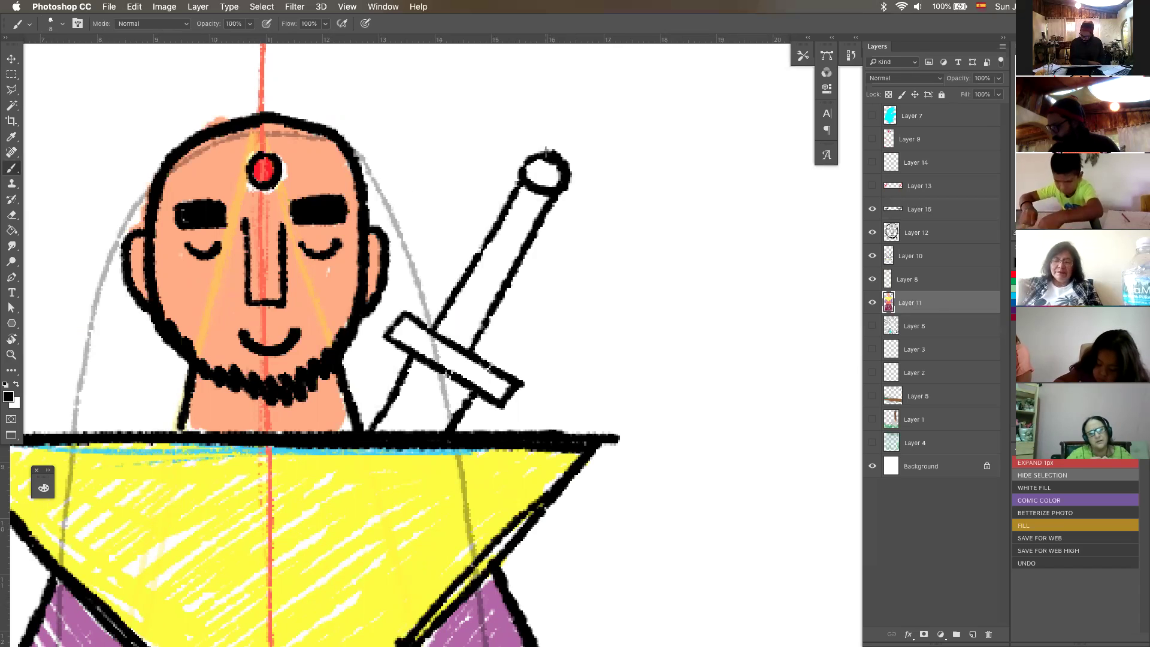
# Step: Create a new layer directly above Layer 10
pyautogui.press('z')
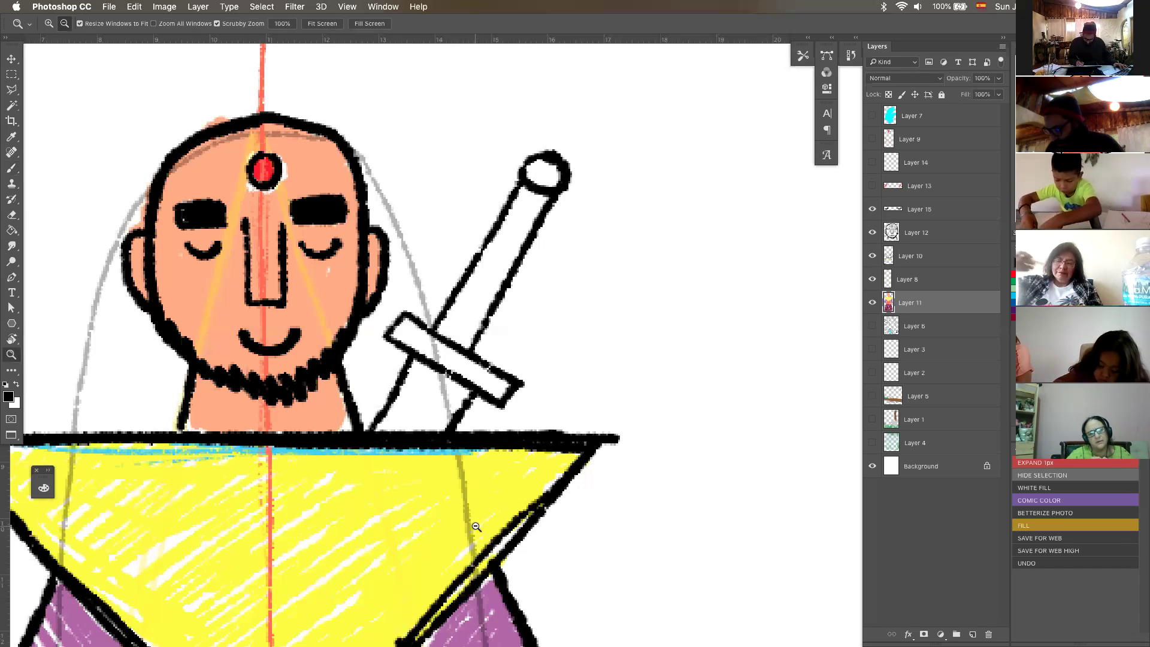
pyautogui.keyDown('alt'); pyautogui.click(500, 538); pyautogui.keyUp('alt')
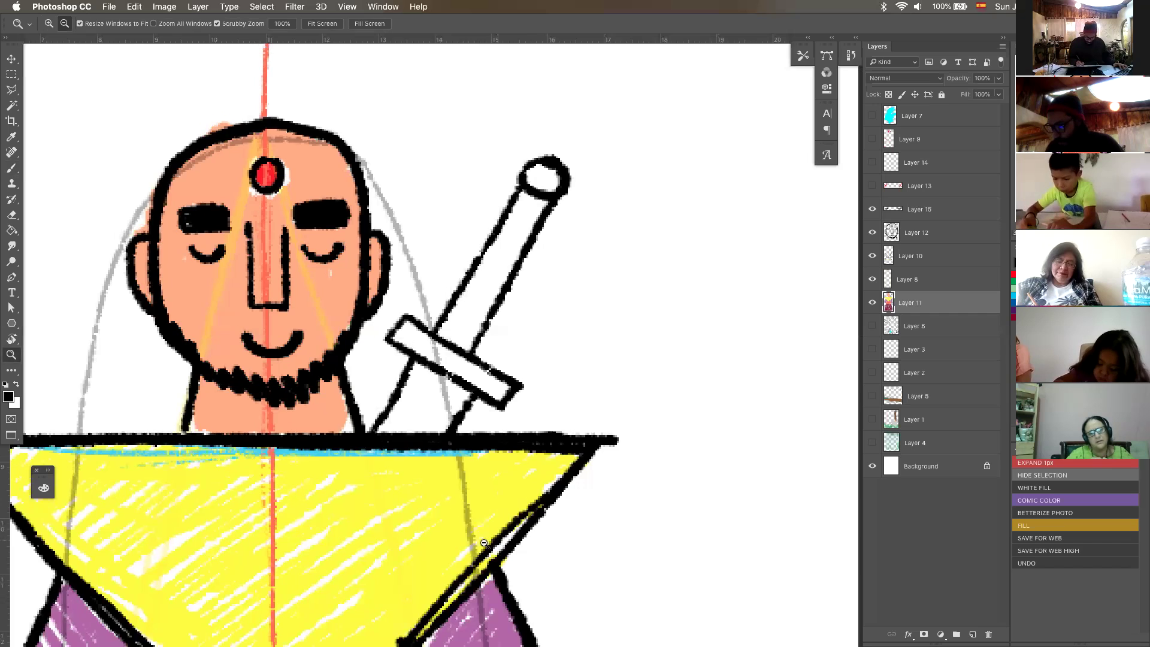
pyautogui.keyDown('alt'); pyautogui.click(484, 542); pyautogui.keyUp('alt')
pyautogui.moveTo(487, 580); pyautogui.dragTo(533, 465)
pyautogui.keyDown('alt'); pyautogui.click(541, 484); pyautogui.keyUp('alt')
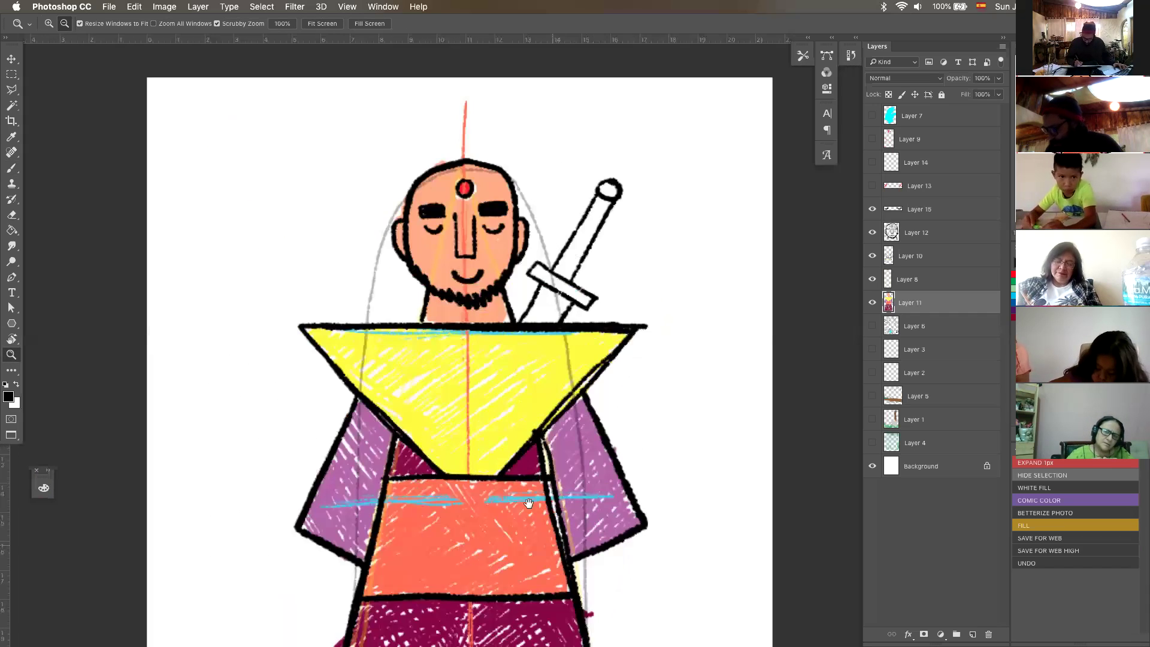
pyautogui.hscroll(2, 533, 487)
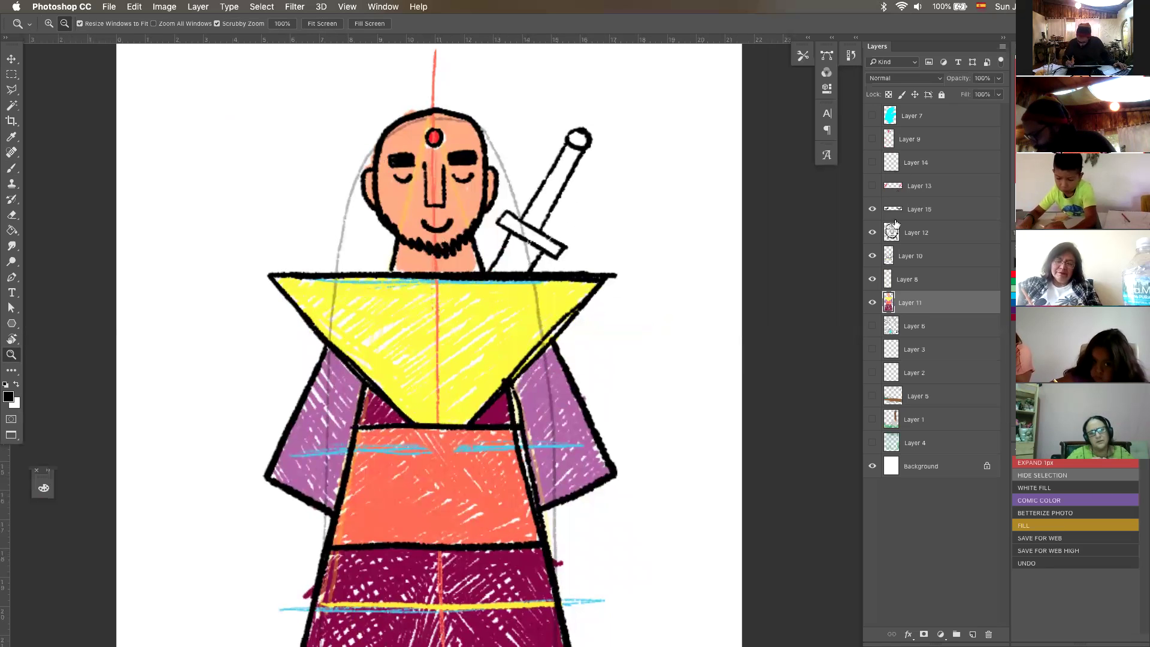
pyautogui.click(891, 252)
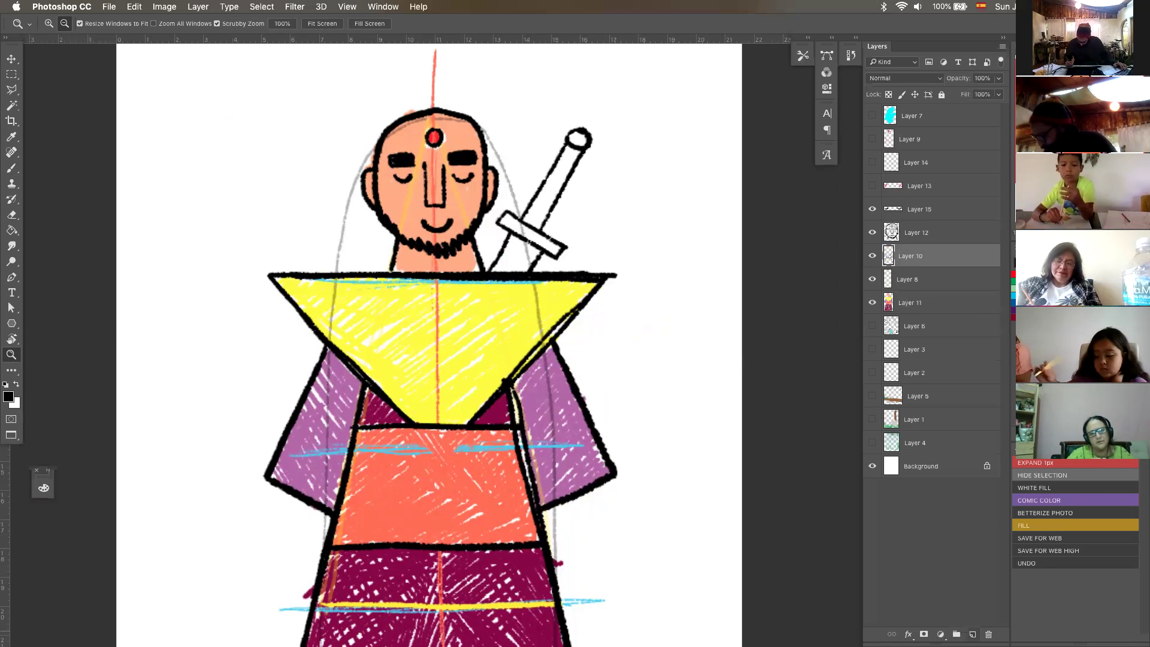
pyautogui.click(973, 635)
# Step: Sketch red guide lines carrying the sword's blade diagonally across the robe to a tip beyond the opposite sleeve, and undo them
pyautogui.press('b')
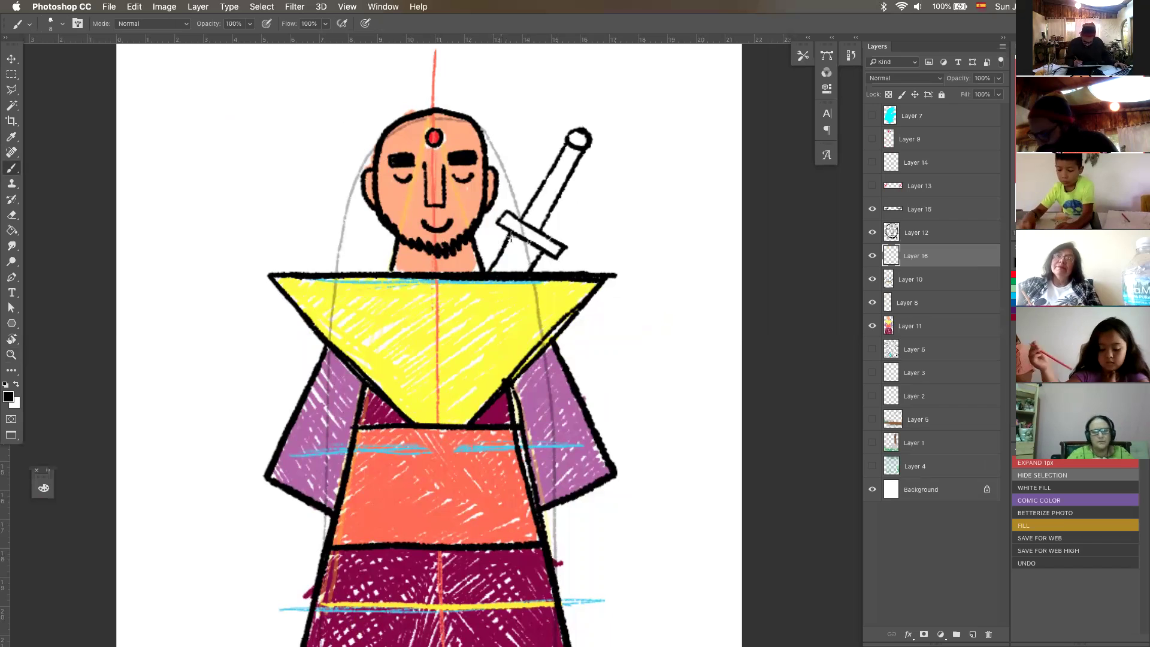
pyautogui.moveTo(511, 233)
pyautogui.mouseDown()
pyautogui.moveTo(368, 419)
pyautogui.moveTo(272, 572)
pyautogui.mouseUp()
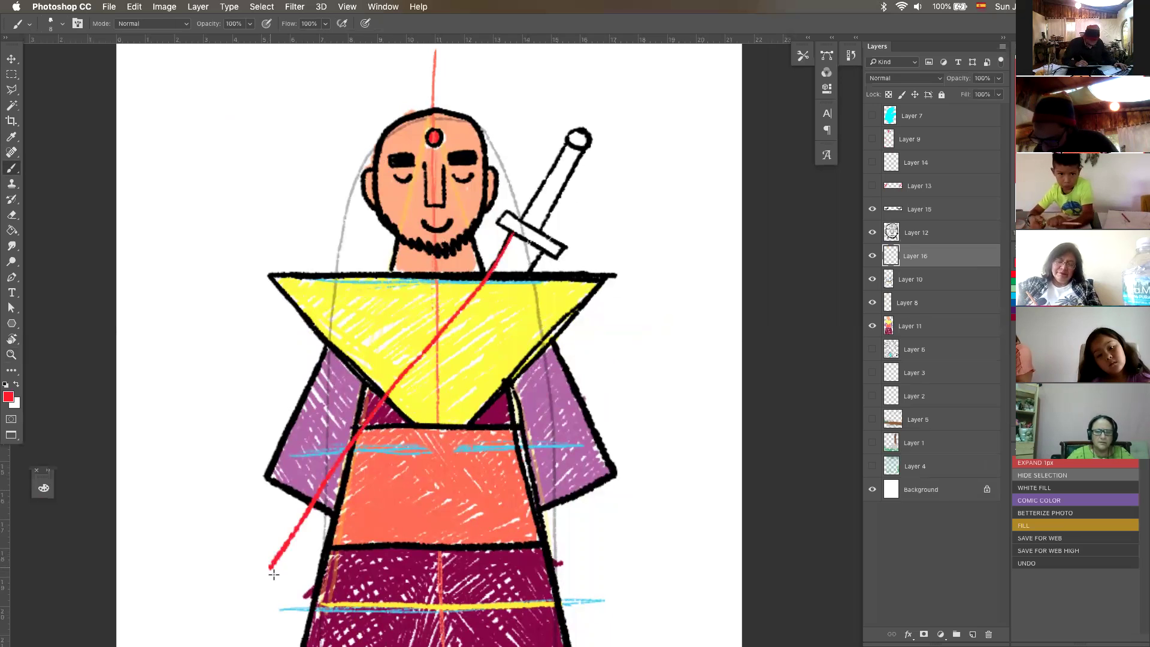
pyautogui.moveTo(538, 255)
pyautogui.mouseDown()
pyautogui.moveTo(310, 568)
pyautogui.moveTo(254, 590)
pyautogui.moveTo(287, 596)
pyautogui.moveTo(263, 599)
pyautogui.mouseUp()
pyautogui.press('z')
pyautogui.click(562, 546)
pyautogui.moveTo(577, 533); pyautogui.dragTo(583, 496)
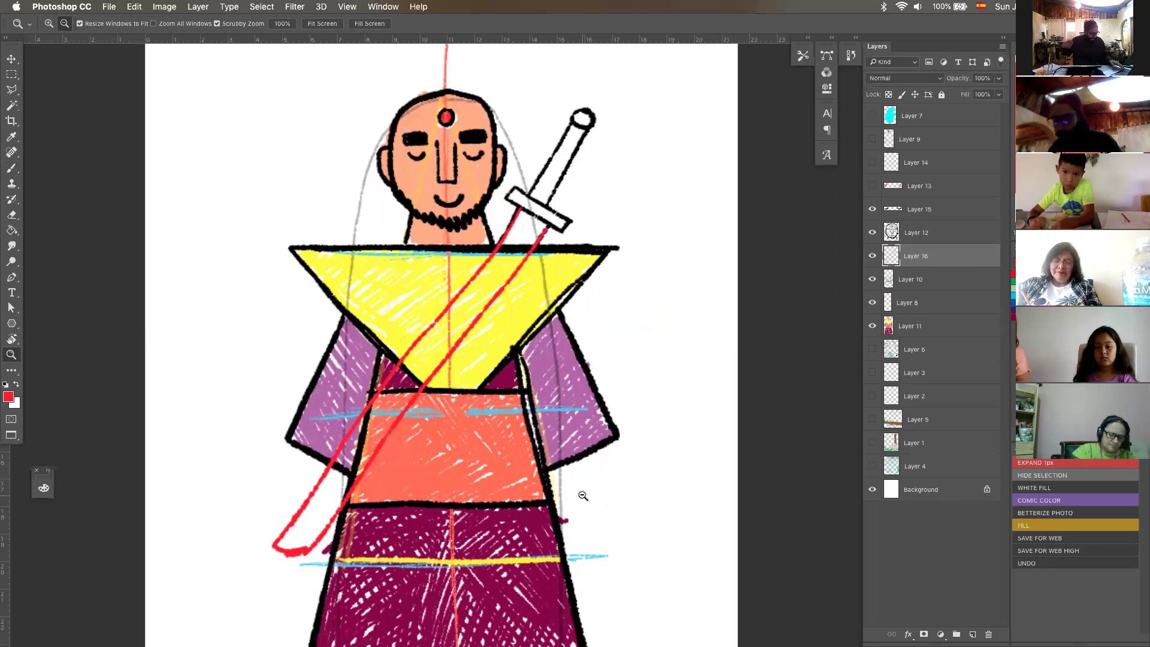
pyautogui.press('super+alt+z')
pyautogui.press('super+alt+z')
pyautogui.press('super+alt+z')
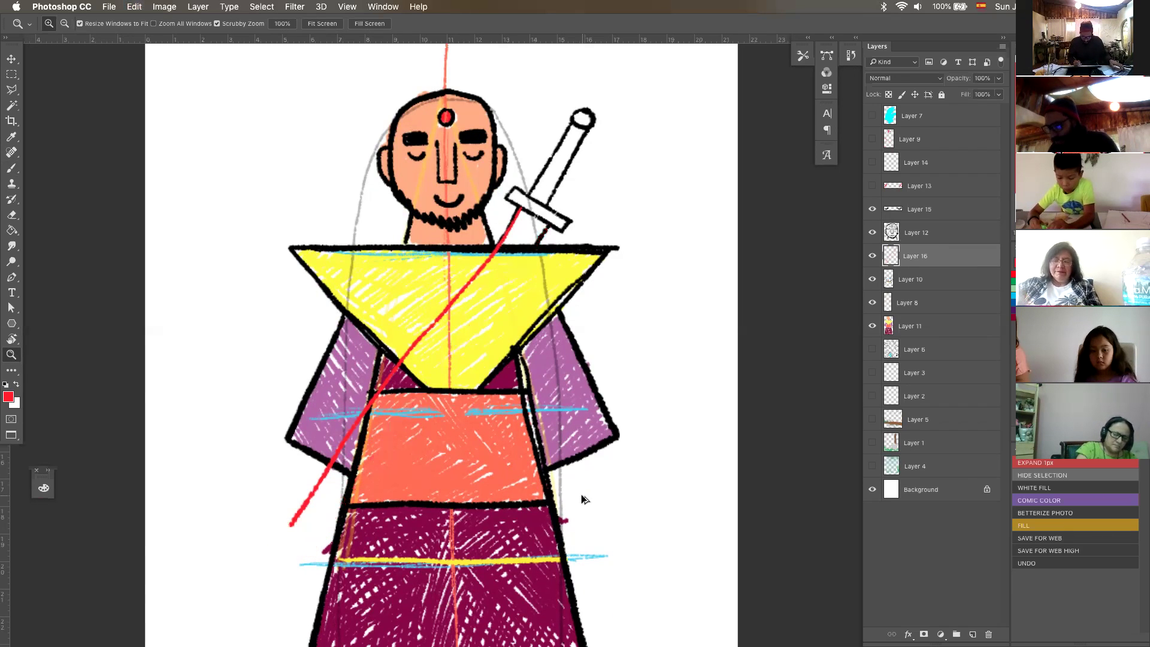
# Step: In black, outline the curved blade tip emerging beneath the sleeve on the side opposite the sword's handle
pyautogui.press('b')
pyautogui.press('d')
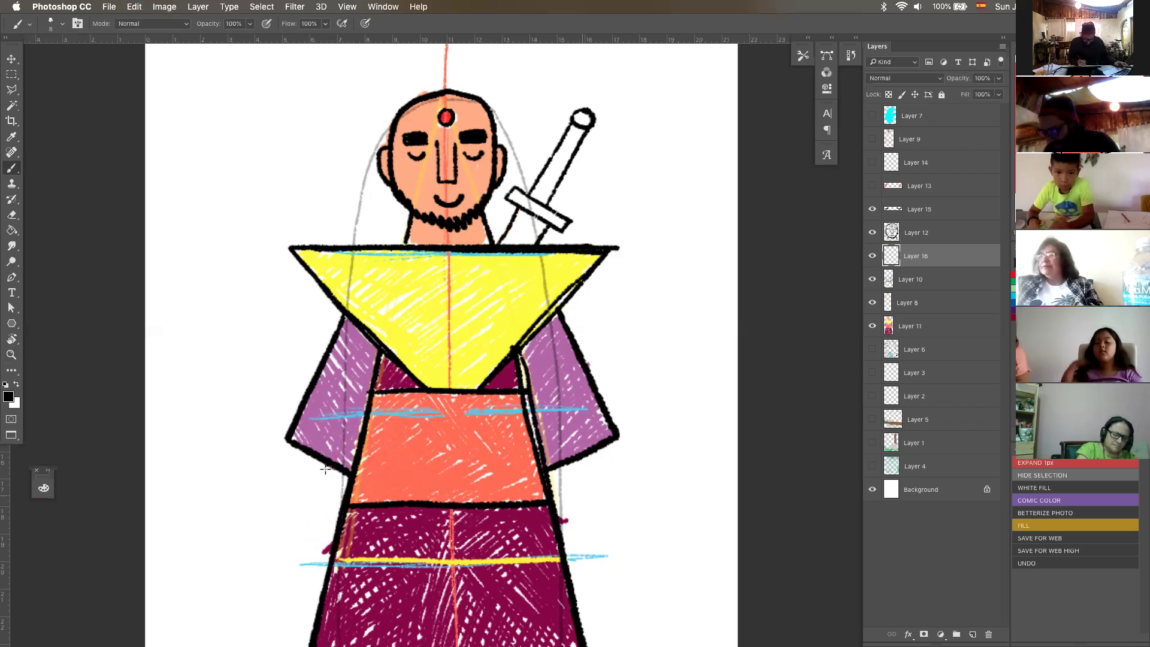
pyautogui.moveTo(339, 471)
pyautogui.mouseDown()
pyautogui.moveTo(280, 559)
pyautogui.moveTo(311, 553)
pyautogui.moveTo(342, 521)
pyautogui.moveTo(317, 549)
pyautogui.moveTo(281, 555)
pyautogui.moveTo(343, 467)
pyautogui.mouseUp()
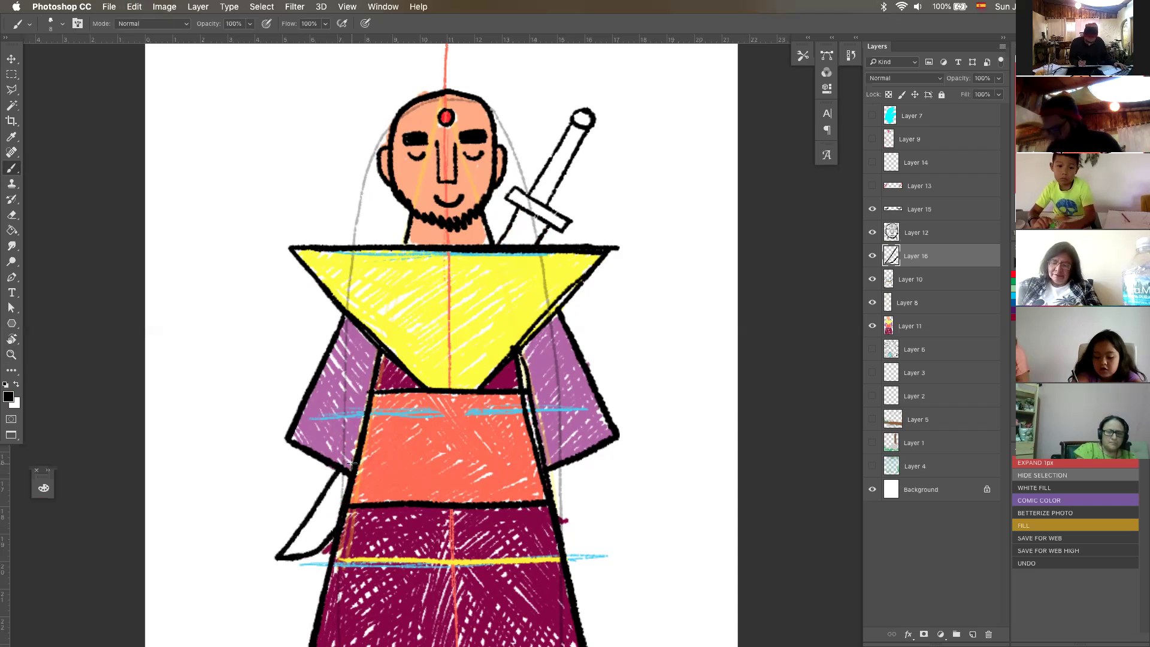
# Step: On Layer 11, paint the sword's blade blue both at the tip below the sleeve and between the collar and crossguard
pyautogui.press('z')
pyautogui.moveTo(516, 546); pyautogui.dragTo(500, 553)
pyautogui.keyDown('alt'); pyautogui.click(501, 552); pyautogui.keyUp('alt')
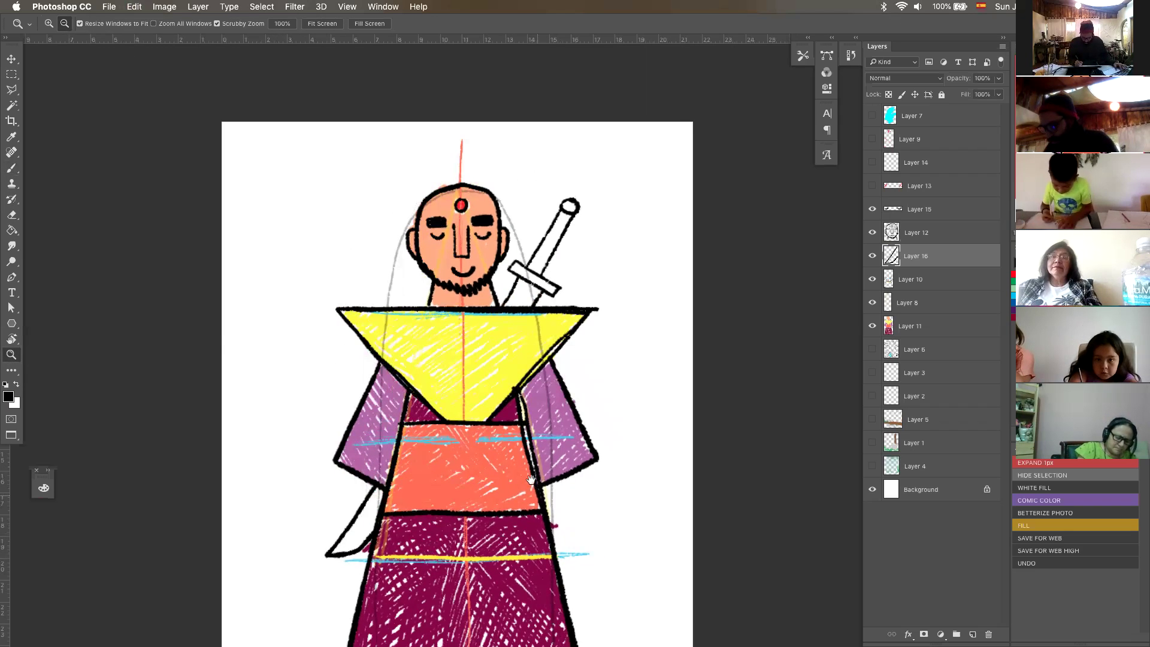
pyautogui.scroll(-4, 502, 539)
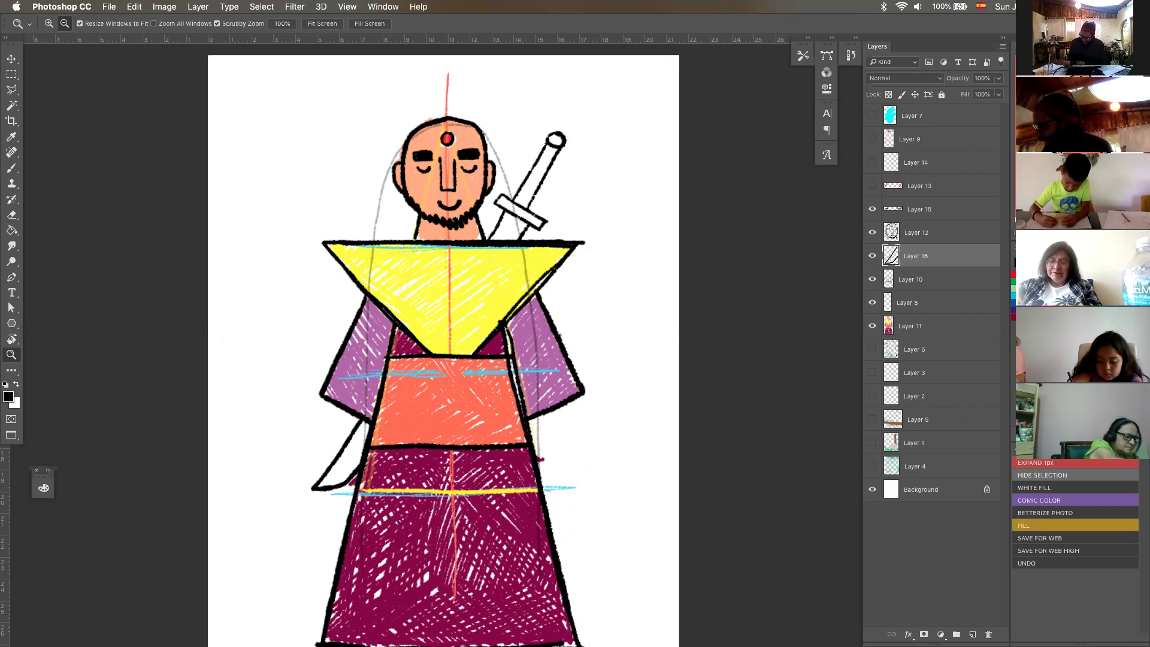
pyautogui.click(889, 332)
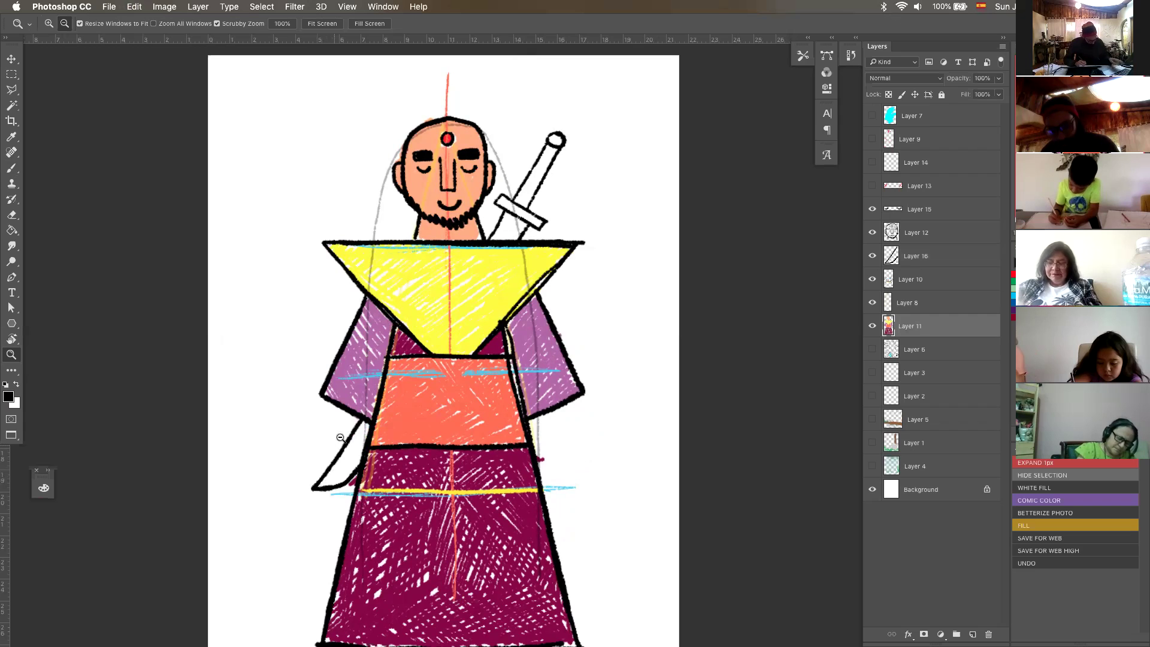
pyautogui.press('b')
pyautogui.moveTo(322, 482)
pyautogui.mouseDown()
pyautogui.moveTo(334, 467)
pyautogui.moveTo(342, 474)
pyautogui.moveTo(327, 477)
pyautogui.moveTo(355, 461)
pyautogui.moveTo(366, 432)
pyautogui.moveTo(348, 461)
pyautogui.mouseUp()
pyautogui.press('super+z')
pyautogui.click(1014, 304)
pyautogui.moveTo(499, 230)
pyautogui.mouseDown()
pyautogui.moveTo(507, 215)
pyautogui.moveTo(497, 234)
pyautogui.moveTo(518, 237)
pyautogui.moveTo(497, 237)
pyautogui.moveTo(508, 216)
pyautogui.moveTo(505, 236)
pyautogui.mouseUp()
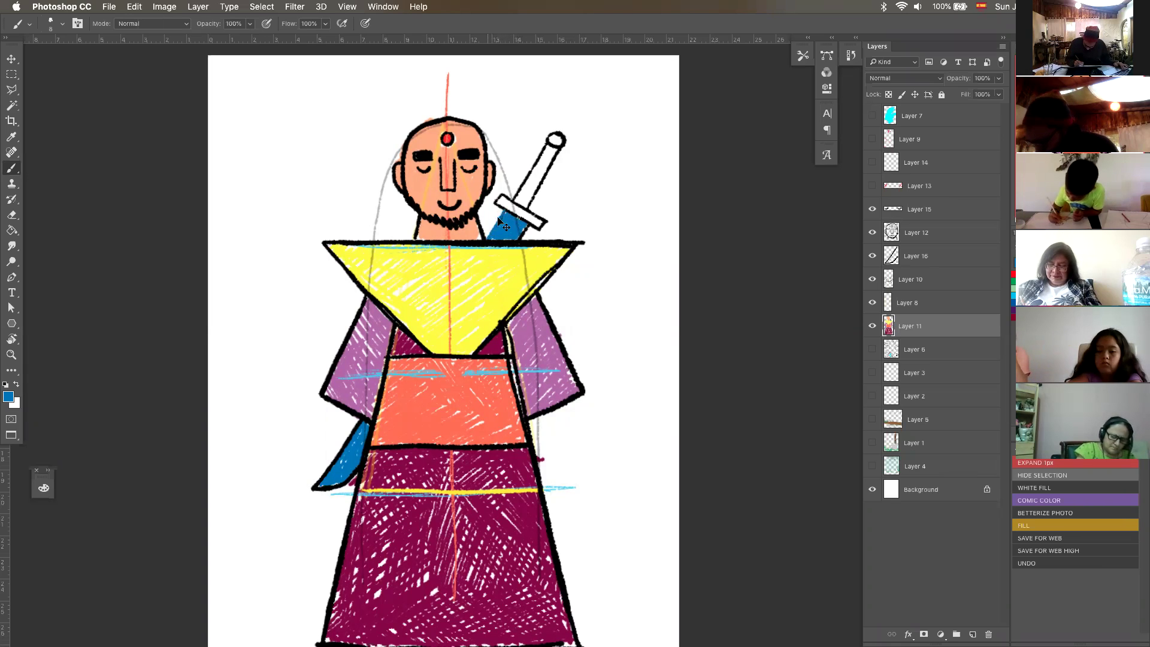
# Step: Add a new layer above Layer 6 and paint the sword's crossguard and pommel in the collar's yellow
pyautogui.press('d')
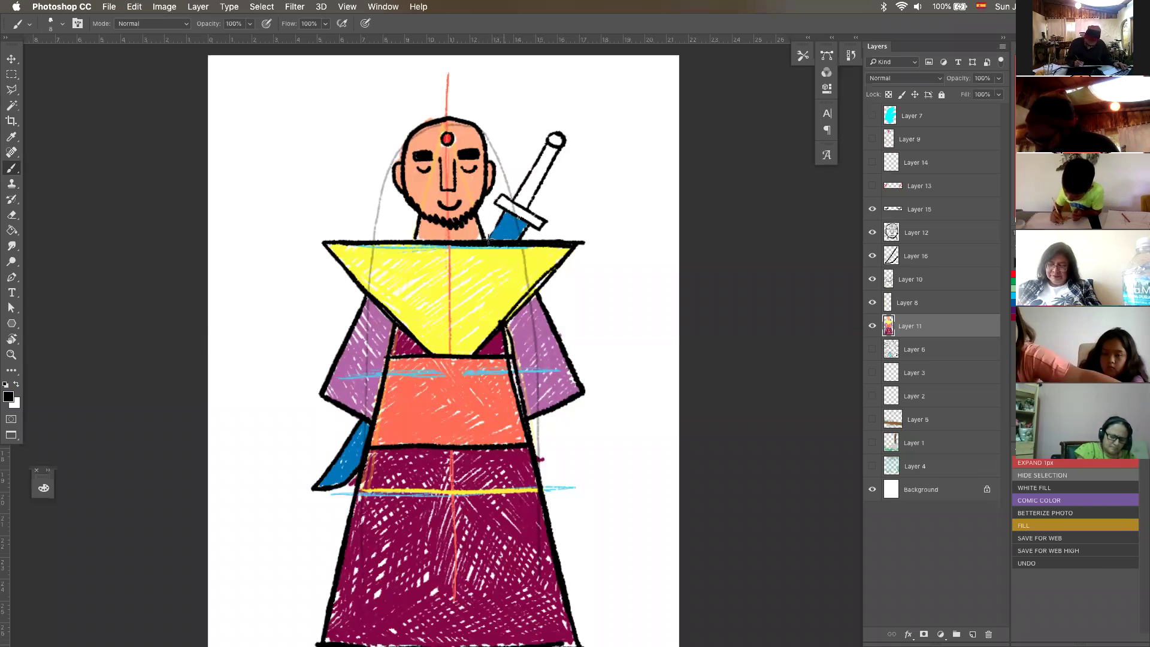
pyautogui.click(910, 349)
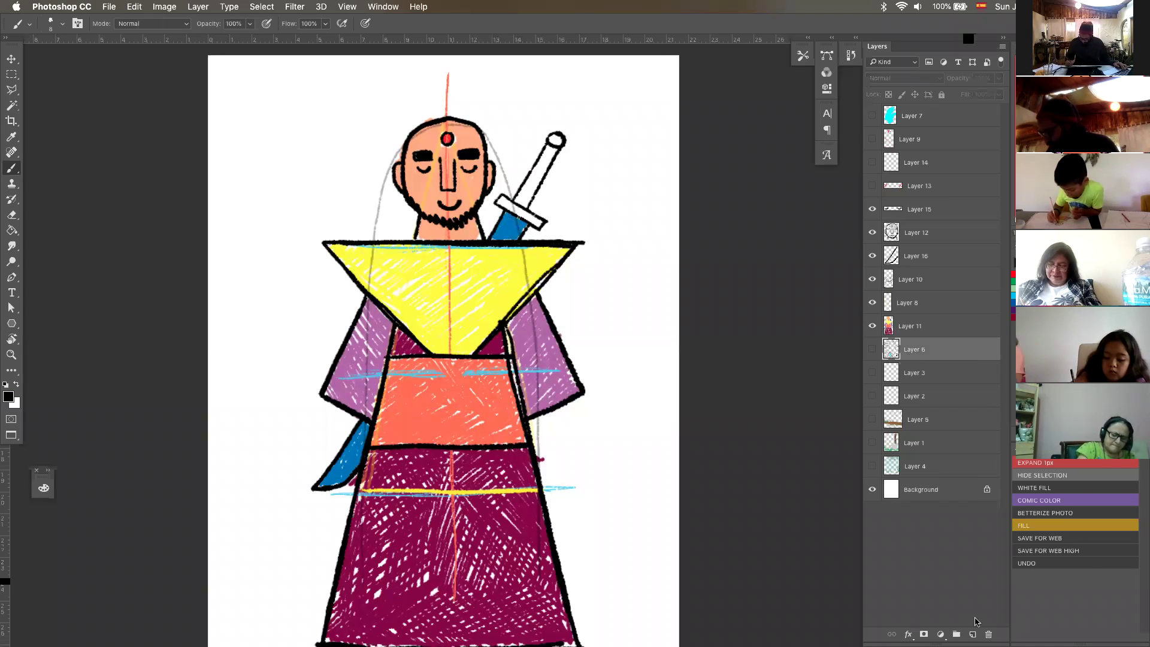
pyautogui.press('super+shift+alt+n')
pyautogui.keyDown('alt'); pyautogui.click(499, 265); pyautogui.keyUp('alt')
pyautogui.moveTo(502, 200); pyautogui.dragTo(543, 228)
pyautogui.click(556, 139)
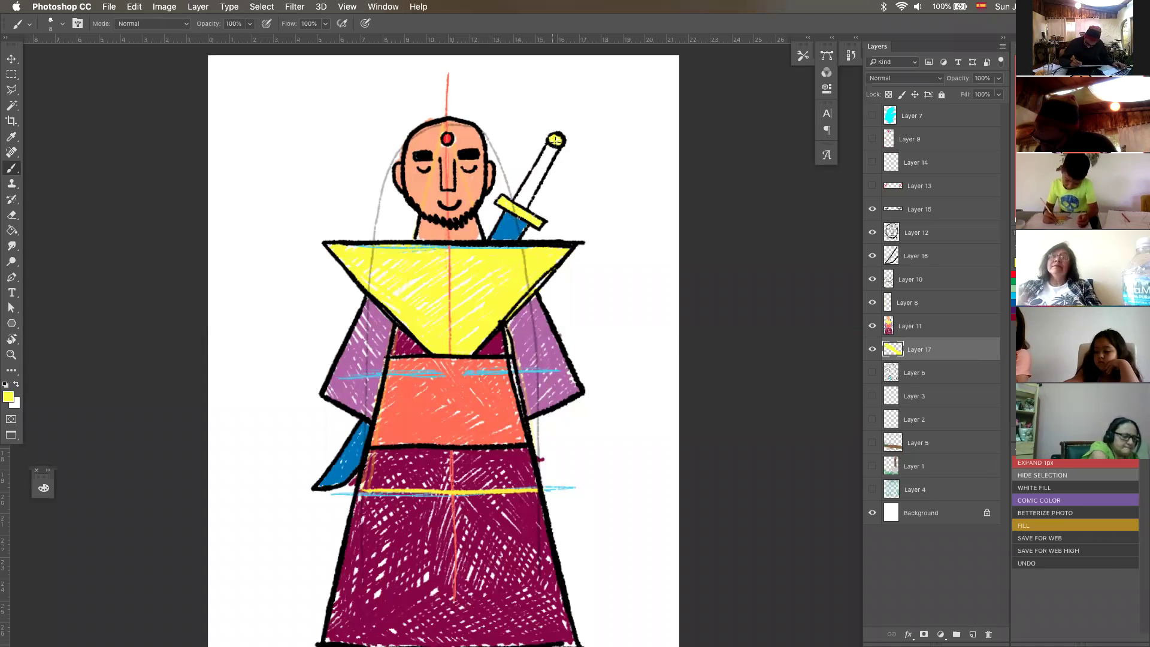
# Step: Paint the sword's handle brown between the crossguard and the pommel
pyautogui.press('z')
pyautogui.moveTo(560, 153)
pyautogui.mouseDown()
pyautogui.moveTo(579, 153)
pyautogui.moveTo(629, 411)
pyautogui.mouseUp()
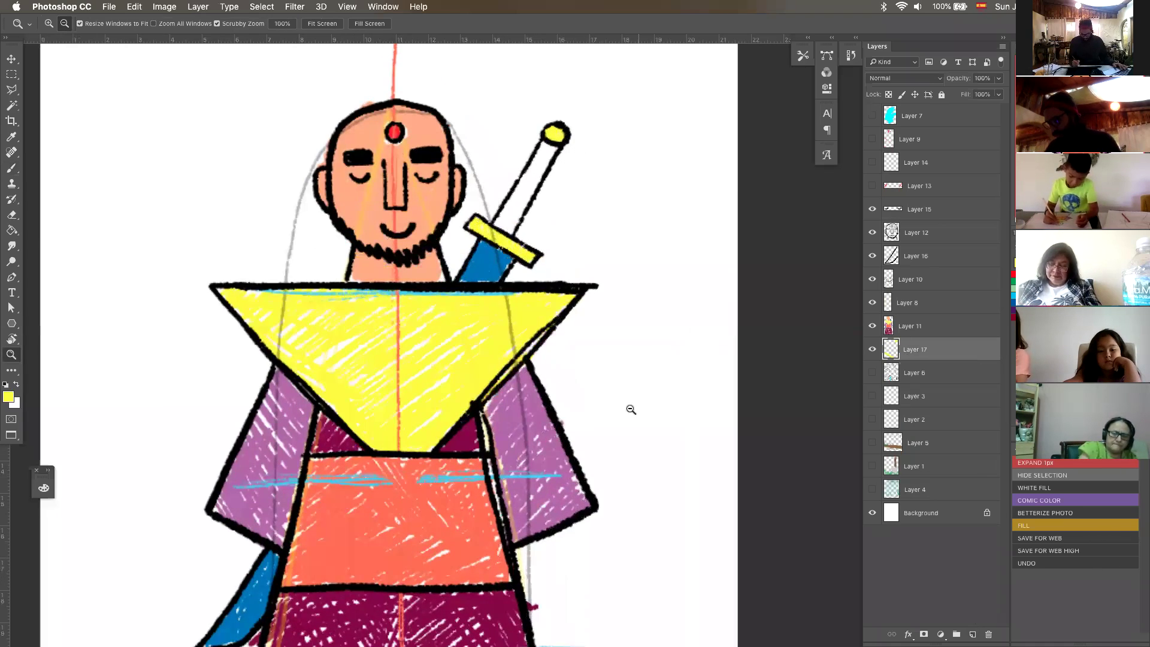
pyautogui.press('b')
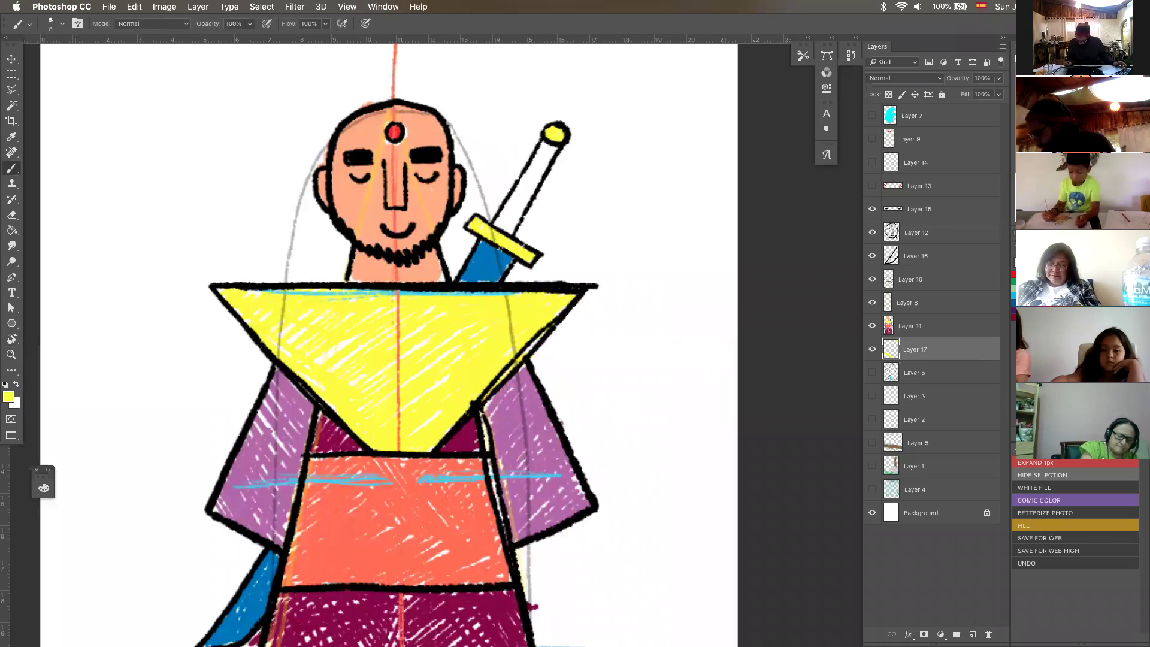
pyautogui.moveTo(498, 220)
pyautogui.mouseDown()
pyautogui.moveTo(506, 228)
pyautogui.moveTo(548, 149)
pyautogui.moveTo(497, 225)
pyautogui.moveTo(522, 214)
pyautogui.moveTo(548, 159)
pyautogui.moveTo(535, 159)
pyautogui.mouseUp()
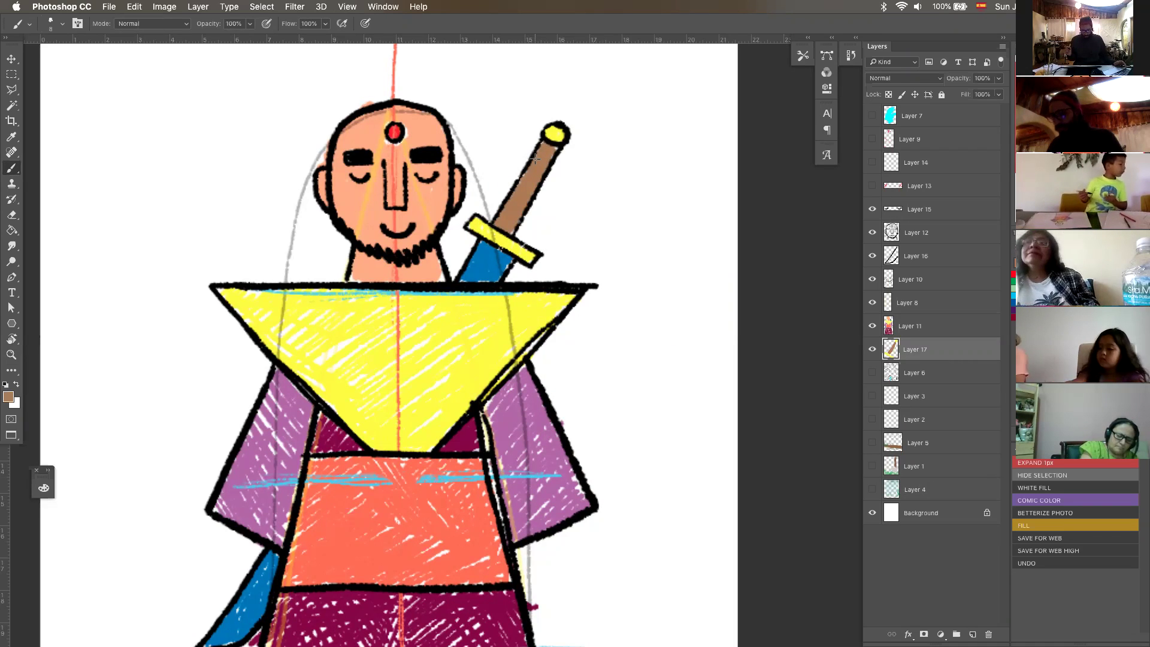
# Step: Hand-letter a red "VI" in the blank area near the canvas's upper-left corner
pyautogui.press('z')
pyautogui.keyDown('alt'); pyautogui.click(541, 471); pyautogui.keyUp('alt')
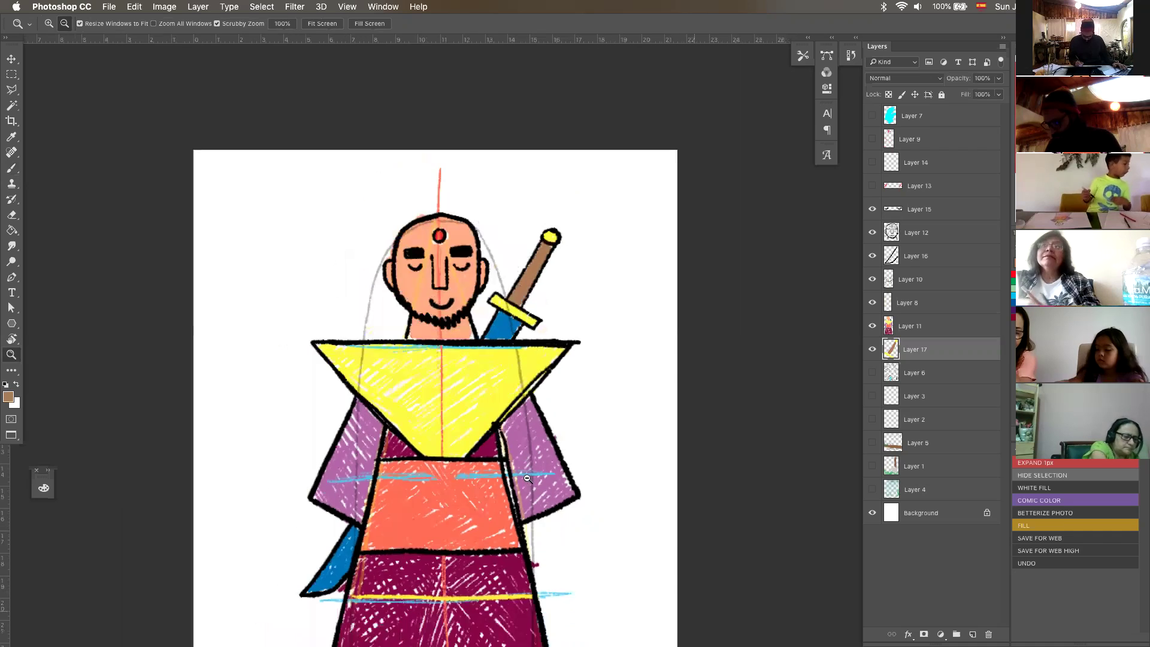
pyautogui.moveTo(605, 549); pyautogui.dragTo(611, 476)
pyautogui.keyDown('alt'); pyautogui.click(605, 501); pyautogui.keyUp('alt')
pyautogui.press('super+0')
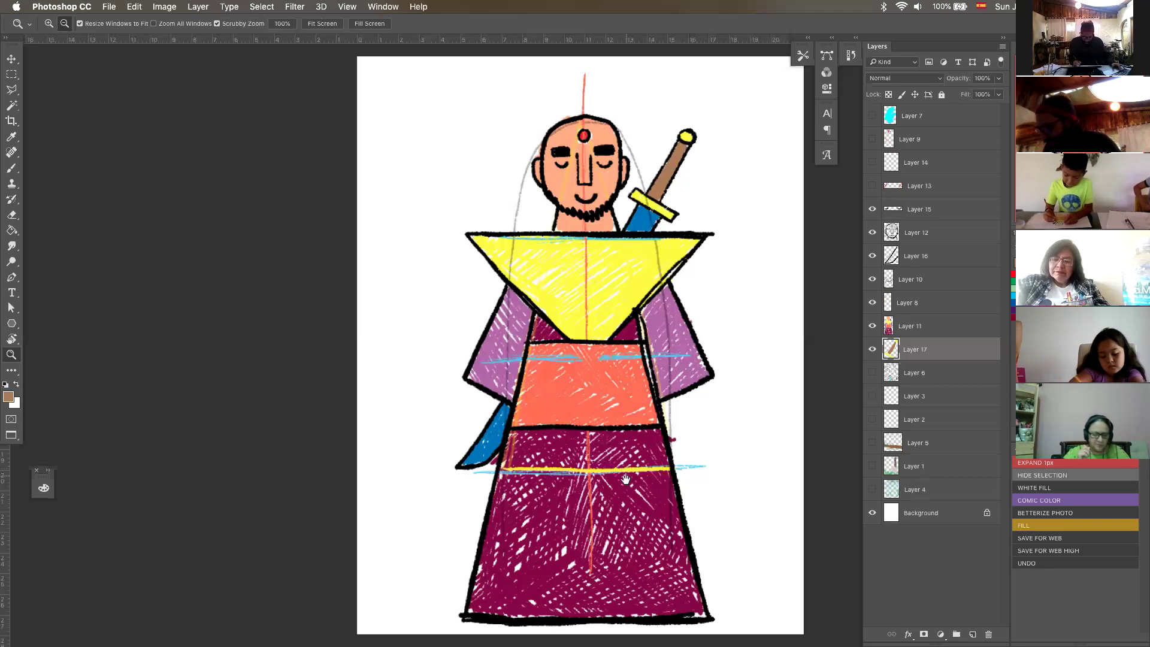
pyautogui.hscroll(5, 603, 426)
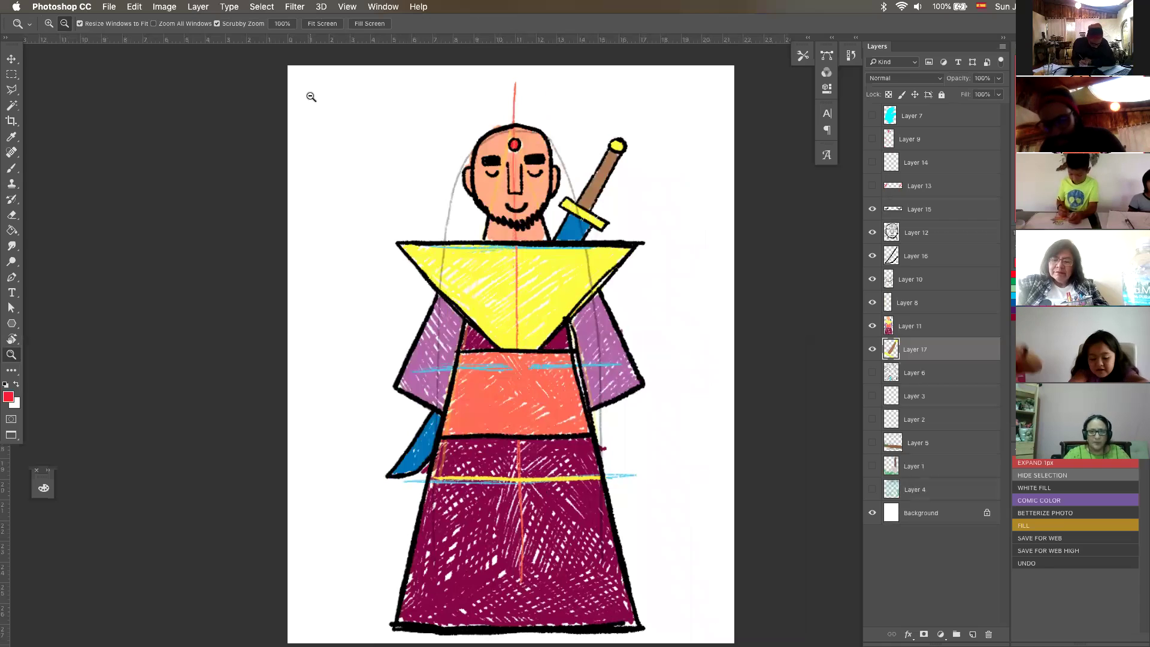
pyautogui.press('b')
pyautogui.moveTo(305, 87)
pyautogui.mouseDown()
pyautogui.moveTo(317, 111)
pyautogui.moveTo(323, 85)
pyautogui.mouseUp()
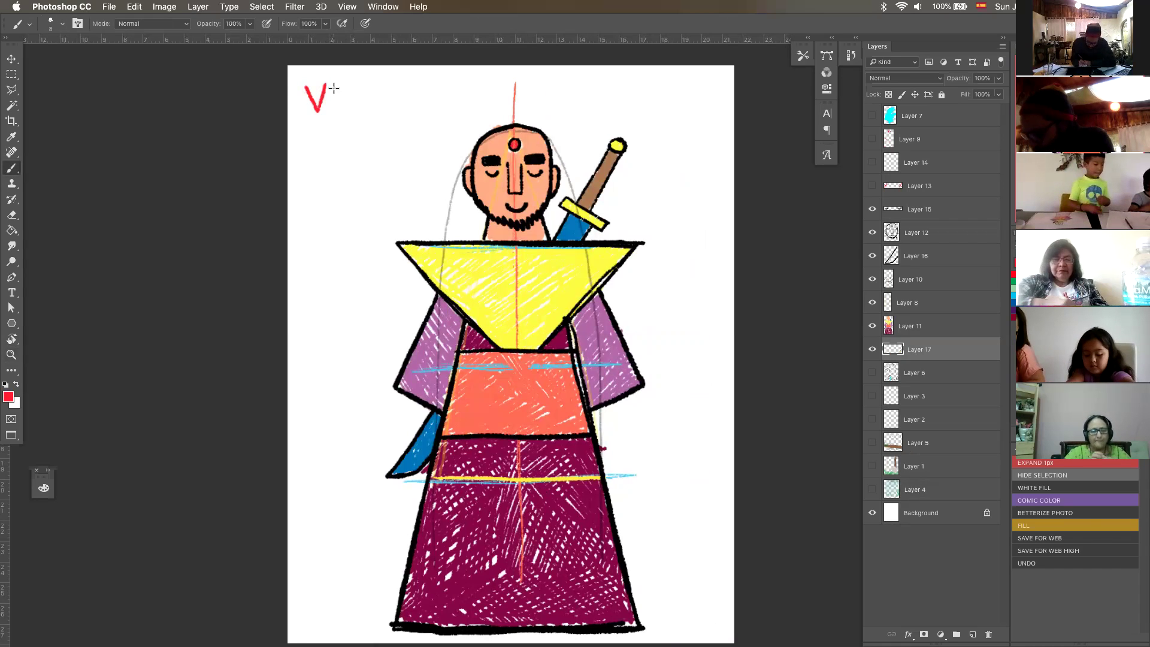
pyautogui.moveTo(333, 86); pyautogui.dragTo(338, 115)
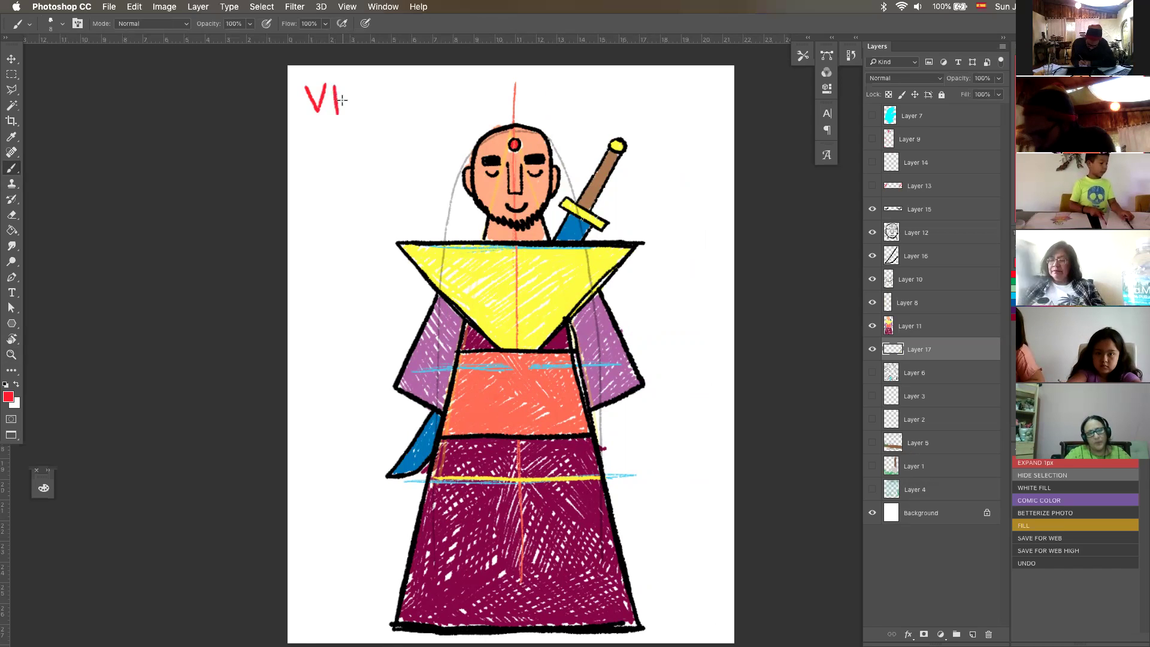
# Step: Check the character name's spelling on the class poster in Chrome, and hand-letter "DDHA" after "VI" in red to complete "VIDDHA"
pyautogui.press('super+Tab')
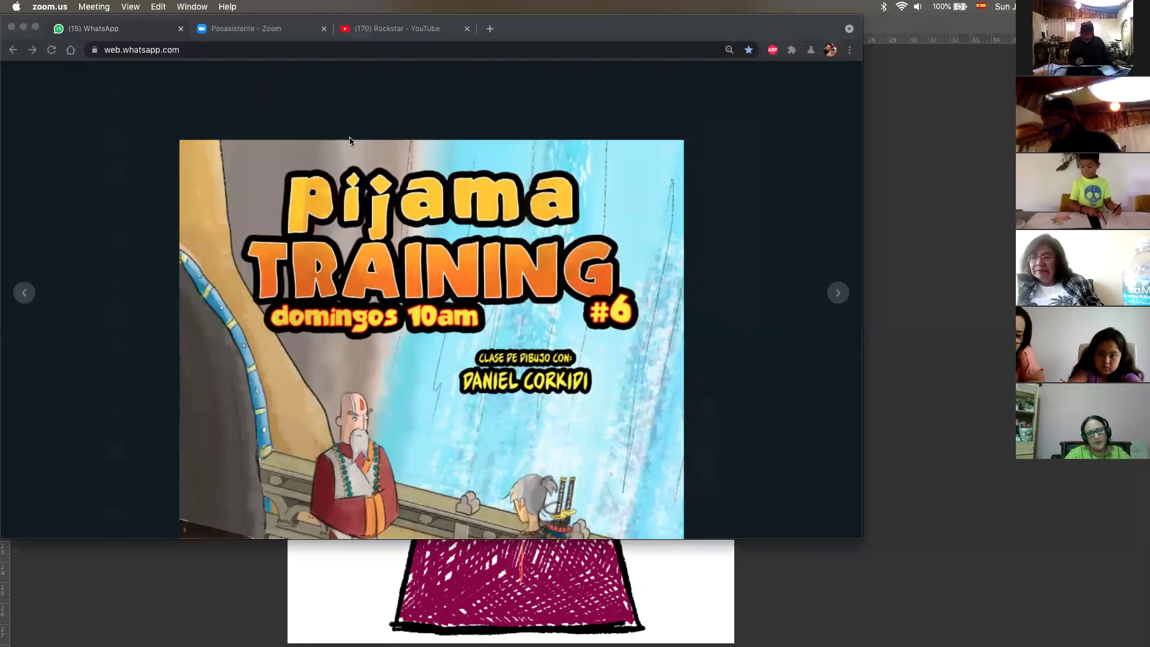
pyautogui.click(354, 339)
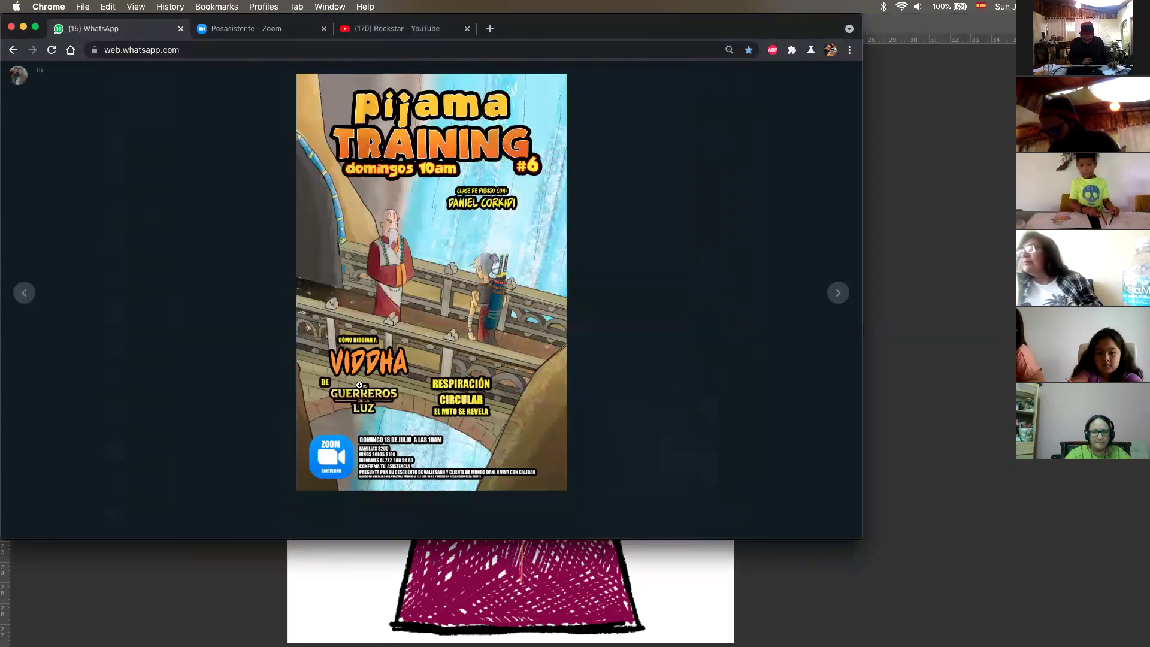
pyautogui.click(955, 303)
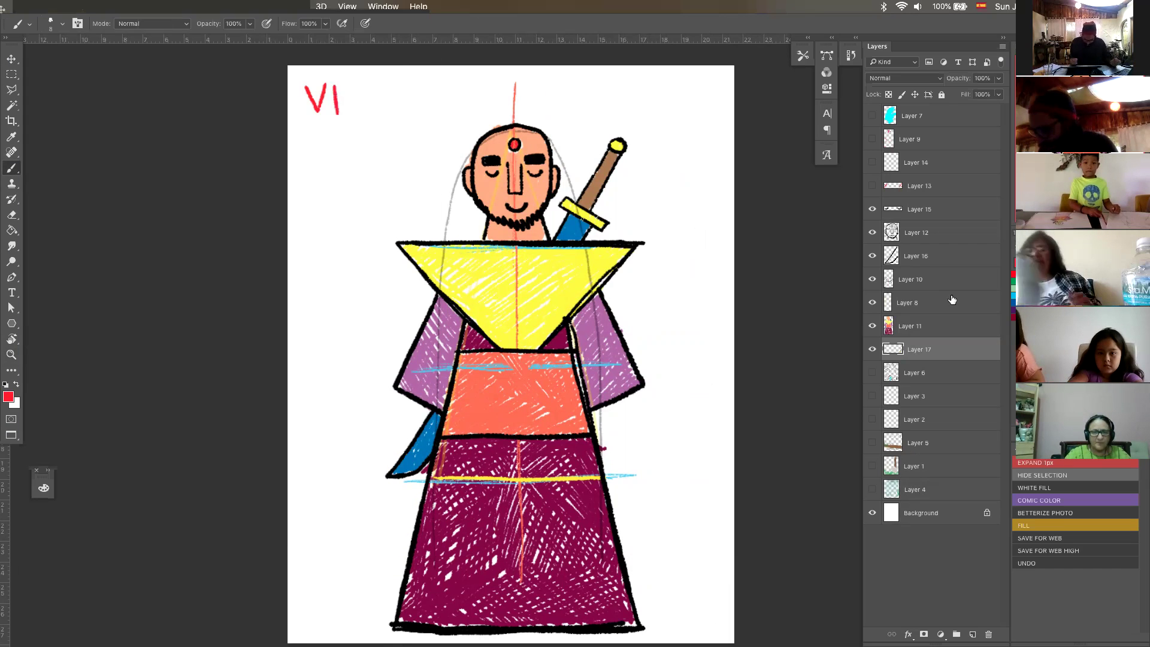
pyautogui.moveTo(347, 84)
pyautogui.mouseDown()
pyautogui.moveTo(349, 112)
pyautogui.moveTo(382, 106)
pyautogui.moveTo(373, 116)
pyautogui.mouseUp()
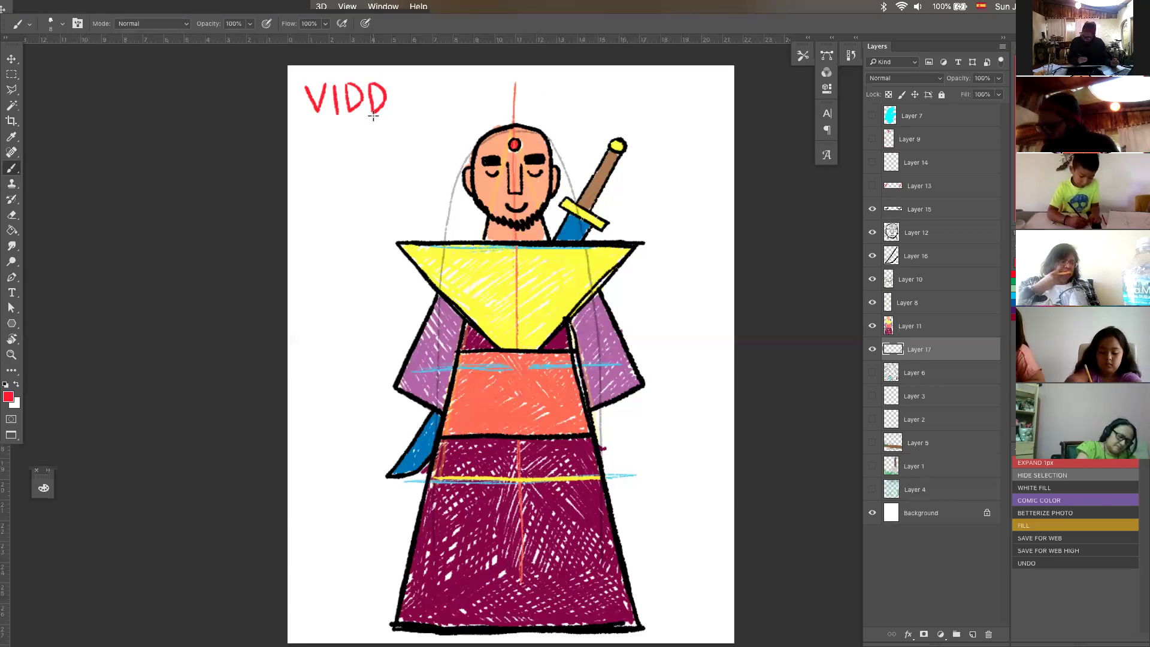
pyautogui.moveTo(395, 84)
pyautogui.mouseDown()
pyautogui.moveTo(396, 114)
pyautogui.moveTo(410, 98)
pyautogui.moveTo(411, 114)
pyautogui.mouseUp()
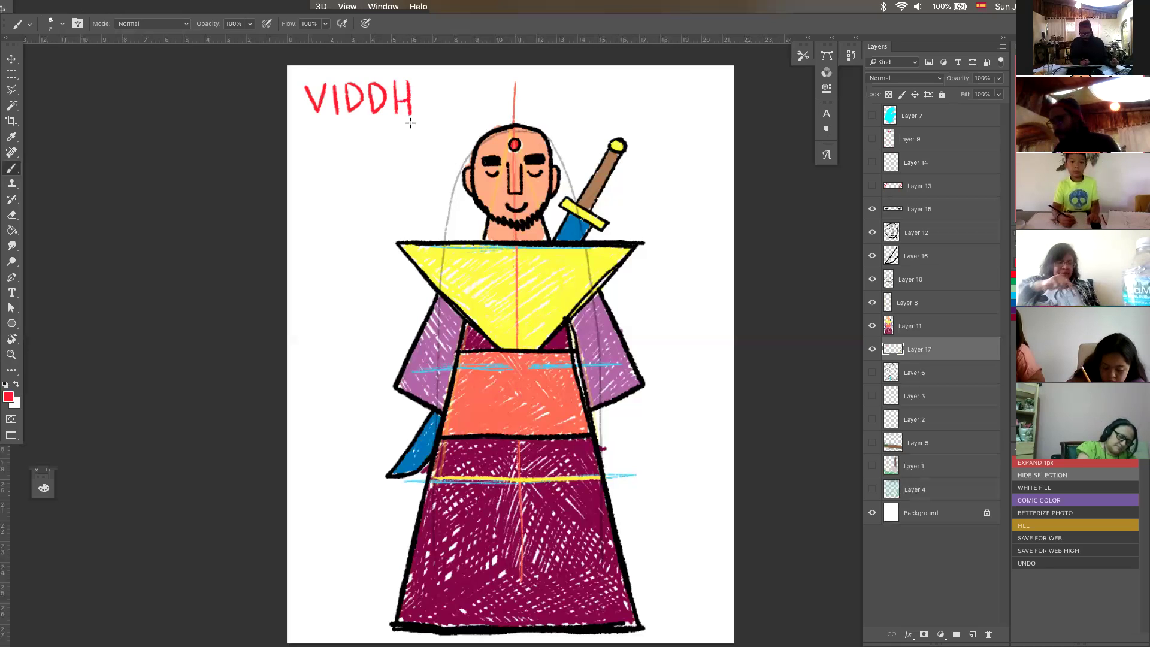
pyautogui.moveTo(417, 113)
pyautogui.mouseDown()
pyautogui.moveTo(423, 82)
pyautogui.moveTo(431, 104)
pyautogui.mouseUp()
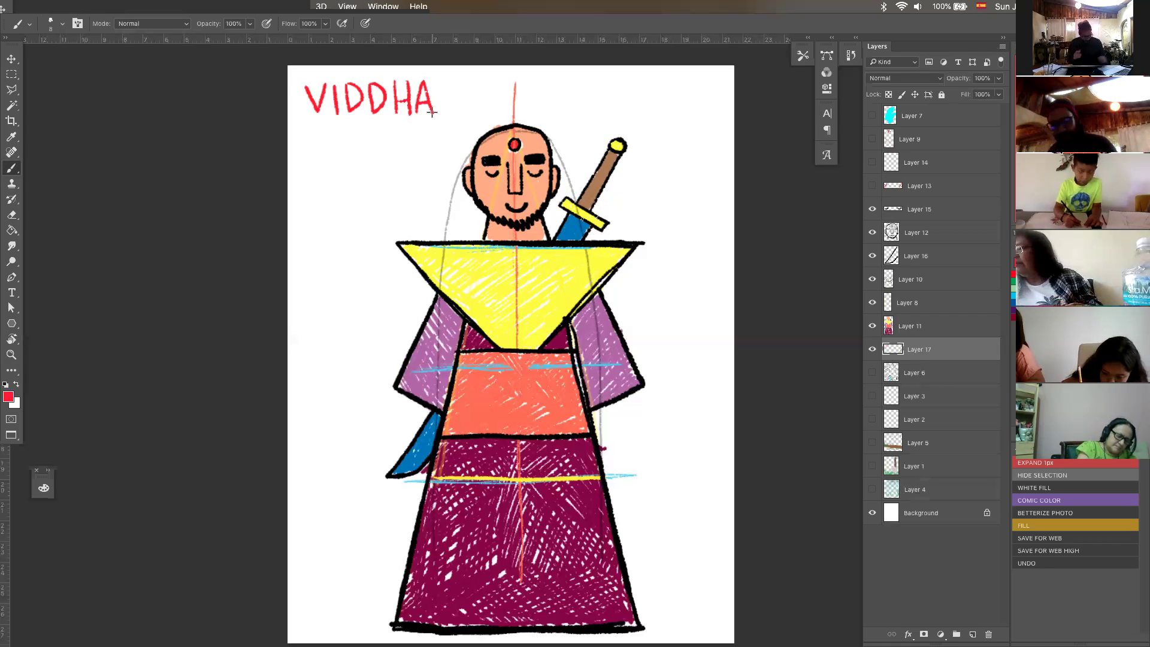
# Step: Sign the artist's name in black in the blank area beside the robe's lower hem
pyautogui.press('d')
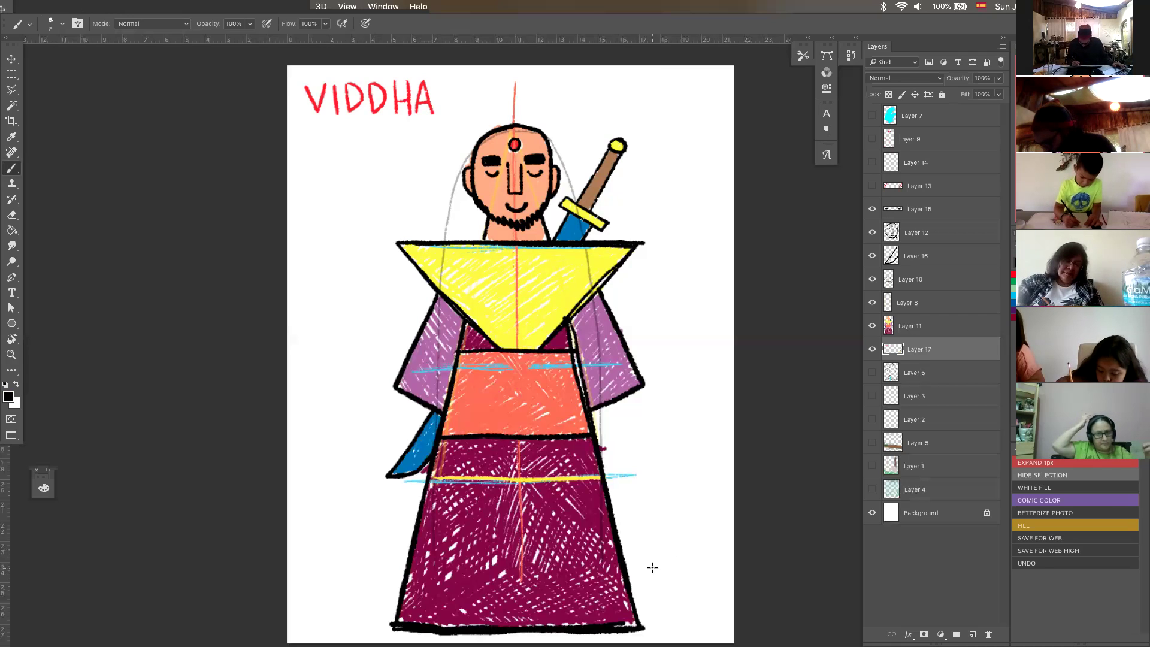
pyautogui.moveTo(648, 585)
pyautogui.mouseDown()
pyautogui.moveTo(658, 561)
pyautogui.moveTo(670, 586)
pyautogui.mouseUp()
pyautogui.press('super+alt+z')
pyautogui.press('super+alt+z')
pyautogui.press('super+alt+z')
pyautogui.press('super+alt+z')
pyautogui.press('super+alt+z')
pyautogui.press('super+alt+z')
pyautogui.hotkey('alt', 'z')
pyautogui.moveTo(718, 594); pyautogui.dragTo(747, 580)
pyautogui.moveTo(715, 594); pyautogui.dragTo(629, 488)
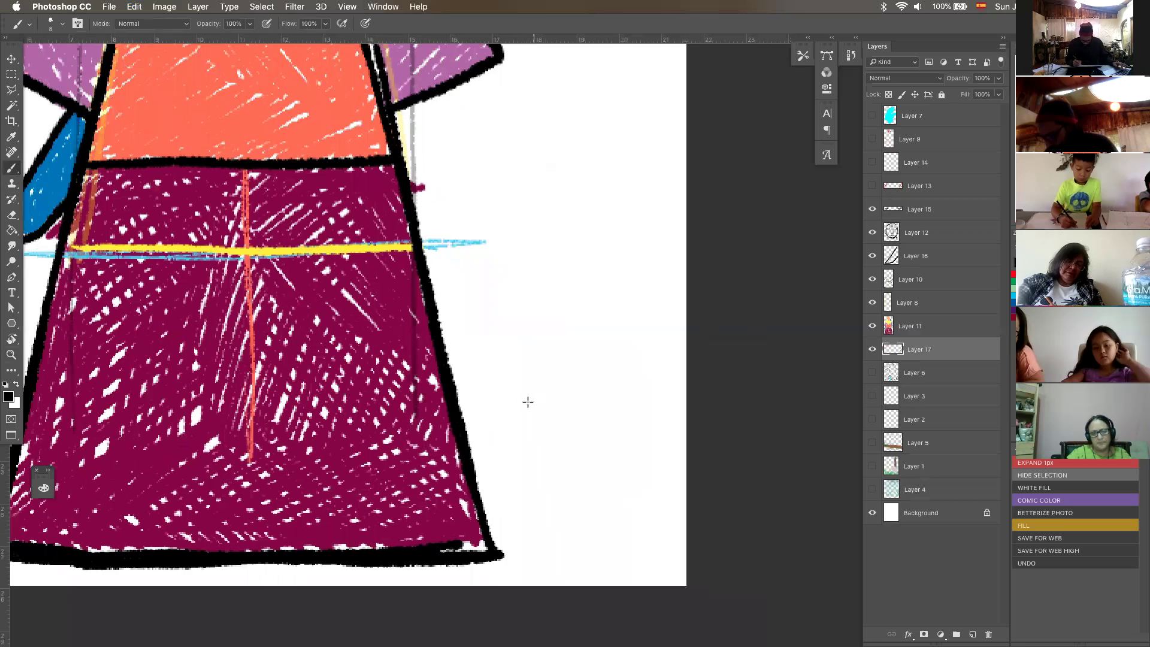
pyautogui.moveTo(524, 397)
pyautogui.mouseDown()
pyautogui.moveTo(524, 437)
pyautogui.moveTo(525, 396)
pyautogui.moveTo(536, 417)
pyautogui.moveTo(525, 444)
pyautogui.moveTo(544, 428)
pyautogui.moveTo(550, 393)
pyautogui.moveTo(557, 448)
pyautogui.mouseUp()
pyautogui.moveTo(561, 396)
pyautogui.mouseDown()
pyautogui.moveTo(562, 440)
pyautogui.moveTo(574, 401)
pyautogui.moveTo(584, 447)
pyautogui.mouseUp()
pyautogui.moveTo(588, 393); pyautogui.dragTo(589, 447)
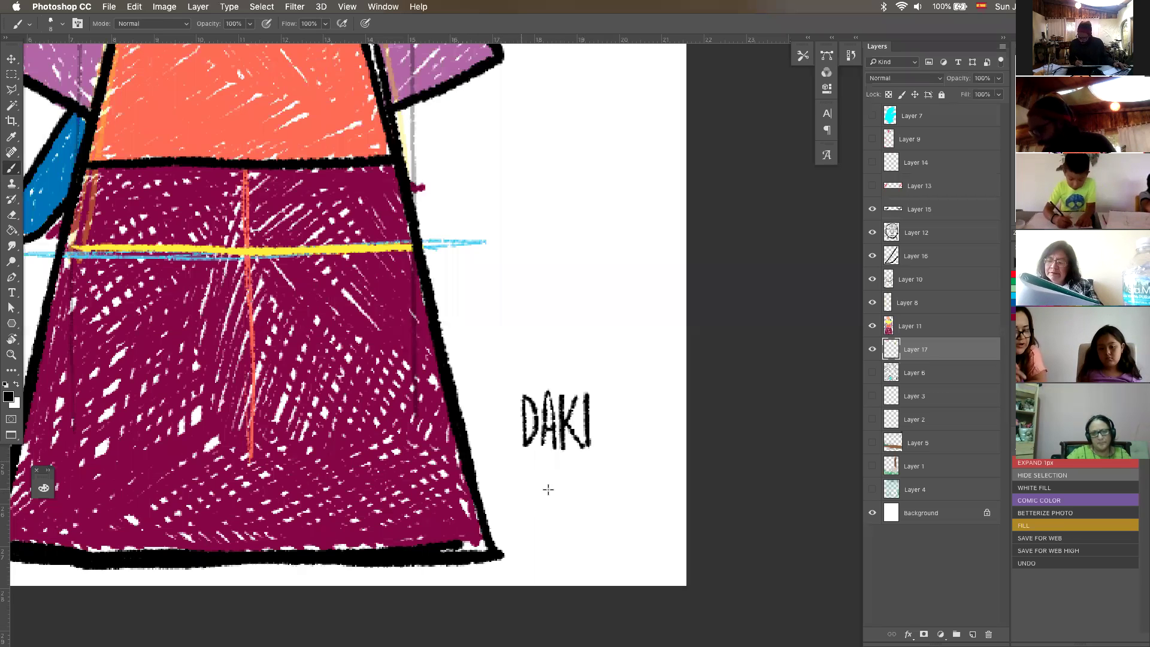
# Step: Hand-letter the date "18.JUL.21" in small black characters beneath the signature, and fit the whole canvas in view
pyautogui.moveTo(513, 463); pyautogui.dragTo(511, 474)
pyautogui.moveTo(520, 463); pyautogui.dragTo(608, 473)
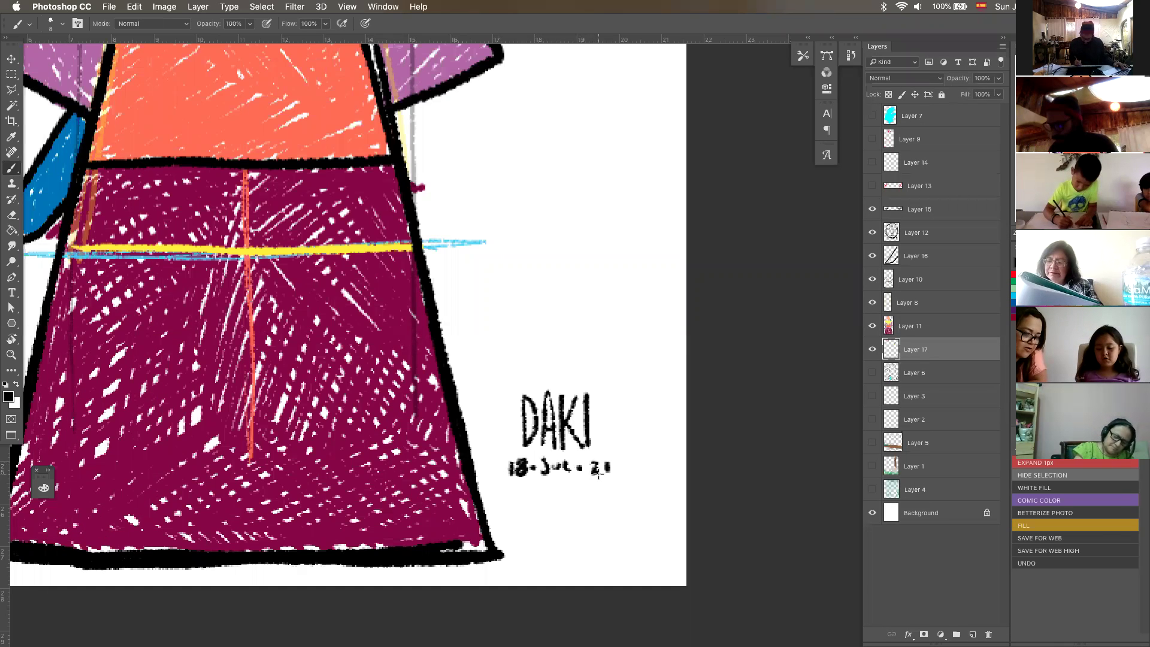
pyautogui.press('z')
pyautogui.keyDown('alt'); pyautogui.click(614, 534); pyautogui.keyUp('alt')
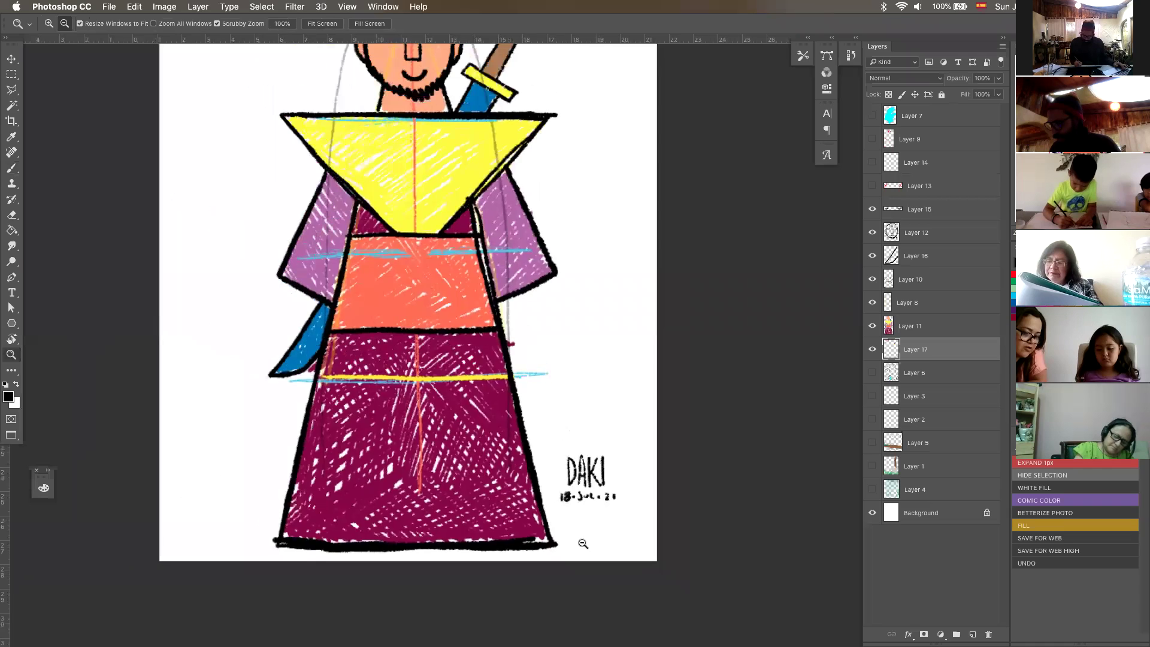
pyautogui.keyDown('alt'); pyautogui.click(583, 543); pyautogui.keyUp('alt')
pyautogui.scroll(1, 599, 437)
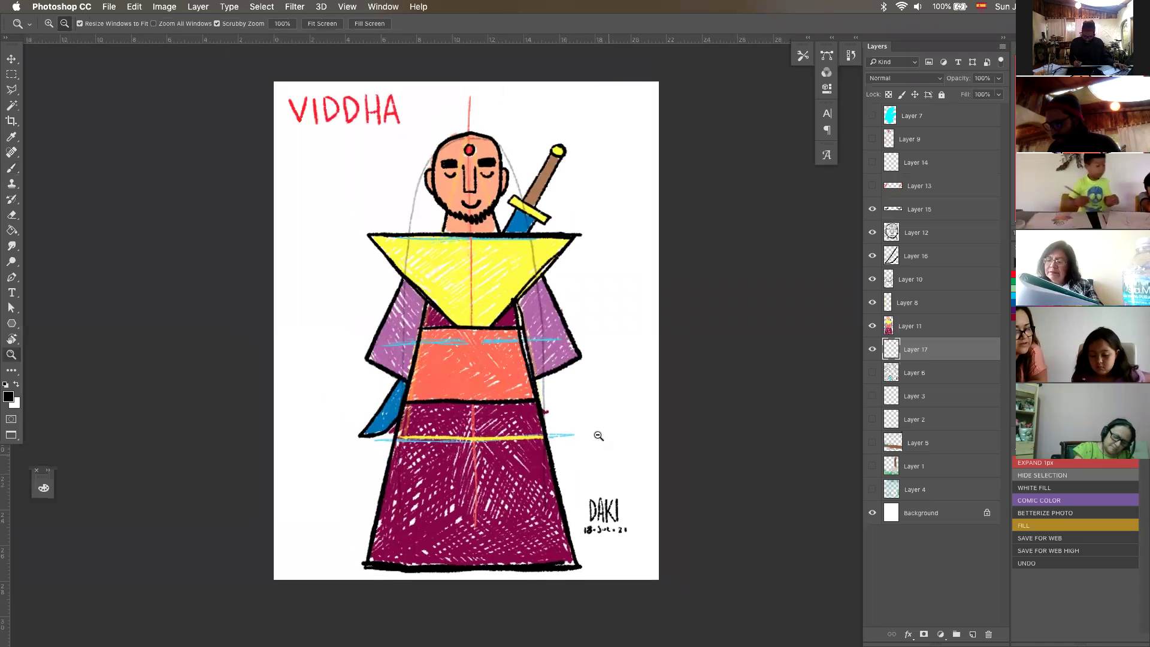
pyautogui.press('super+0')
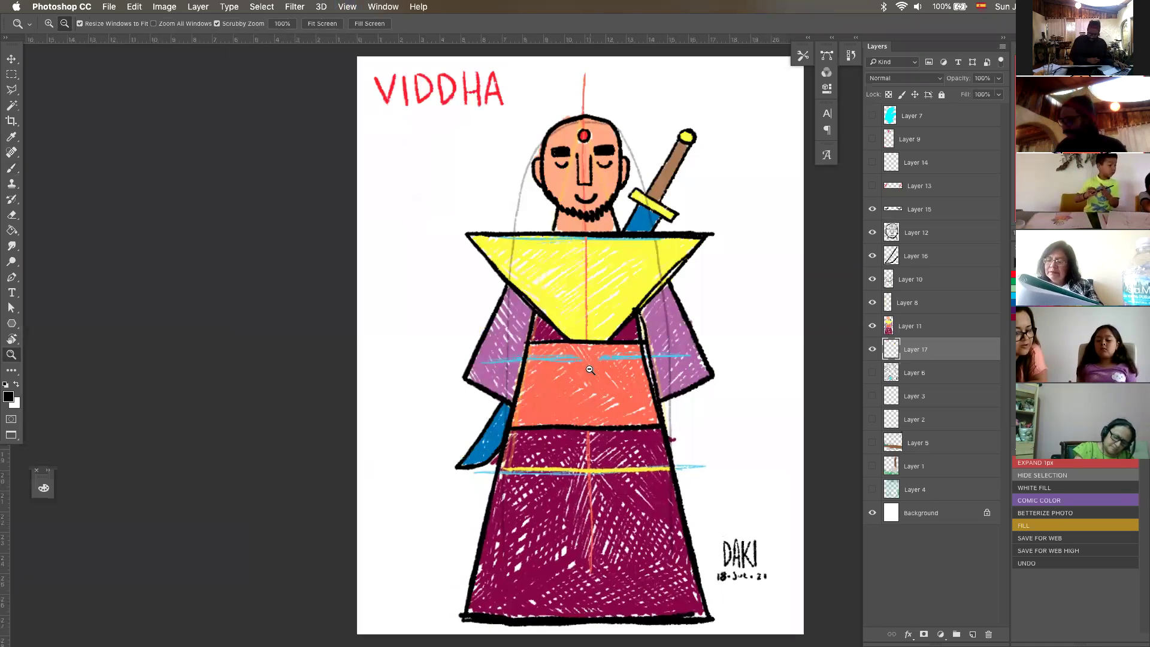
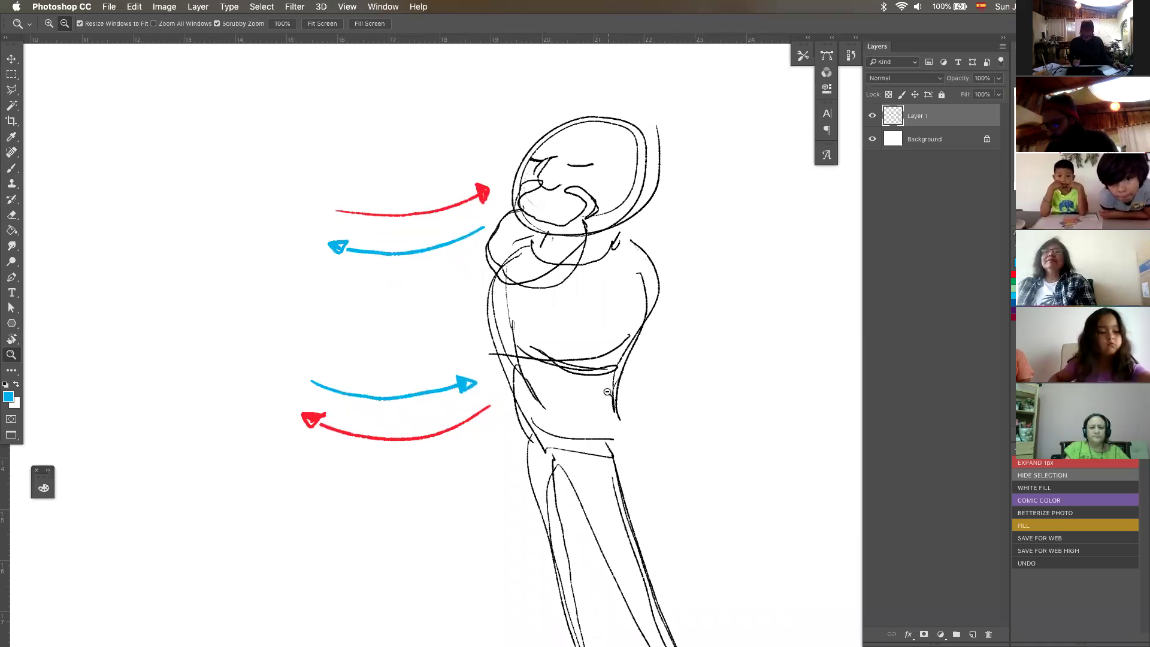
# Step: Sketch black ears, a hairline, forehead dots, a small mouth and a curly hair outline on the breathing figure's head
pyautogui.press('b')
pyautogui.press('d')
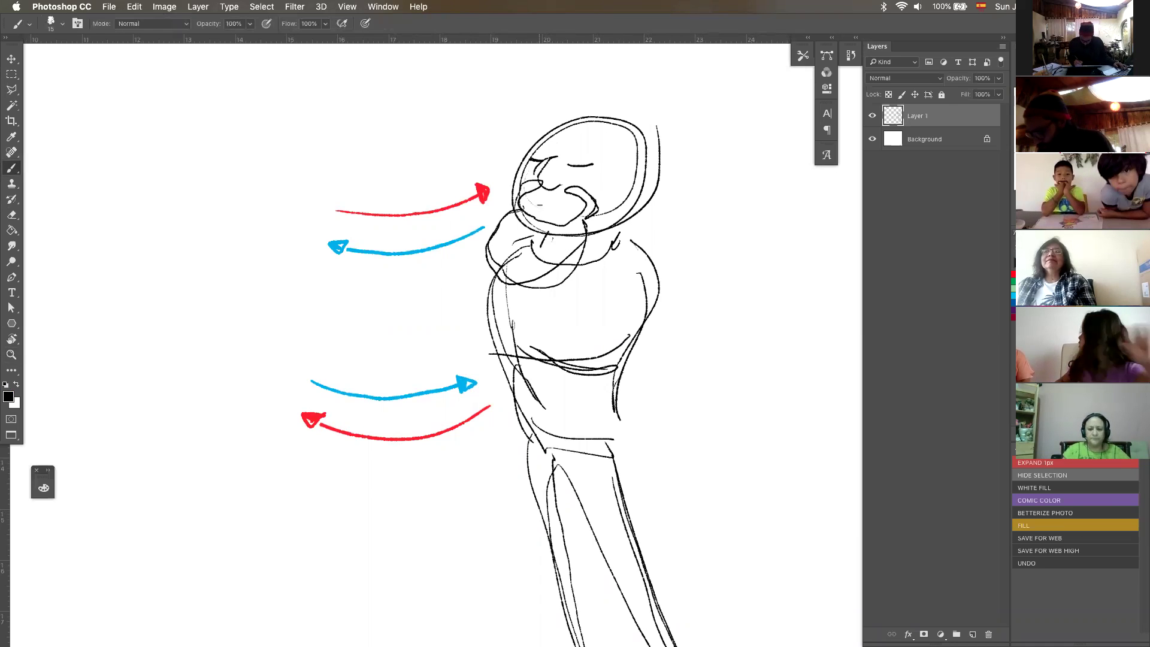
pyautogui.moveTo(645, 175)
pyautogui.mouseDown()
pyautogui.moveTo(664, 179)
pyautogui.moveTo(632, 200)
pyautogui.mouseUp()
pyautogui.moveTo(522, 157)
pyautogui.mouseDown()
pyautogui.moveTo(507, 172)
pyautogui.moveTo(519, 182)
pyautogui.mouseUp()
pyautogui.moveTo(567, 133)
pyautogui.mouseDown()
pyautogui.moveTo(581, 119)
pyautogui.moveTo(610, 127)
pyautogui.moveTo(636, 171)
pyautogui.moveTo(589, 224)
pyautogui.mouseUp()
pyautogui.click(564, 146)
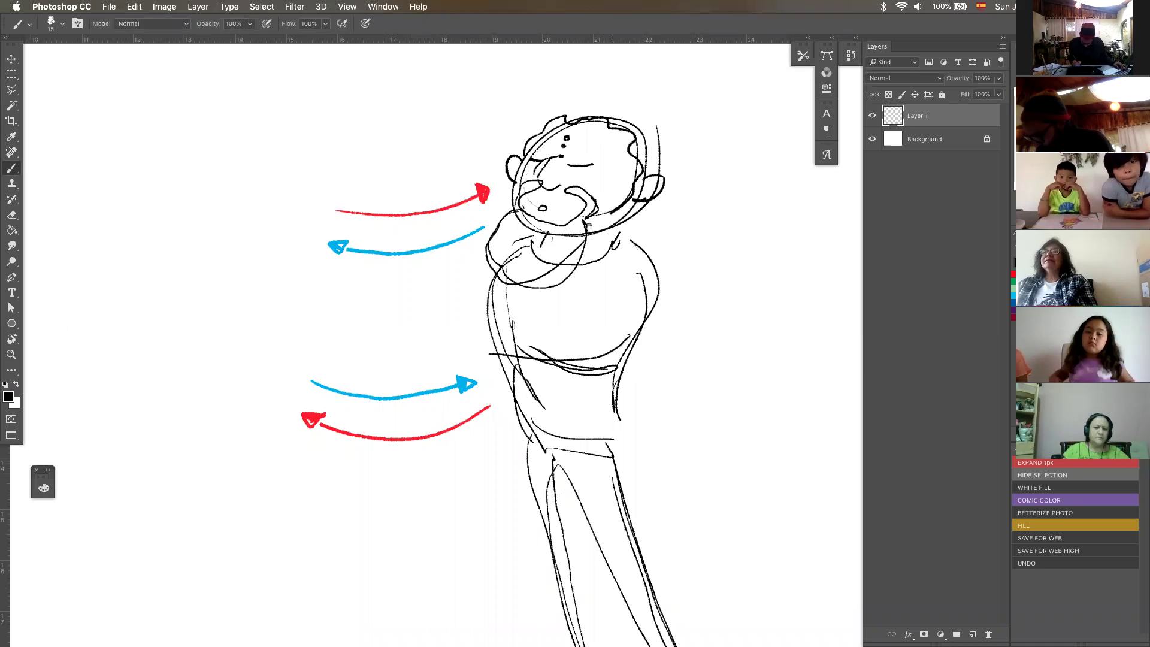
pyautogui.moveTo(525, 144)
pyautogui.mouseDown()
pyautogui.moveTo(560, 106)
pyautogui.moveTo(605, 95)
pyautogui.moveTo(651, 107)
pyautogui.moveTo(675, 131)
pyautogui.moveTo(675, 193)
pyautogui.moveTo(634, 217)
pyautogui.mouseUp()
pyautogui.moveTo(602, 307); pyautogui.dragTo(526, 384)
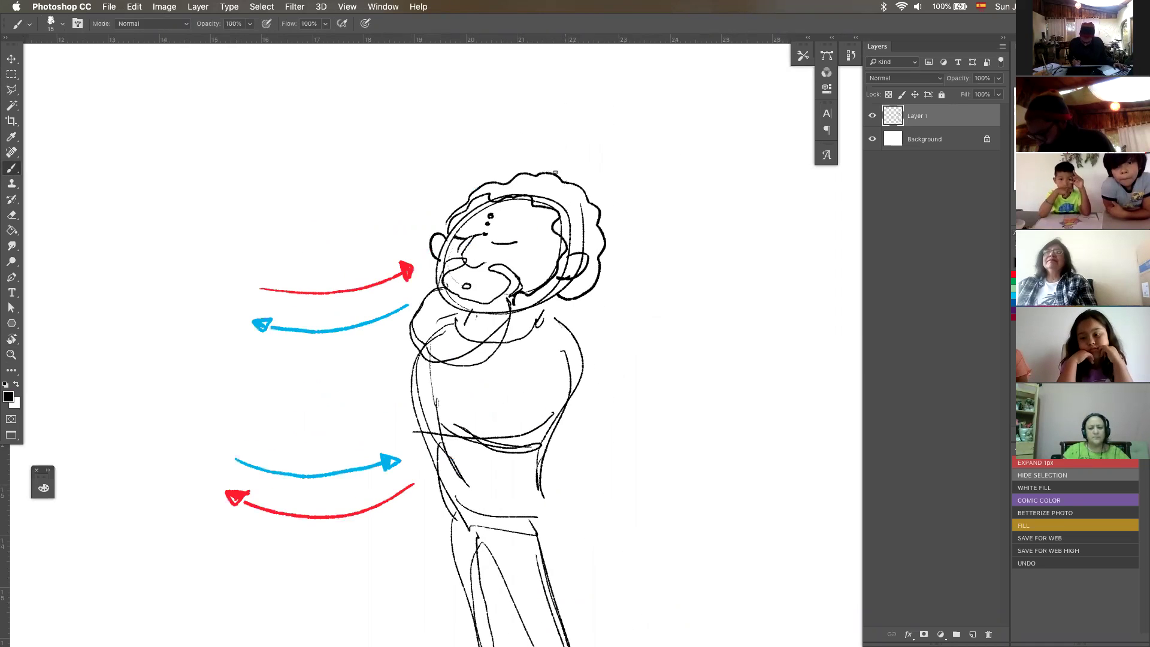
# Step: Outline a hair bun on top of the head, and fill the hair and beard with dense black curls
pyautogui.moveTo(530, 147)
pyautogui.mouseDown()
pyautogui.moveTo(550, 129)
pyautogui.moveTo(585, 127)
pyautogui.moveTo(610, 143)
pyautogui.moveTo(620, 198)
pyautogui.moveTo(598, 213)
pyautogui.mouseUp()
pyautogui.moveTo(448, 263)
pyautogui.mouseDown()
pyautogui.moveTo(413, 321)
pyautogui.moveTo(426, 357)
pyautogui.moveTo(497, 353)
pyautogui.moveTo(516, 280)
pyautogui.mouseUp()
pyautogui.moveTo(512, 321)
pyautogui.mouseDown()
pyautogui.moveTo(490, 267)
pyautogui.moveTo(511, 285)
pyautogui.moveTo(462, 302)
pyautogui.moveTo(442, 291)
pyautogui.moveTo(458, 261)
pyautogui.moveTo(423, 307)
pyautogui.moveTo(435, 297)
pyautogui.moveTo(414, 344)
pyautogui.moveTo(444, 299)
pyautogui.moveTo(458, 303)
pyautogui.moveTo(432, 351)
pyautogui.moveTo(458, 359)
pyautogui.moveTo(470, 351)
pyautogui.moveTo(459, 324)
pyautogui.moveTo(501, 302)
pyautogui.moveTo(514, 279)
pyautogui.moveTo(471, 336)
pyautogui.moveTo(476, 357)
pyautogui.moveTo(495, 335)
pyautogui.moveTo(504, 312)
pyautogui.moveTo(441, 330)
pyautogui.moveTo(468, 344)
pyautogui.moveTo(422, 320)
pyautogui.mouseUp()
pyautogui.moveTo(446, 230)
pyautogui.mouseDown()
pyautogui.moveTo(485, 184)
pyautogui.moveTo(485, 199)
pyautogui.moveTo(512, 187)
pyautogui.moveTo(534, 194)
pyautogui.moveTo(550, 177)
pyautogui.moveTo(574, 241)
pyautogui.mouseUp()
pyautogui.moveTo(516, 296)
pyautogui.mouseDown()
pyautogui.moveTo(512, 336)
pyautogui.moveTo(566, 252)
pyautogui.moveTo(522, 332)
pyautogui.moveTo(545, 295)
pyautogui.mouseUp()
pyautogui.moveTo(569, 235); pyautogui.dragTo(591, 251)
pyautogui.moveTo(561, 288)
pyautogui.mouseDown()
pyautogui.moveTo(596, 267)
pyautogui.moveTo(590, 243)
pyautogui.mouseUp()
pyautogui.moveTo(566, 184)
pyautogui.mouseDown()
pyautogui.moveTo(584, 209)
pyautogui.moveTo(579, 232)
pyautogui.moveTo(596, 243)
pyautogui.moveTo(586, 205)
pyautogui.moveTo(604, 234)
pyautogui.mouseUp()
pyautogui.moveTo(566, 273); pyautogui.dragTo(570, 277)
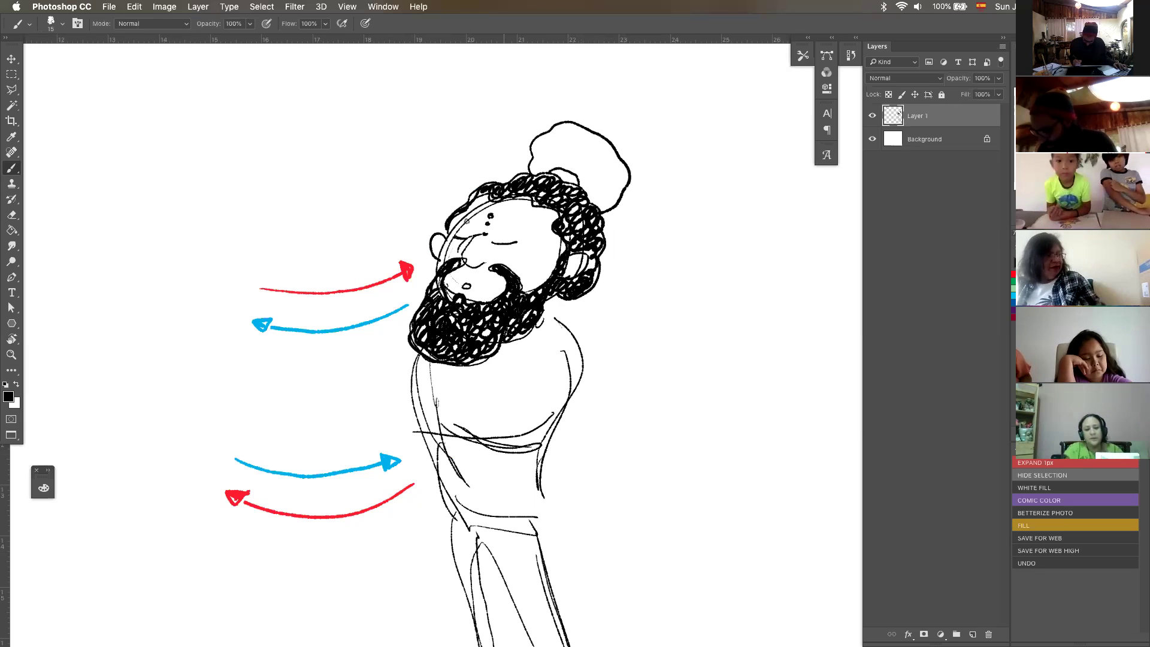
# Step: Draw thick black eyebrows, fill the hair bun with curls, and add dots on the cheek
pyautogui.moveTo(460, 225); pyautogui.dragTo(480, 227)
pyautogui.moveTo(501, 227); pyautogui.dragTo(530, 230)
pyautogui.moveTo(541, 159)
pyautogui.mouseDown()
pyautogui.moveTo(552, 131)
pyautogui.moveTo(572, 128)
pyautogui.moveTo(599, 206)
pyautogui.moveTo(614, 181)
pyautogui.moveTo(594, 166)
pyautogui.moveTo(597, 147)
pyautogui.moveTo(623, 174)
pyautogui.mouseUp()
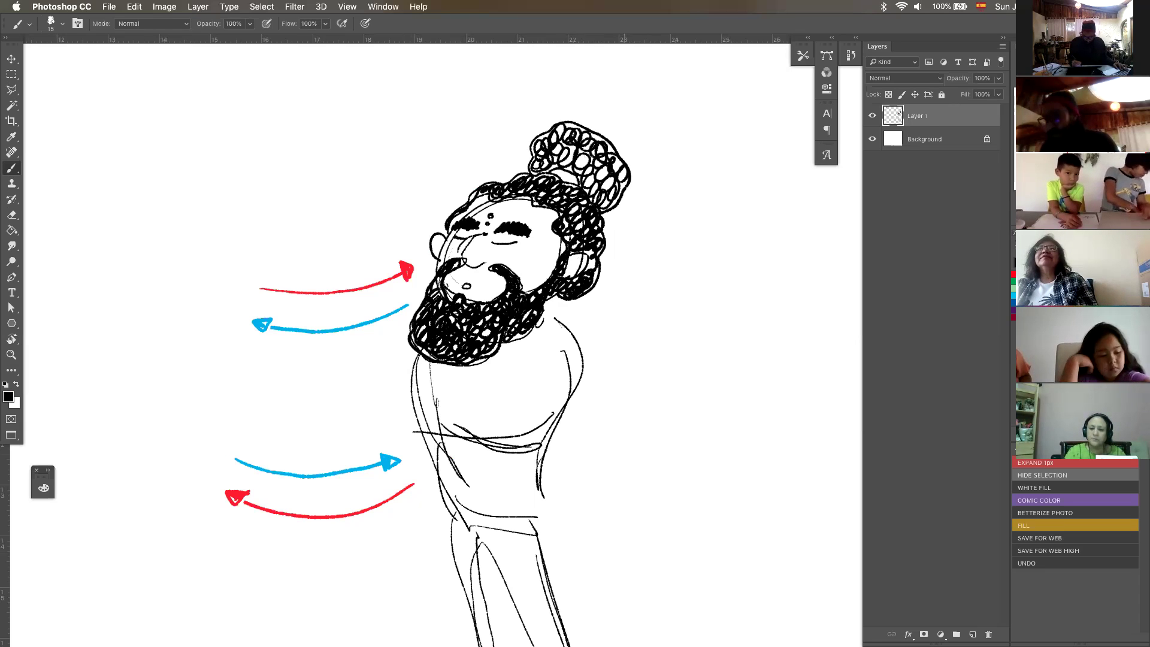
pyautogui.click(544, 249)
pyautogui.click(538, 258)
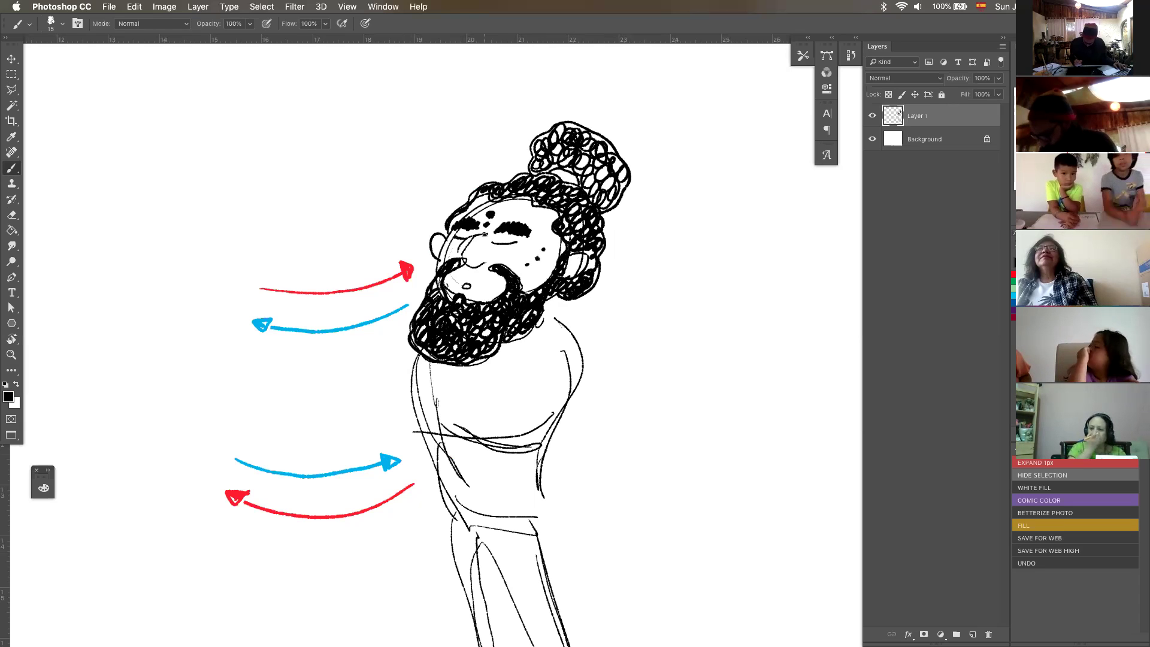
# Step: Lasso the figure's head and hair bun, scale them down slightly with Free Transform, and deselect
pyautogui.keyDown('alt'); pyautogui.keyDown('super'); pyautogui.click(648, 502); pyautogui.keyUp('super'); pyautogui.keyUp('alt')
pyautogui.moveTo(640, 516); pyautogui.dragTo(533, 390)
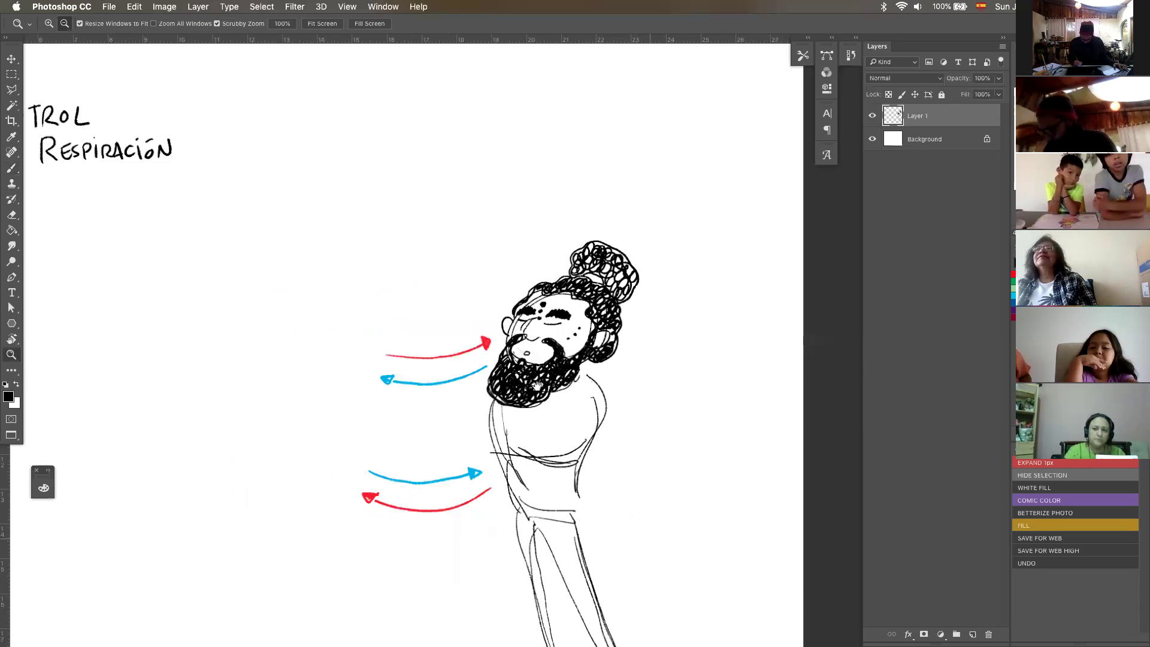
pyautogui.press('l')
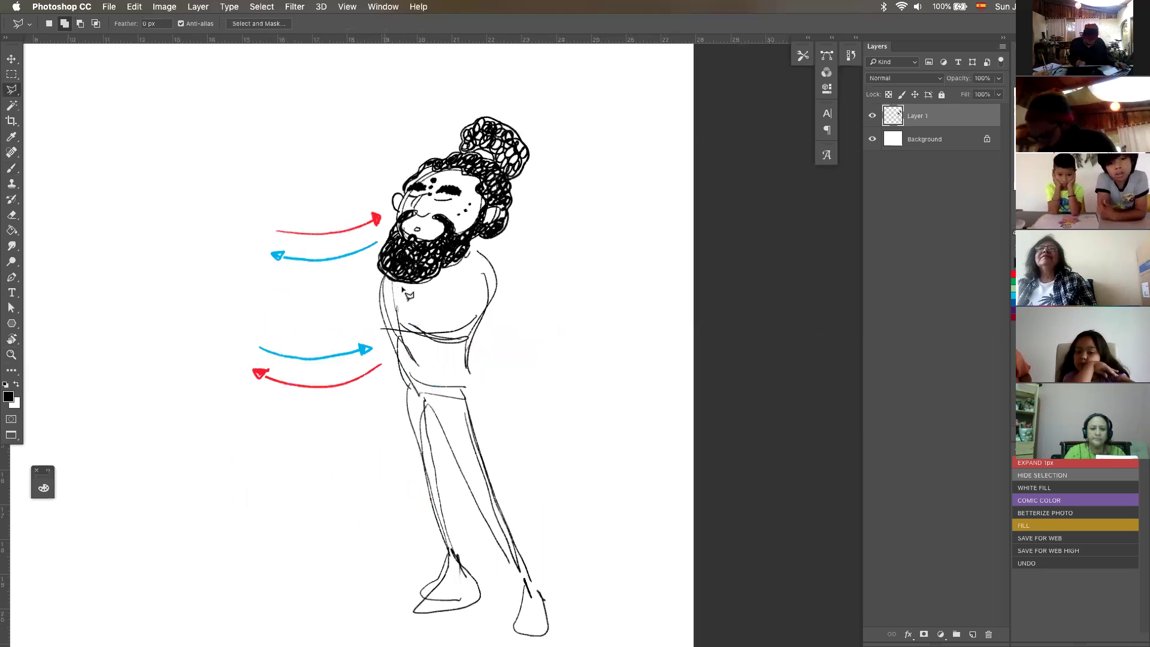
pyautogui.moveTo(11, 90); pyautogui.dragTo(50, 90)
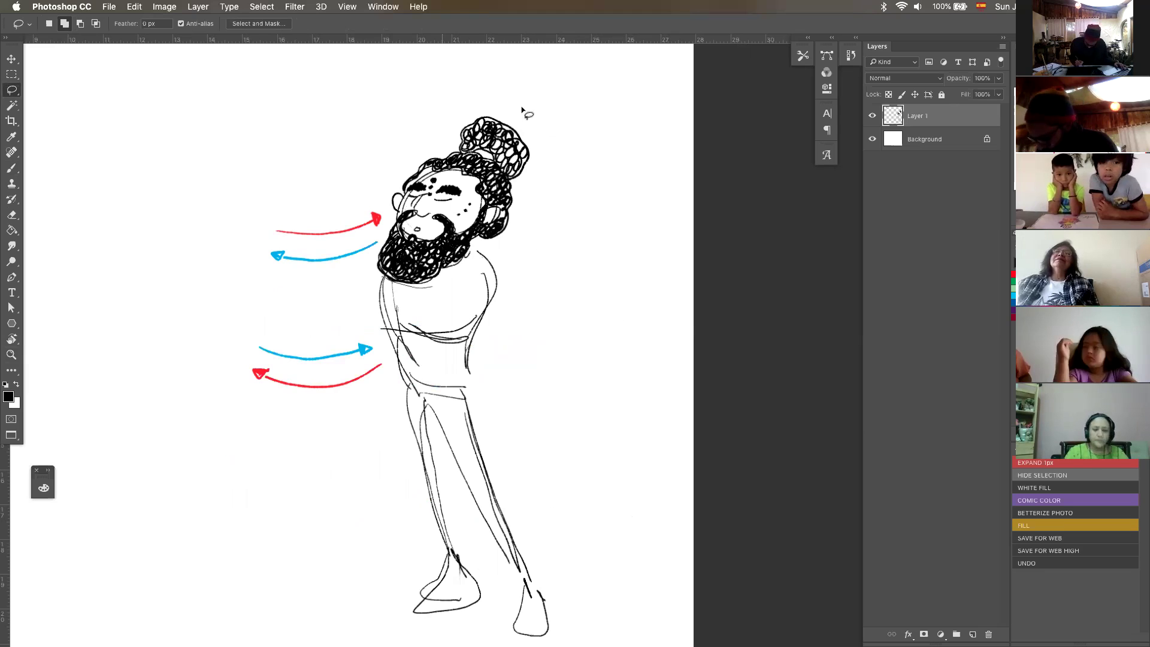
pyautogui.moveTo(388, 221)
pyautogui.mouseDown()
pyautogui.moveTo(376, 272)
pyautogui.moveTo(389, 262)
pyautogui.mouseUp()
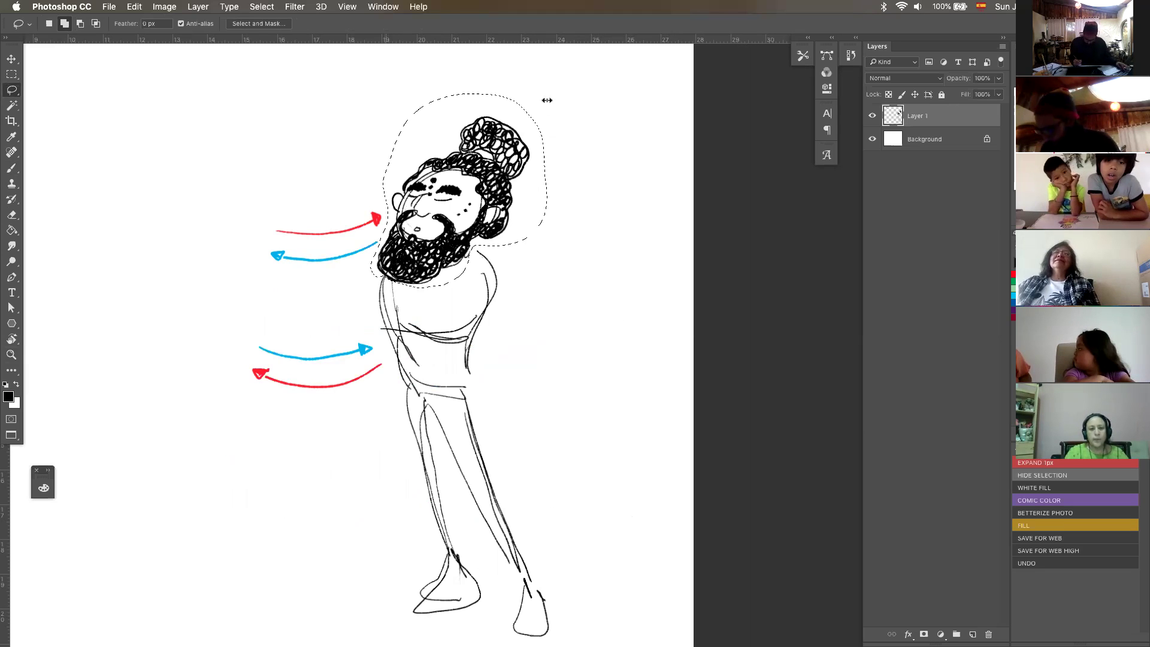
pyautogui.hotkey('ctrl', 't')
pyautogui.moveTo(541, 100); pyautogui.dragTo(490, 151)
pyautogui.press('super+z')
pyautogui.moveTo(529, 110); pyautogui.dragTo(537, 105)
pyautogui.press('Return')
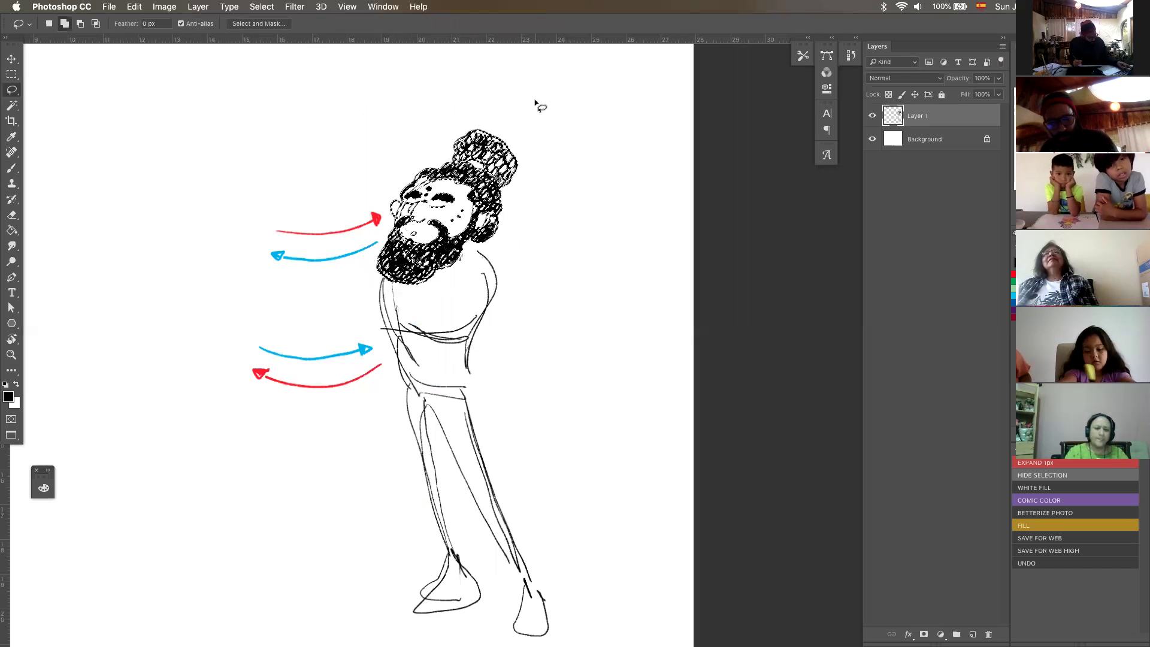
pyautogui.press('super+d')
# Step: Ink the figure's shoulders, neckline and chest outline, and draw a wide belt with a buckle at the waist
pyautogui.press('b')
pyautogui.moveTo(459, 259); pyautogui.dragTo(479, 243)
pyautogui.moveTo(378, 283)
pyautogui.mouseDown()
pyautogui.moveTo(439, 311)
pyautogui.moveTo(477, 296)
pyautogui.mouseUp()
pyautogui.moveTo(481, 244)
pyautogui.mouseDown()
pyautogui.moveTo(433, 313)
pyautogui.moveTo(393, 332)
pyautogui.mouseUp()
pyautogui.moveTo(484, 309); pyautogui.dragTo(472, 329)
pyautogui.moveTo(390, 331)
pyautogui.mouseDown()
pyautogui.moveTo(411, 388)
pyautogui.moveTo(431, 339)
pyautogui.mouseUp()
pyautogui.press('F7')
# Step: Outline a slanted tunic skirt below the belt, ending in a point at the back, and thicken its rear edge
pyautogui.moveTo(439, 381)
pyautogui.mouseDown()
pyautogui.moveTo(401, 382)
pyautogui.moveTo(428, 363)
pyautogui.moveTo(422, 339)
pyautogui.moveTo(439, 384)
pyautogui.moveTo(398, 419)
pyautogui.moveTo(488, 477)
pyautogui.mouseUp()
pyautogui.moveTo(469, 376); pyautogui.dragTo(523, 481)
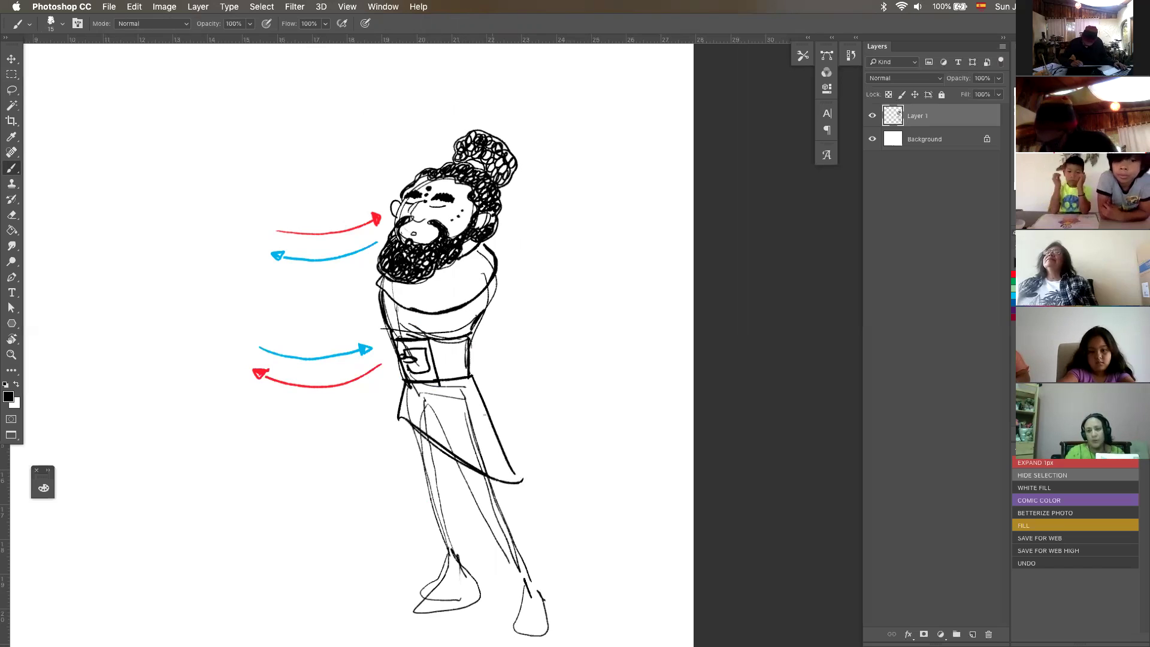
pyautogui.moveTo(471, 380); pyautogui.dragTo(523, 482)
# Step: Fill the figure's chest and tunic skirt with black diagonal hatching
pyautogui.moveTo(385, 295); pyautogui.dragTo(386, 328)
pyautogui.moveTo(490, 290); pyautogui.dragTo(473, 331)
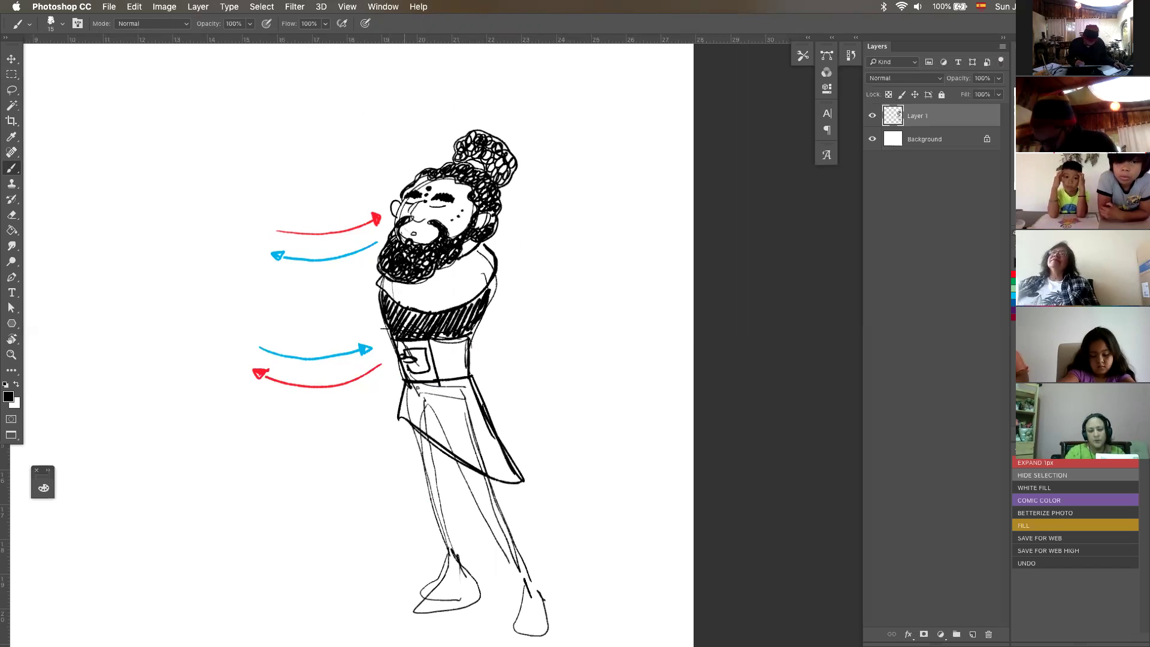
pyautogui.moveTo(437, 384); pyautogui.dragTo(401, 422)
pyautogui.moveTo(455, 384)
pyautogui.mouseDown()
pyautogui.moveTo(464, 390)
pyautogui.moveTo(447, 461)
pyautogui.mouseUp()
pyautogui.moveTo(494, 414)
pyautogui.mouseDown()
pyautogui.moveTo(462, 471)
pyautogui.moveTo(510, 477)
pyautogui.mouseUp()
pyautogui.moveTo(423, 394); pyautogui.dragTo(410, 420)
pyautogui.moveTo(443, 385); pyautogui.dragTo(424, 407)
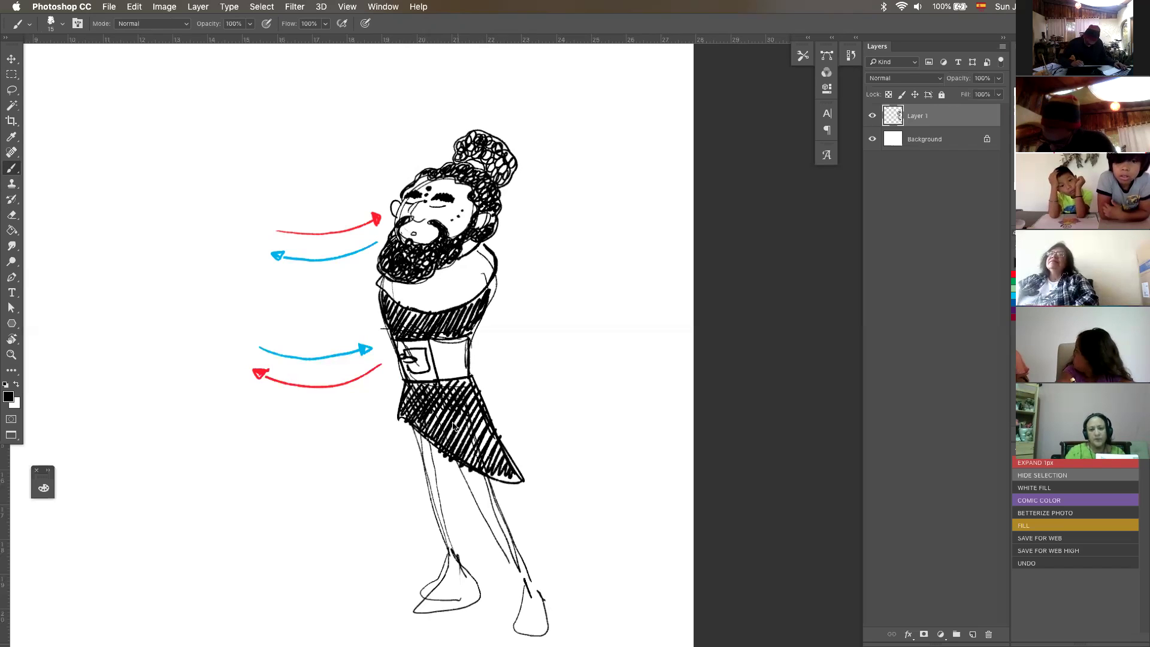
# Step: Darken the tunic skirt and chest by cross-hatching over the first strokes
pyautogui.rightClick(454, 445)
pyautogui.click(425, 414)
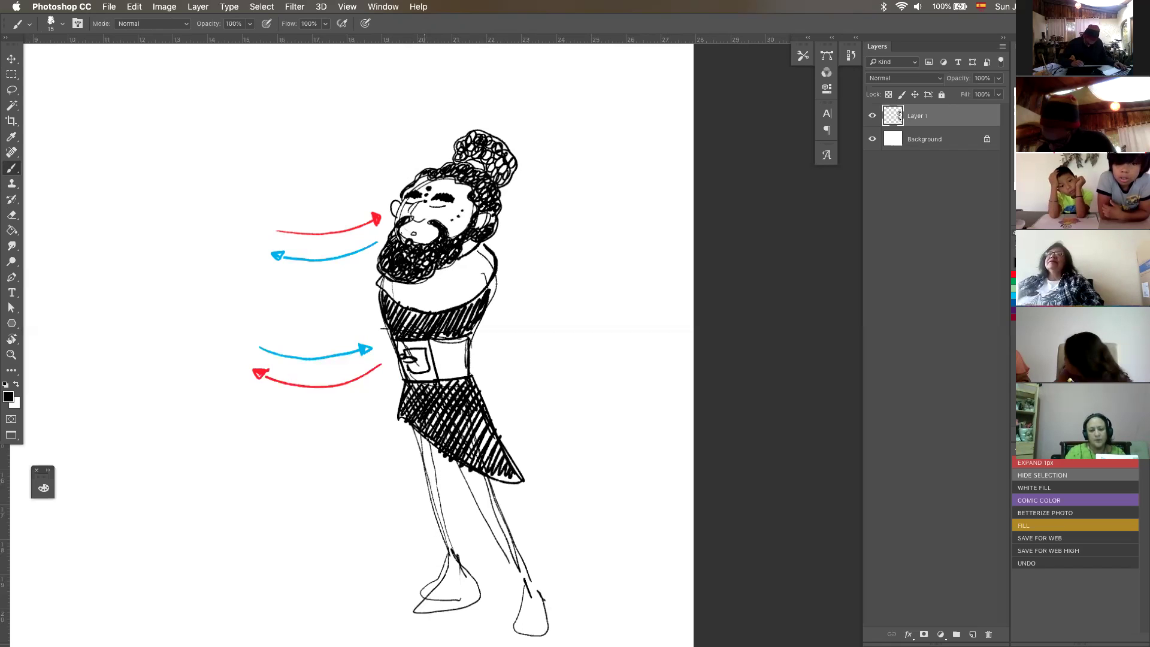
pyautogui.moveTo(479, 449); pyautogui.dragTo(502, 472)
pyautogui.moveTo(391, 305)
pyautogui.mouseDown()
pyautogui.moveTo(415, 327)
pyautogui.moveTo(472, 331)
pyautogui.moveTo(486, 291)
pyautogui.mouseUp()
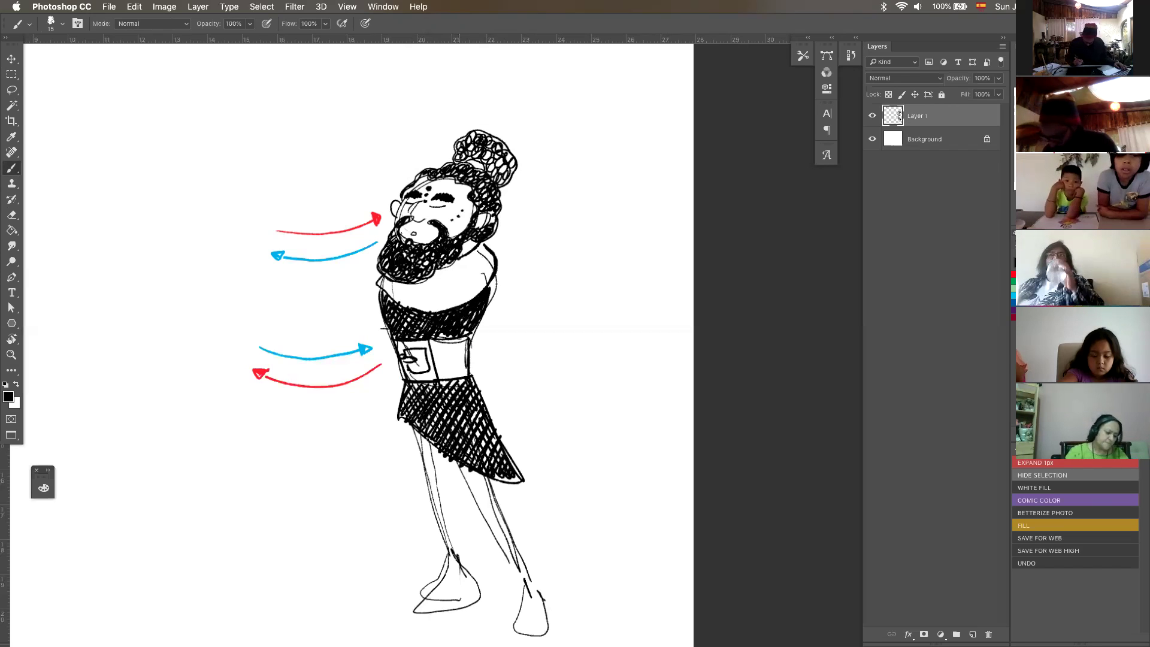
# Step: Draw hatched trousers on both legs with folded cuffs below the knees, and ink the rear boot
pyautogui.moveTo(412, 428); pyautogui.dragTo(454, 505)
pyautogui.moveTo(426, 432)
pyautogui.mouseDown()
pyautogui.moveTo(417, 482)
pyautogui.moveTo(448, 503)
pyautogui.mouseUp()
pyautogui.moveTo(462, 468)
pyautogui.mouseDown()
pyautogui.moveTo(474, 516)
pyautogui.moveTo(516, 487)
pyautogui.moveTo(498, 503)
pyautogui.moveTo(514, 528)
pyautogui.moveTo(509, 552)
pyautogui.mouseUp()
pyautogui.moveTo(423, 507)
pyautogui.mouseDown()
pyautogui.moveTo(462, 504)
pyautogui.moveTo(419, 598)
pyautogui.mouseUp()
# Step: Ink the front leg's boot in black down to its rounded toe
pyautogui.press('space')
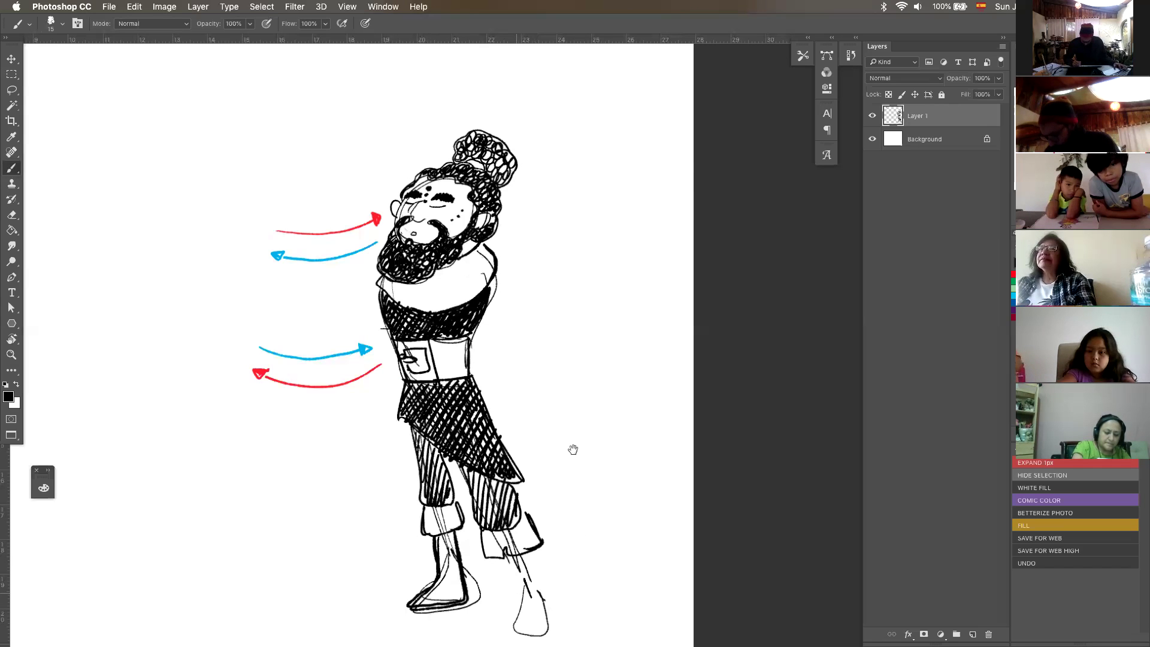
pyautogui.scroll(-10, 545, 459)
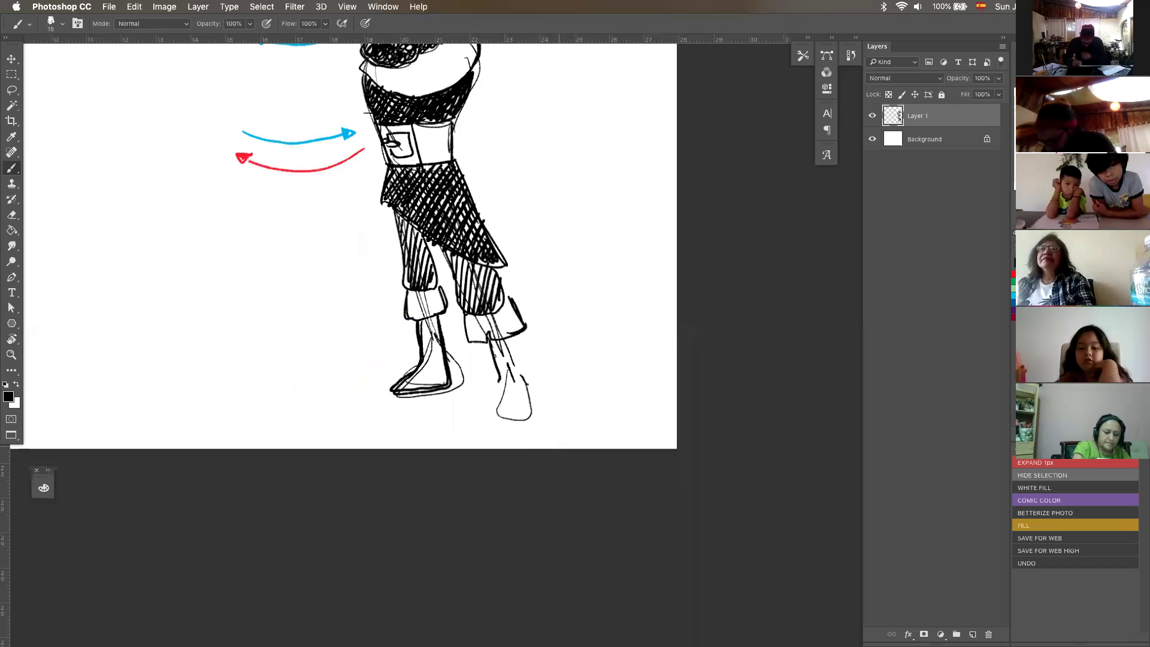
pyautogui.moveTo(499, 408)
pyautogui.mouseDown()
pyautogui.moveTo(541, 415)
pyautogui.moveTo(494, 376)
pyautogui.moveTo(501, 426)
pyautogui.mouseUp()
pyautogui.moveTo(495, 367)
pyautogui.mouseDown()
pyautogui.moveTo(527, 439)
pyautogui.moveTo(518, 350)
pyautogui.mouseUp()
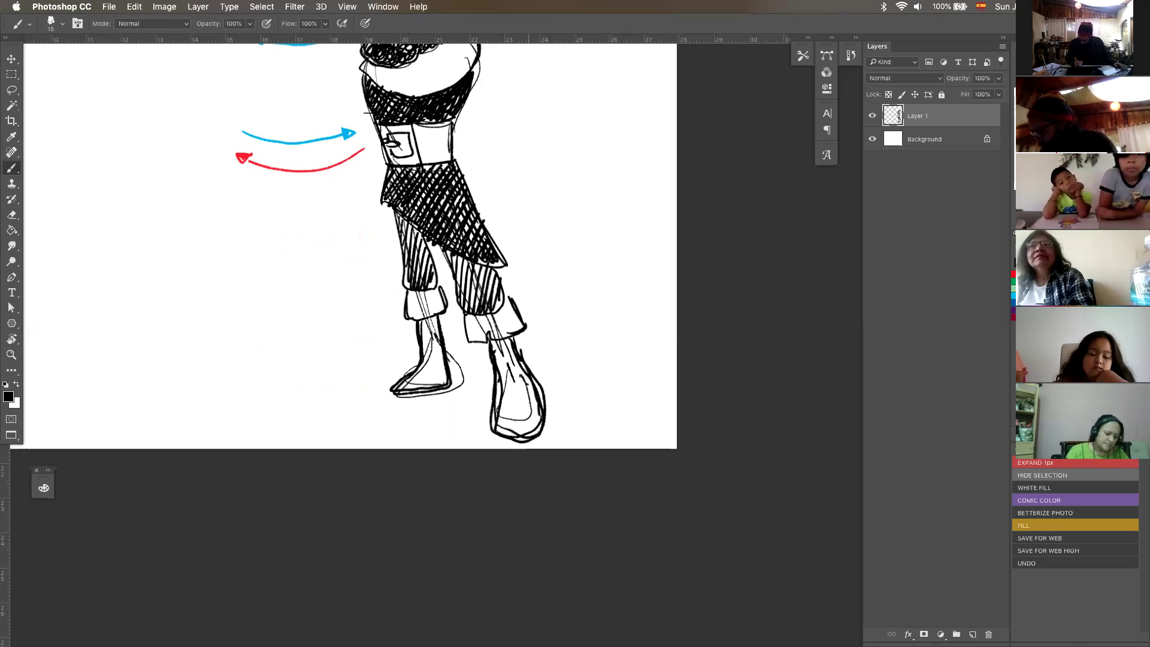
# Step: Thicken the trouser cuffs and extend the rear boot into a pointed toe
pyautogui.press('z')
pyautogui.keyDown('alt'); pyautogui.click(507, 386); pyautogui.keyUp('alt')
pyautogui.keyDown('alt'); pyautogui.click(528, 433); pyautogui.keyUp('alt')
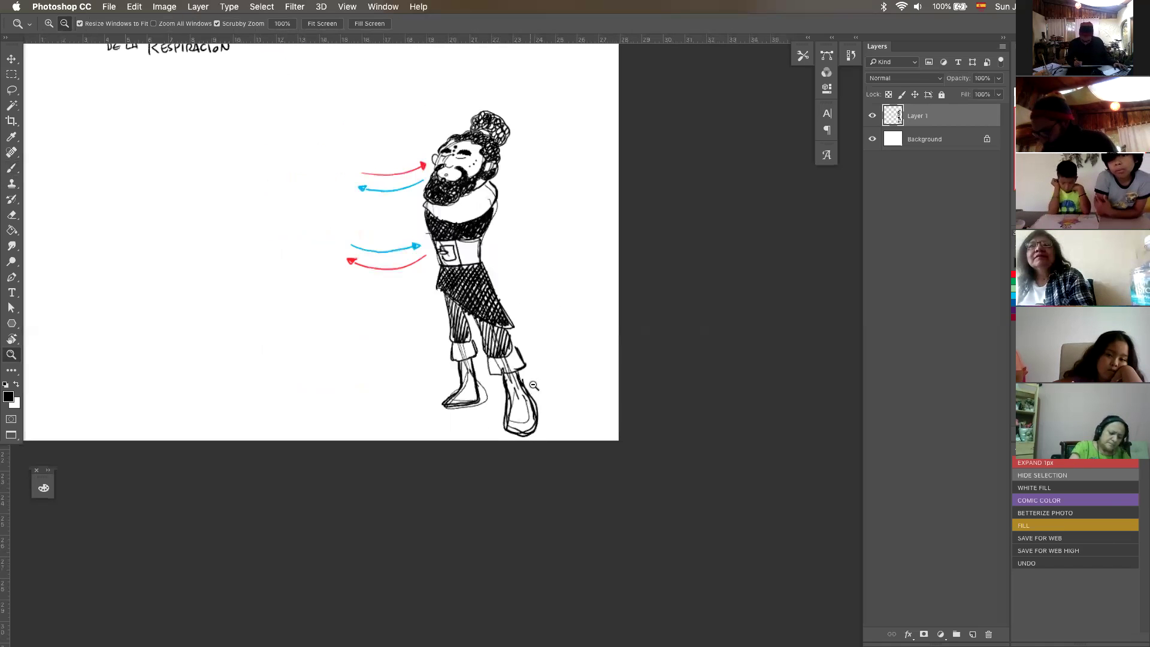
pyautogui.scroll(2, 532, 336)
pyautogui.click(544, 369)
pyautogui.moveTo(472, 453)
pyautogui.mouseDown()
pyautogui.moveTo(485, 477)
pyautogui.moveTo(502, 476)
pyautogui.mouseUp()
pyautogui.press('b')
pyautogui.moveTo(513, 428)
pyautogui.mouseDown()
pyautogui.moveTo(525, 437)
pyautogui.moveTo(410, 452)
pyautogui.mouseUp()
pyautogui.moveTo(386, 528); pyautogui.dragTo(439, 530)
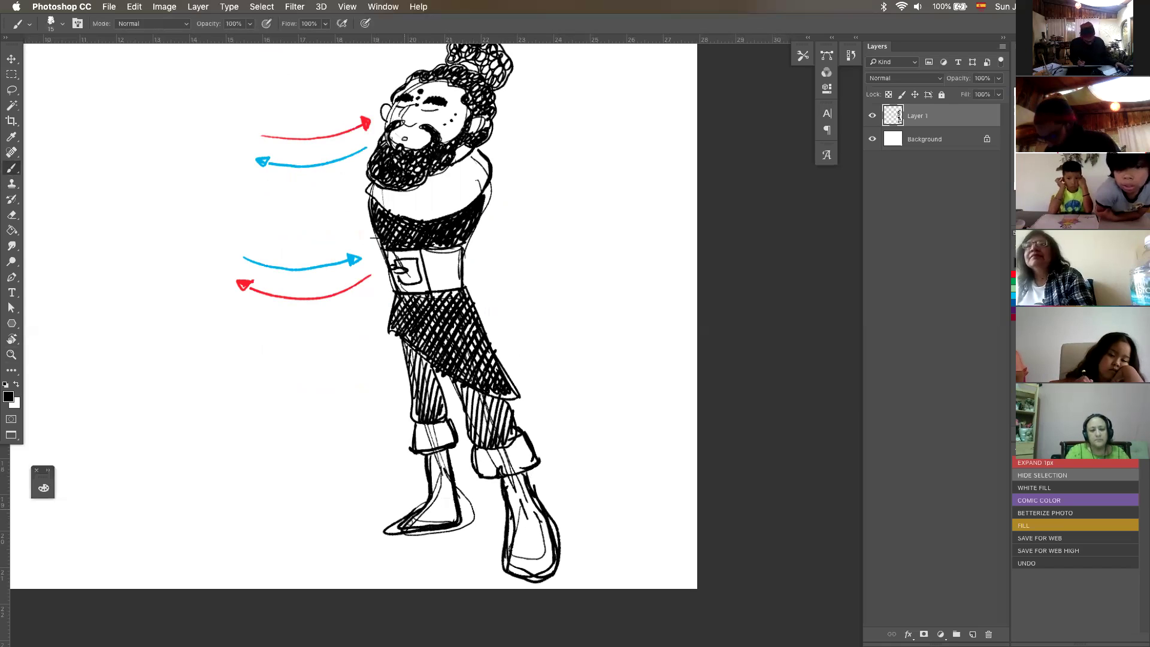
# Step: Erase the leftover sketch lines inside the rear and front boots
pyautogui.press('e')
pyautogui.moveTo(398, 527); pyautogui.dragTo(431, 513)
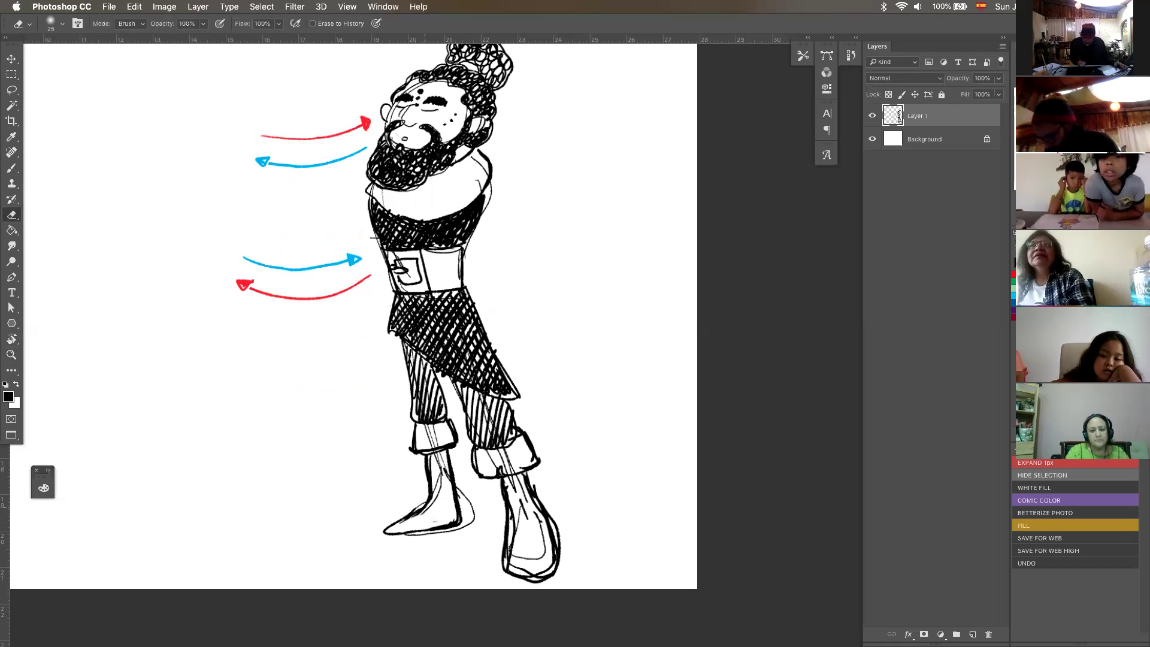
pyautogui.press('b')
pyautogui.press('e')
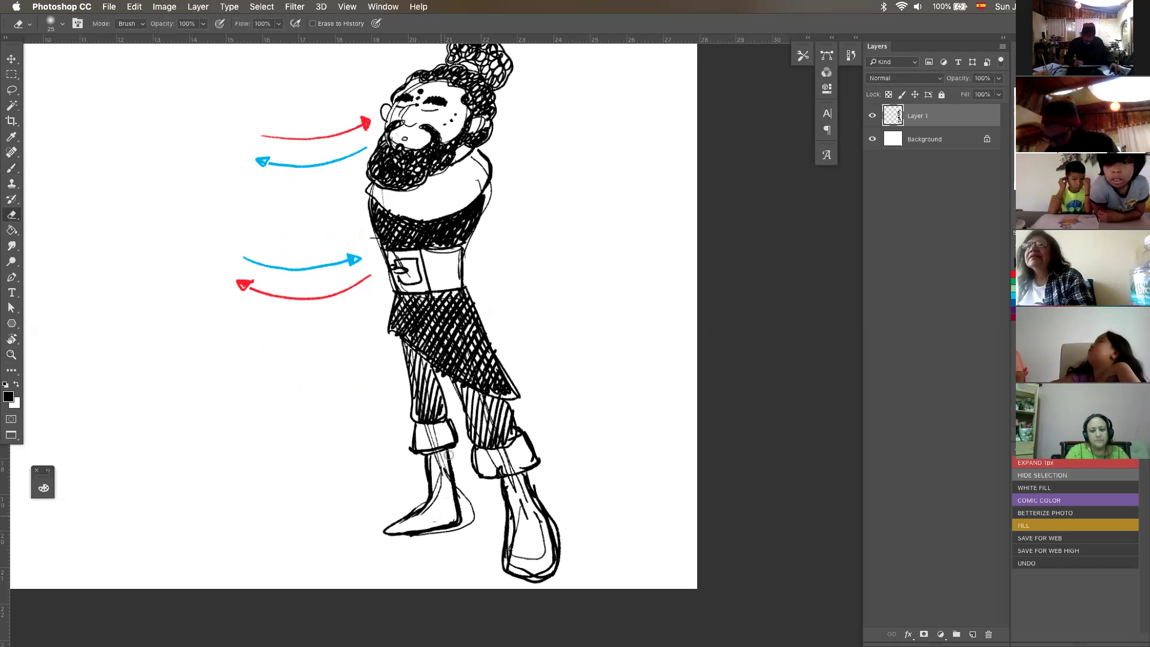
pyautogui.moveTo(458, 518); pyautogui.dragTo(461, 492)
pyautogui.moveTo(544, 500)
pyautogui.mouseDown()
pyautogui.moveTo(564, 555)
pyautogui.moveTo(557, 526)
pyautogui.mouseUp()
# Step: Reinforce the black outlines of both boots and cross-hatch the rear trouser leg
pyautogui.press('b')
pyautogui.moveTo(452, 449); pyautogui.dragTo(468, 524)
pyautogui.moveTo(450, 448); pyautogui.dragTo(468, 523)
pyautogui.moveTo(422, 453); pyautogui.dragTo(429, 492)
pyautogui.moveTo(532, 496); pyautogui.dragTo(546, 527)
pyautogui.moveTo(433, 368); pyautogui.dragTo(443, 407)
pyautogui.moveTo(419, 369)
pyautogui.mouseDown()
pyautogui.moveTo(436, 407)
pyautogui.moveTo(513, 437)
pyautogui.moveTo(438, 428)
pyautogui.mouseUp()
# Step: Hand-letter "RESPIRACIÓN" in black in the blank area beside the figure, below the page title
pyautogui.press('z')
pyautogui.moveTo(568, 458); pyautogui.dragTo(637, 488)
pyautogui.moveTo(406, 358); pyautogui.dragTo(614, 483)
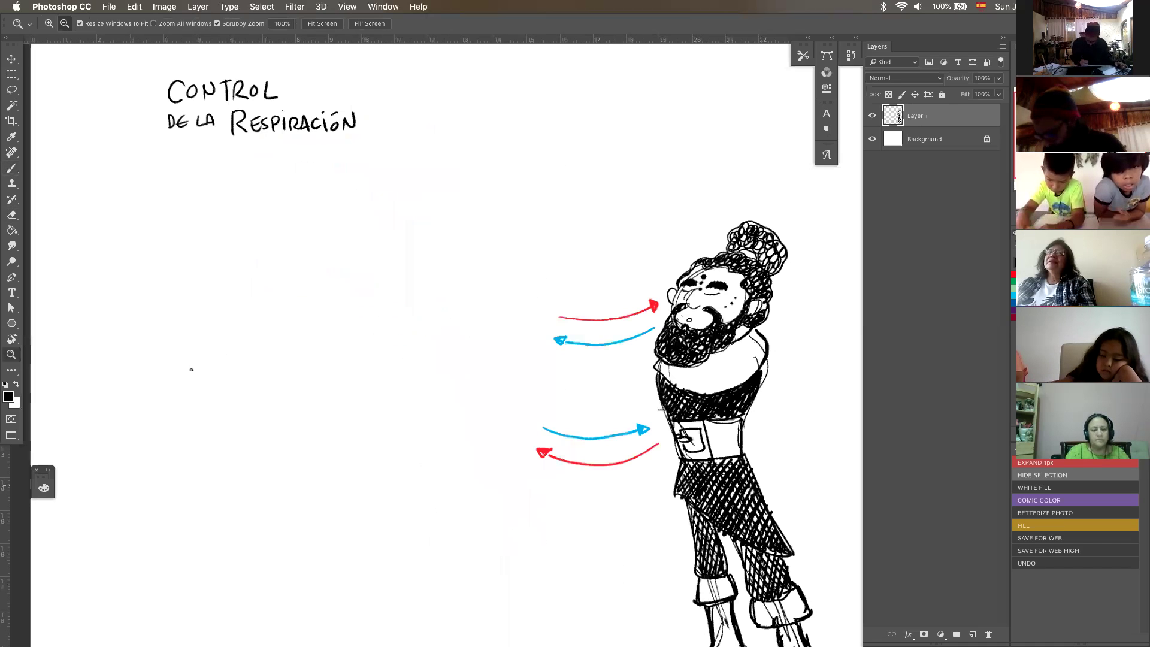
pyautogui.press('b')
pyautogui.moveTo(176, 362); pyautogui.dragTo(196, 389)
pyautogui.moveTo(220, 372)
pyautogui.mouseDown()
pyautogui.moveTo(209, 388)
pyautogui.moveTo(239, 390)
pyautogui.mouseUp()
pyautogui.click(238, 366)
pyautogui.moveTo(247, 373)
pyautogui.mouseDown()
pyautogui.moveTo(249, 392)
pyautogui.moveTo(264, 392)
pyautogui.mouseUp()
pyautogui.moveTo(264, 390); pyautogui.dragTo(278, 382)
pyautogui.moveTo(296, 372); pyautogui.dragTo(301, 393)
pyautogui.moveTo(318, 373); pyautogui.dragTo(346, 364)
pyautogui.moveTo(321, 354); pyautogui.dragTo(314, 366)
# Step: Hand-letter "ABDOMINAL" beneath "RESPIRACIÓN", extending the final L into a curved line under the belly arrows toward the figure
pyautogui.moveTo(276, 431)
pyautogui.mouseDown()
pyautogui.moveTo(285, 411)
pyautogui.moveTo(293, 435)
pyautogui.mouseUp()
pyautogui.moveTo(278, 424); pyautogui.dragTo(291, 423)
pyautogui.moveTo(303, 437); pyautogui.dragTo(304, 413)
pyautogui.moveTo(324, 412)
pyautogui.mouseDown()
pyautogui.moveTo(326, 441)
pyautogui.moveTo(358, 416)
pyautogui.mouseUp()
pyautogui.moveTo(375, 444)
pyautogui.mouseDown()
pyautogui.moveTo(389, 423)
pyautogui.moveTo(417, 446)
pyautogui.mouseUp()
pyautogui.moveTo(429, 427); pyautogui.dragTo(438, 453)
pyautogui.moveTo(426, 413); pyautogui.dragTo(428, 413)
pyautogui.moveTo(454, 454)
pyautogui.mouseDown()
pyautogui.moveTo(485, 449)
pyautogui.moveTo(484, 425)
pyautogui.mouseUp()
pyautogui.moveTo(490, 454); pyautogui.dragTo(593, 485)
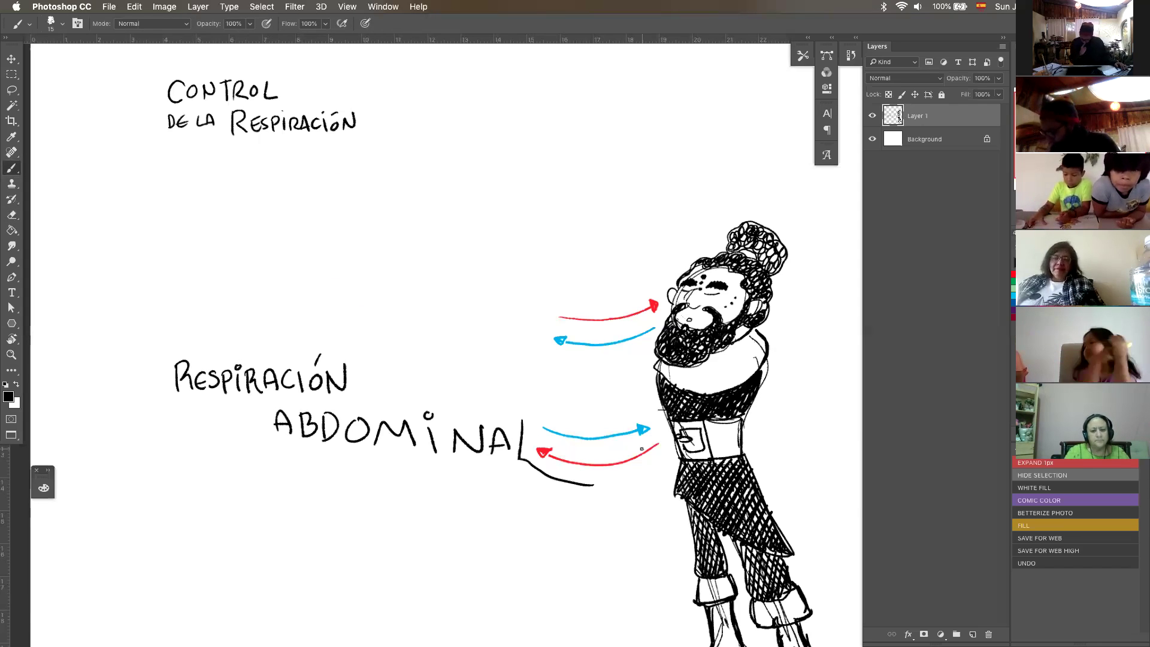
pyautogui.moveTo(593, 486); pyautogui.dragTo(650, 463)
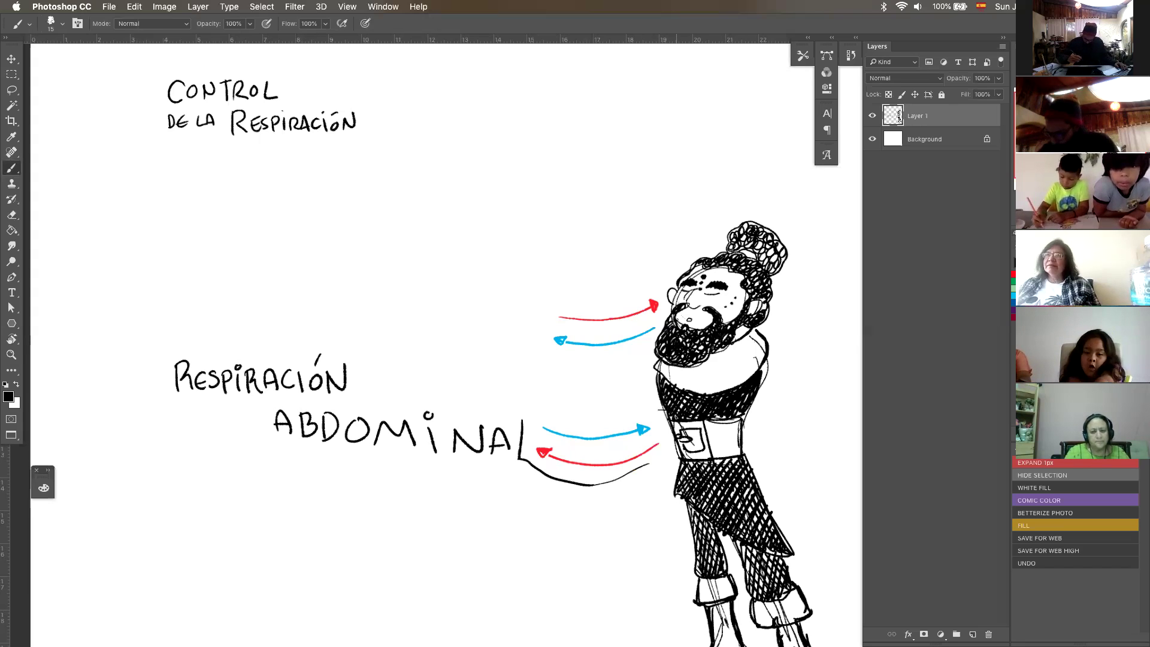
# Step: Draw wavy black strokes from the title down to the mouth arrows, and add curved flow lines around the belly arrows
pyautogui.moveTo(362, 137)
pyautogui.mouseDown()
pyautogui.moveTo(390, 126)
pyautogui.moveTo(442, 156)
pyautogui.moveTo(533, 251)
pyautogui.mouseUp()
pyautogui.moveTo(525, 283)
pyautogui.mouseDown()
pyautogui.moveTo(572, 303)
pyautogui.moveTo(645, 306)
pyautogui.mouseUp()
pyautogui.moveTo(655, 476); pyautogui.dragTo(527, 473)
pyautogui.moveTo(593, 425); pyautogui.dragTo(637, 413)
pyautogui.moveTo(615, 456); pyautogui.dragTo(645, 447)
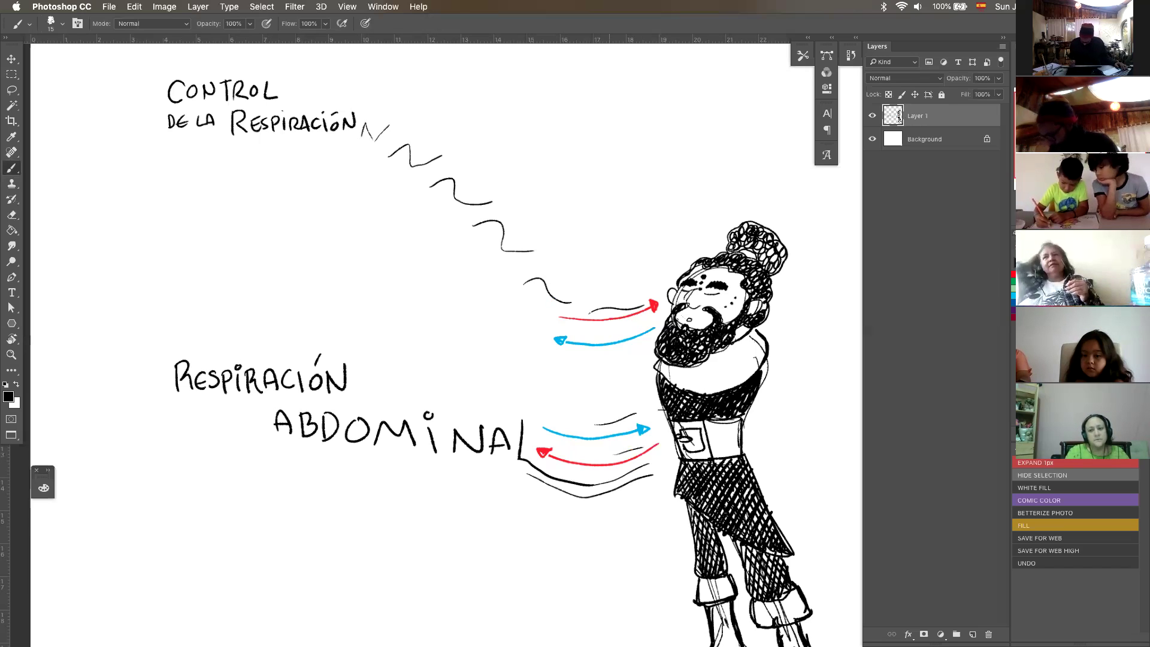
# Step: Hand-letter "LUGAR DE PODER" in black along the page's lower edge, with a large "PODER" whose final R stretches toward the boots
pyautogui.scroll(-5, 677, 551)
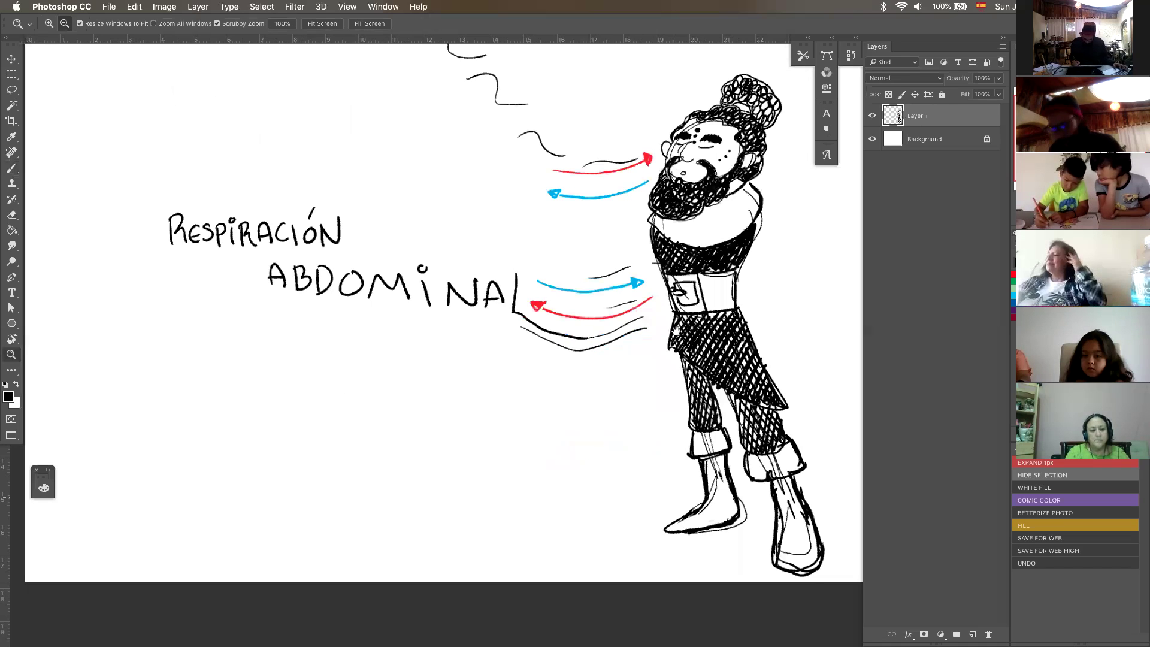
pyautogui.press('z')
pyautogui.press('b')
pyautogui.moveTo(139, 432)
pyautogui.mouseDown()
pyautogui.moveTo(140, 454)
pyautogui.moveTo(164, 461)
pyautogui.mouseUp()
pyautogui.moveTo(151, 439); pyautogui.dragTo(197, 455)
pyautogui.moveTo(201, 455)
pyautogui.mouseDown()
pyautogui.moveTo(209, 441)
pyautogui.moveTo(241, 462)
pyautogui.moveTo(309, 477)
pyautogui.mouseUp()
pyautogui.moveTo(372, 504)
pyautogui.mouseDown()
pyautogui.moveTo(366, 467)
pyautogui.moveTo(429, 467)
pyautogui.moveTo(462, 496)
pyautogui.mouseUp()
pyautogui.moveTo(542, 467); pyautogui.dragTo(544, 498)
pyautogui.moveTo(570, 453); pyautogui.dragTo(570, 508)
pyautogui.moveTo(569, 454)
pyautogui.mouseDown()
pyautogui.moveTo(678, 434)
pyautogui.moveTo(721, 509)
pyautogui.mouseUp()
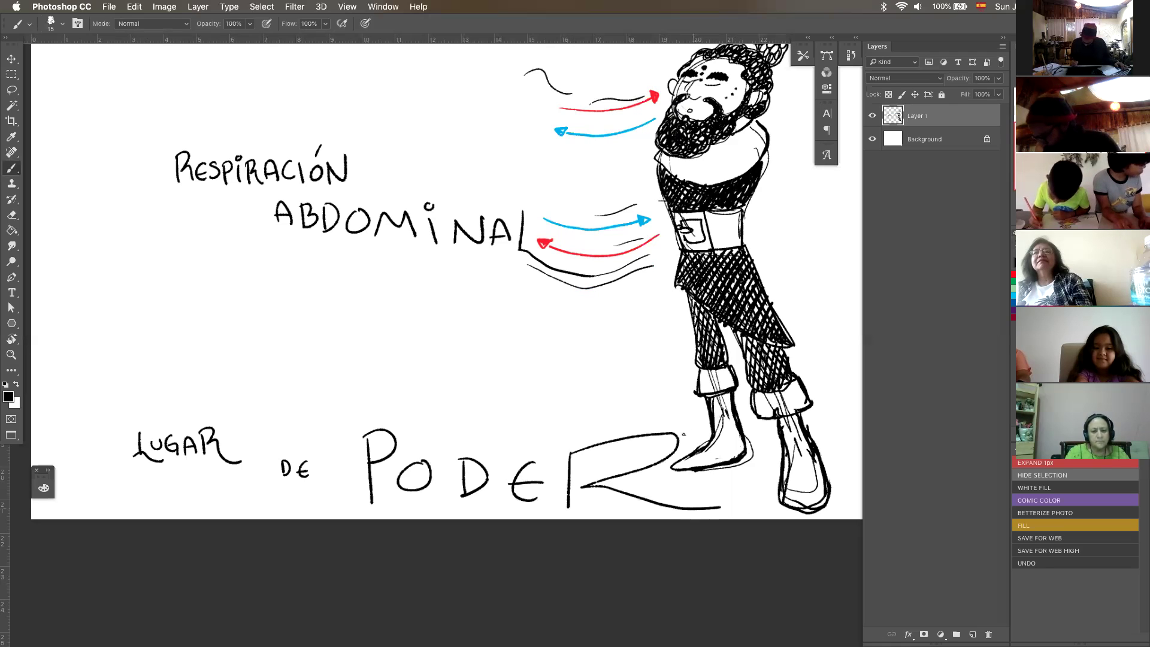
# Step: Draw a ground line behind the boots, with bushes and grass above the final R and short ground strokes beneath it
pyautogui.moveTo(681, 436); pyautogui.dragTo(858, 410)
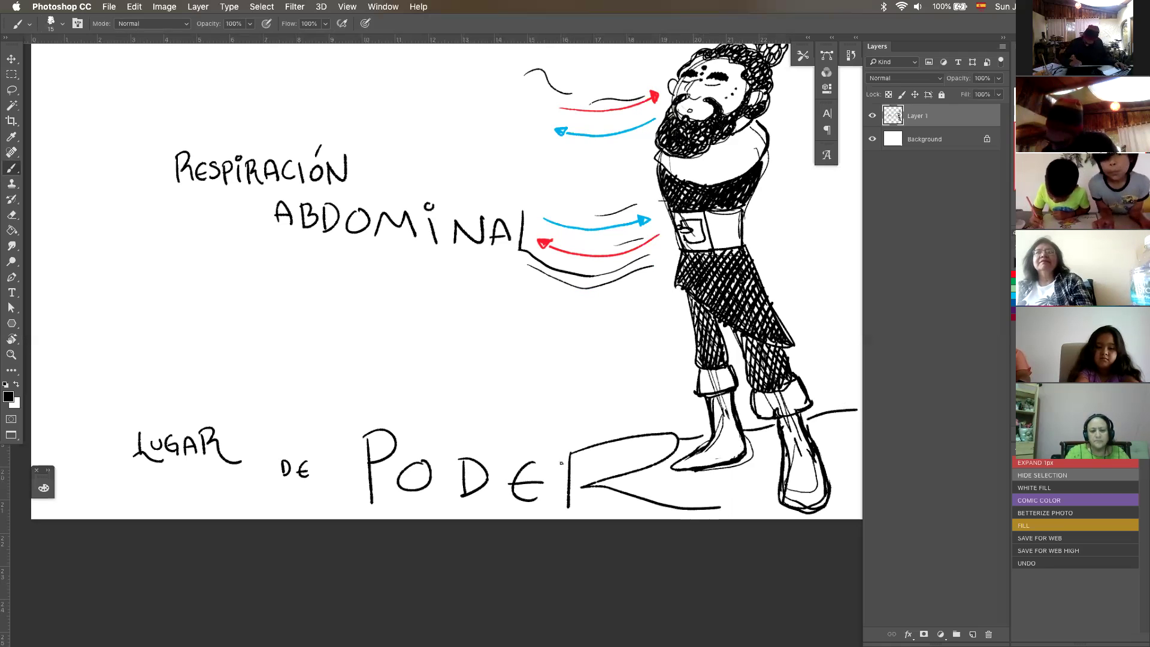
pyautogui.moveTo(568, 461)
pyautogui.mouseDown()
pyautogui.moveTo(599, 430)
pyautogui.moveTo(695, 414)
pyautogui.mouseUp()
pyautogui.moveTo(873, 358); pyautogui.dragTo(824, 391)
pyautogui.moveTo(732, 480); pyautogui.dragTo(658, 495)
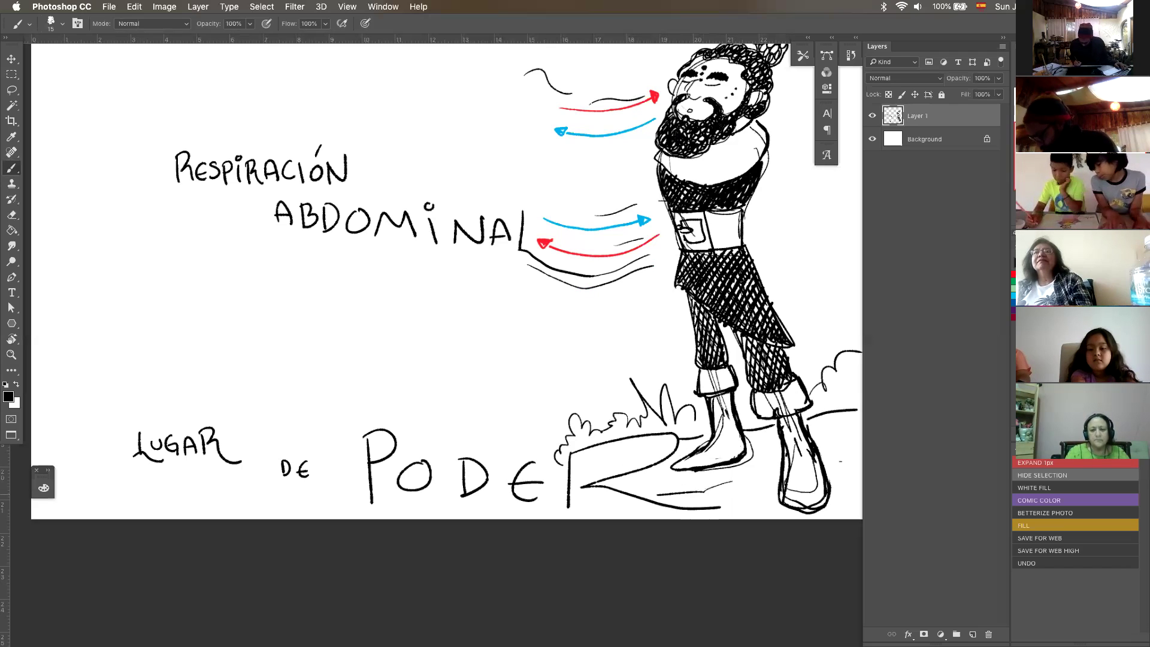
pyautogui.press('z')
pyautogui.keyDown('alt'); pyautogui.click(592, 299); pyautogui.keyUp('alt')
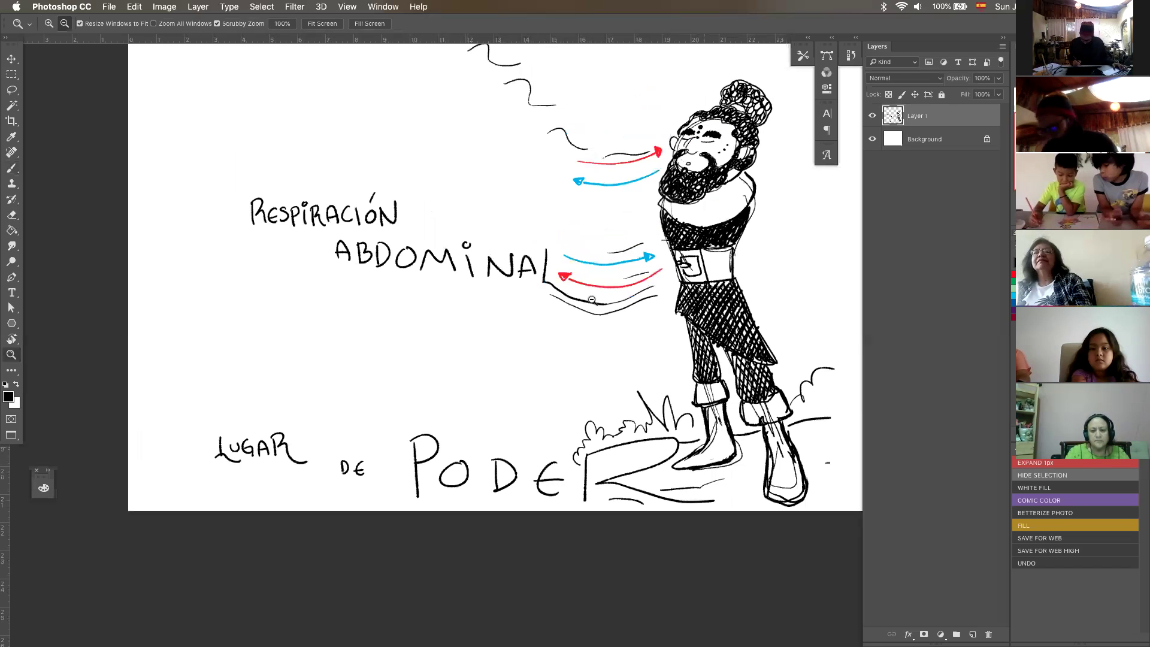
pyautogui.click(606, 299)
pyautogui.moveTo(606, 299); pyautogui.dragTo(629, 299)
pyautogui.press('b')
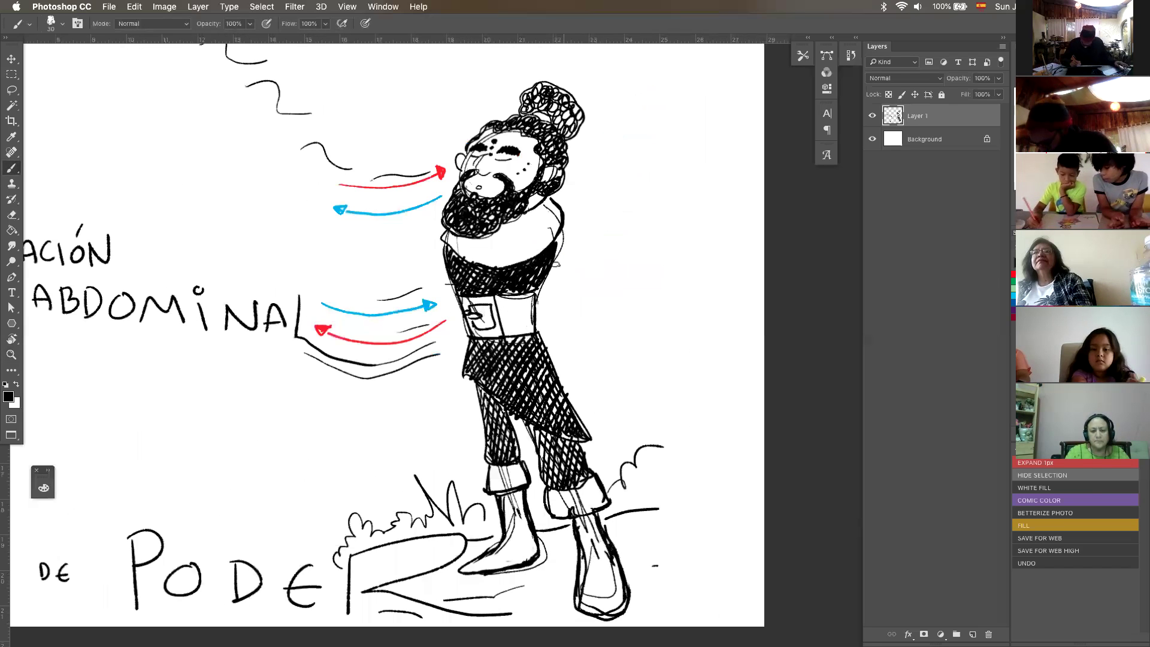
pyautogui.moveTo(556, 265); pyautogui.dragTo(576, 291)
pyautogui.moveTo(562, 228); pyautogui.dragTo(601, 269)
pyautogui.moveTo(541, 291); pyautogui.dragTo(560, 286)
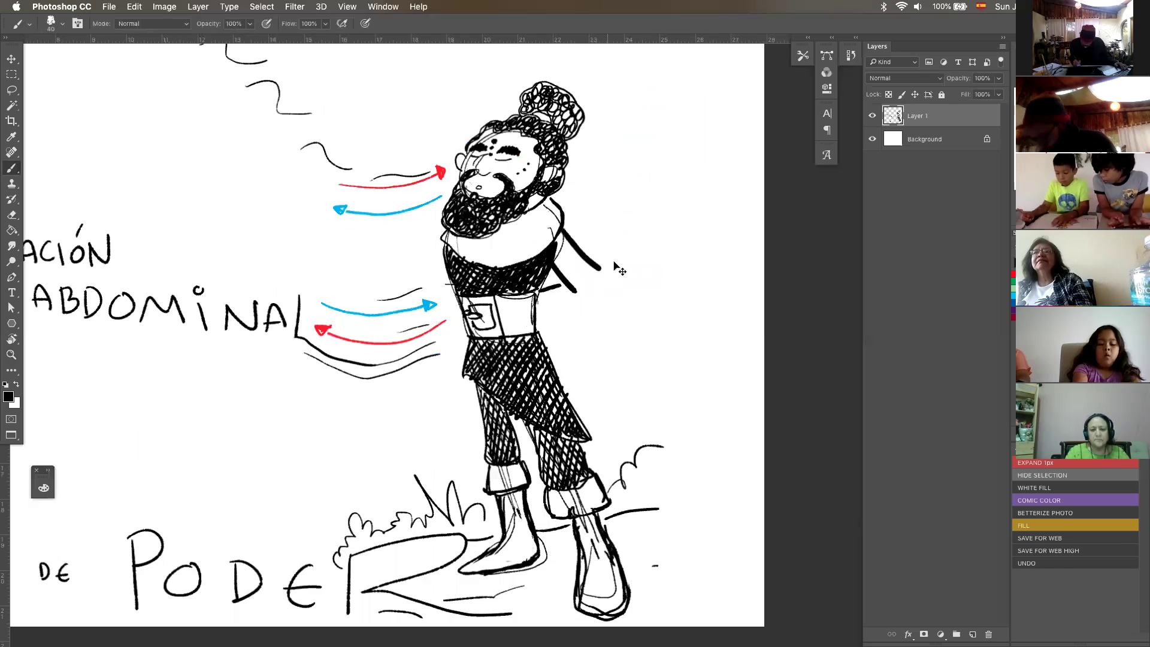
pyautogui.press('super+alt+z')
pyautogui.press('super+alt+z')
pyautogui.press('super+alt+z')
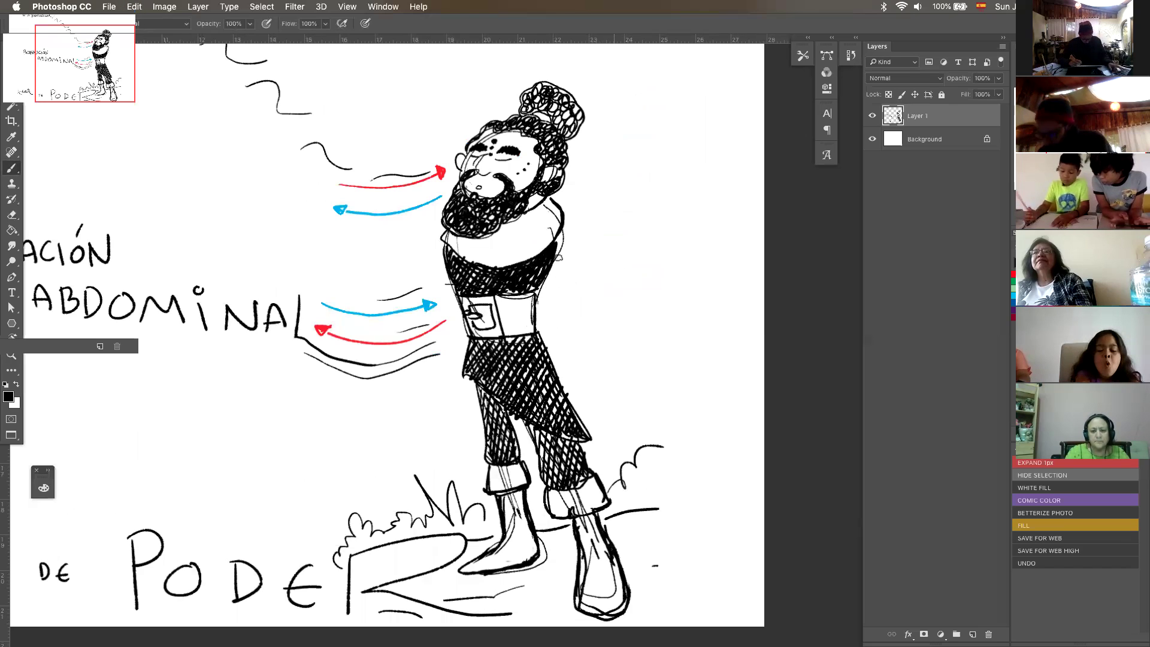
# Step: Outline the figure's bent arms in black on both sides of the torso, elbows out, and begin hatching the sleeves
pyautogui.moveTo(556, 258); pyautogui.dragTo(572, 272)
pyautogui.moveTo(563, 226)
pyautogui.mouseDown()
pyautogui.moveTo(603, 254)
pyautogui.moveTo(543, 287)
pyautogui.moveTo(546, 325)
pyautogui.mouseUp()
pyautogui.moveTo(600, 254); pyautogui.dragTo(603, 279)
pyautogui.moveTo(444, 230)
pyautogui.mouseDown()
pyautogui.moveTo(425, 284)
pyautogui.moveTo(426, 271)
pyautogui.moveTo(455, 298)
pyautogui.mouseUp()
pyautogui.moveTo(434, 236); pyautogui.dragTo(446, 277)
pyautogui.moveTo(537, 287); pyautogui.dragTo(550, 323)
pyautogui.moveTo(560, 230); pyautogui.dragTo(569, 264)
pyautogui.moveTo(563, 279); pyautogui.dragTo(565, 315)
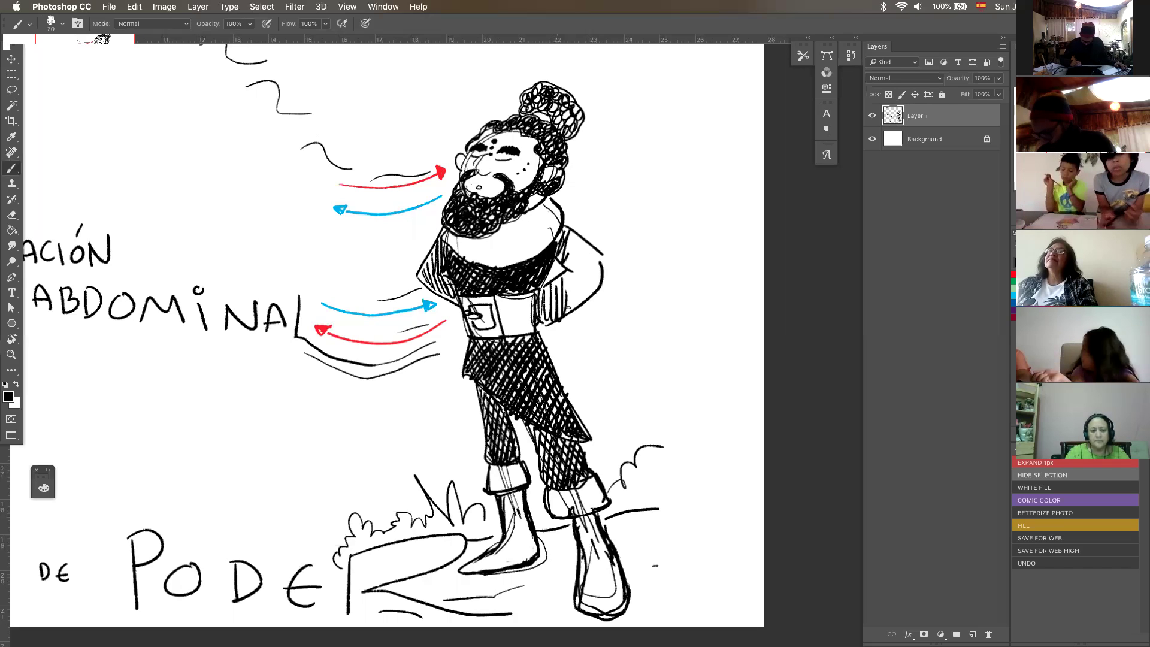
# Step: Cross-hatch both sleeves densely in black and reinforce the elbow outlines
pyautogui.moveTo(566, 237); pyautogui.dragTo(592, 283)
pyautogui.moveTo(569, 237); pyautogui.dragTo(597, 293)
pyautogui.moveTo(590, 231)
pyautogui.mouseDown()
pyautogui.moveTo(566, 278)
pyautogui.moveTo(629, 282)
pyautogui.moveTo(623, 302)
pyautogui.mouseUp()
pyautogui.moveTo(610, 252); pyautogui.dragTo(620, 281)
pyautogui.moveTo(544, 287)
pyautogui.mouseDown()
pyautogui.moveTo(563, 327)
pyautogui.moveTo(603, 280)
pyautogui.mouseUp()
pyautogui.moveTo(419, 252); pyautogui.dragTo(435, 281)
pyautogui.moveTo(605, 263); pyautogui.dragTo(614, 278)
pyautogui.moveTo(422, 250); pyautogui.dragTo(459, 302)
# Step: Draw a flowing cape in black outline behind the figure, spreading from the arms down past the knees on both sides with fold lines
pyautogui.press('z')
pyautogui.keyDown('alt'); pyautogui.click(581, 401); pyautogui.keyUp('alt')
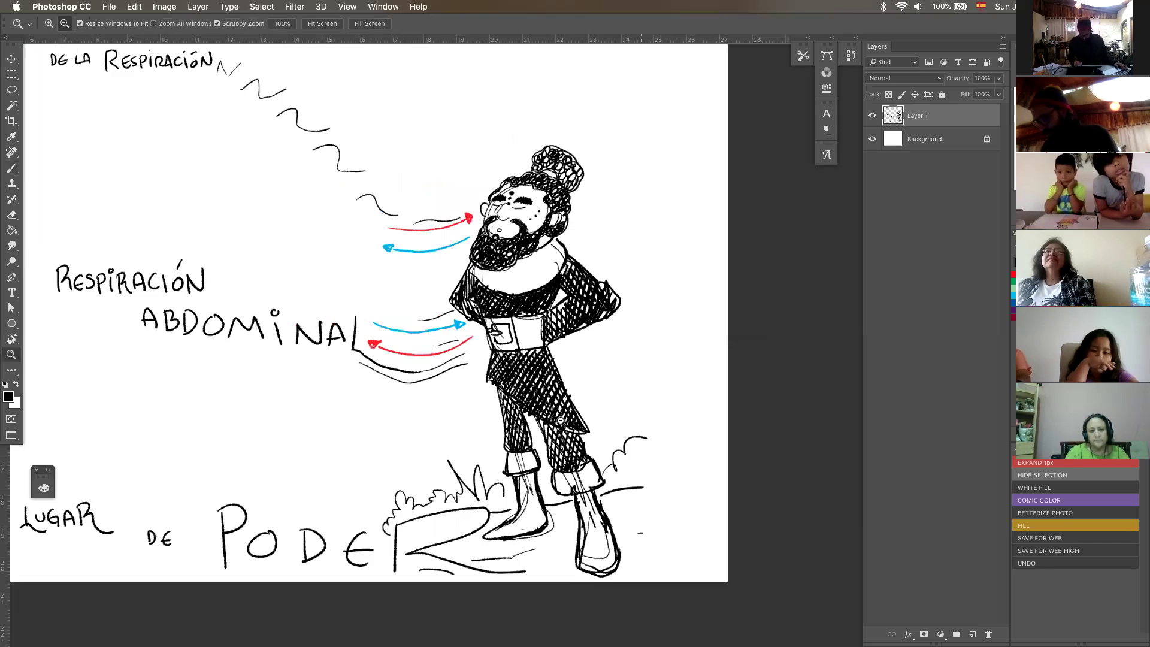
pyautogui.keyDown('alt'); pyautogui.click(581, 396); pyautogui.keyUp('alt')
pyautogui.click(590, 388)
pyautogui.press('b')
pyautogui.moveTo(479, 346)
pyautogui.mouseDown()
pyautogui.moveTo(443, 442)
pyautogui.moveTo(499, 446)
pyautogui.mouseUp()
pyautogui.moveTo(606, 316)
pyautogui.mouseDown()
pyautogui.moveTo(674, 397)
pyautogui.moveTo(585, 438)
pyautogui.mouseUp()
pyautogui.moveTo(588, 319); pyautogui.dragTo(611, 403)
pyautogui.moveTo(485, 336); pyautogui.dragTo(441, 443)
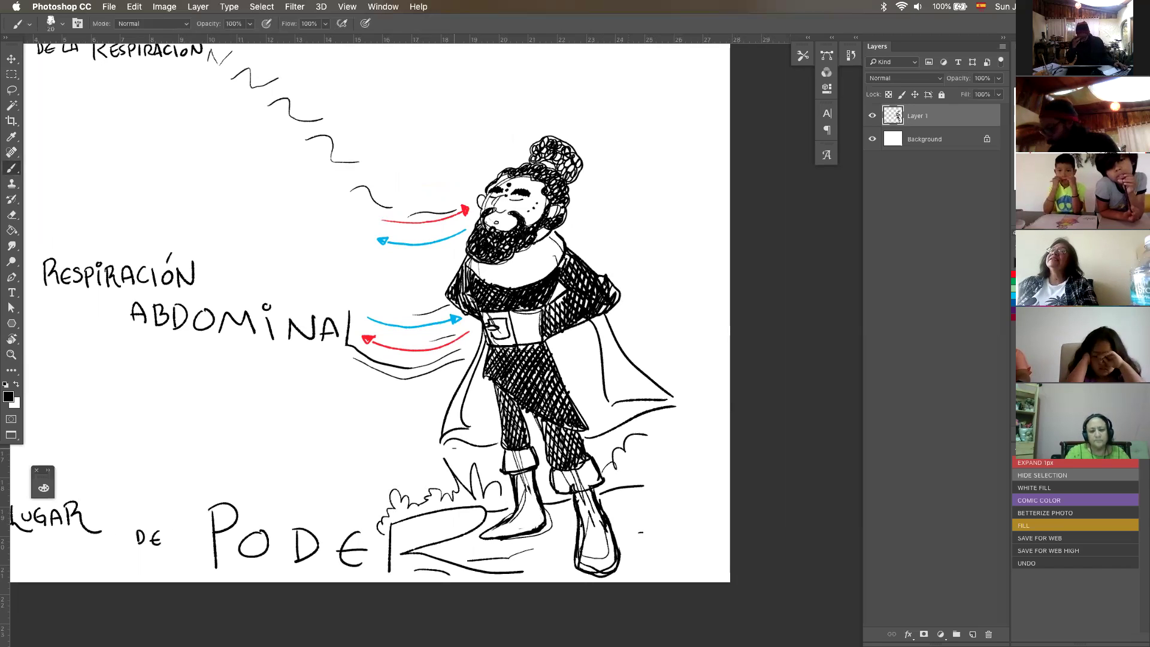
# Step: Add a new layer beneath the line art and paint the cape in bright red on both sides and between the legs
pyautogui.keyDown('super'); pyautogui.click(972, 634); pyautogui.keyUp('super')
pyautogui.click(1014, 274)
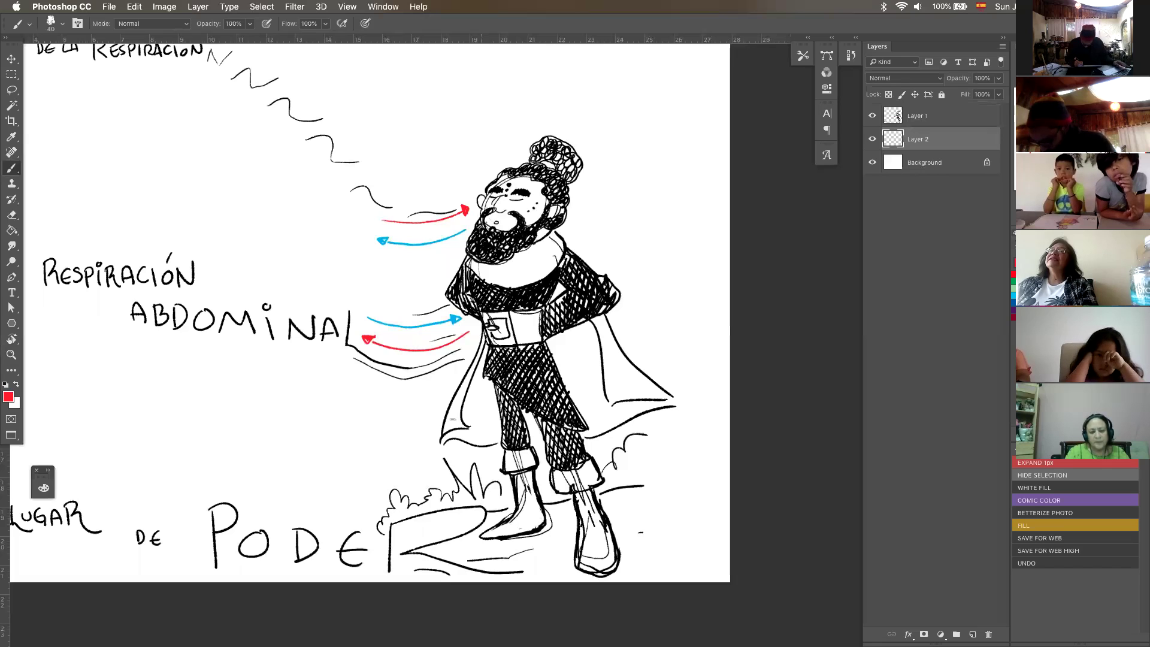
pyautogui.moveTo(483, 339); pyautogui.dragTo(451, 423)
pyautogui.moveTo(493, 379); pyautogui.dragTo(448, 443)
pyautogui.moveTo(477, 372)
pyautogui.mouseDown()
pyautogui.moveTo(496, 443)
pyautogui.moveTo(535, 438)
pyautogui.mouseUp()
pyautogui.moveTo(556, 344)
pyautogui.mouseDown()
pyautogui.moveTo(597, 322)
pyautogui.moveTo(564, 385)
pyautogui.mouseUp()
pyautogui.moveTo(605, 333)
pyautogui.mouseDown()
pyautogui.moveTo(572, 412)
pyautogui.moveTo(622, 391)
pyautogui.mouseUp()
pyautogui.moveTo(599, 339)
pyautogui.mouseDown()
pyautogui.moveTo(658, 412)
pyautogui.moveTo(611, 398)
pyautogui.moveTo(620, 413)
pyautogui.mouseUp()
pyautogui.rightClick(620, 325)
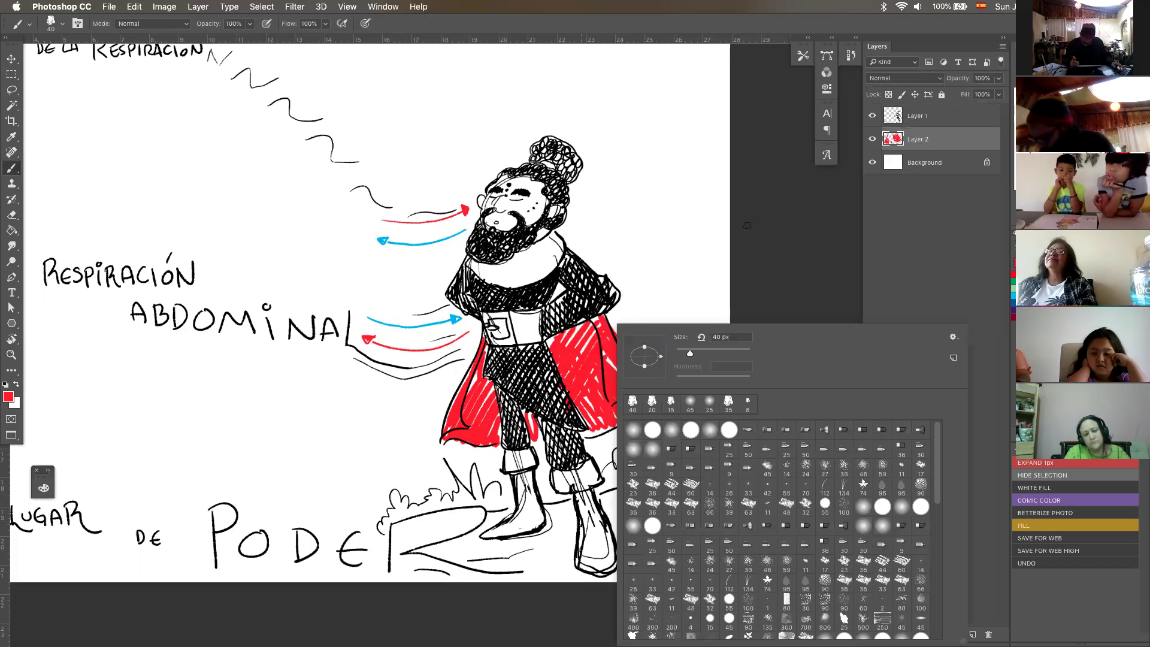
pyautogui.press('Escape')
# Step: Lasso the cape's outer folds on both sides and lighten them with Levels, setting the midtone input to 1.58
pyautogui.press('l')
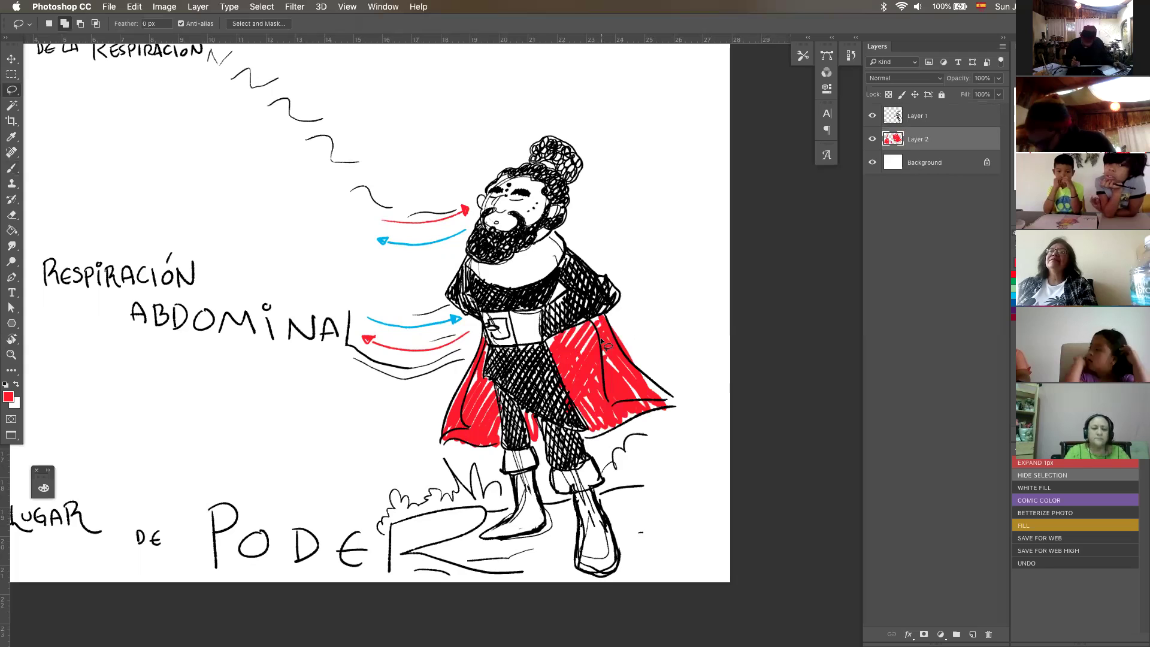
pyautogui.moveTo(597, 332)
pyautogui.mouseDown()
pyautogui.moveTo(677, 395)
pyautogui.moveTo(431, 437)
pyautogui.moveTo(483, 318)
pyautogui.mouseUp()
pyautogui.press('super+u')
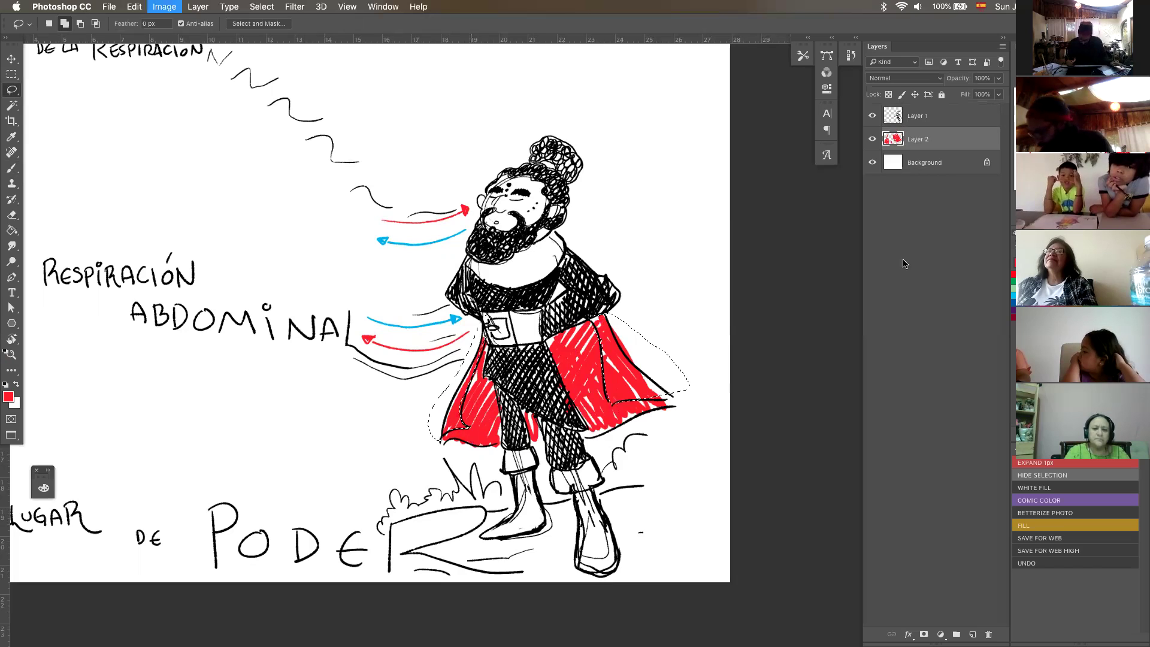
pyautogui.moveTo(865, 249); pyautogui.dragTo(818, 251)
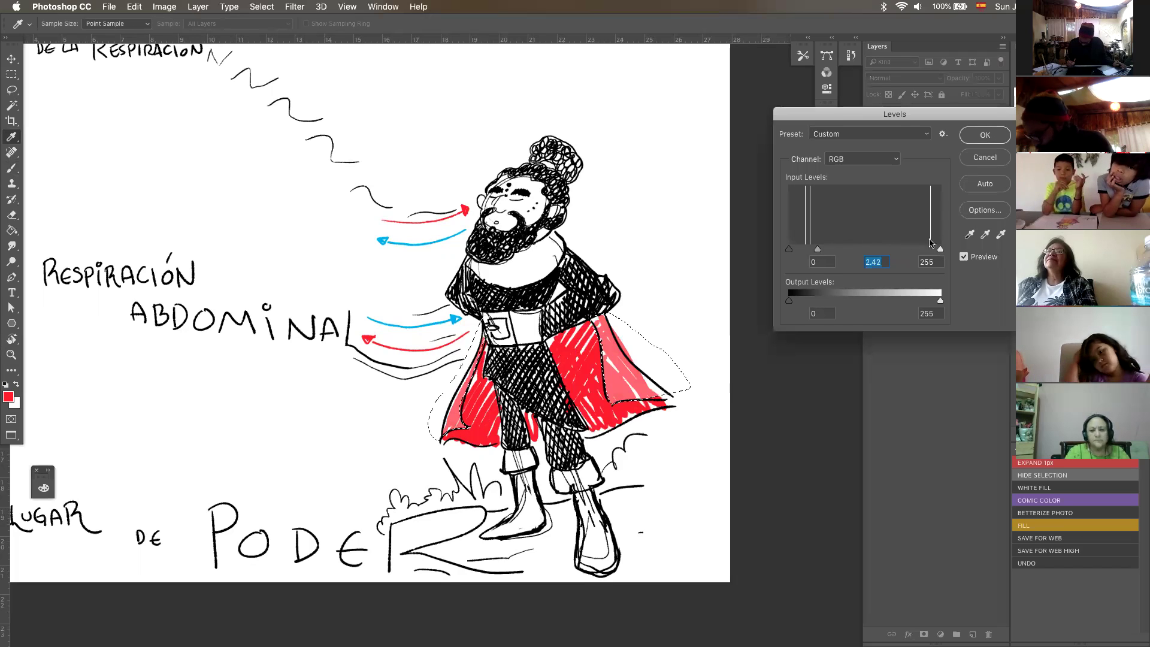
pyautogui.click(932, 246)
pyautogui.moveTo(842, 246); pyautogui.dragTo(840, 248)
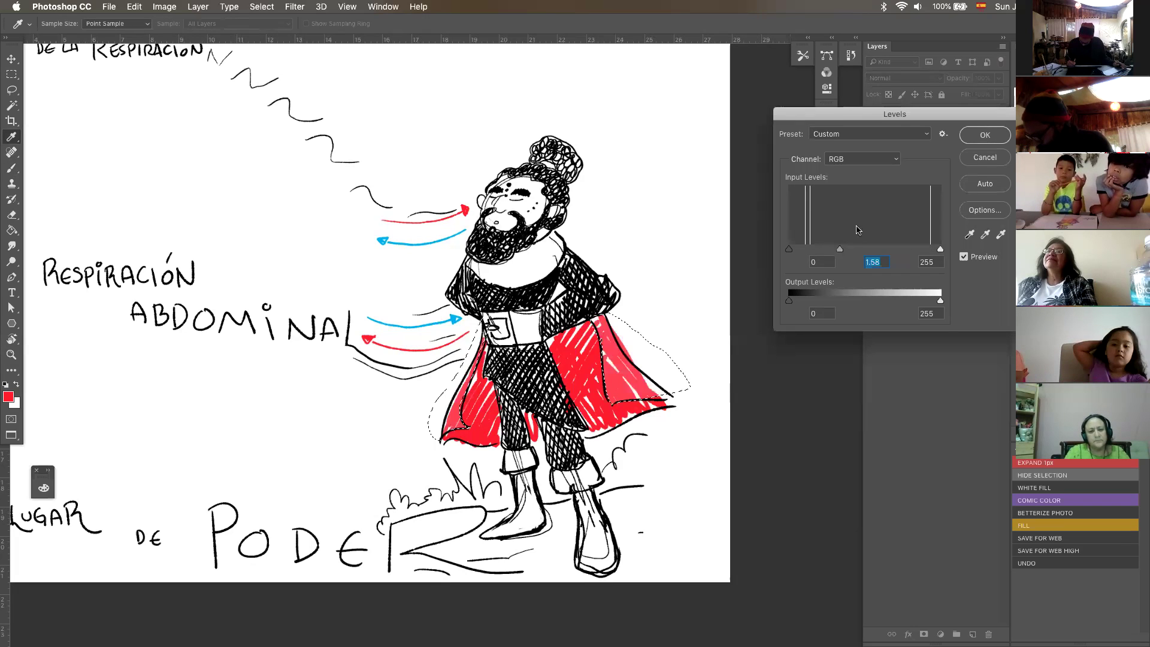
pyautogui.click(986, 136)
# Step: Lasso the cape's inner areas and darken them to deep red by lowering the Lightness in Hue/Saturation, then deselect
pyautogui.press('l')
pyautogui.hotkey('ctrl', 'd')
pyautogui.moveTo(543, 464)
pyautogui.mouseDown()
pyautogui.moveTo(679, 415)
pyautogui.moveTo(681, 399)
pyautogui.moveTo(599, 325)
pyautogui.moveTo(497, 331)
pyautogui.moveTo(459, 431)
pyautogui.moveTo(462, 479)
pyautogui.moveTo(548, 466)
pyautogui.mouseUp()
pyautogui.press('super+l')
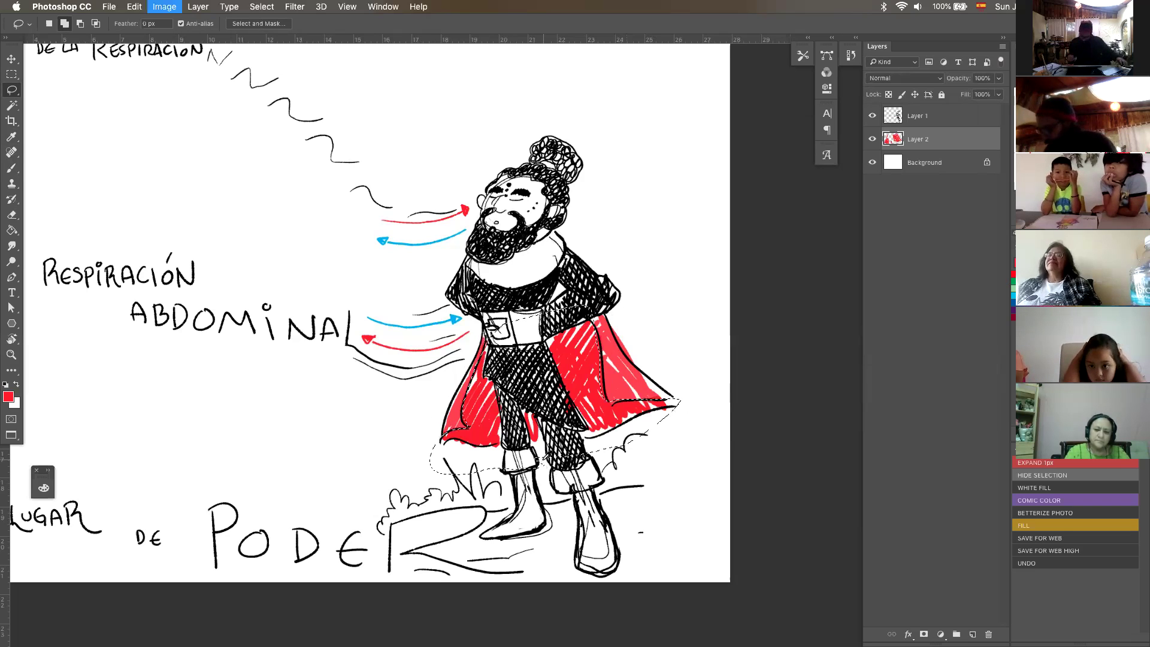
pyautogui.click(820, 294)
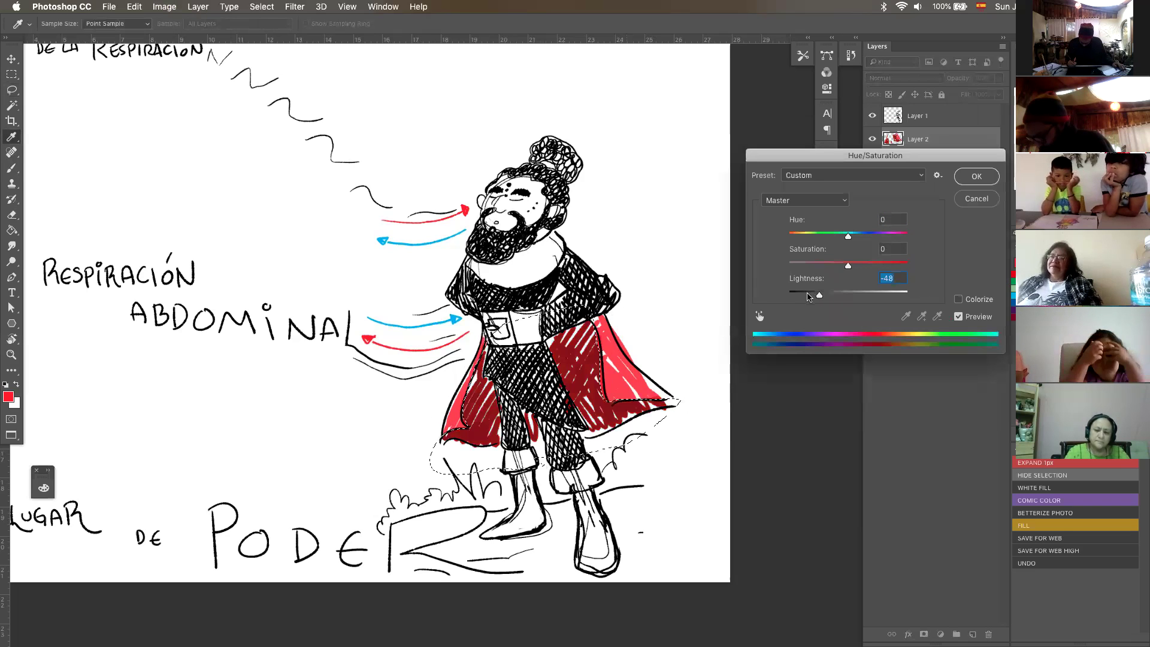
pyautogui.moveTo(820, 295); pyautogui.dragTo(818, 295)
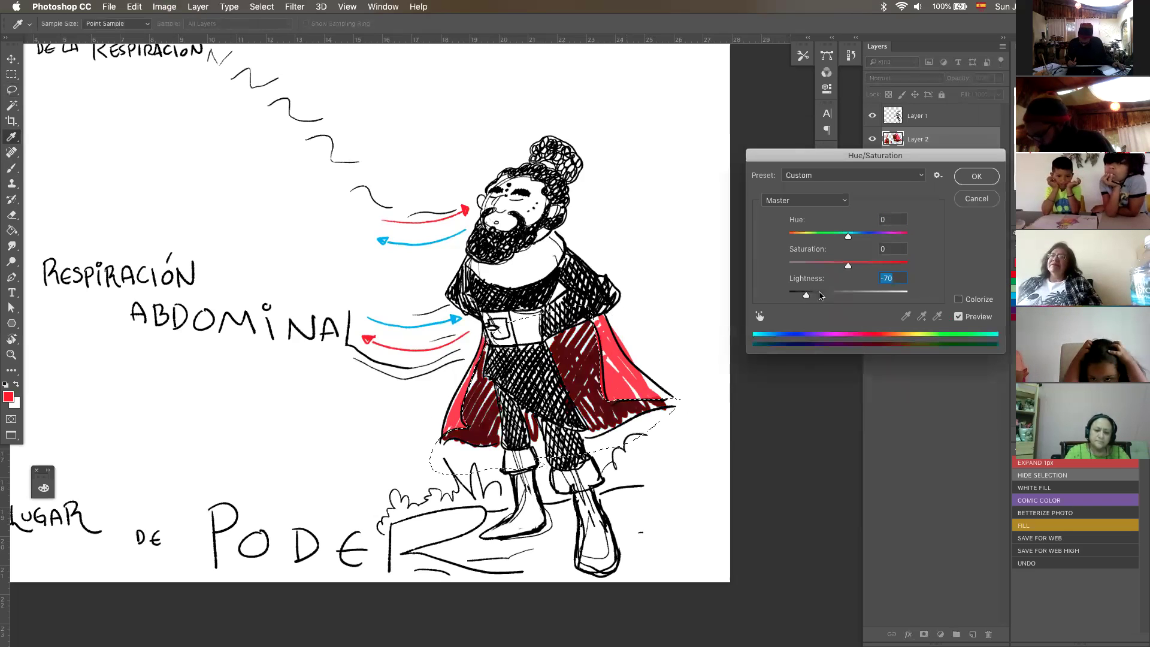
pyautogui.click(977, 176)
pyautogui.press('super+d')
# Step: Paint the scarf around the neck in the lighter red and shade its folds with dark red sampled from the cape
pyautogui.press('b')
pyautogui.moveTo(473, 264)
pyautogui.mouseDown()
pyautogui.moveTo(487, 280)
pyautogui.moveTo(529, 281)
pyautogui.moveTo(554, 237)
pyautogui.moveTo(505, 279)
pyautogui.mouseUp()
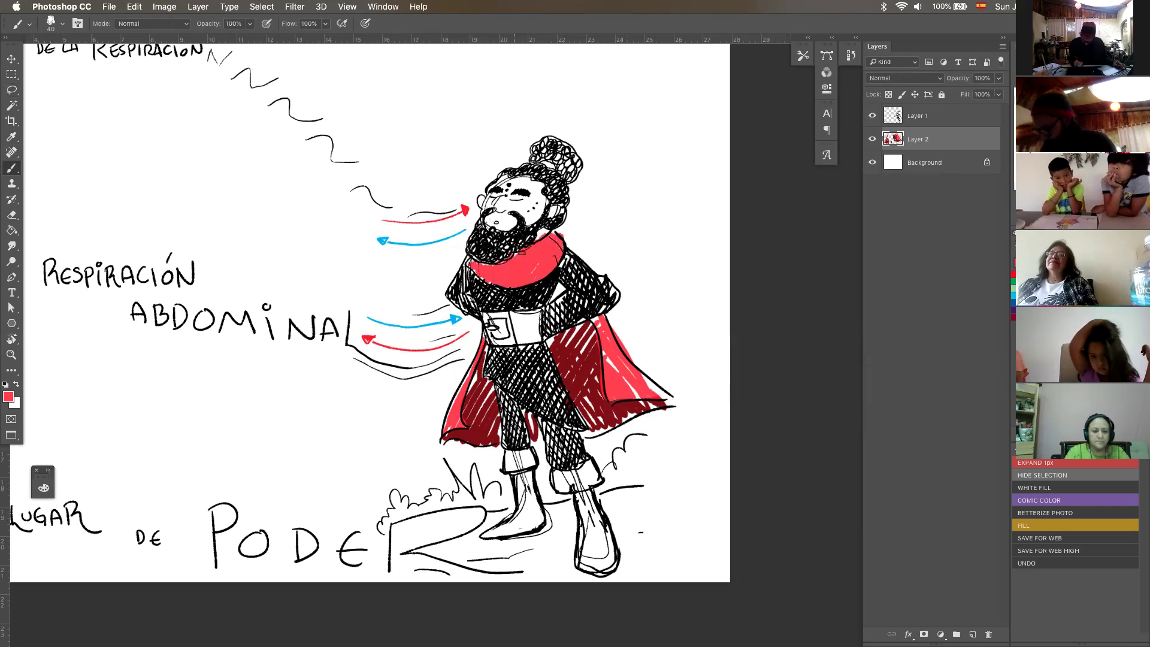
pyautogui.keyDown('alt'); pyautogui.click(593, 361); pyautogui.keyUp('alt')
pyautogui.moveTo(558, 238)
pyautogui.mouseDown()
pyautogui.moveTo(522, 273)
pyautogui.moveTo(530, 280)
pyautogui.mouseUp()
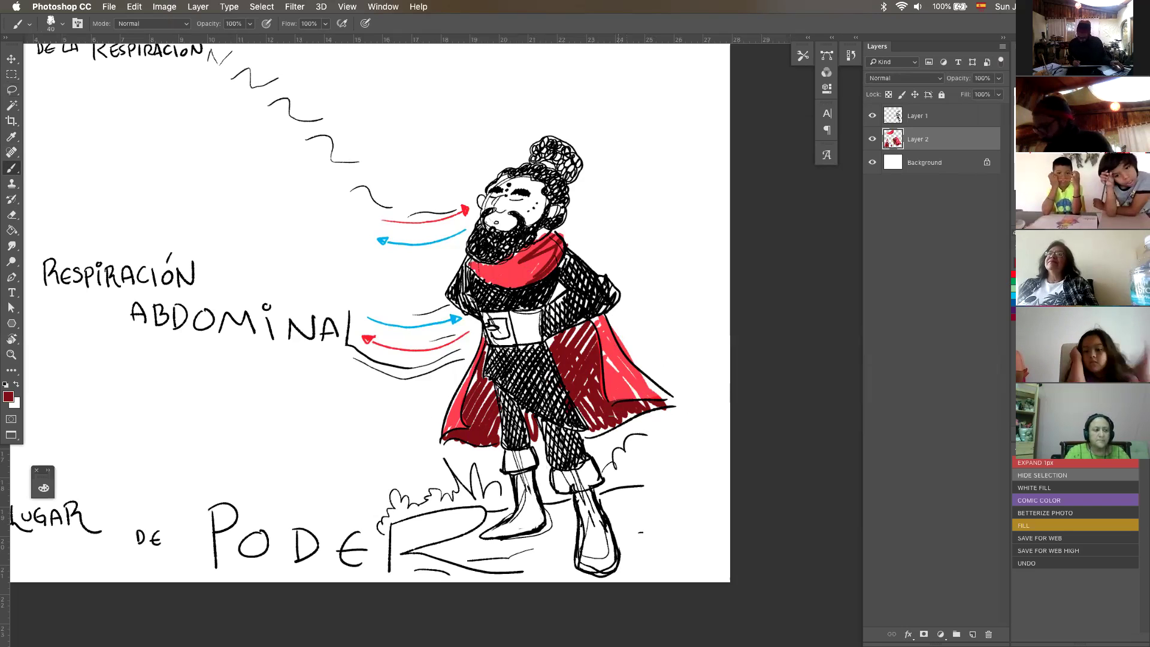
# Step: Add a new layer above the cape colour and draw a black tree trunk with branches, bushes and a ground line behind the figure
pyautogui.press('z')
pyautogui.keyDown('alt'); pyautogui.click(601, 442); pyautogui.keyUp('alt')
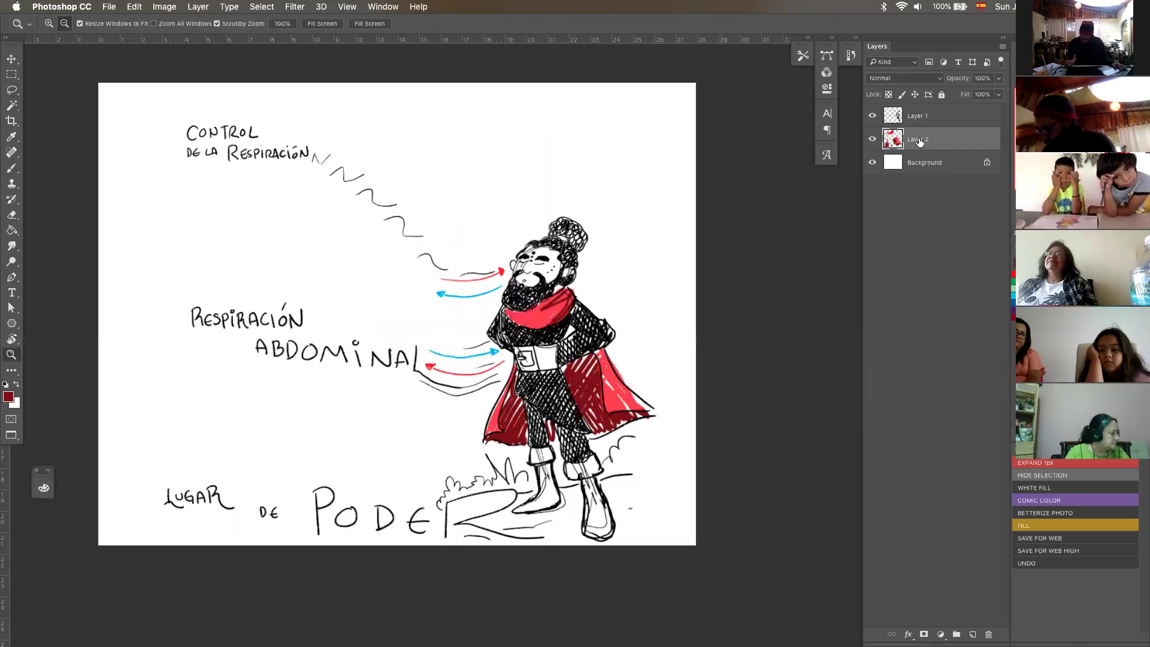
pyautogui.click(973, 635)
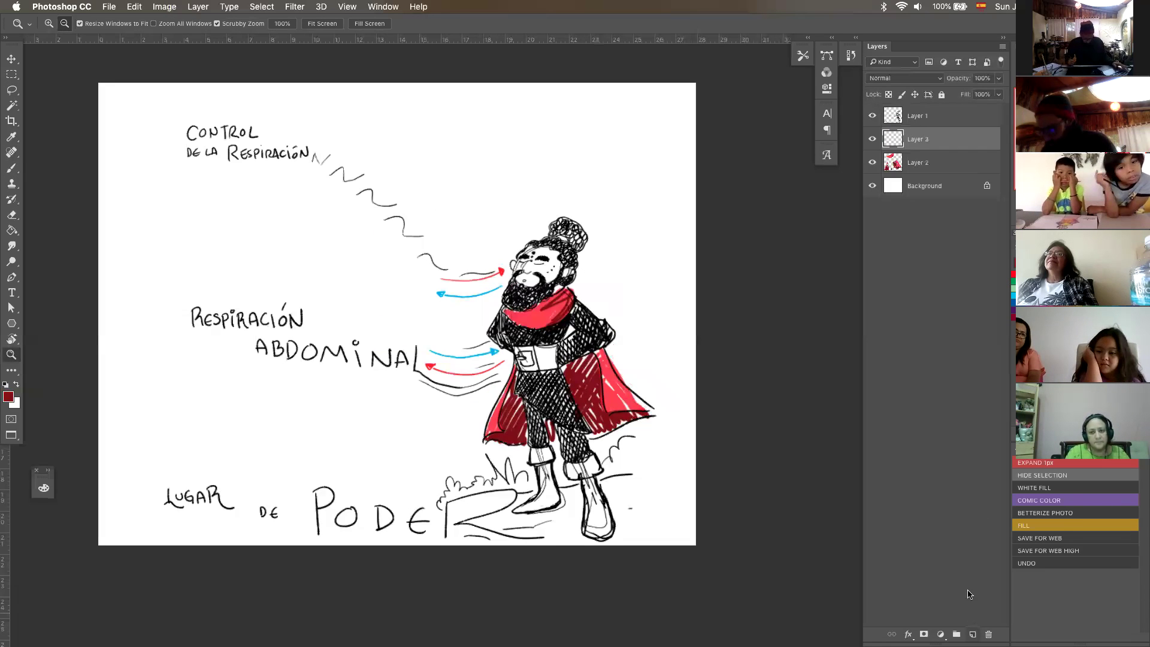
pyautogui.press('b')
pyautogui.press('d')
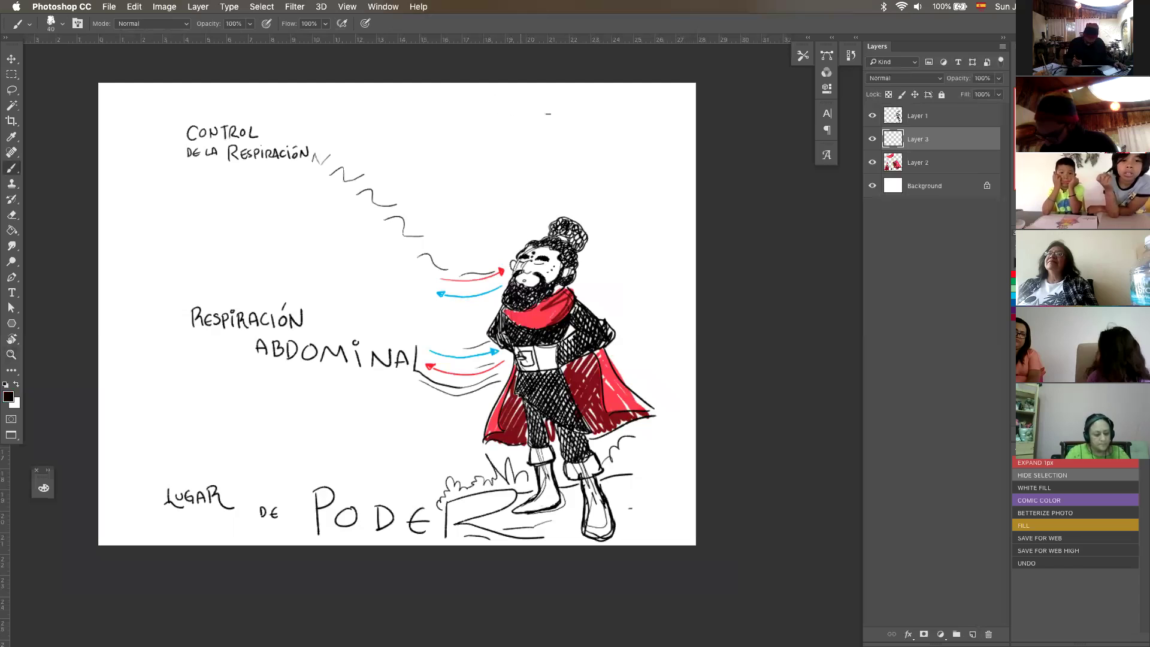
pyautogui.moveTo(588, 83)
pyautogui.mouseDown()
pyautogui.moveTo(611, 177)
pyautogui.moveTo(604, 317)
pyautogui.mouseUp()
pyautogui.moveTo(642, 445); pyautogui.dragTo(695, 440)
pyautogui.moveTo(602, 479); pyautogui.dragTo(695, 465)
pyautogui.moveTo(613, 191); pyautogui.dragTo(547, 85)
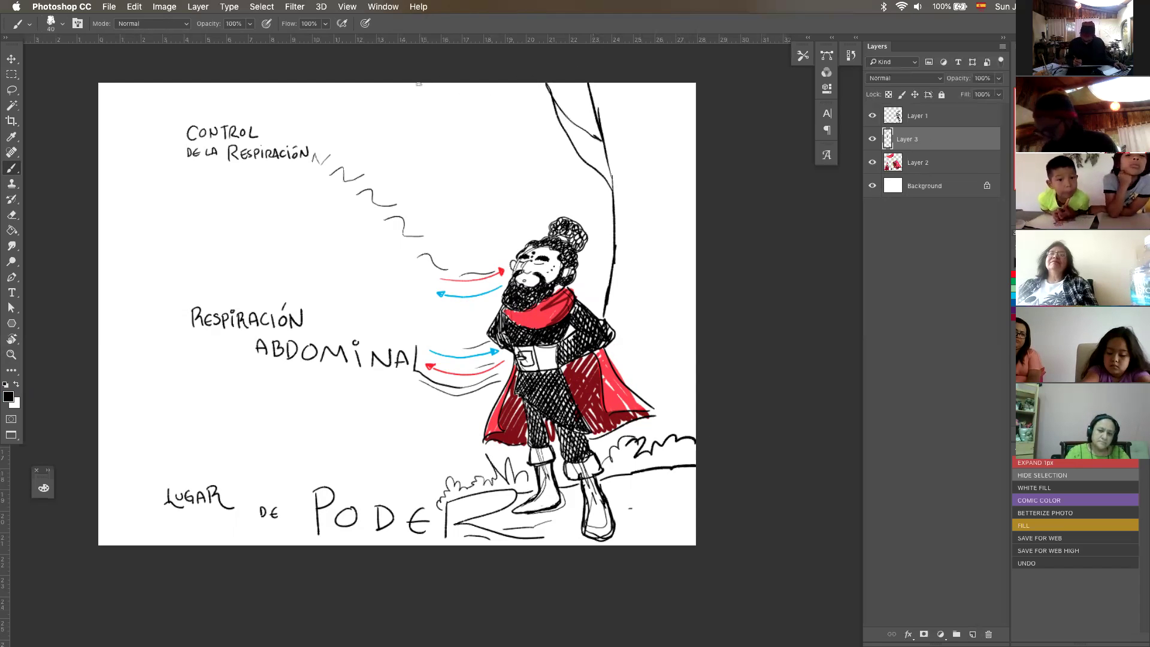
# Step: Frame the page with scalloped black foliage along the upper edge and a row of bushes above "LUGAR DE PODER"
pyautogui.moveTo(387, 87); pyautogui.dragTo(524, 123)
pyautogui.moveTo(196, 87); pyautogui.dragTo(99, 191)
pyautogui.moveTo(100, 396)
pyautogui.mouseDown()
pyautogui.moveTo(199, 434)
pyautogui.moveTo(307, 442)
pyautogui.moveTo(384, 471)
pyautogui.moveTo(444, 460)
pyautogui.mouseUp()
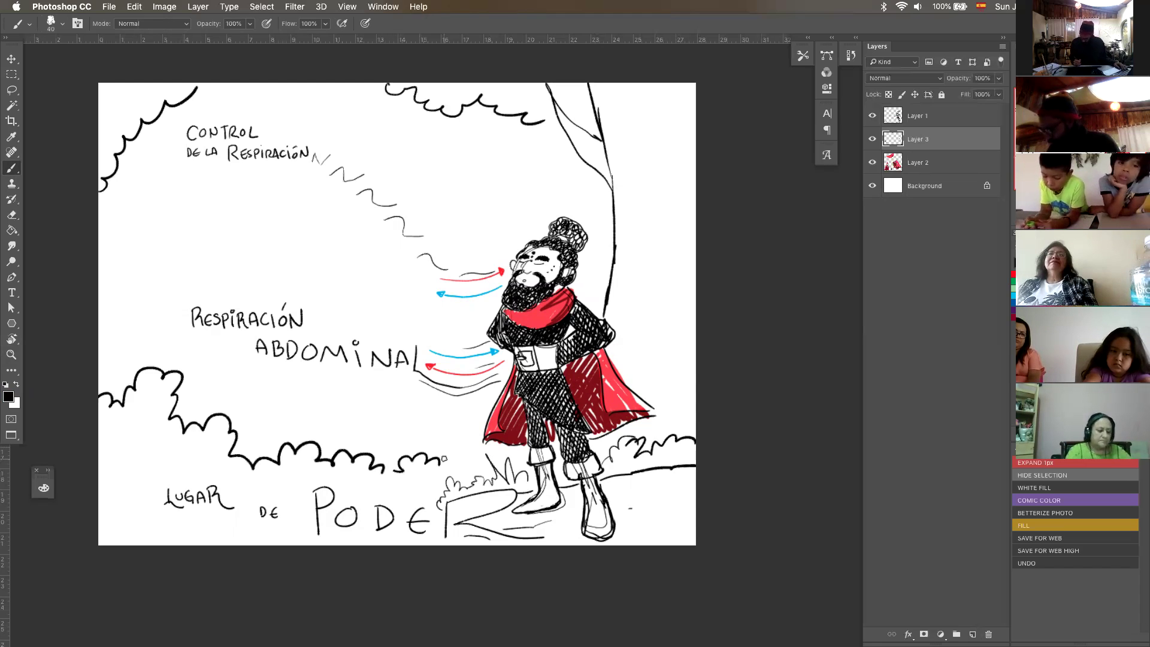
# Step: Draw "PODER PERSONAL" in outlined block letters between the page title and "RESPIRACIÓN ABDOMINAL"
pyautogui.moveTo(135, 209); pyautogui.dragTo(141, 254)
pyautogui.moveTo(136, 208)
pyautogui.mouseDown()
pyautogui.moveTo(143, 237)
pyautogui.moveTo(188, 254)
pyautogui.mouseUp()
pyautogui.moveTo(190, 237); pyautogui.dragTo(230, 259)
pyautogui.moveTo(229, 219); pyautogui.dragTo(248, 256)
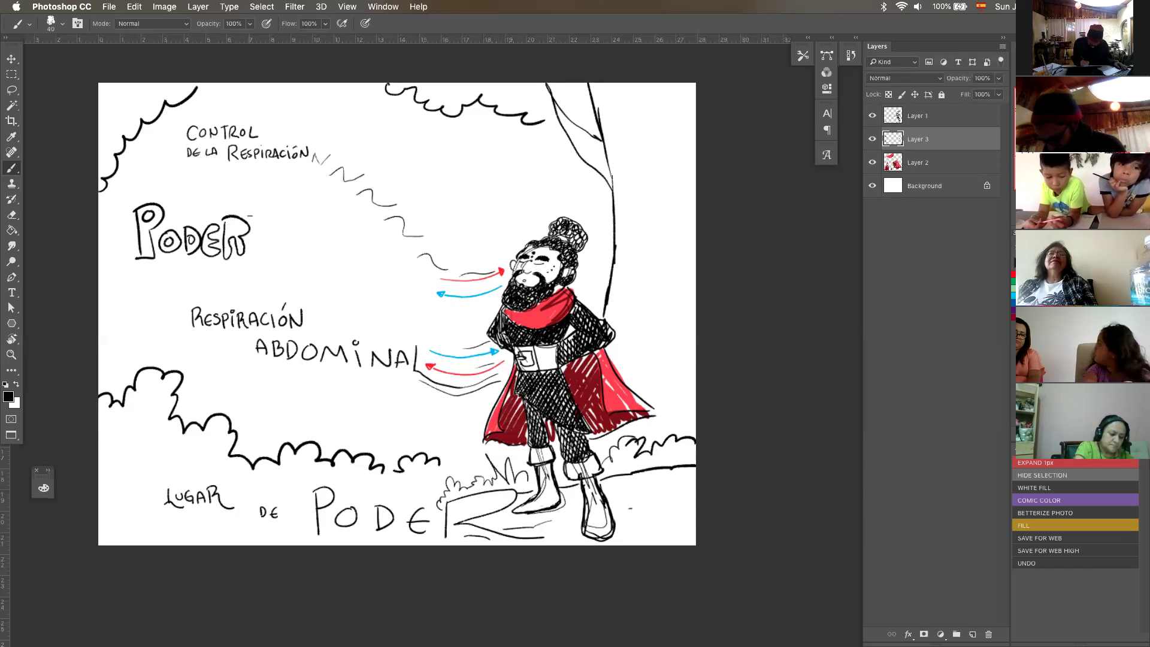
pyautogui.moveTo(279, 216); pyautogui.dragTo(280, 270)
pyautogui.moveTo(280, 216)
pyautogui.mouseDown()
pyautogui.moveTo(290, 273)
pyautogui.moveTo(325, 273)
pyautogui.moveTo(319, 245)
pyautogui.moveTo(357, 267)
pyautogui.moveTo(350, 258)
pyautogui.mouseUp()
pyautogui.moveTo(333, 245); pyautogui.dragTo(363, 274)
pyautogui.moveTo(413, 247)
pyautogui.mouseDown()
pyautogui.moveTo(444, 269)
pyautogui.moveTo(467, 239)
pyautogui.mouseUp()
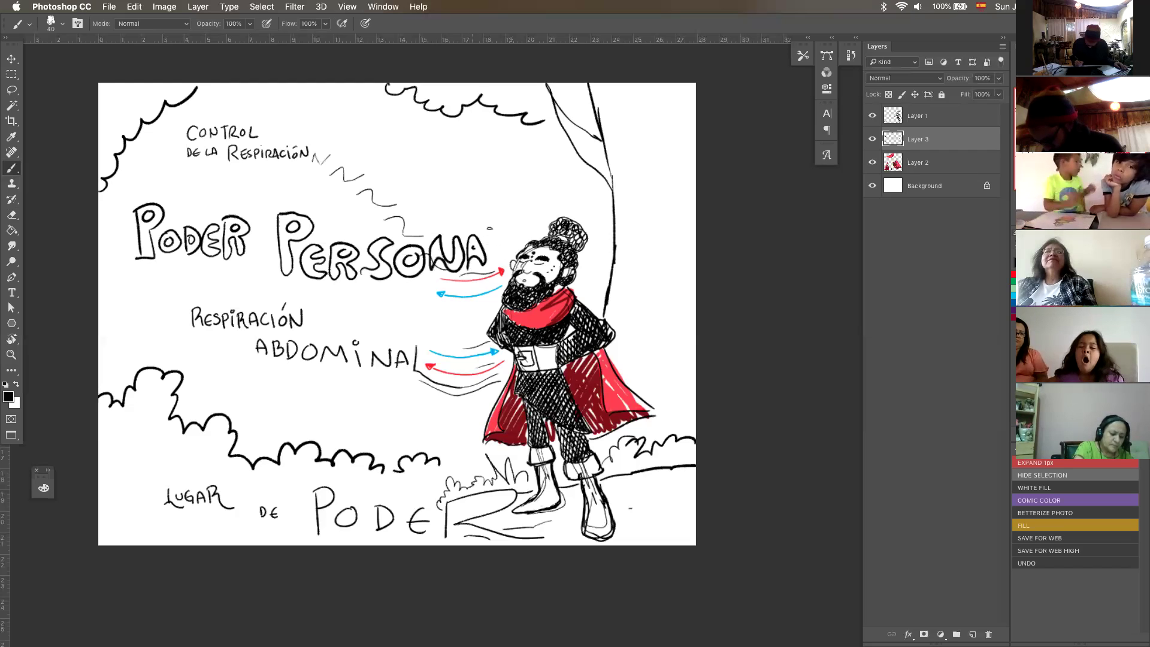
pyautogui.moveTo(487, 227); pyautogui.dragTo(505, 264)
pyautogui.moveTo(495, 150); pyautogui.dragTo(497, 156)
pyautogui.moveTo(505, 151); pyautogui.dragTo(505, 160)
pyautogui.moveTo(508, 157); pyautogui.dragTo(522, 157)
pyautogui.moveTo(531, 151); pyautogui.dragTo(601, 173)
pyautogui.press('z')
pyautogui.press('alt+super+z')
pyautogui.press('super+z')
pyautogui.press('super+z')
pyautogui.press('super+z')
pyautogui.press('super+z')
pyautogui.press('super+z')
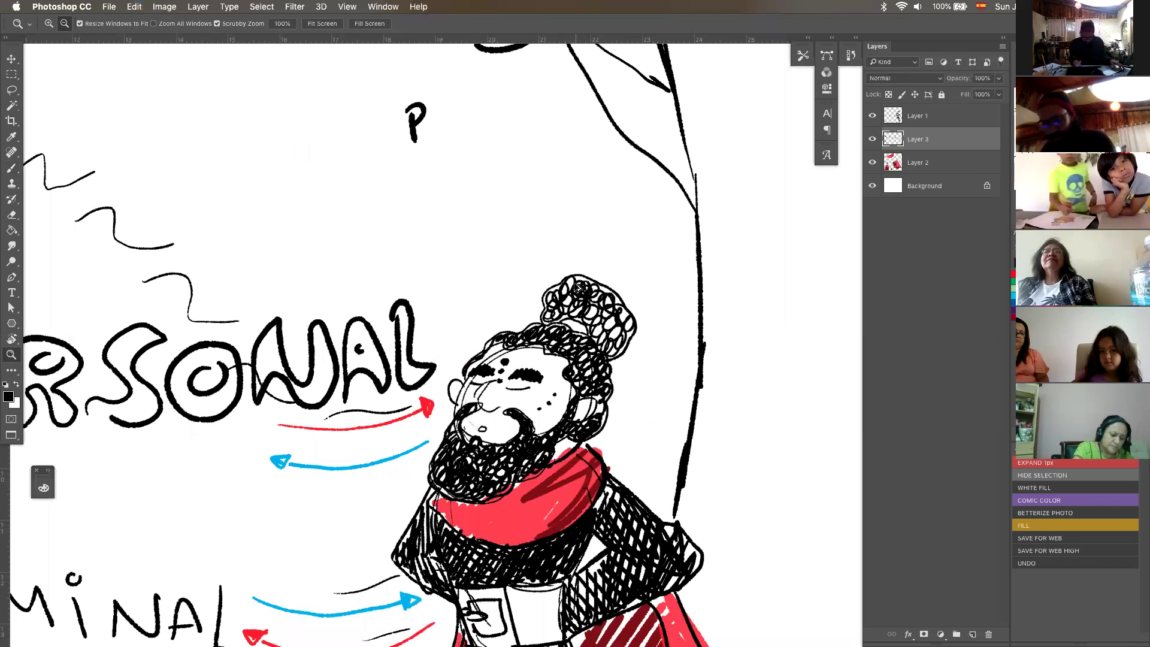
pyautogui.press('super+z')
pyautogui.press('b')
pyautogui.moveTo(349, 78); pyautogui.dragTo(350, 106)
pyautogui.moveTo(350, 79); pyautogui.dragTo(367, 105)
pyautogui.click(366, 82)
pyautogui.moveTo(371, 97); pyautogui.dragTo(398, 103)
pyautogui.moveTo(422, 90); pyautogui.dragTo(437, 110)
pyautogui.press('super+z')
pyautogui.press('super+z')
pyautogui.press('super+z')
pyautogui.press('super+z')
pyautogui.press('super+z')
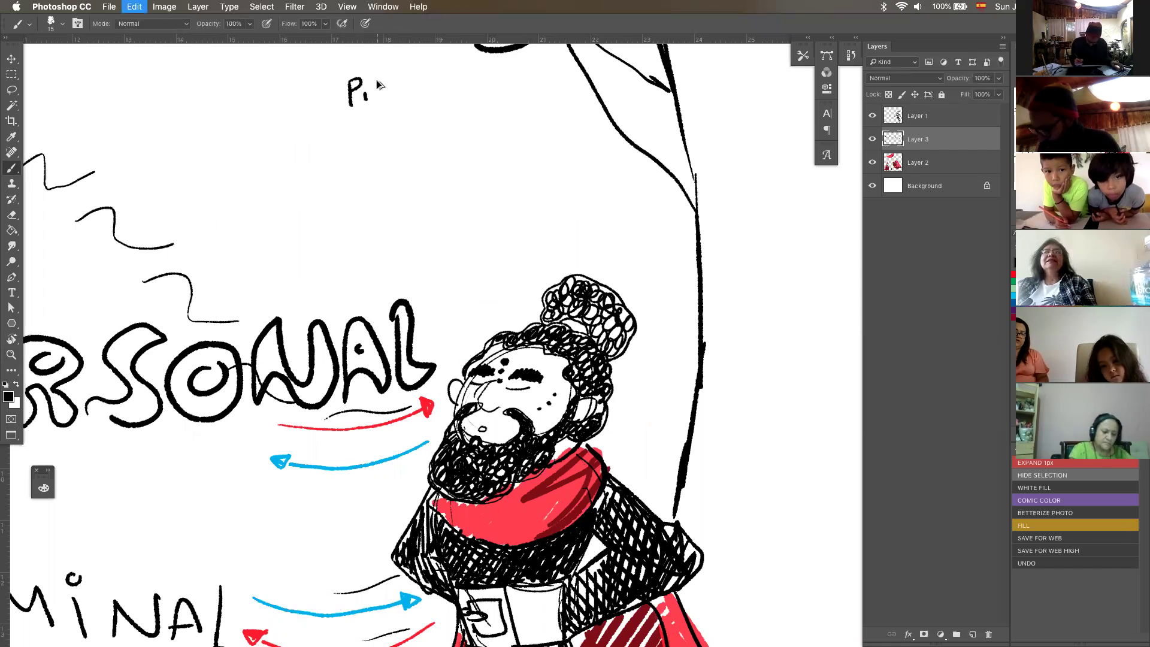
pyautogui.press('super+z')
pyautogui.press('super+z')
pyautogui.press('super+z')
# Step: Hand-letter "LO QUE SIENTES" in small black capitals above the figure's head, beside the tree trunk
pyautogui.moveTo(351, 100); pyautogui.dragTo(359, 104)
pyautogui.moveTo(367, 88); pyautogui.dragTo(399, 99)
pyautogui.moveTo(402, 87); pyautogui.dragTo(446, 102)
pyautogui.moveTo(463, 85); pyautogui.dragTo(463, 104)
pyautogui.moveTo(480, 88)
pyautogui.mouseDown()
pyautogui.moveTo(480, 103)
pyautogui.moveTo(480, 93)
pyautogui.mouseUp()
pyautogui.moveTo(486, 103); pyautogui.dragTo(498, 87)
pyautogui.moveTo(505, 89); pyautogui.dragTo(510, 104)
pyautogui.moveTo(526, 87); pyautogui.dragTo(521, 103)
pyautogui.moveTo(546, 88); pyautogui.dragTo(537, 102)
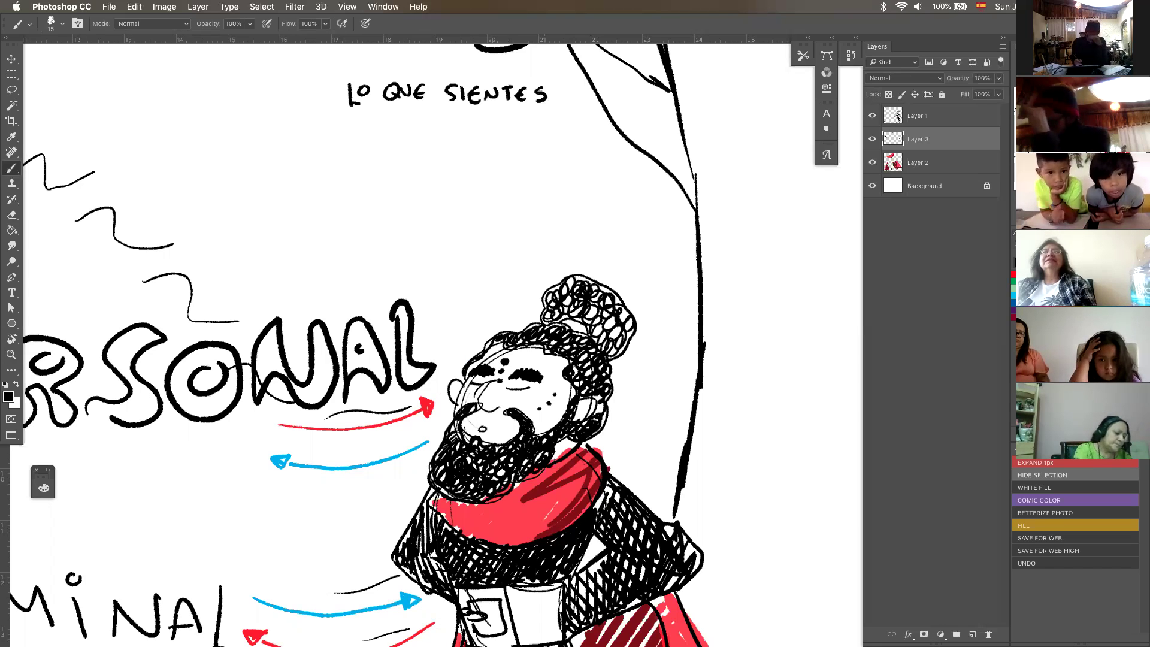
# Step: Hand-letter "PIENSAS" and "DICES" on separate lines beneath "SIENTES"
pyautogui.moveTo(450, 130); pyautogui.dragTo(451, 152)
pyautogui.moveTo(450, 130); pyautogui.dragTo(472, 151)
pyautogui.moveTo(489, 132); pyautogui.dragTo(488, 142)
pyautogui.moveTo(495, 150)
pyautogui.mouseDown()
pyautogui.moveTo(509, 132)
pyautogui.moveTo(514, 149)
pyautogui.mouseUp()
pyautogui.moveTo(527, 149)
pyautogui.mouseDown()
pyautogui.moveTo(538, 132)
pyautogui.moveTo(541, 147)
pyautogui.mouseUp()
pyautogui.moveTo(452, 176); pyautogui.dragTo(453, 192)
pyautogui.moveTo(472, 176); pyautogui.dragTo(472, 192)
pyautogui.moveTo(493, 178)
pyautogui.mouseDown()
pyautogui.moveTo(528, 172)
pyautogui.moveTo(514, 191)
pyautogui.mouseUp()
pyautogui.moveTo(505, 183); pyautogui.dragTo(513, 182)
pyautogui.moveTo(535, 174); pyautogui.dragTo(522, 189)
# Step: Hand-letter "HACES" beneath "DICES" to complete the word list
pyautogui.moveTo(454, 213); pyautogui.dragTo(454, 234)
pyautogui.moveTo(448, 223); pyautogui.dragTo(463, 235)
pyautogui.moveTo(469, 235); pyautogui.dragTo(487, 235)
pyautogui.moveTo(473, 227); pyautogui.dragTo(498, 235)
pyautogui.moveTo(511, 217)
pyautogui.mouseDown()
pyautogui.moveTo(511, 235)
pyautogui.moveTo(520, 226)
pyautogui.mouseUp()
pyautogui.moveTo(533, 217); pyautogui.dragTo(521, 234)
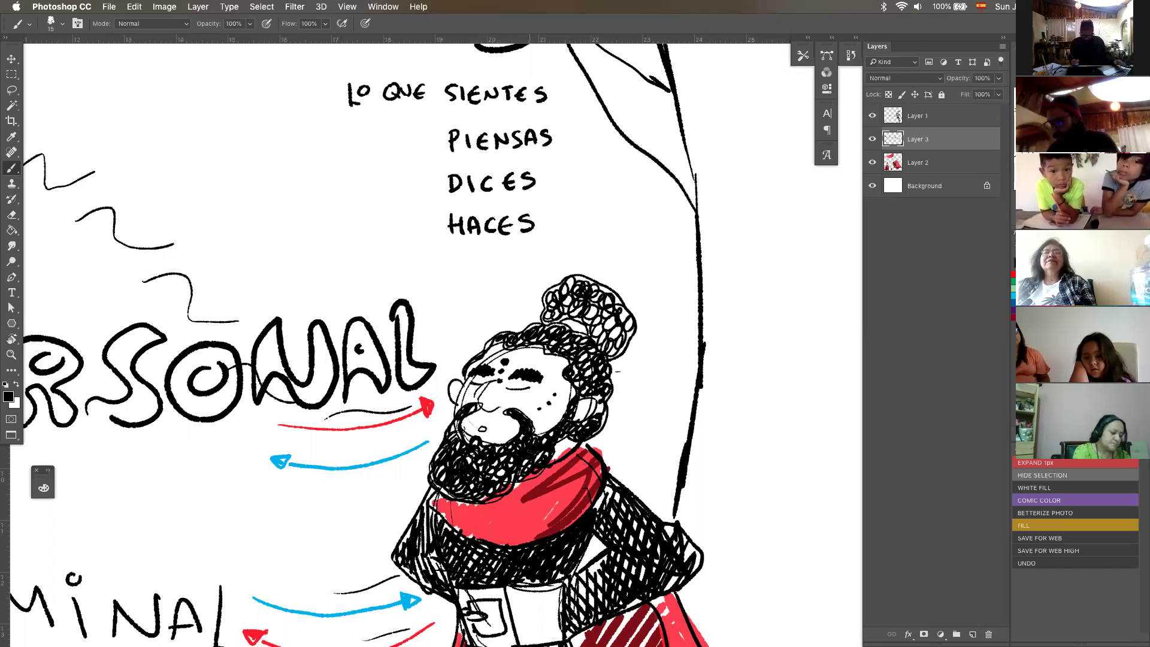
# Step: Lasso "LO QUE" and duplicate it in front of "PIENSAS", "DICES" and "HACES"
pyautogui.moveTo(618, 456); pyautogui.dragTo(612, 529)
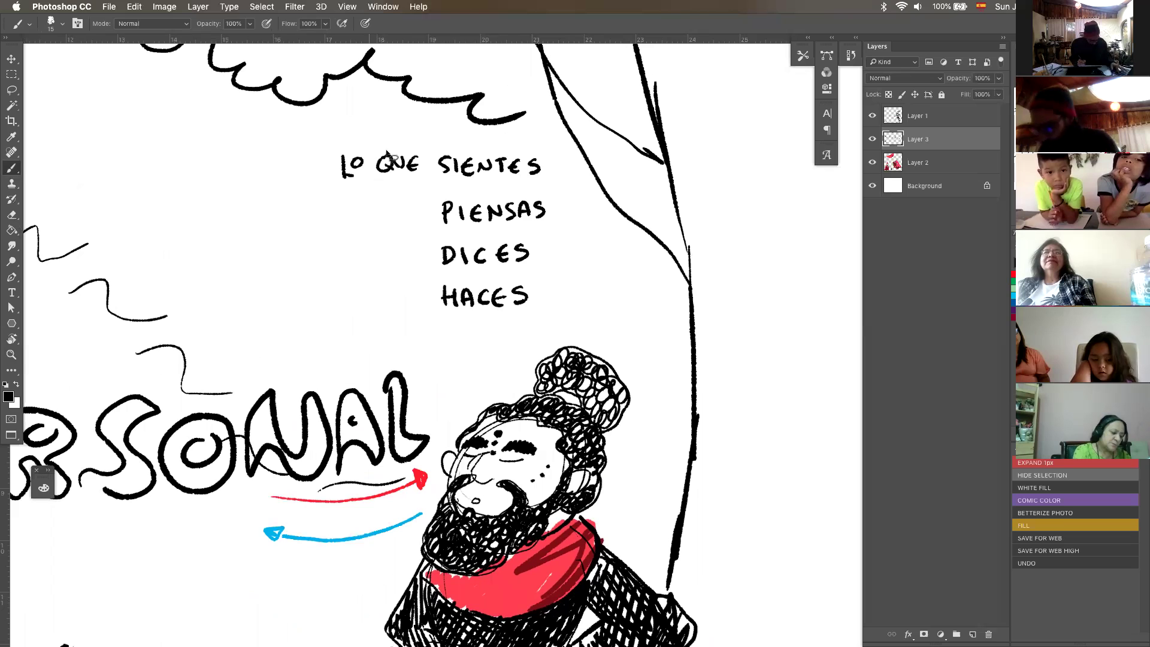
pyautogui.press('l')
pyautogui.moveTo(352, 143)
pyautogui.mouseDown()
pyautogui.moveTo(413, 144)
pyautogui.moveTo(426, 175)
pyautogui.moveTo(411, 214)
pyautogui.moveTo(416, 305)
pyautogui.mouseUp()
pyautogui.press('v')
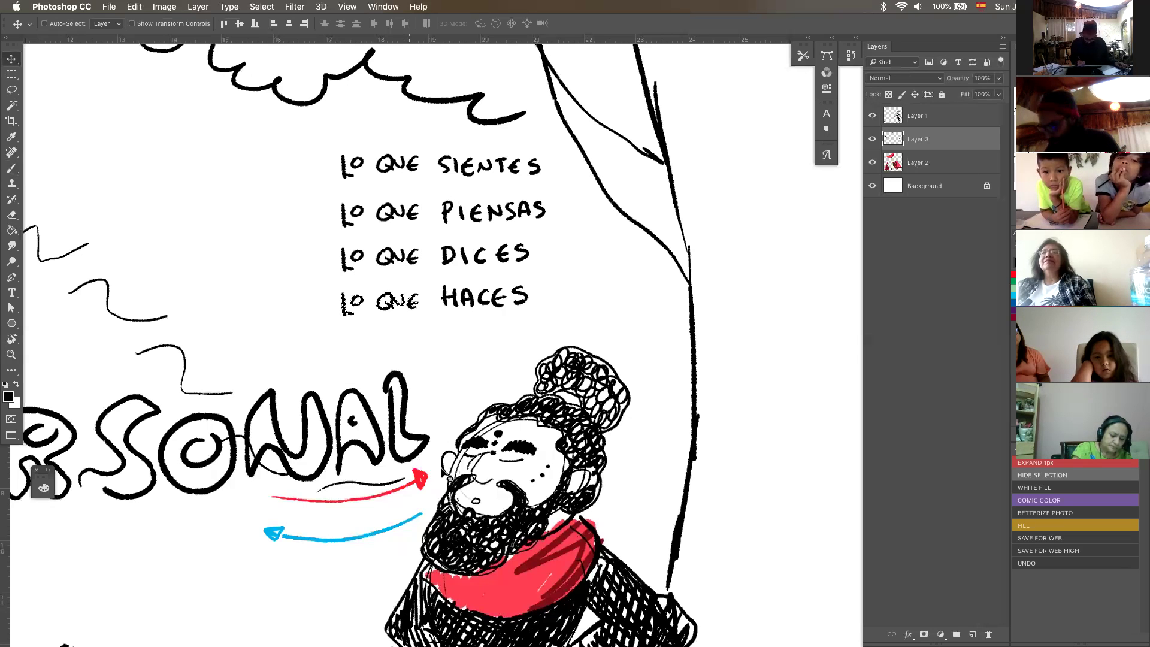
# Step: Deselect and draw a scalloped black thought bubble around the four "LO QUE" lines, with its tail towards the figure's head
pyautogui.hotkey('ctrl', 'd')
pyautogui.press('b')
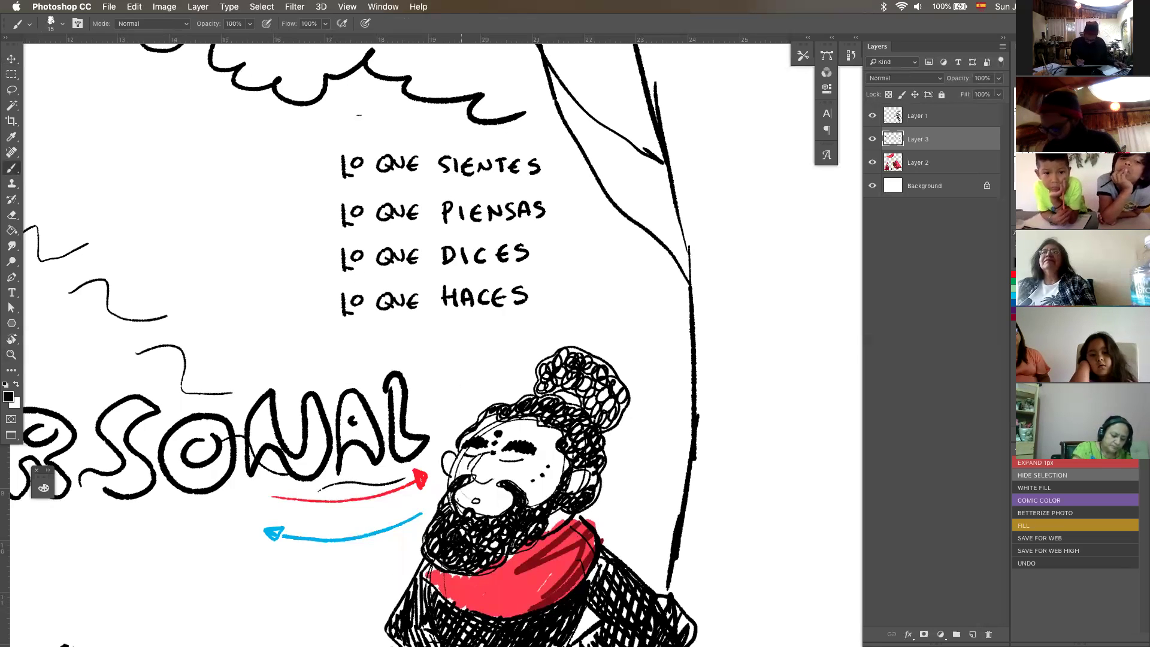
pyautogui.moveTo(352, 99)
pyautogui.mouseDown()
pyautogui.moveTo(258, 200)
pyautogui.moveTo(354, 351)
pyautogui.moveTo(492, 388)
pyautogui.moveTo(479, 347)
pyautogui.moveTo(527, 329)
pyautogui.moveTo(626, 240)
pyautogui.mouseUp()
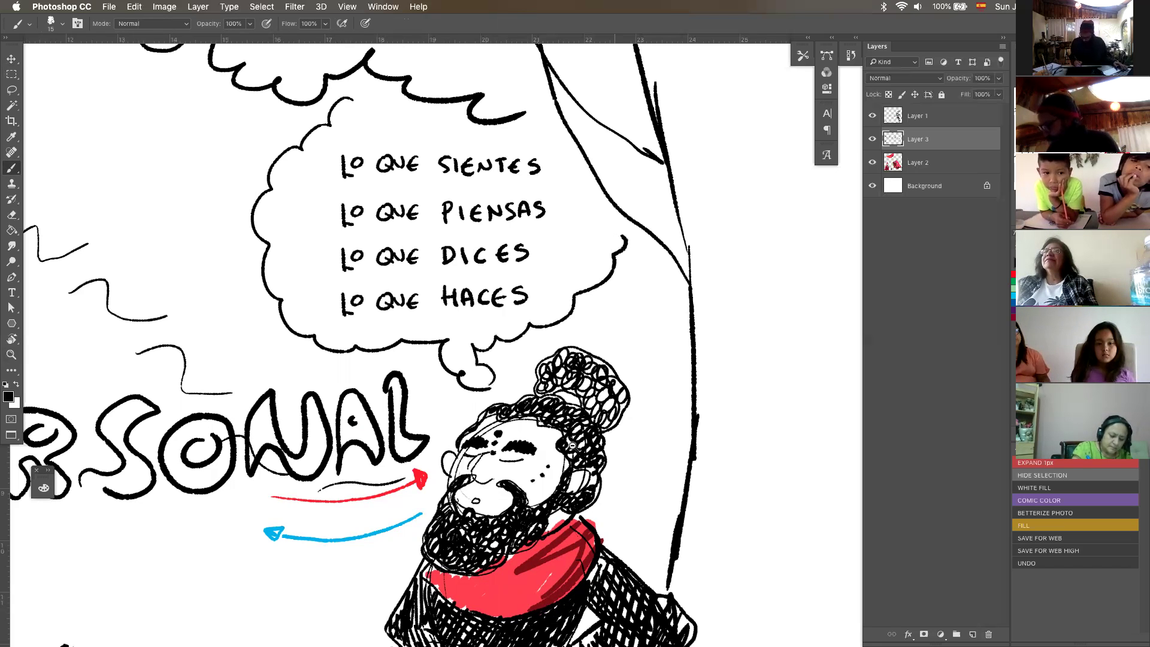
pyautogui.moveTo(579, 448); pyautogui.dragTo(549, 461)
# Step: Hand-letter "(CONGRUENCIA)" in small black capitals beneath the word "PERSONAL"
pyautogui.keyDown('alt'); pyautogui.click(716, 349); pyautogui.keyUp('alt')
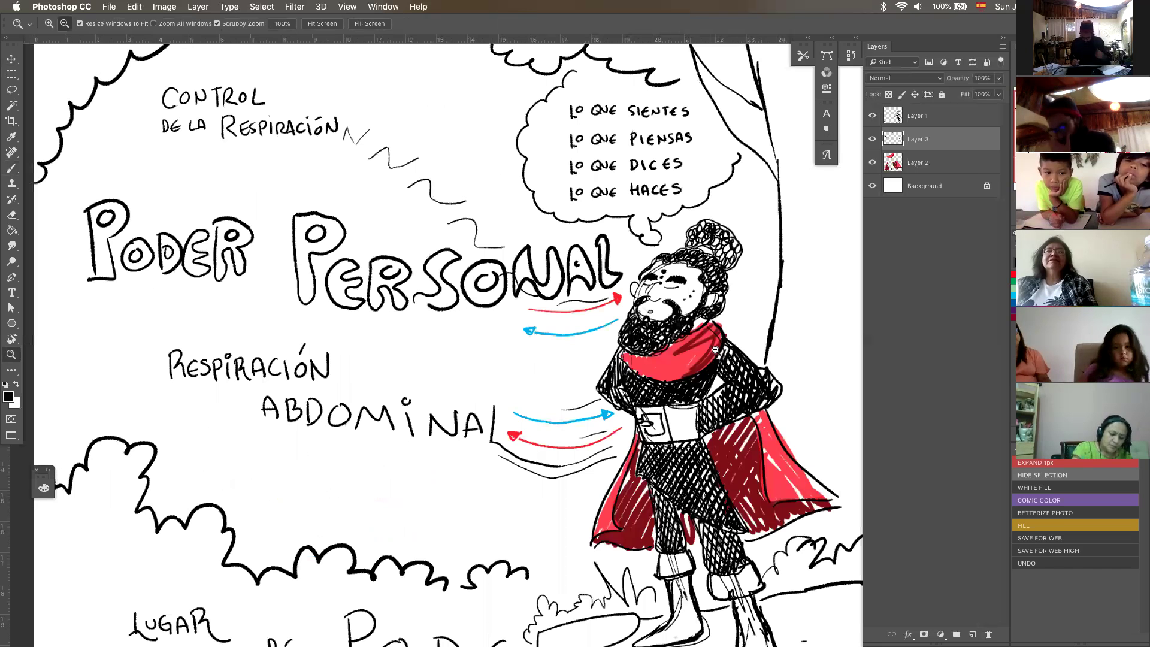
pyautogui.press('b')
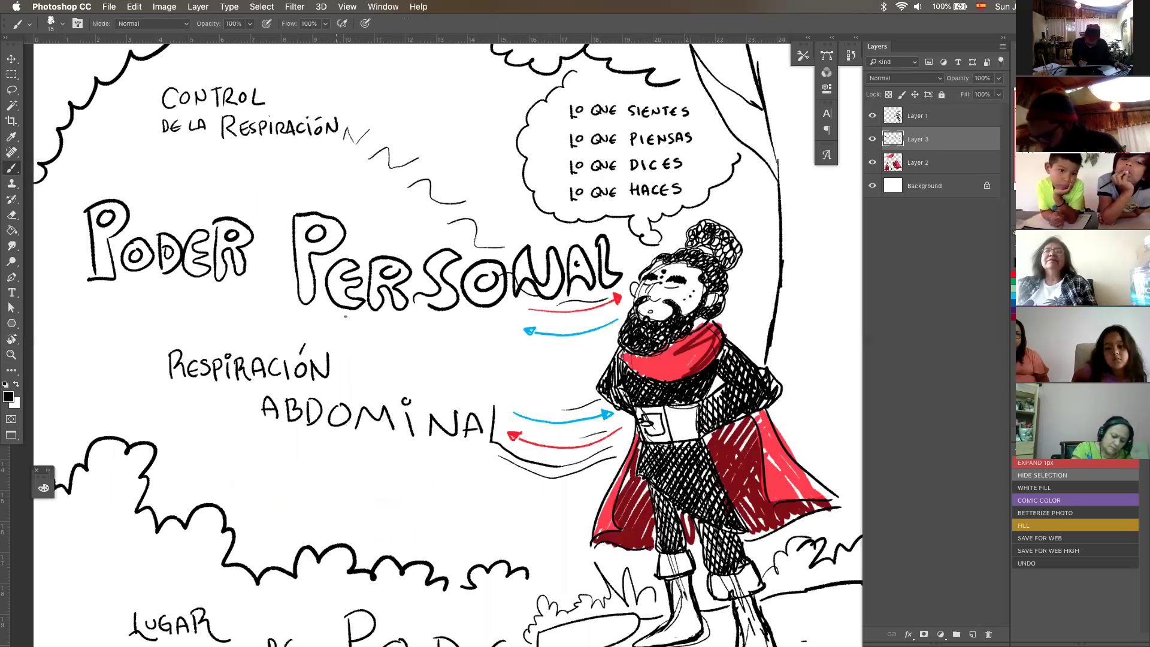
pyautogui.moveTo(345, 316); pyautogui.dragTo(343, 328)
pyautogui.moveTo(353, 317); pyautogui.dragTo(351, 327)
pyautogui.moveTo(359, 318); pyautogui.dragTo(373, 327)
pyautogui.click(386, 325)
pyautogui.moveTo(382, 319)
pyautogui.mouseDown()
pyautogui.moveTo(376, 329)
pyautogui.moveTo(402, 318)
pyautogui.mouseUp()
pyautogui.moveTo(408, 319); pyautogui.dragTo(418, 319)
pyautogui.moveTo(426, 320); pyautogui.dragTo(426, 327)
pyautogui.moveTo(429, 321); pyautogui.dragTo(446, 329)
# Step: Outline "CONTROL DE LA RESPIRACIÓN" with a thin wavy breath cloud trailing down towards the figure's face
pyautogui.press('z')
pyautogui.keyDown('alt'); pyautogui.click(668, 530); pyautogui.keyUp('alt')
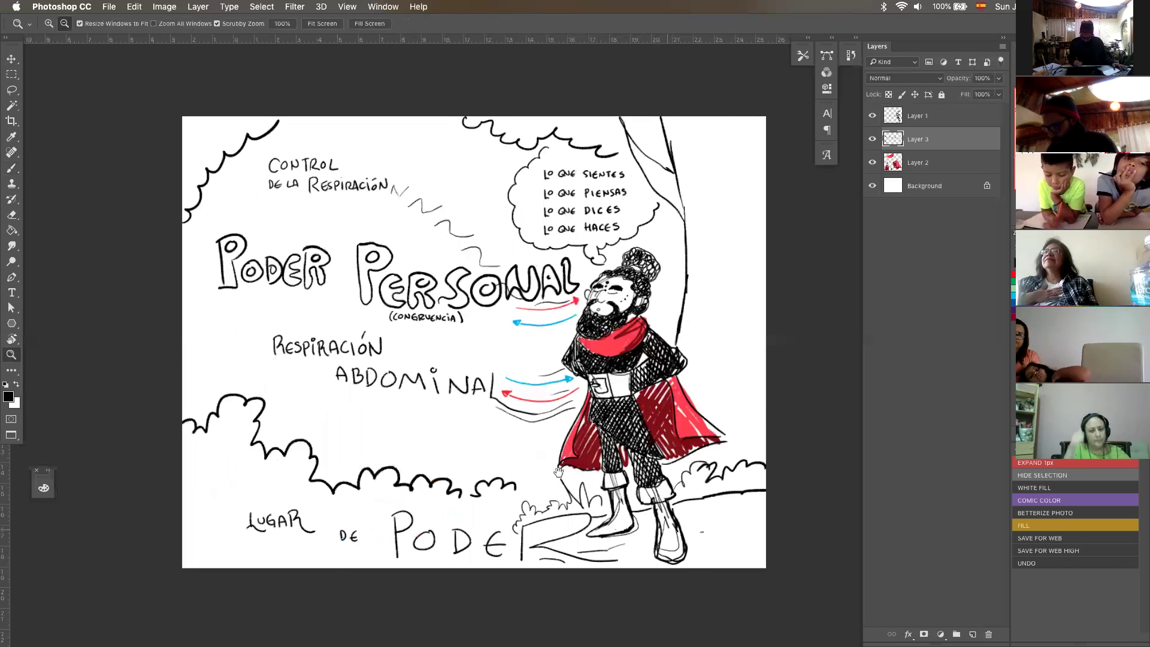
pyautogui.press('b')
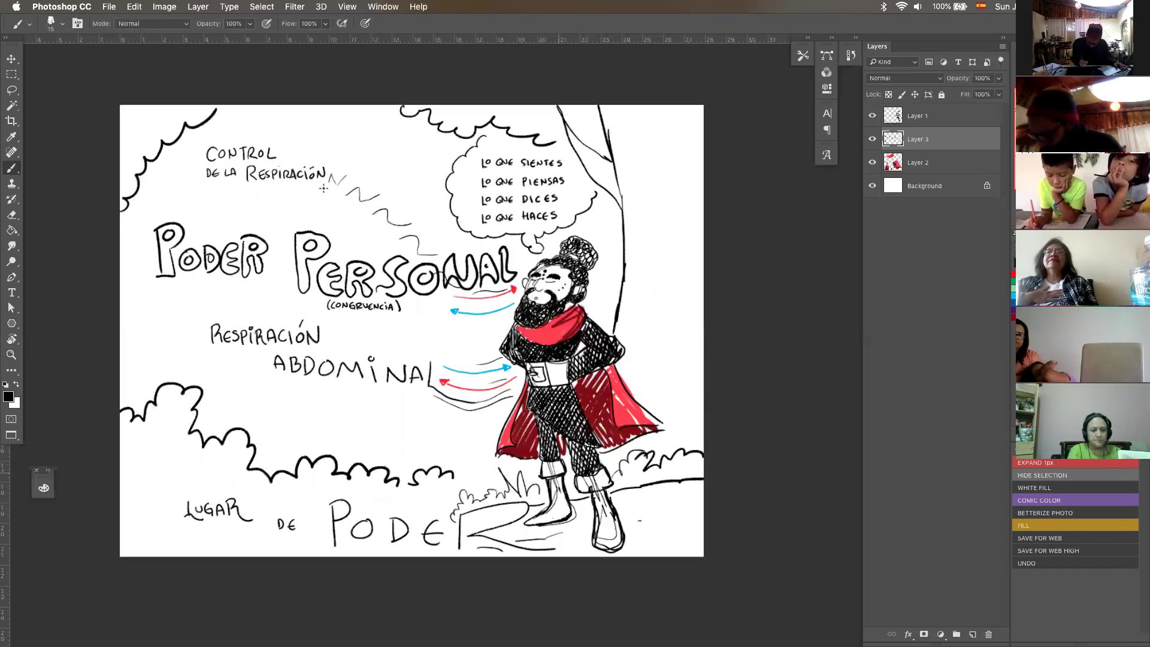
pyautogui.moveTo(323, 187); pyautogui.dragTo(286, 200)
pyautogui.moveTo(177, 177)
pyautogui.mouseDown()
pyautogui.moveTo(266, 115)
pyautogui.moveTo(316, 141)
pyautogui.moveTo(329, 193)
pyautogui.moveTo(369, 223)
pyautogui.mouseUp()
pyautogui.moveTo(348, 174); pyautogui.dragTo(378, 194)
# Step: Outline "RESPIRACIÓN ABDOMINAL" with a thin wavy breath cloud that opens towards the figure's belt
pyautogui.moveTo(281, 311)
pyautogui.mouseDown()
pyautogui.moveTo(192, 329)
pyautogui.moveTo(244, 371)
pyautogui.mouseUp()
pyautogui.moveTo(405, 407); pyautogui.dragTo(454, 423)
pyautogui.moveTo(329, 315)
pyautogui.mouseDown()
pyautogui.moveTo(353, 341)
pyautogui.moveTo(470, 334)
pyautogui.mouseUp()
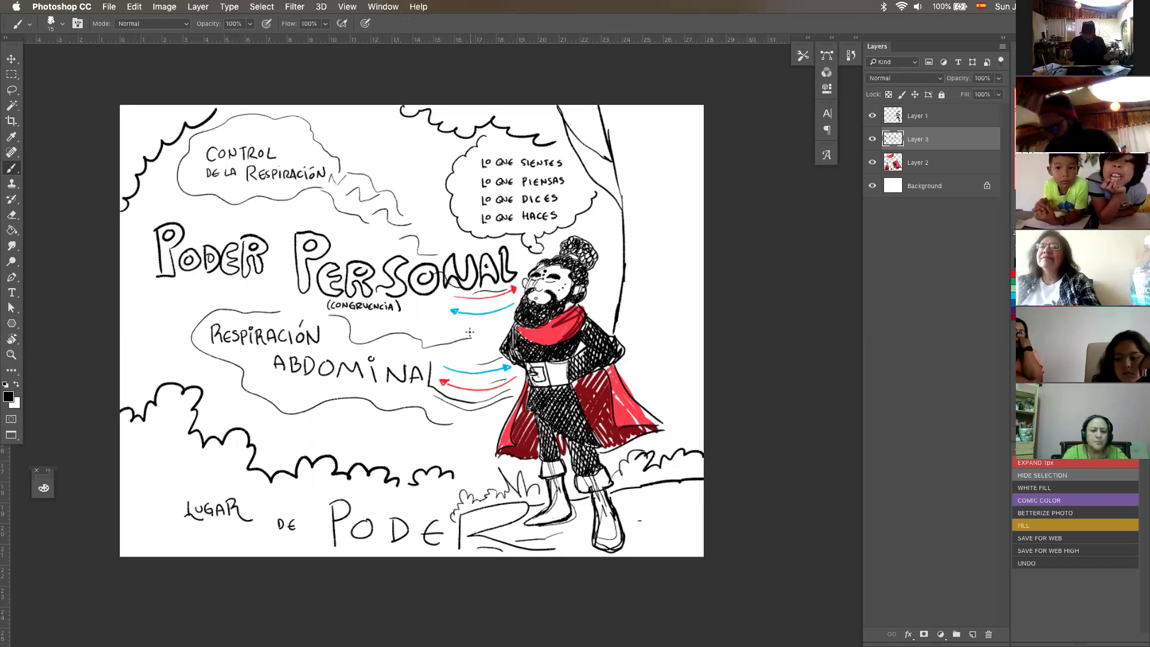
# Step: On a new layer above Layer 2, color the "PODER PERSONAL" letters yellow and shade them with orange strokes
pyautogui.click(928, 164)
pyautogui.click(973, 634)
pyautogui.click(1013, 262)
pyautogui.moveTo(161, 265)
pyautogui.mouseDown()
pyautogui.moveTo(164, 244)
pyautogui.moveTo(181, 264)
pyautogui.moveTo(235, 269)
pyautogui.moveTo(254, 265)
pyautogui.moveTo(259, 243)
pyautogui.moveTo(305, 237)
pyautogui.moveTo(302, 268)
pyautogui.moveTo(327, 289)
pyautogui.moveTo(350, 271)
pyautogui.moveTo(403, 281)
pyautogui.mouseUp()
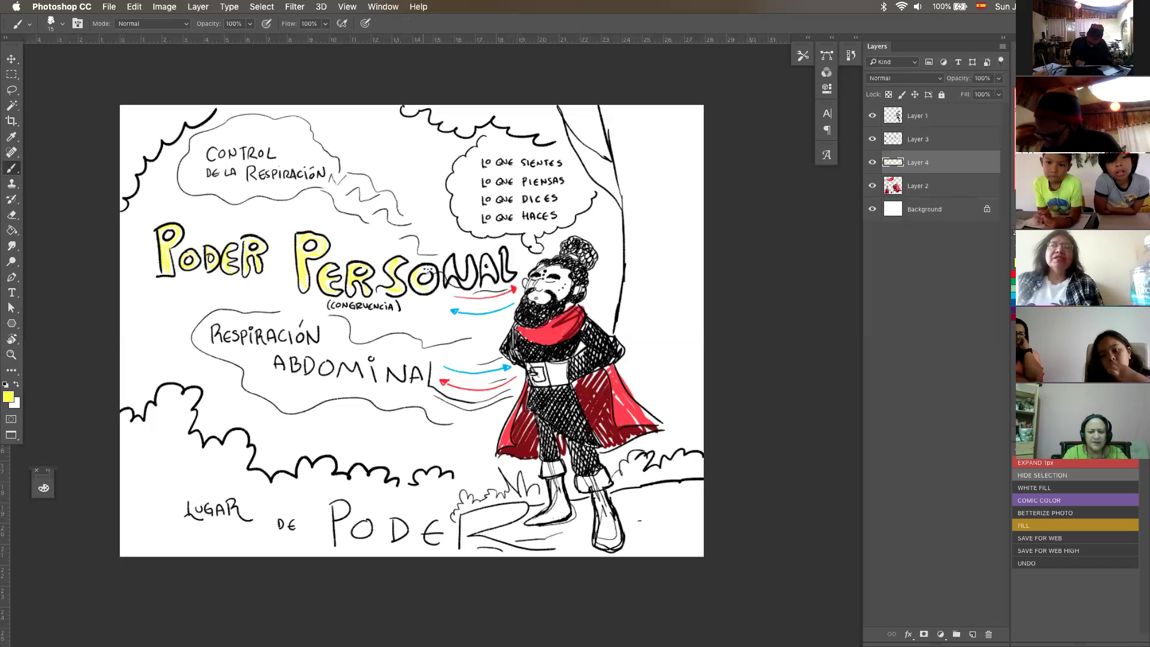
pyautogui.moveTo(470, 263); pyautogui.dragTo(471, 285)
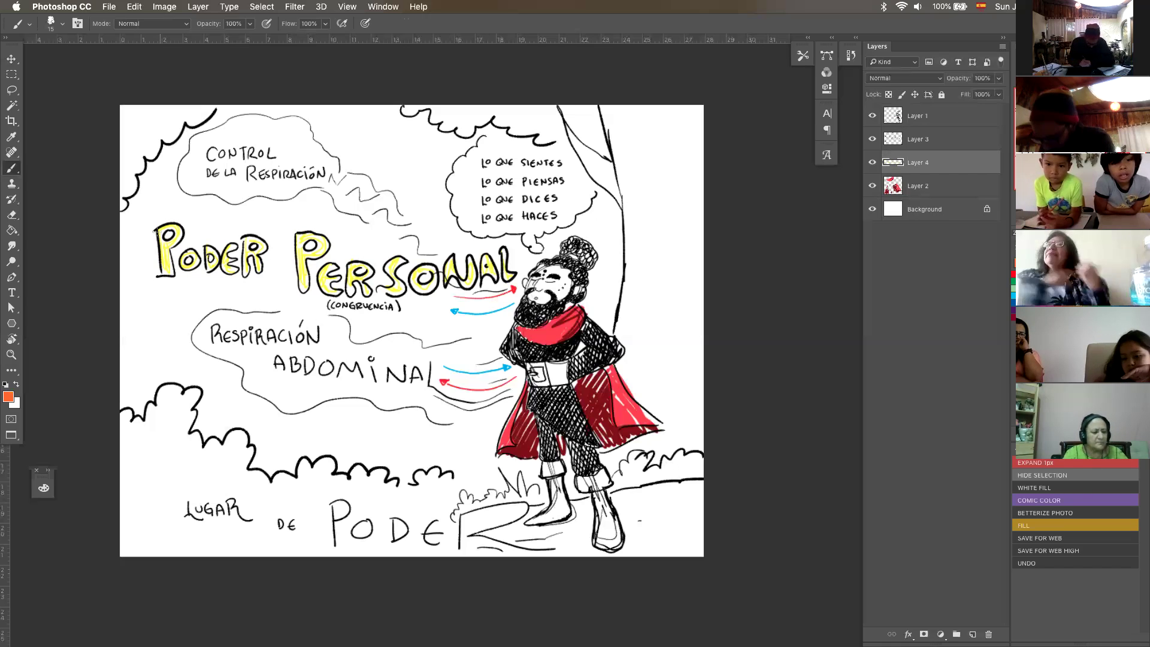
pyautogui.moveTo(165, 262); pyautogui.dragTo(161, 273)
pyautogui.moveTo(163, 230)
pyautogui.mouseDown()
pyautogui.moveTo(187, 266)
pyautogui.moveTo(227, 246)
pyautogui.moveTo(227, 270)
pyautogui.moveTo(245, 270)
pyautogui.moveTo(299, 237)
pyautogui.moveTo(304, 272)
pyautogui.moveTo(351, 288)
pyautogui.moveTo(351, 277)
pyautogui.moveTo(414, 291)
pyautogui.moveTo(449, 280)
pyautogui.mouseUp()
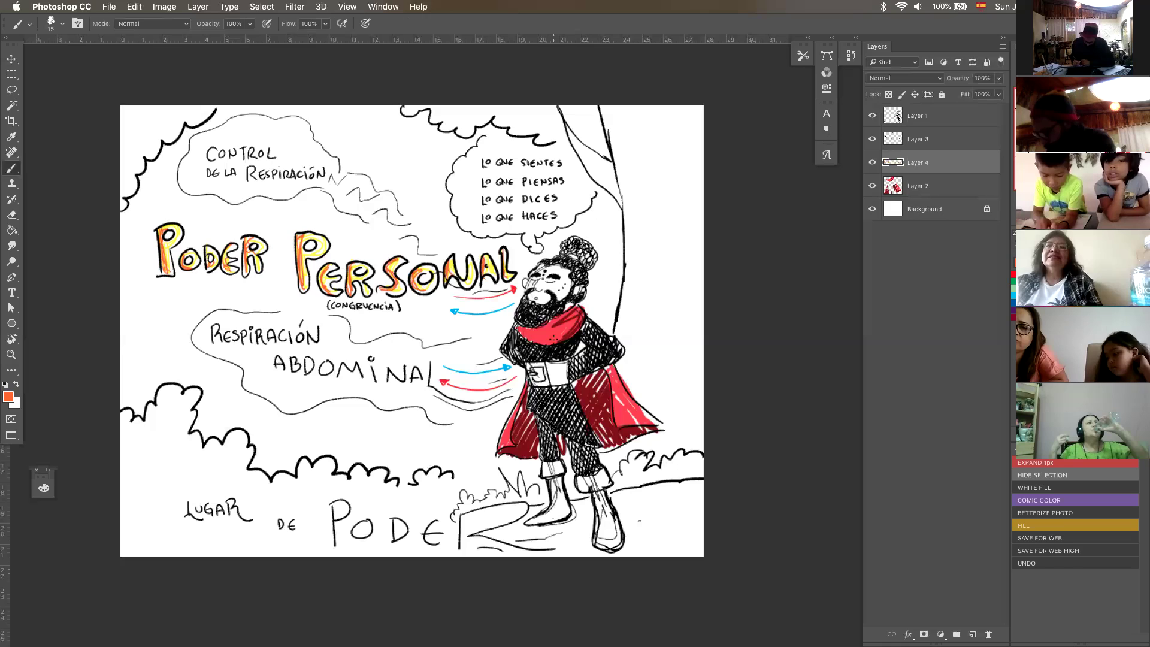
# Step: Color the figure's belt buckle with the yellow sampled from the title and the belt strap tan
pyautogui.keyDown('alt'); pyautogui.click(496, 264); pyautogui.keyUp('alt')
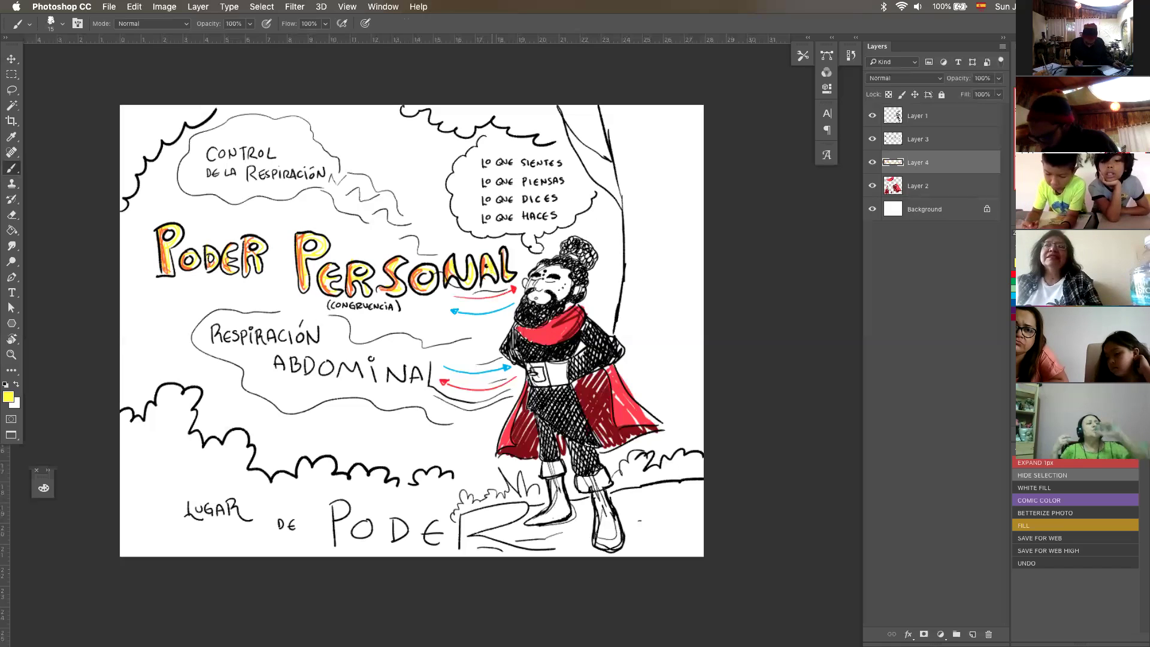
pyautogui.moveTo(531, 367); pyautogui.dragTo(542, 375)
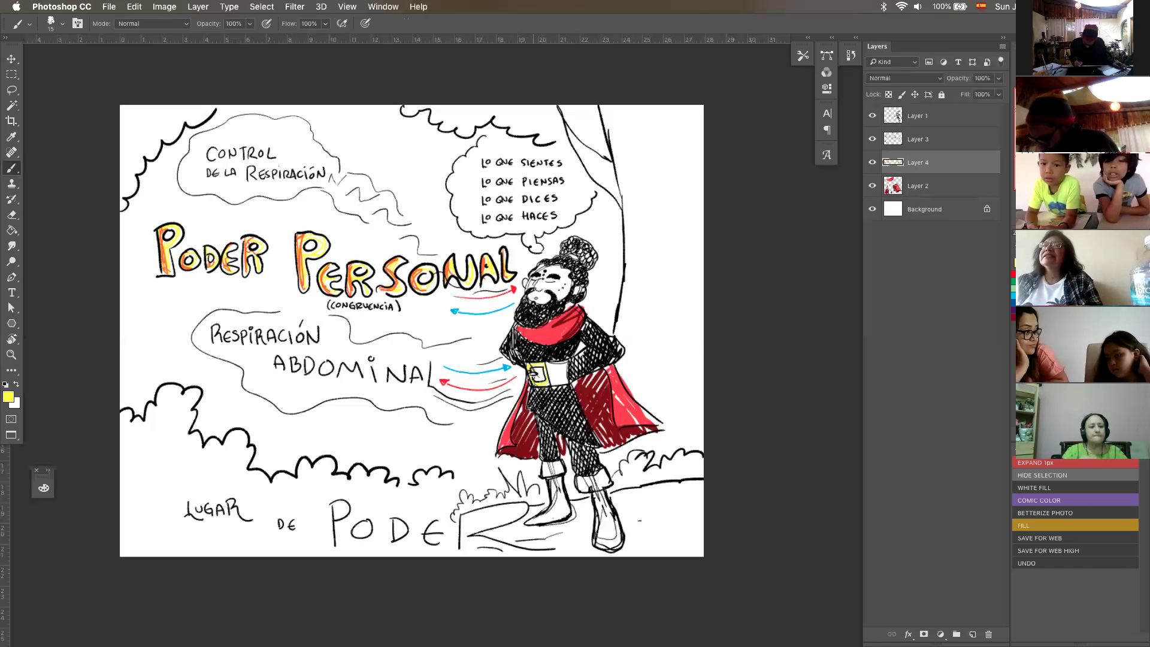
pyautogui.keyDown('alt'); pyautogui.click(533, 366); pyautogui.keyUp('alt')
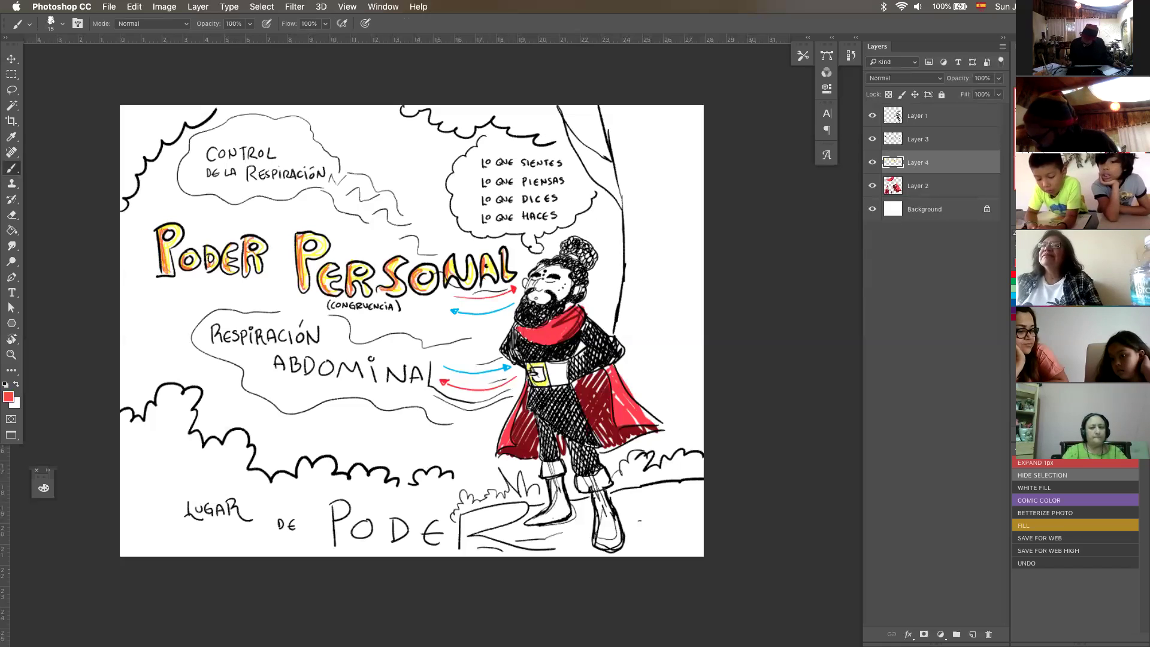
pyautogui.moveTo(534, 376); pyautogui.dragTo(568, 368)
pyautogui.press('super+z')
pyautogui.keyDown('alt'); pyautogui.click(538, 372); pyautogui.keyUp('alt')
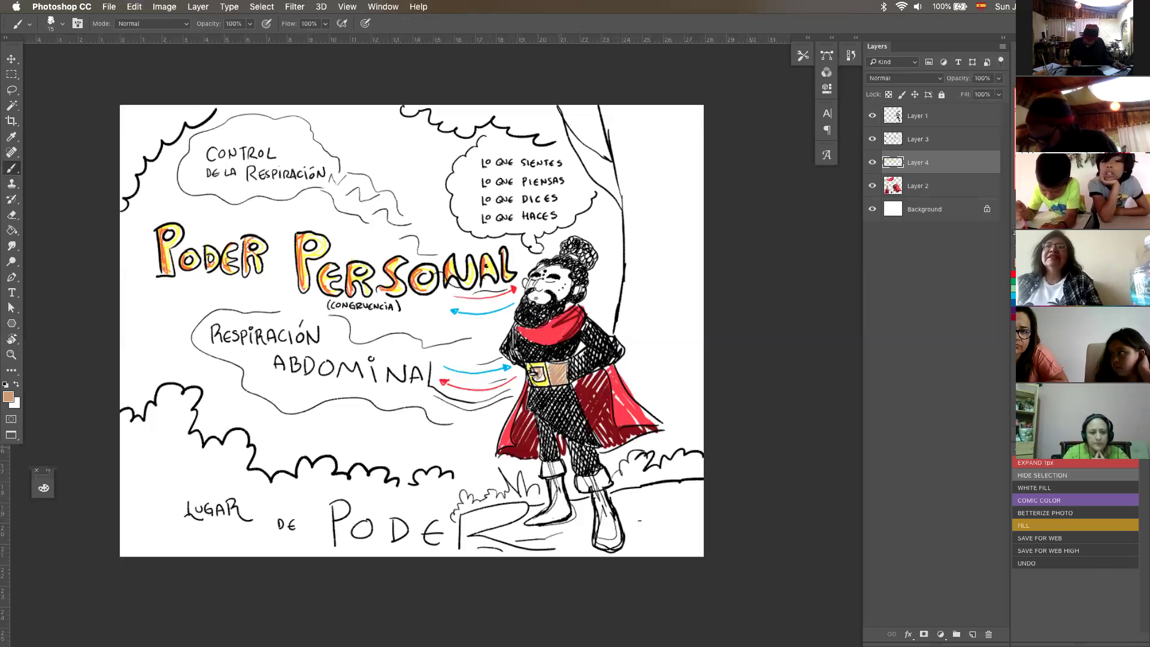
# Step: Paint both of the figure's boots tan and color the hair tie at the bun red
pyautogui.moveTo(545, 477)
pyautogui.mouseDown()
pyautogui.moveTo(560, 462)
pyautogui.moveTo(551, 504)
pyautogui.moveTo(534, 521)
pyautogui.moveTo(572, 501)
pyautogui.moveTo(603, 508)
pyautogui.moveTo(616, 545)
pyautogui.moveTo(608, 467)
pyautogui.moveTo(570, 518)
pyautogui.mouseUp()
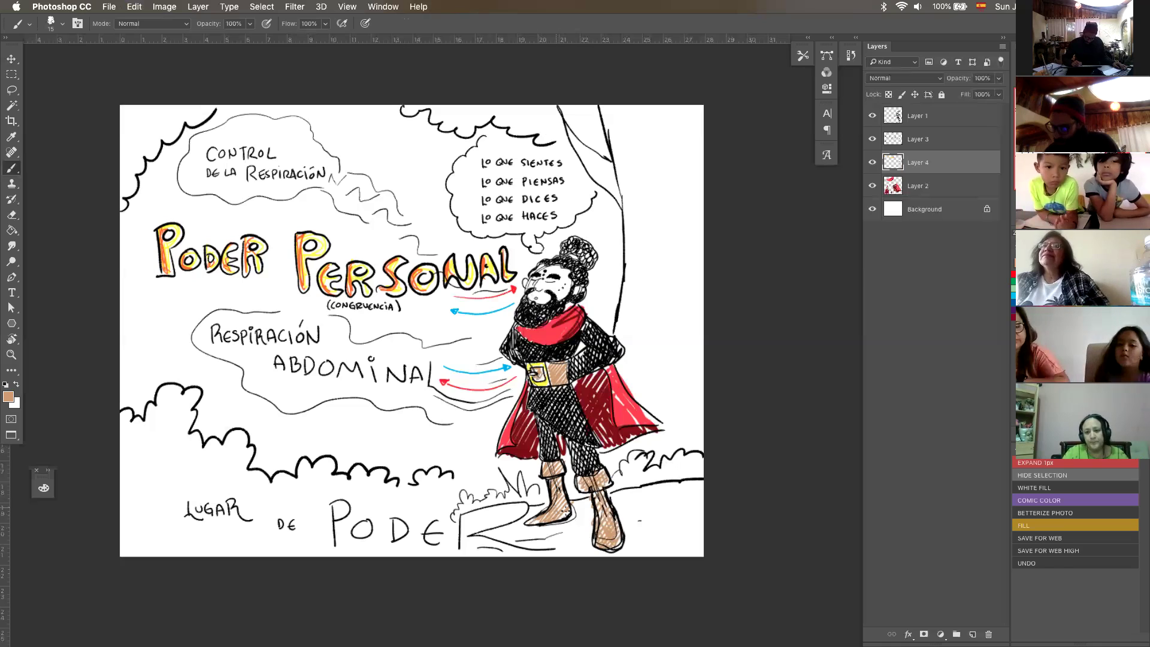
pyautogui.moveTo(559, 473); pyautogui.dragTo(562, 511)
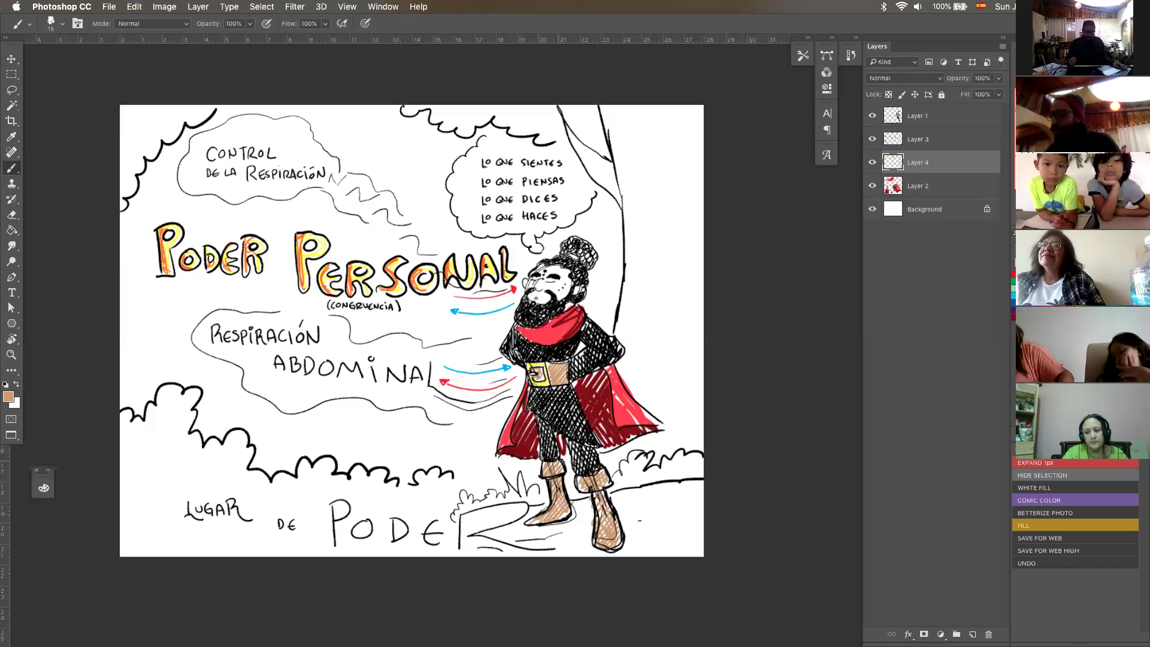
pyautogui.click(1014, 264)
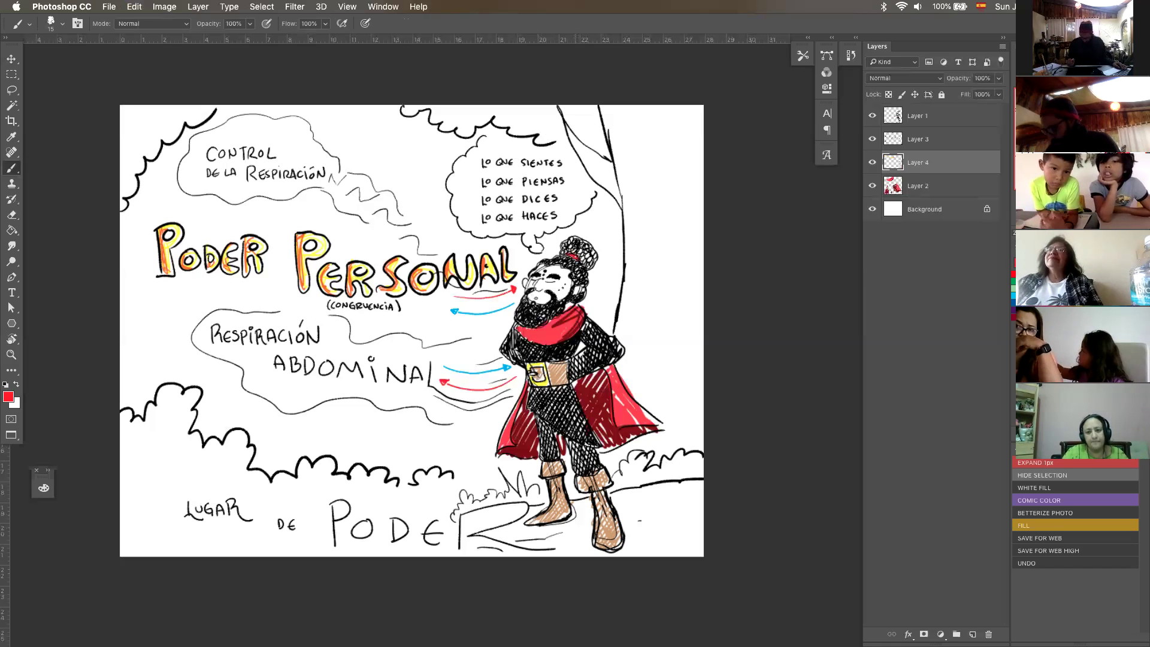
# Step: Fill in the cape lining with the sampled dark red and shade both boots with dark brown strokes
pyautogui.keyDown('alt'); pyautogui.click(578, 348); pyautogui.keyUp('alt')
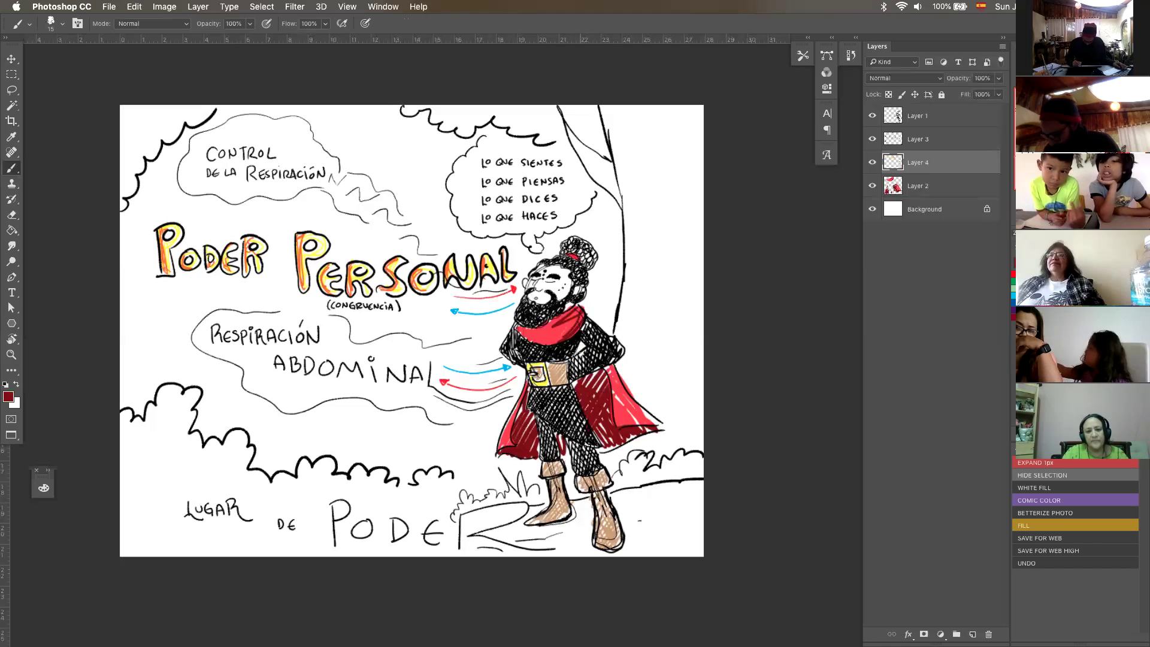
pyautogui.moveTo(575, 389)
pyautogui.mouseDown()
pyautogui.moveTo(580, 376)
pyautogui.moveTo(589, 388)
pyautogui.mouseUp()
pyautogui.moveTo(606, 367); pyautogui.dragTo(600, 379)
pyautogui.moveTo(569, 442); pyautogui.dragTo(566, 450)
pyautogui.moveTo(612, 444); pyautogui.dragTo(604, 449)
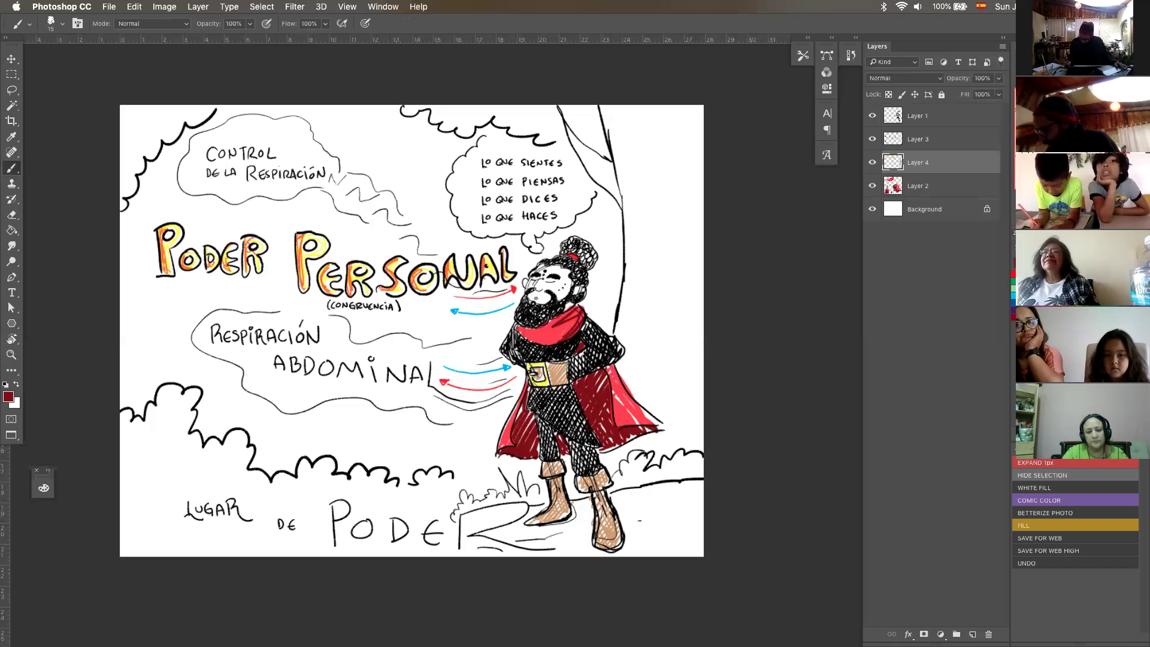
pyautogui.moveTo(547, 465)
pyautogui.mouseDown()
pyautogui.moveTo(562, 518)
pyautogui.moveTo(546, 516)
pyautogui.mouseUp()
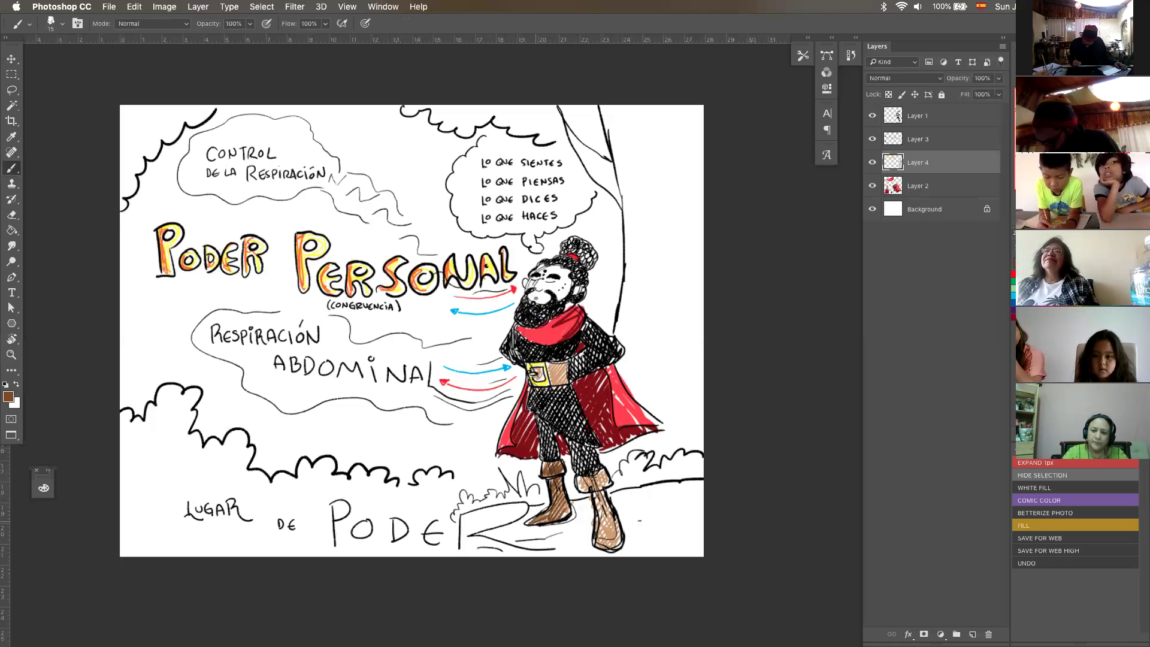
pyautogui.moveTo(578, 473)
pyautogui.mouseDown()
pyautogui.moveTo(602, 492)
pyautogui.moveTo(615, 548)
pyautogui.moveTo(602, 491)
pyautogui.mouseUp()
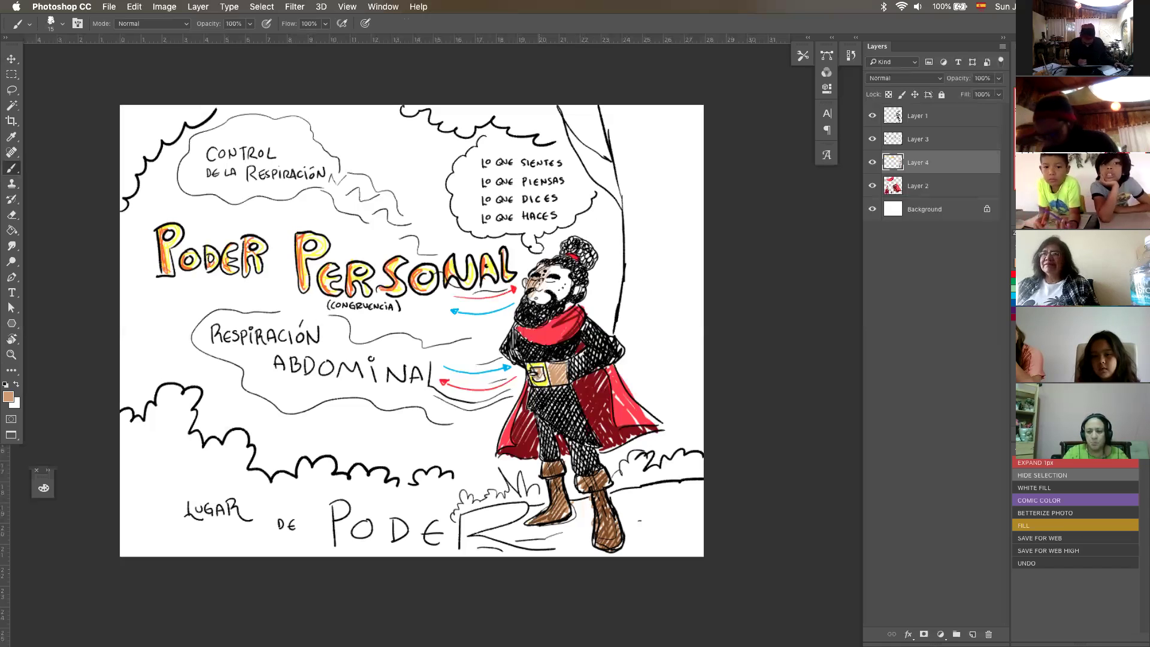
# Step: Try coloring the figure's face with the light skin tone #dfc2a1, and undo it
pyautogui.click(9, 395)
pyautogui.click(319, 192)
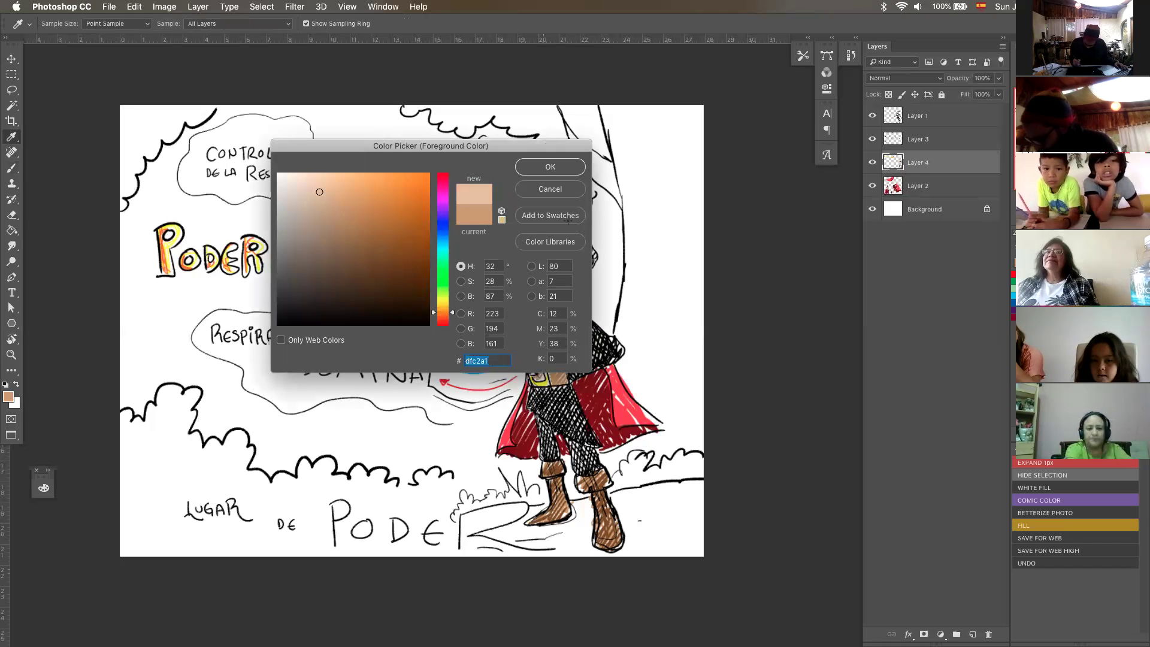
pyautogui.press('Return')
pyautogui.press('b')
pyautogui.moveTo(527, 281)
pyautogui.mouseDown()
pyautogui.moveTo(533, 302)
pyautogui.moveTo(559, 273)
pyautogui.moveTo(535, 273)
pyautogui.moveTo(569, 287)
pyautogui.moveTo(554, 269)
pyautogui.mouseUp()
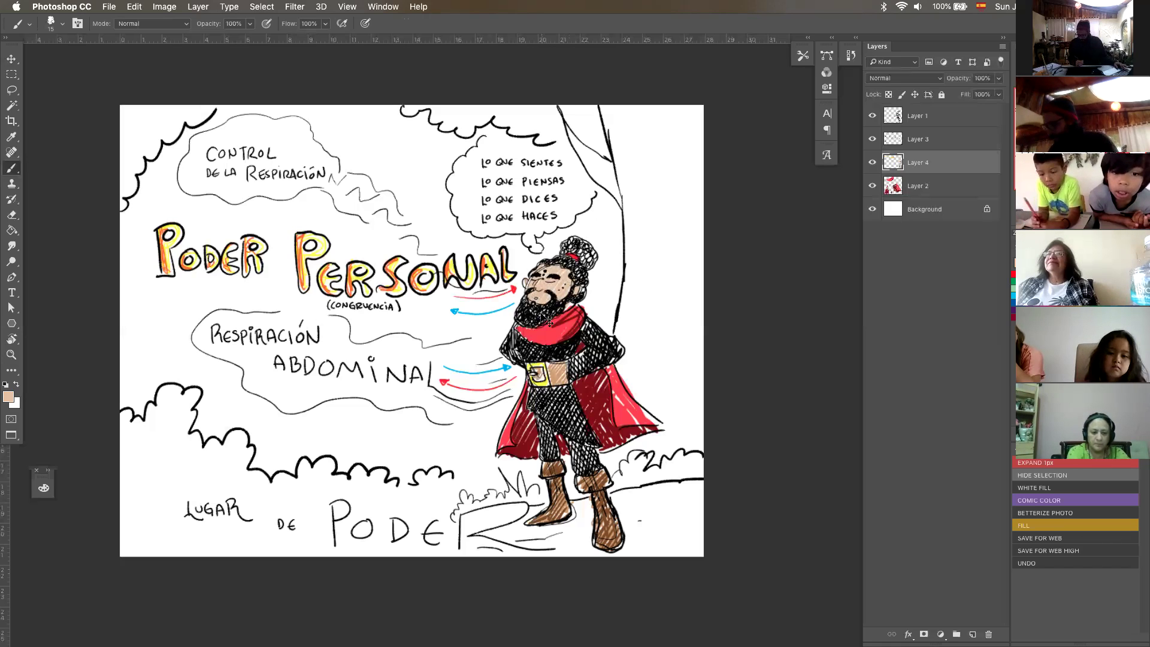
pyautogui.press('super+z')
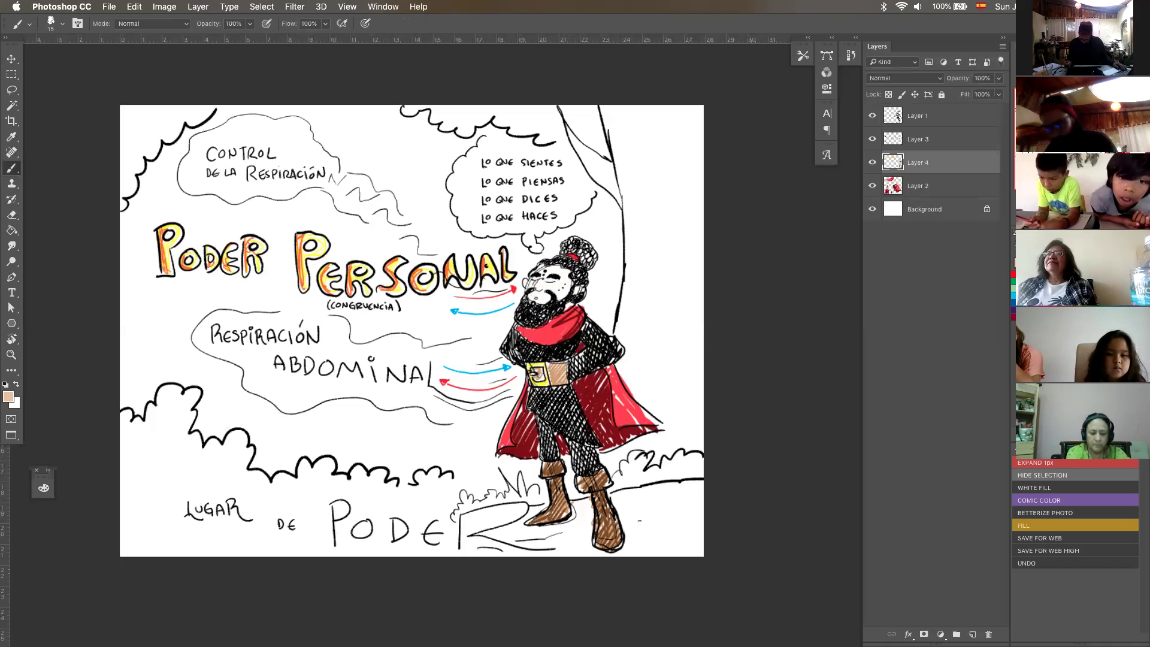
# Step: Color the large bush below the "RESPIRACIÓN" cloud in green, using a 60 px brush at 20% opacity
pyautogui.click(1014, 282)
pyautogui.press(']')
pyautogui.press(']')
pyautogui.press(']')
pyautogui.press(']')
pyautogui.press(']')
pyautogui.press(']')
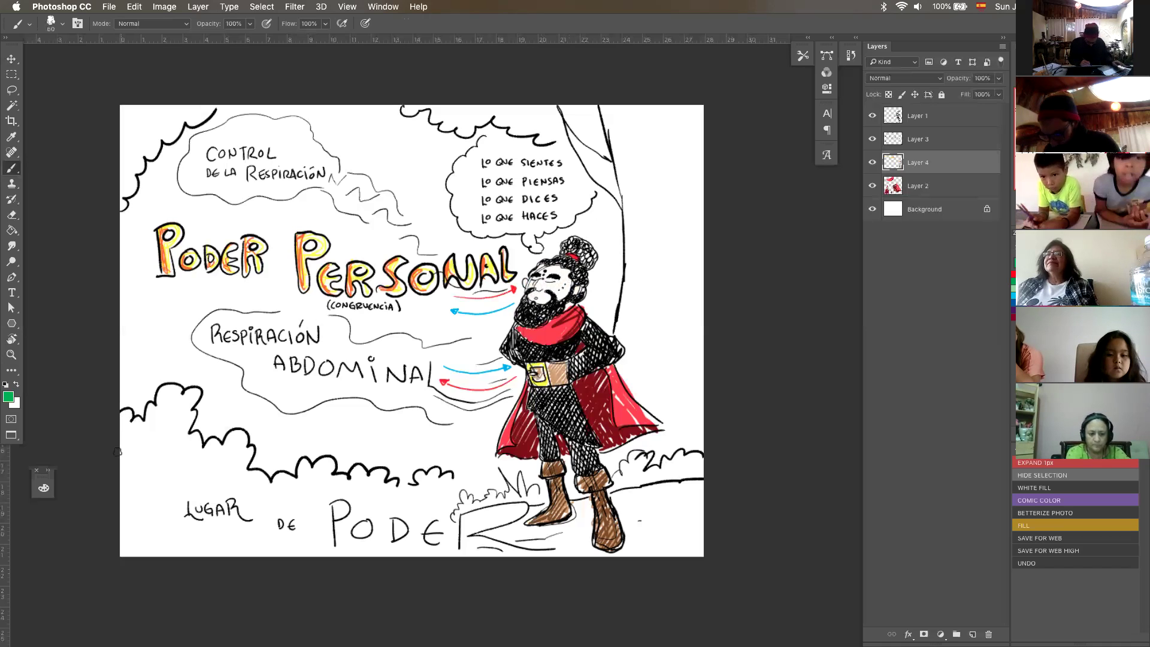
pyautogui.moveTo(123, 448)
pyautogui.mouseDown()
pyautogui.moveTo(136, 415)
pyautogui.moveTo(126, 450)
pyautogui.mouseUp()
pyautogui.hotkey('ctrl', 'z')
pyautogui.press('2')
pyautogui.moveTo(145, 501); pyautogui.dragTo(128, 498)
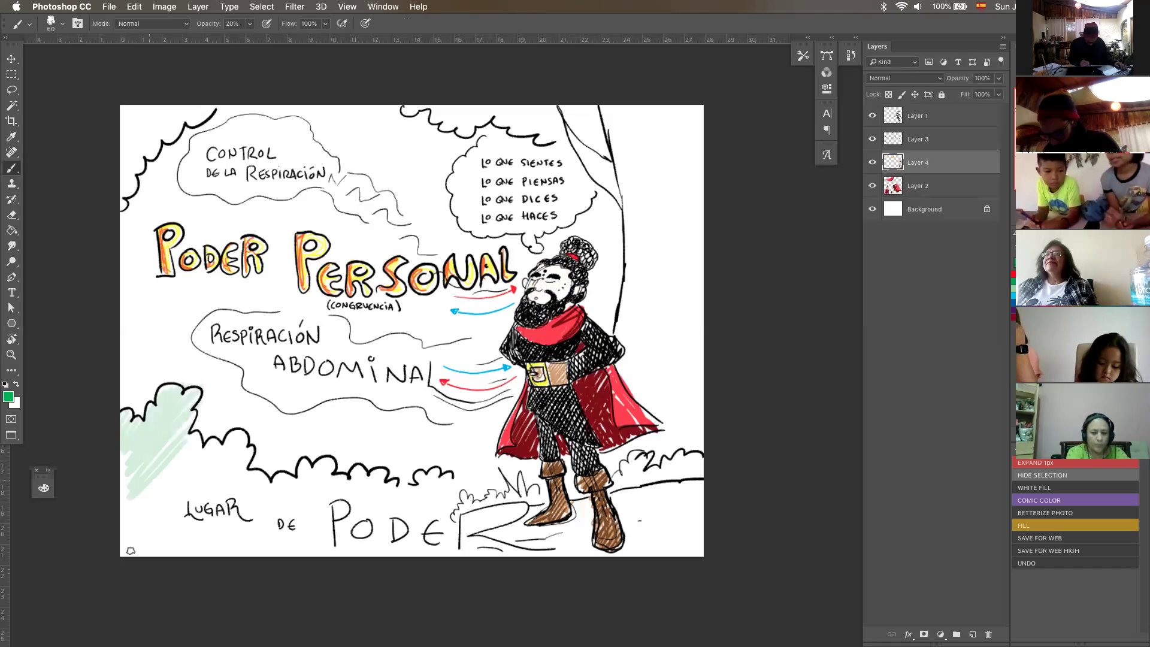
# Step: Shade the foliage in both upper corners, the grass behind the boots and the bush beside the cape with the same pale green
pyautogui.moveTo(153, 109); pyautogui.dragTo(125, 182)
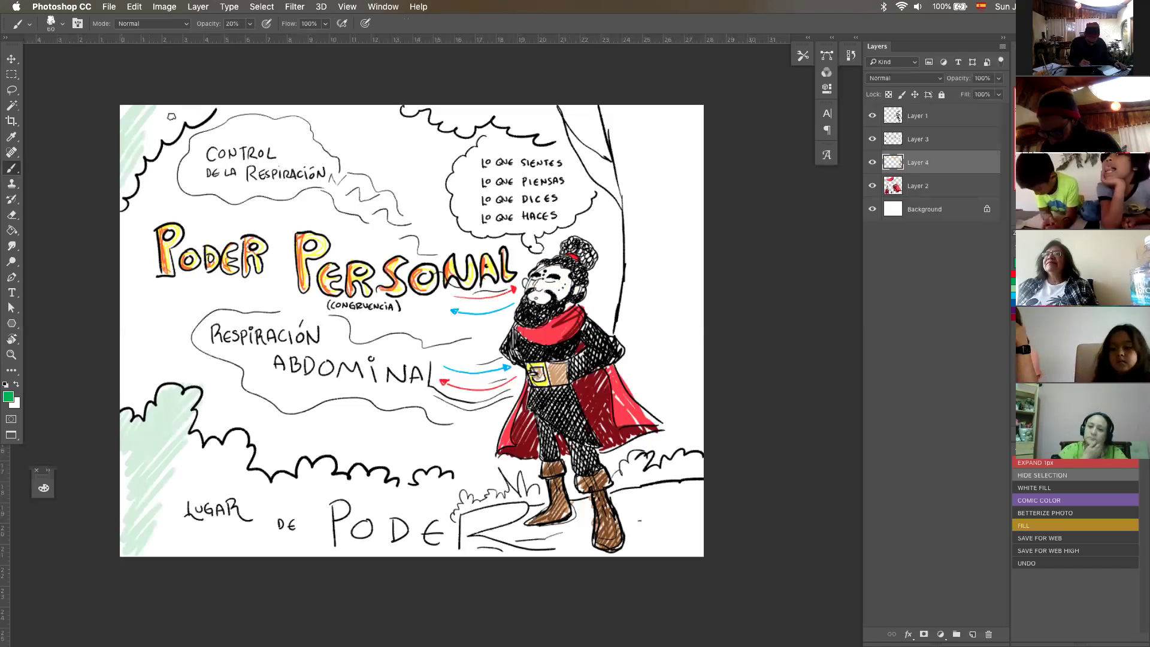
pyautogui.moveTo(208, 110); pyautogui.dragTo(127, 193)
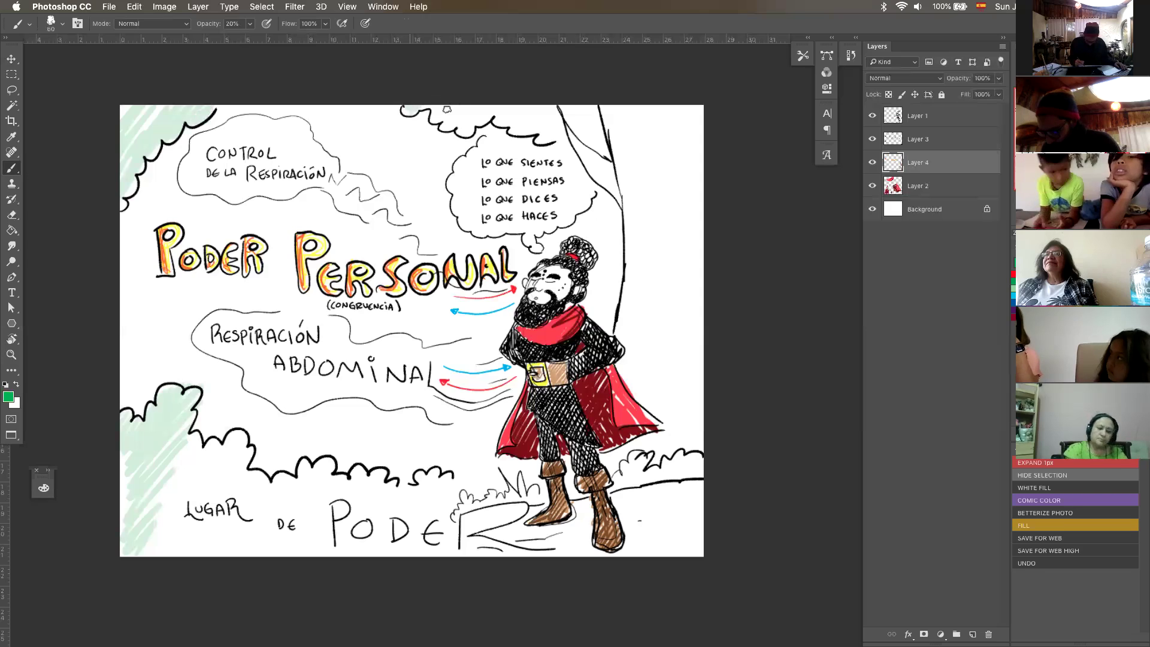
pyautogui.moveTo(441, 122)
pyautogui.mouseDown()
pyautogui.moveTo(550, 103)
pyautogui.moveTo(537, 136)
pyautogui.moveTo(557, 135)
pyautogui.moveTo(598, 108)
pyautogui.moveTo(568, 103)
pyautogui.moveTo(591, 139)
pyautogui.moveTo(577, 114)
pyautogui.mouseUp()
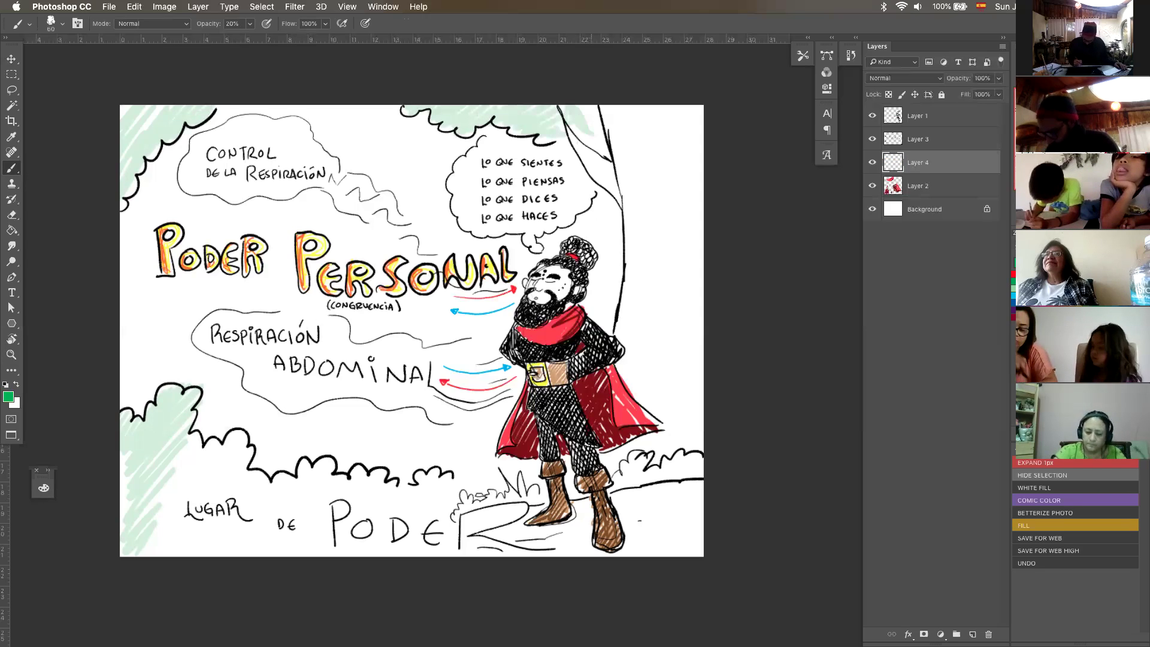
pyautogui.moveTo(496, 495)
pyautogui.mouseDown()
pyautogui.moveTo(469, 504)
pyautogui.moveTo(540, 482)
pyautogui.mouseUp()
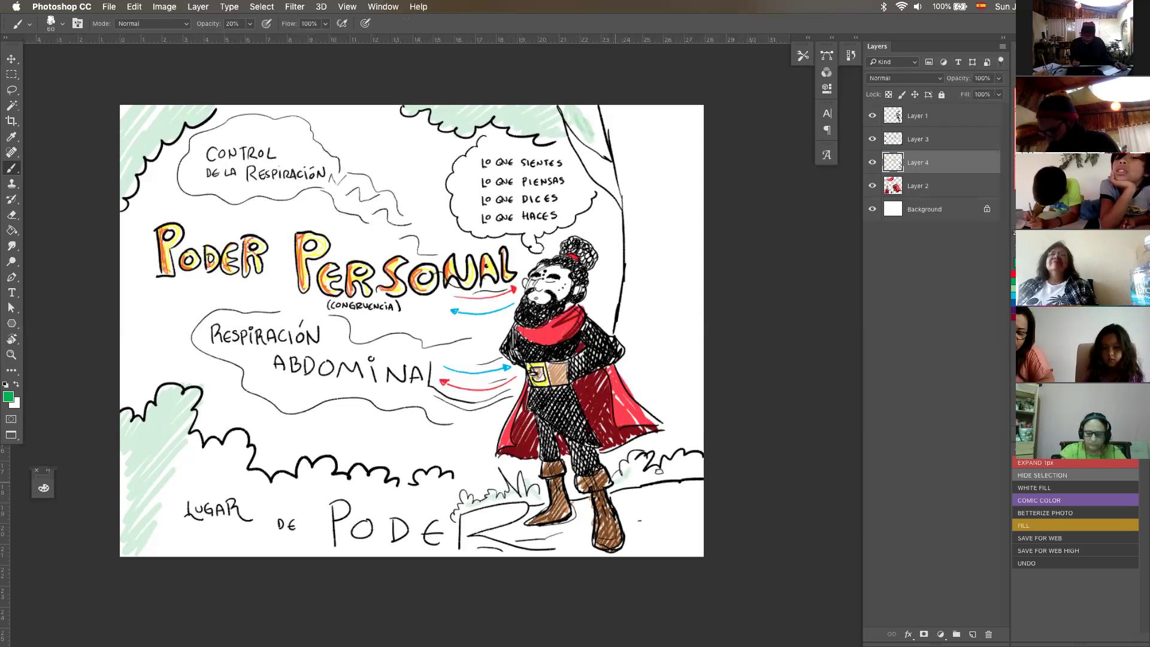
pyautogui.moveTo(623, 476); pyautogui.dragTo(695, 461)
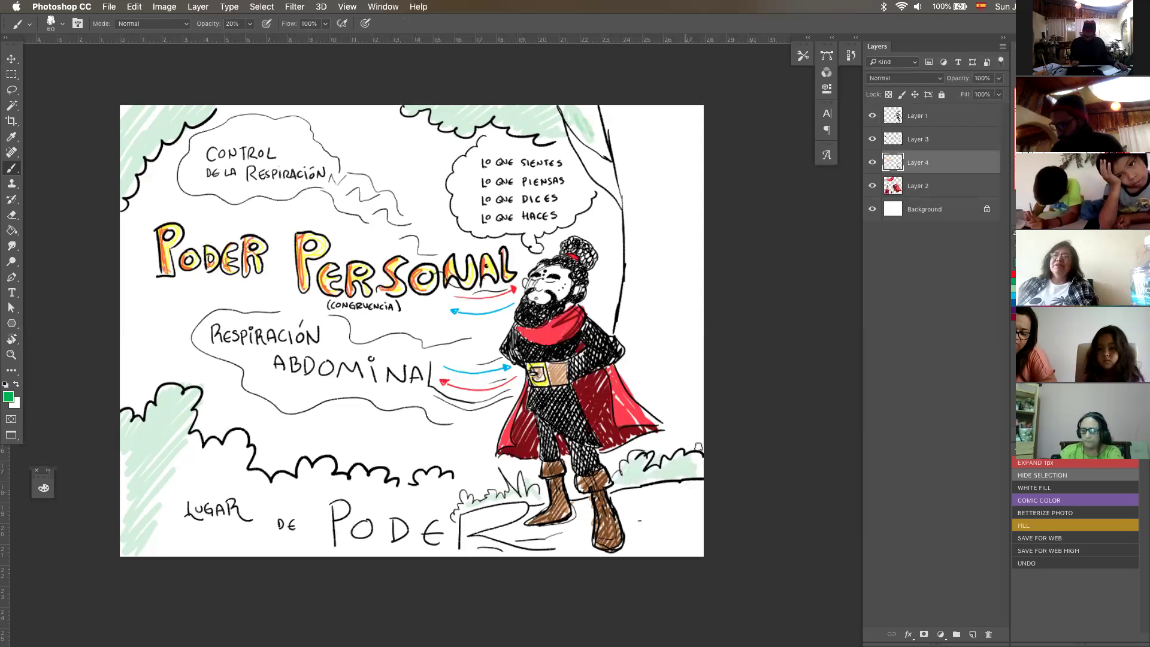
# Step: On Layer 1, hand-letter the artist's signature beside the front boot with a small black brush at 100% opacity
pyautogui.press('z')
pyautogui.moveTo(695, 544); pyautogui.dragTo(722, 487)
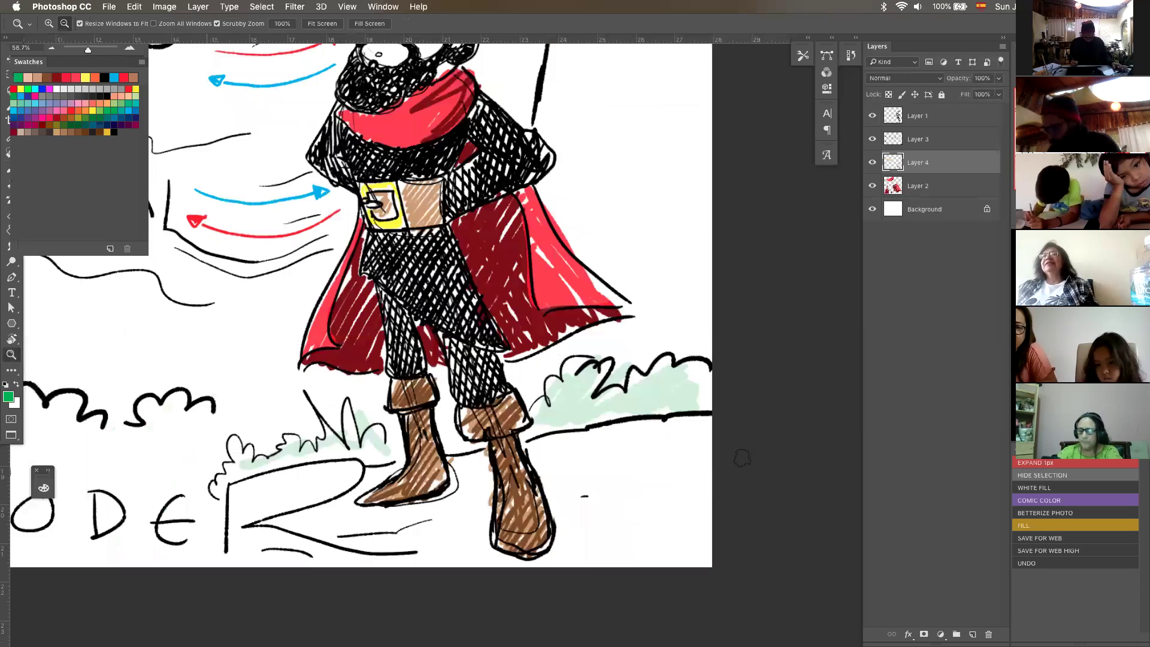
pyautogui.press('b')
pyautogui.press('d')
pyautogui.hotkey('alt', ']')
pyautogui.hotkey('alt', ']')
pyautogui.press('[')
pyautogui.press('[')
pyautogui.press('[')
pyautogui.press('[')
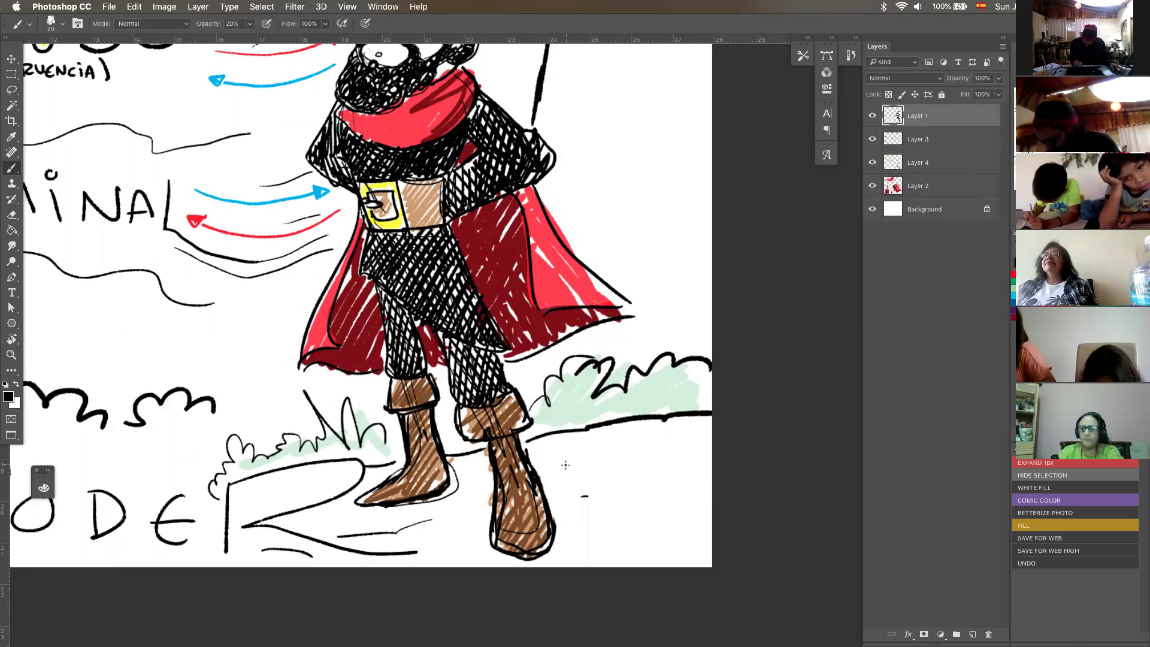
pyautogui.press('[')
pyautogui.press('[')
pyautogui.press('[')
pyautogui.press('[')
pyautogui.press('[')
pyautogui.press('0')
pyautogui.moveTo(562, 460); pyautogui.dragTo(562, 479)
pyautogui.moveTo(562, 459)
pyautogui.mouseDown()
pyautogui.moveTo(563, 479)
pyautogui.moveTo(591, 459)
pyautogui.moveTo(594, 479)
pyautogui.moveTo(566, 491)
pyautogui.mouseUp()
pyautogui.click(595, 454)
# Step: Hand-letter the date "18·JUL·21" in tiny black characters beneath the signature
pyautogui.click(572, 488)
pyautogui.click(586, 488)
pyautogui.moveTo(580, 481)
pyautogui.mouseDown()
pyautogui.moveTo(580, 493)
pyautogui.moveTo(593, 487)
pyautogui.mouseUp()
pyautogui.click(596, 487)
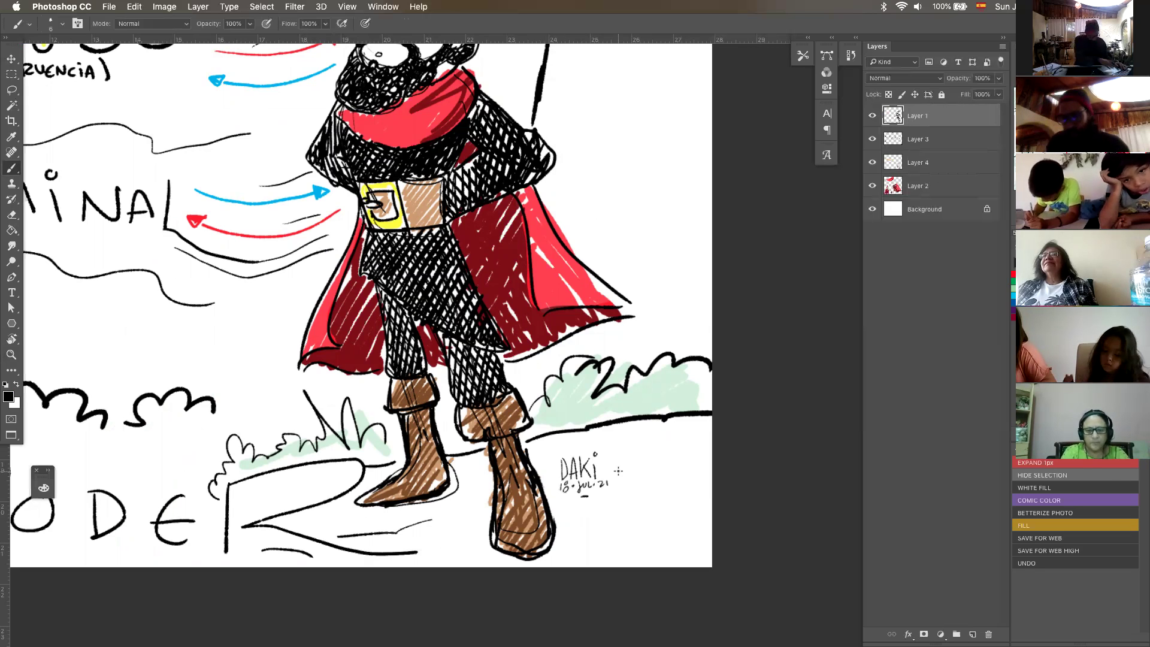
pyautogui.press('super+0')
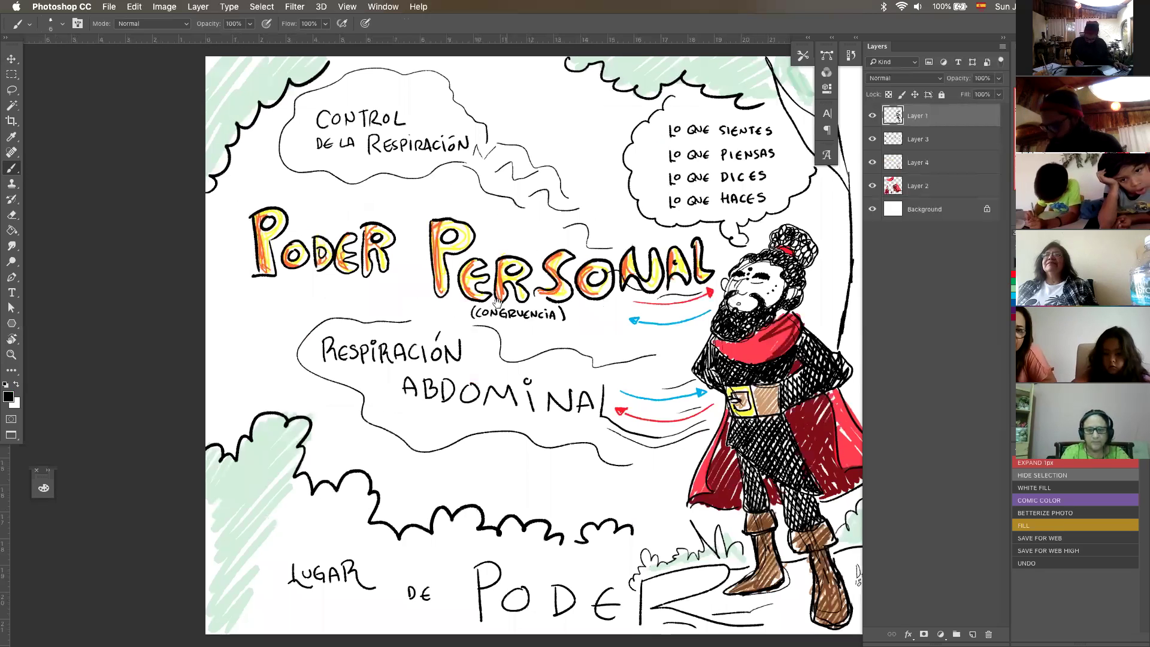
# Step: Rotate the canvas view about a quarter turn and hand-letter "LA HORA DEL" in small black capitals along the empty page edge behind the figure
pyautogui.scroll(2, 563, 527)
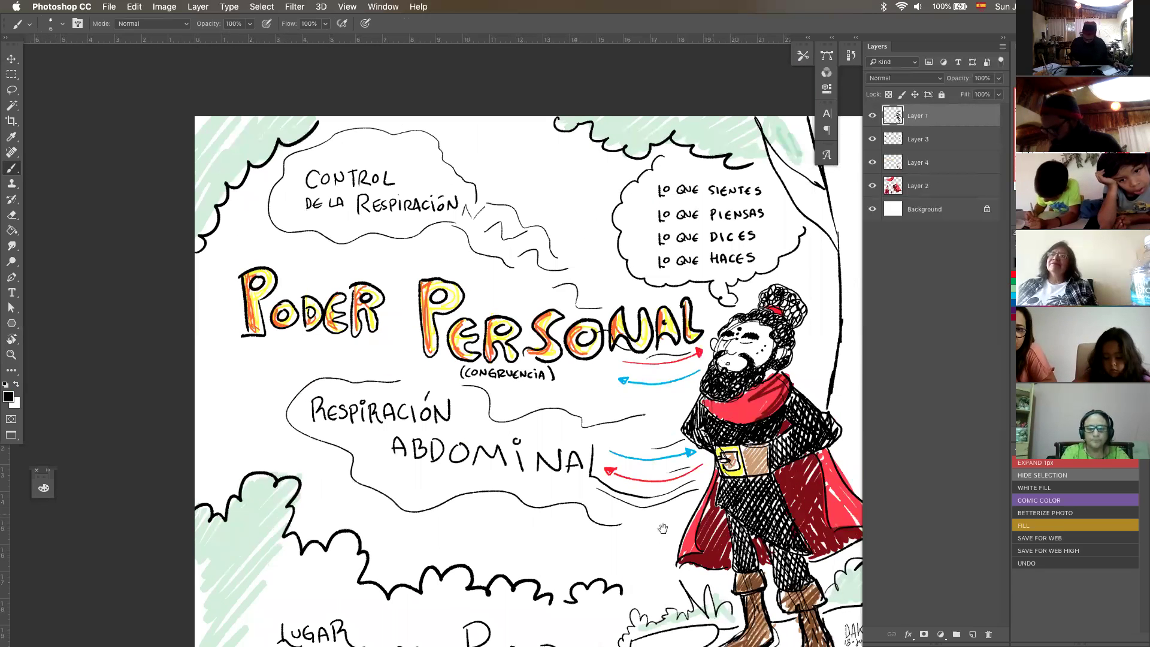
pyautogui.scroll(-3, 639, 449)
pyautogui.moveTo(460, 466); pyautogui.dragTo(260, 503)
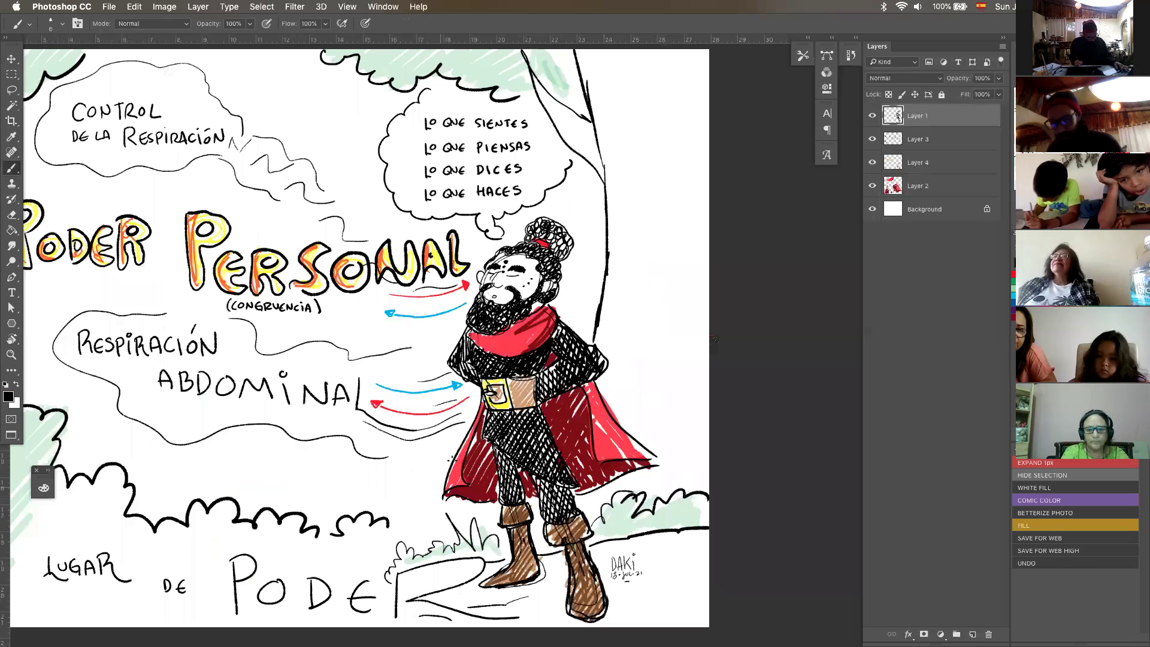
pyautogui.press('r')
pyautogui.moveTo(636, 443); pyautogui.dragTo(652, 429)
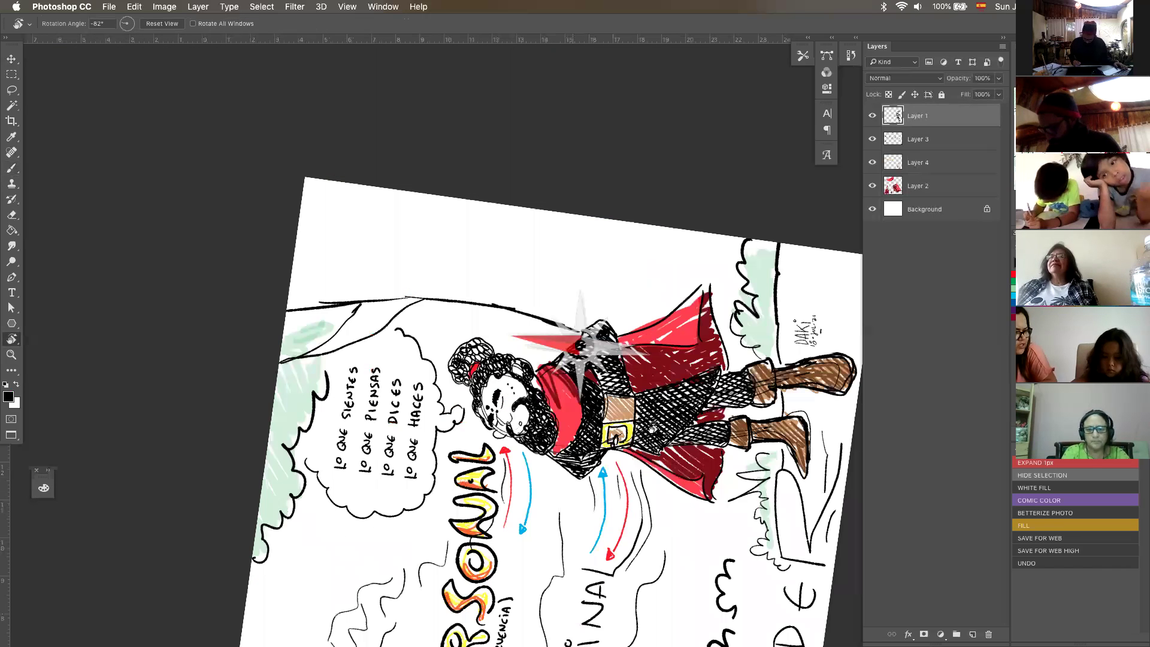
pyautogui.press('z')
pyautogui.scroll(2, 524, 237)
pyautogui.scroll(2, 495, 211)
pyautogui.press('b')
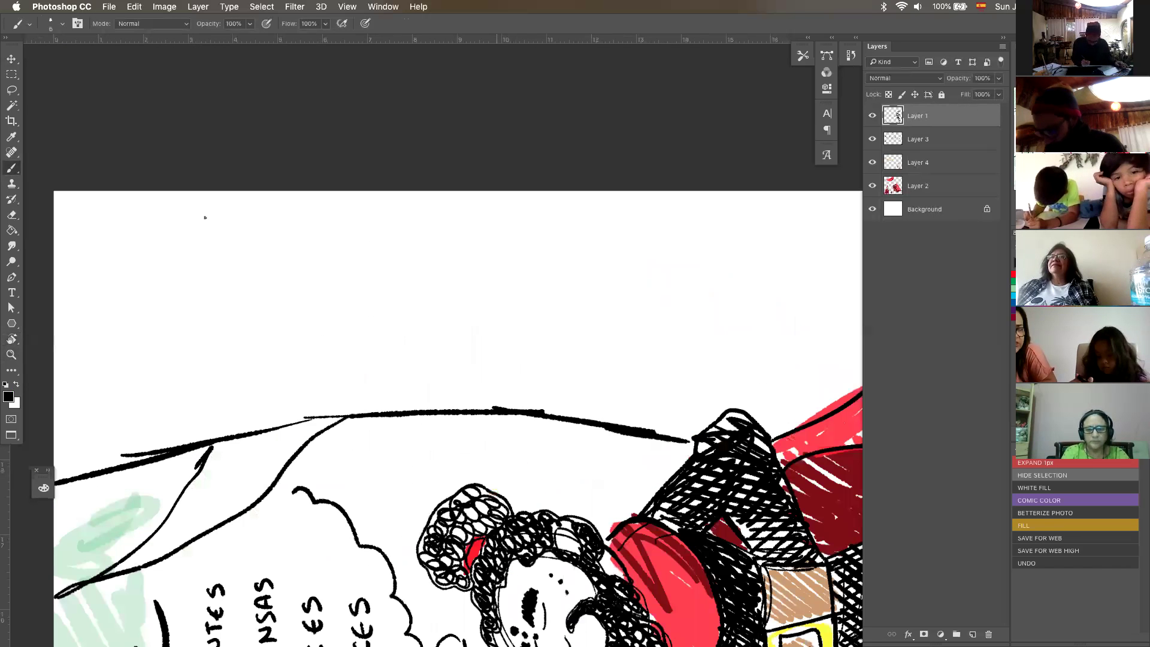
pyautogui.moveTo(205, 211); pyautogui.dragTo(211, 226)
pyautogui.moveTo(213, 226); pyautogui.dragTo(247, 228)
pyautogui.moveTo(243, 220); pyautogui.dragTo(256, 227)
pyautogui.moveTo(270, 208); pyautogui.dragTo(269, 209)
pyautogui.moveTo(279, 210); pyautogui.dragTo(280, 225)
pyautogui.moveTo(280, 210); pyautogui.dragTo(302, 222)
pyautogui.moveTo(291, 217); pyautogui.dragTo(299, 216)
pyautogui.moveTo(329, 208); pyautogui.dragTo(329, 227)
pyautogui.moveTo(328, 207)
pyautogui.mouseDown()
pyautogui.moveTo(330, 226)
pyautogui.moveTo(352, 226)
pyautogui.mouseUp()
pyautogui.moveTo(358, 209)
pyautogui.mouseDown()
pyautogui.moveTo(367, 223)
pyautogui.moveTo(399, 226)
pyautogui.mouseUp()
# Step: Continue the title along the page edge with "DR.", the doctor's name and "#6" in black capitals
pyautogui.moveTo(398, 207); pyautogui.dragTo(400, 226)
pyautogui.moveTo(413, 210); pyautogui.dragTo(413, 226)
pyautogui.moveTo(413, 209); pyautogui.dragTo(451, 227)
pyautogui.click(432, 224)
pyautogui.moveTo(467, 227); pyautogui.dragTo(480, 224)
pyautogui.moveTo(467, 220); pyautogui.dragTo(483, 225)
pyautogui.moveTo(484, 206); pyautogui.dragTo(484, 224)
pyautogui.click(504, 204)
pyautogui.moveTo(504, 210)
pyautogui.mouseDown()
pyautogui.moveTo(505, 224)
pyautogui.moveTo(549, 230)
pyautogui.mouseUp()
pyautogui.moveTo(544, 212); pyautogui.dragTo(564, 210)
pyautogui.moveTo(542, 221)
pyautogui.mouseDown()
pyautogui.moveTo(562, 219)
pyautogui.moveTo(557, 230)
pyautogui.mouseUp()
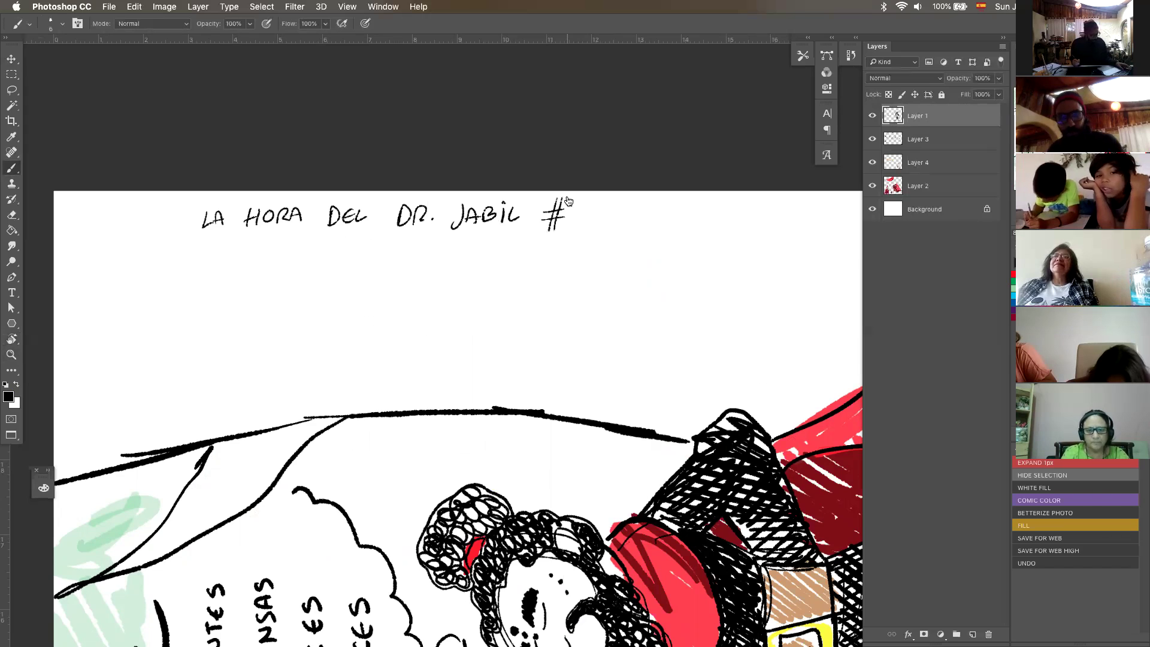
pyautogui.press('super+Tab')
pyautogui.press('super+Tab')
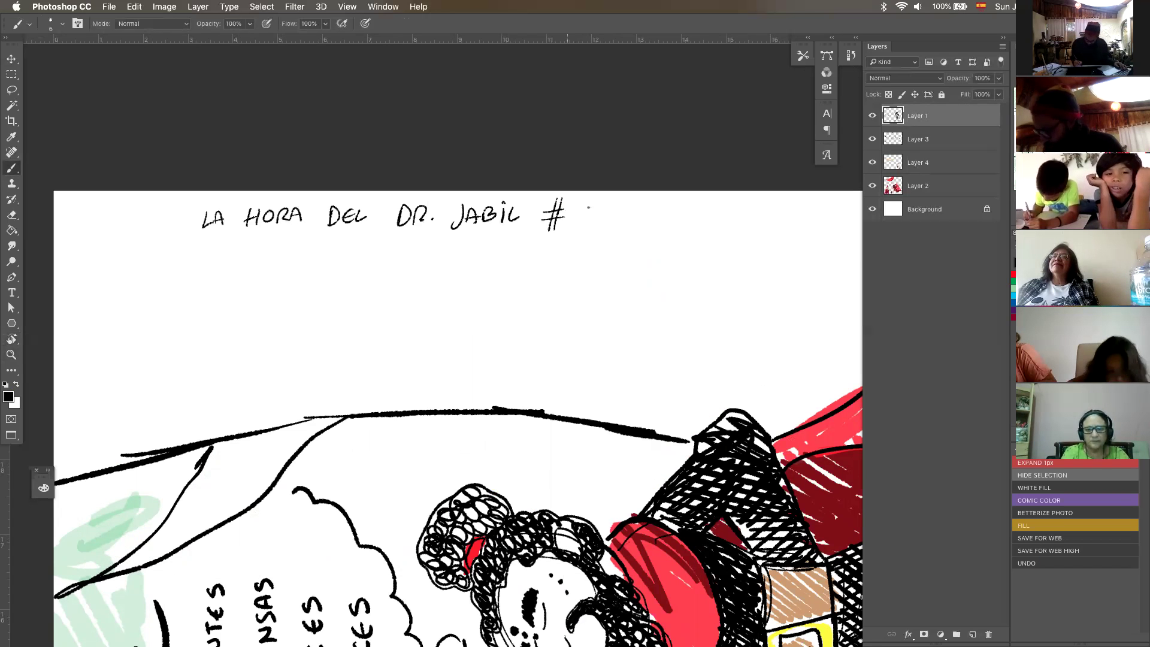
pyautogui.moveTo(589, 206); pyautogui.dragTo(571, 222)
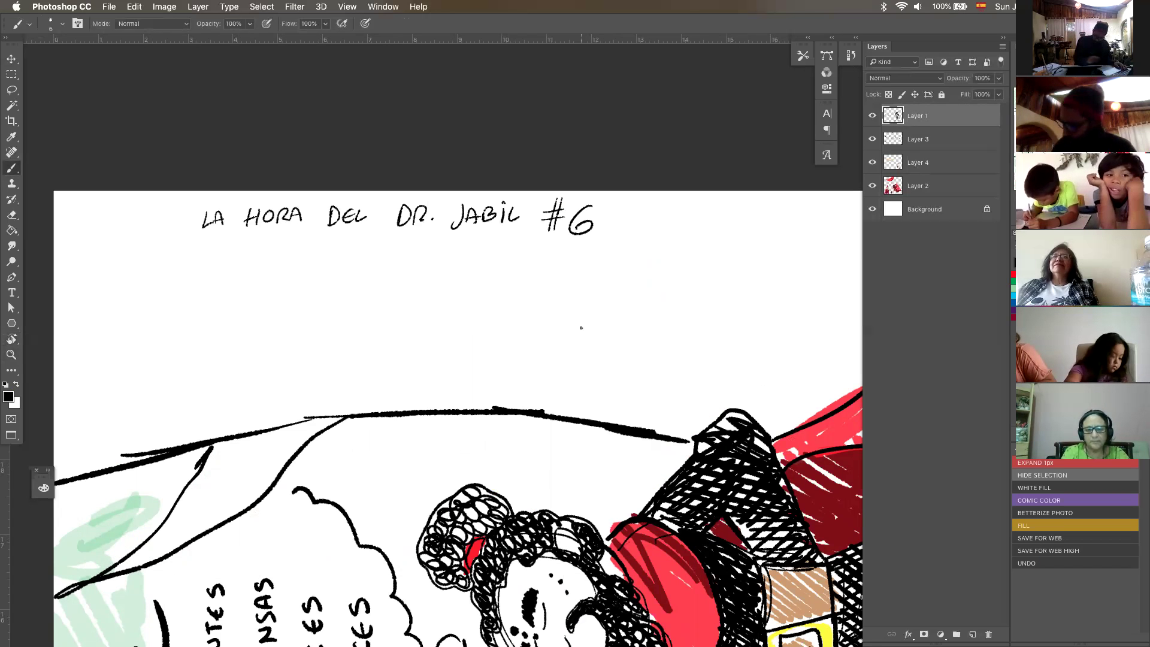
# Step: Hand-letter the date "18·JUL·21" in tiny black characters after the "#6" in the edge title
pyautogui.moveTo(635, 207); pyautogui.dragTo(637, 221)
pyautogui.moveTo(646, 208); pyautogui.dragTo(657, 221)
pyautogui.moveTo(666, 211); pyautogui.dragTo(673, 219)
pyautogui.moveTo(677, 207)
pyautogui.mouseDown()
pyautogui.moveTo(677, 221)
pyautogui.moveTo(698, 217)
pyautogui.mouseUp()
pyautogui.moveTo(704, 204); pyautogui.dragTo(703, 216)
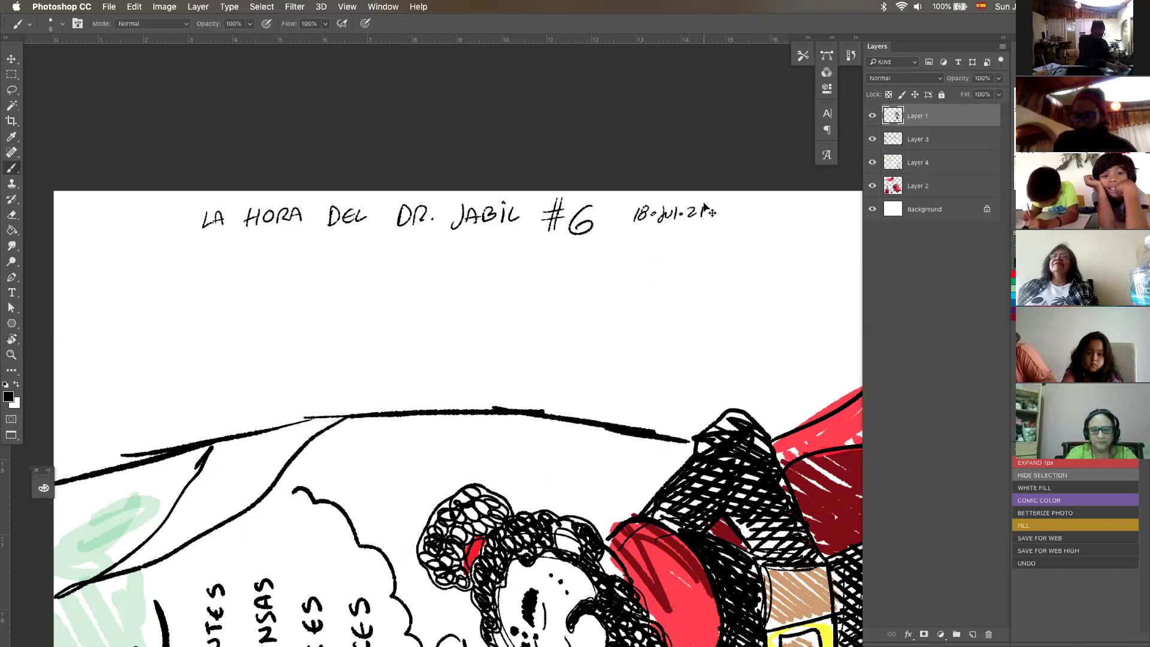
# Step: Reset the view rotation and export the page for the web as JPEG High into CLASE 6, named after the doctor with suffix "_6"
pyautogui.press('super+0')
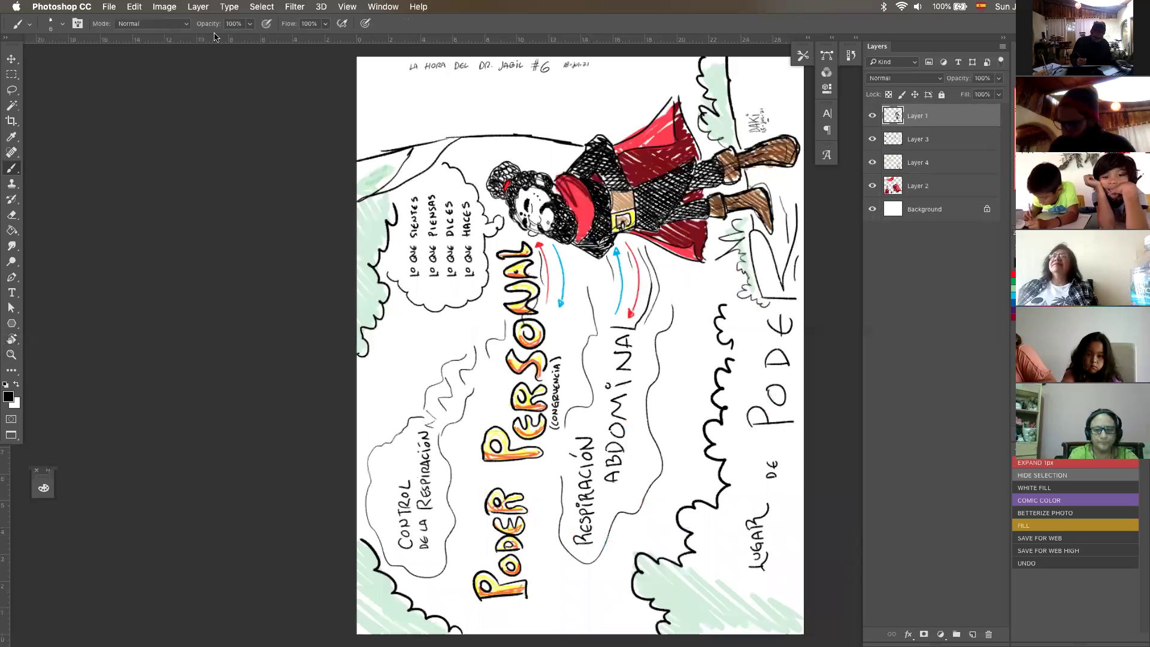
pyautogui.press('r')
pyautogui.click(162, 24)
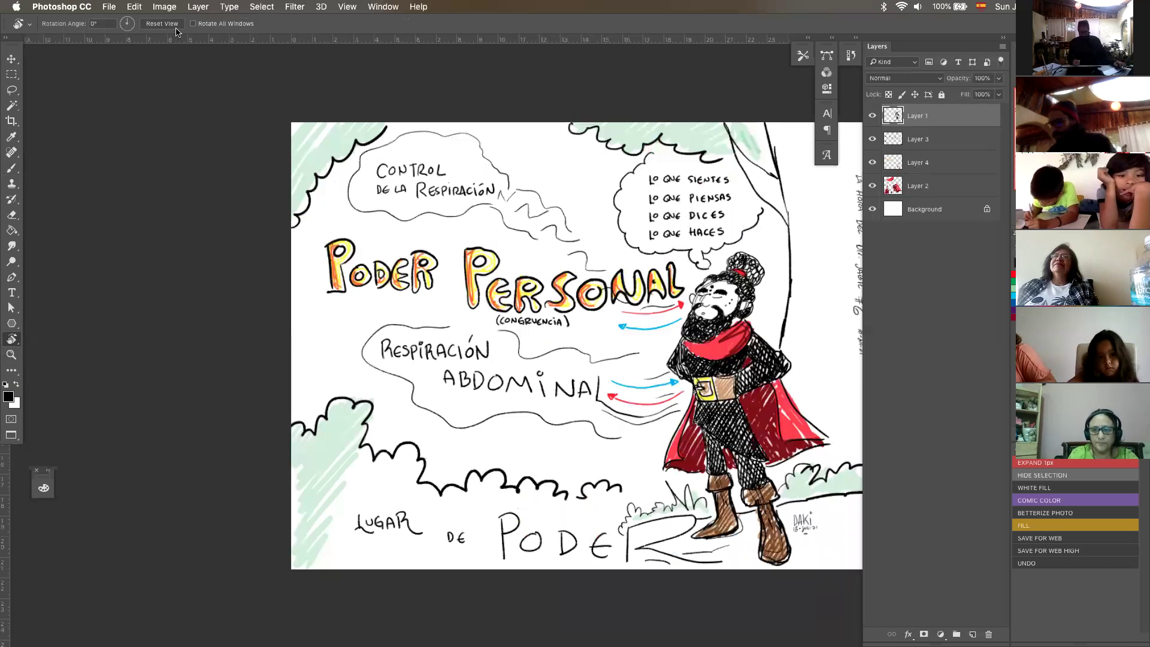
pyautogui.press('super+s')
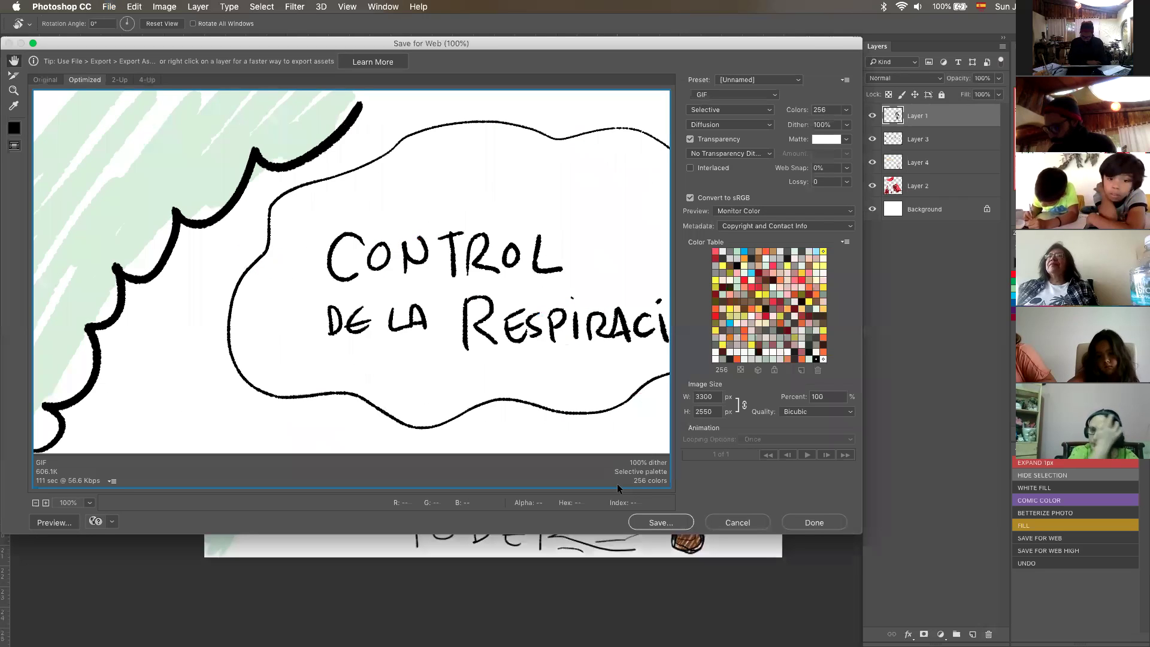
pyautogui.click(671, 523)
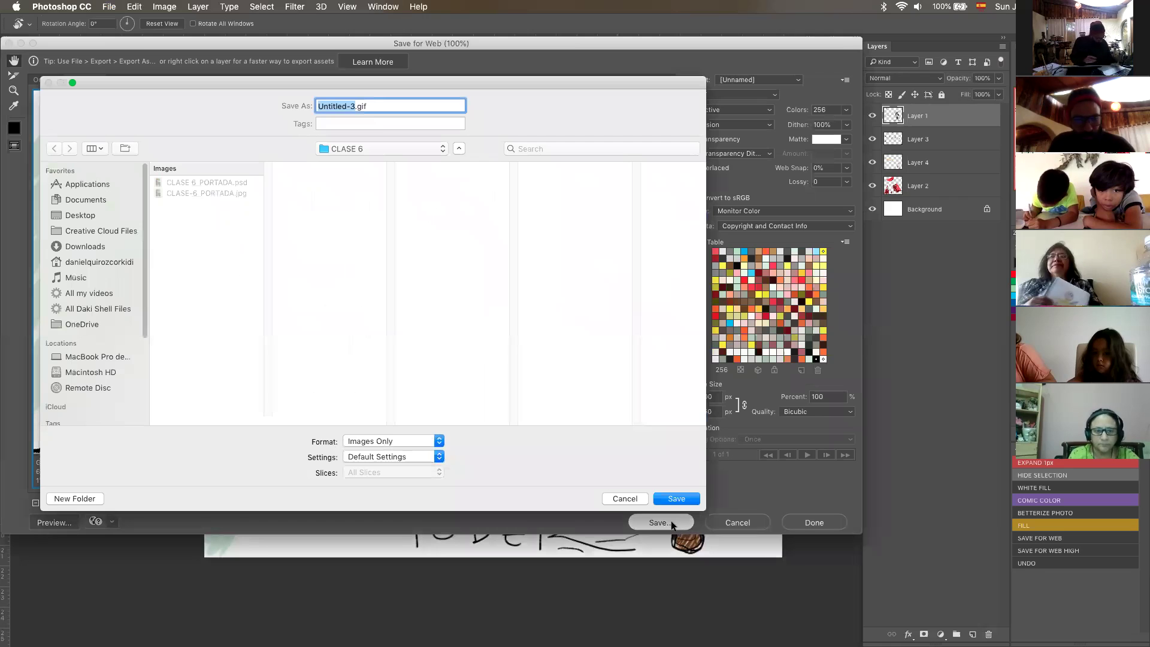
pyautogui.click(625, 499)
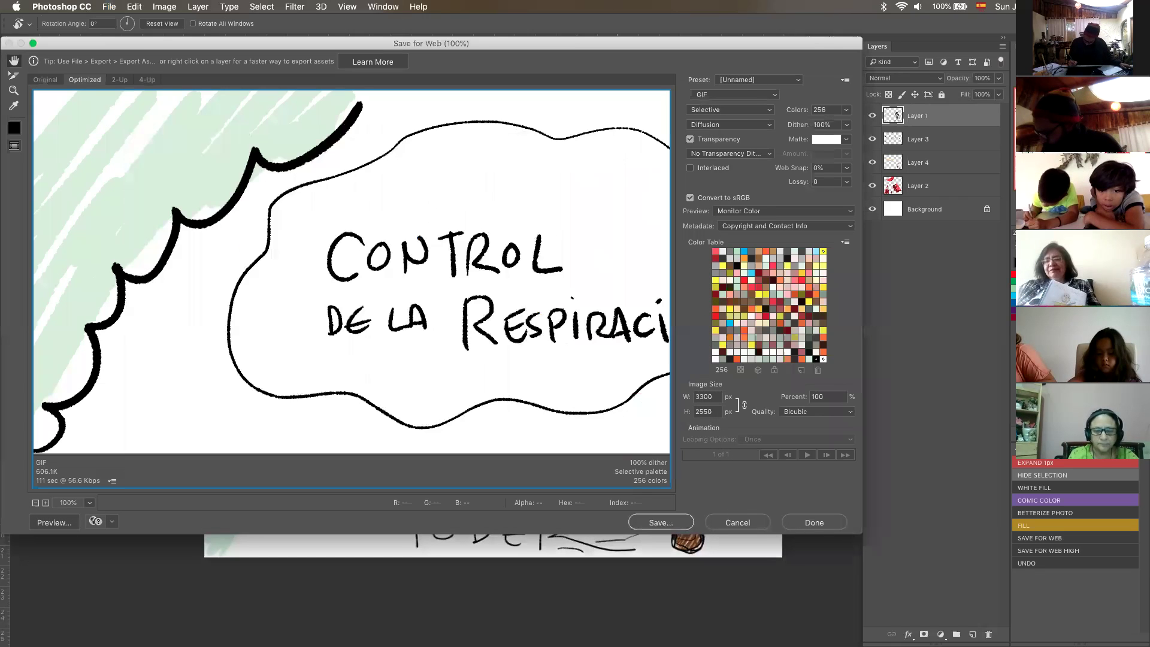
pyautogui.click(774, 95)
pyautogui.click(727, 103)
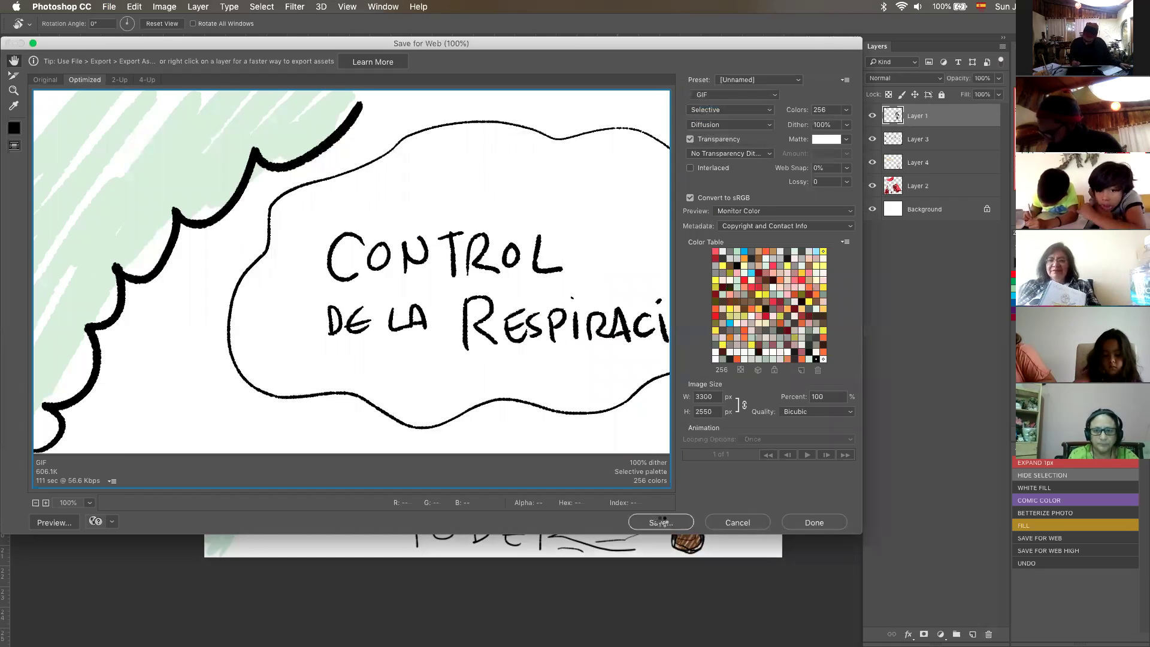
pyautogui.click(658, 519)
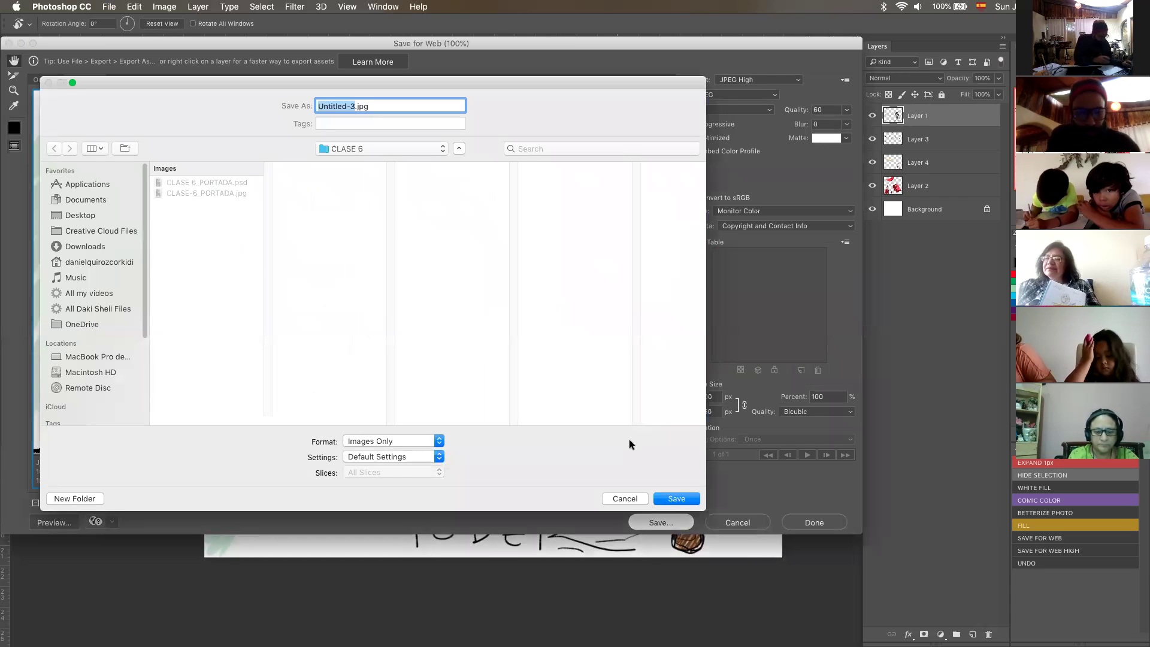
pyautogui.write('DR JABIL_6')
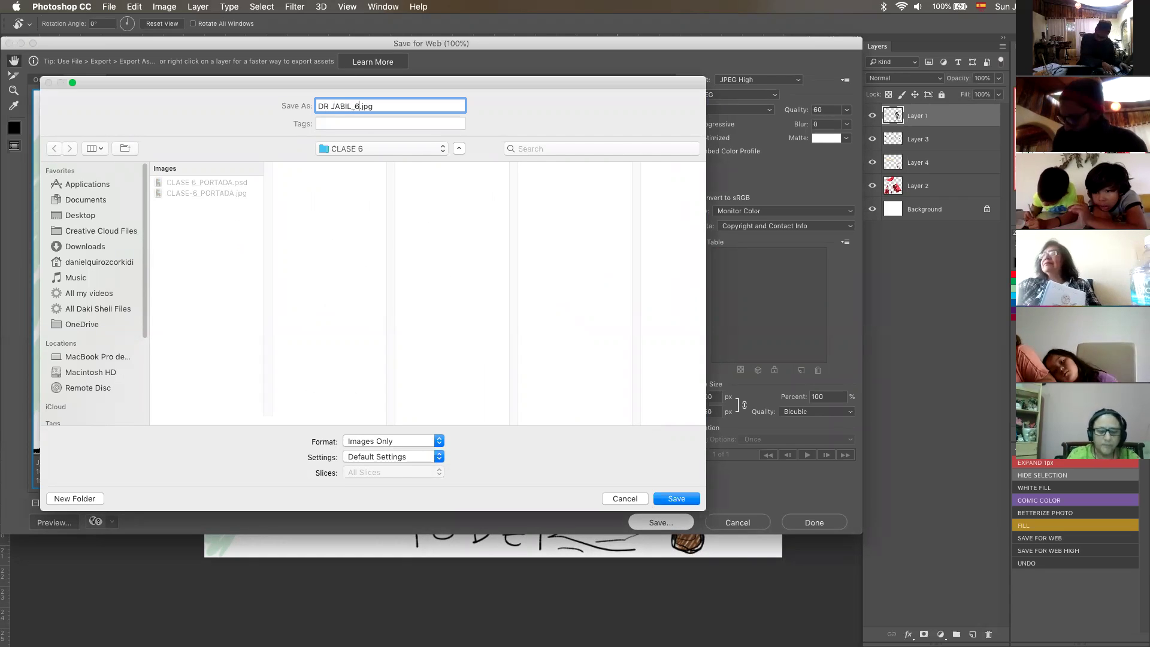
pyautogui.press('Return')
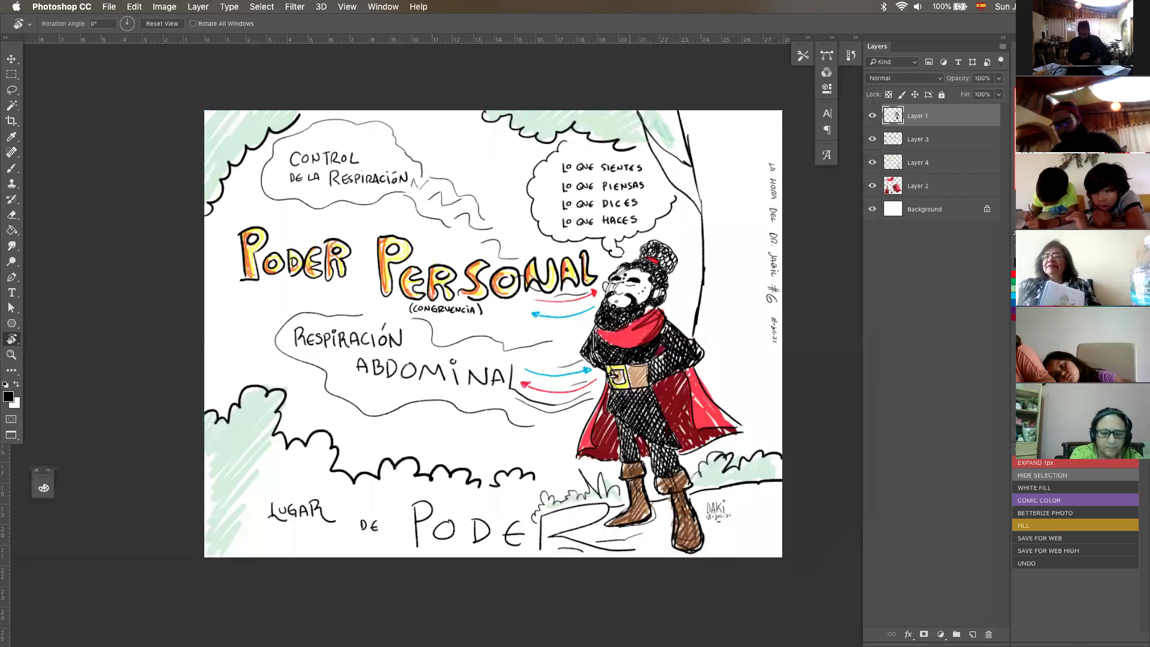
# Step: Switch to the three-breathing-types drawing and export it for the web as the JPEG "RESPIRACION DEL PEDO Y GARGAJO" in the CLASE 6 folder
pyautogui.hotkey('ctrl', 'Tab')
pyautogui.moveTo(616, 462); pyautogui.dragTo(425, 391)
pyautogui.press('super+s')
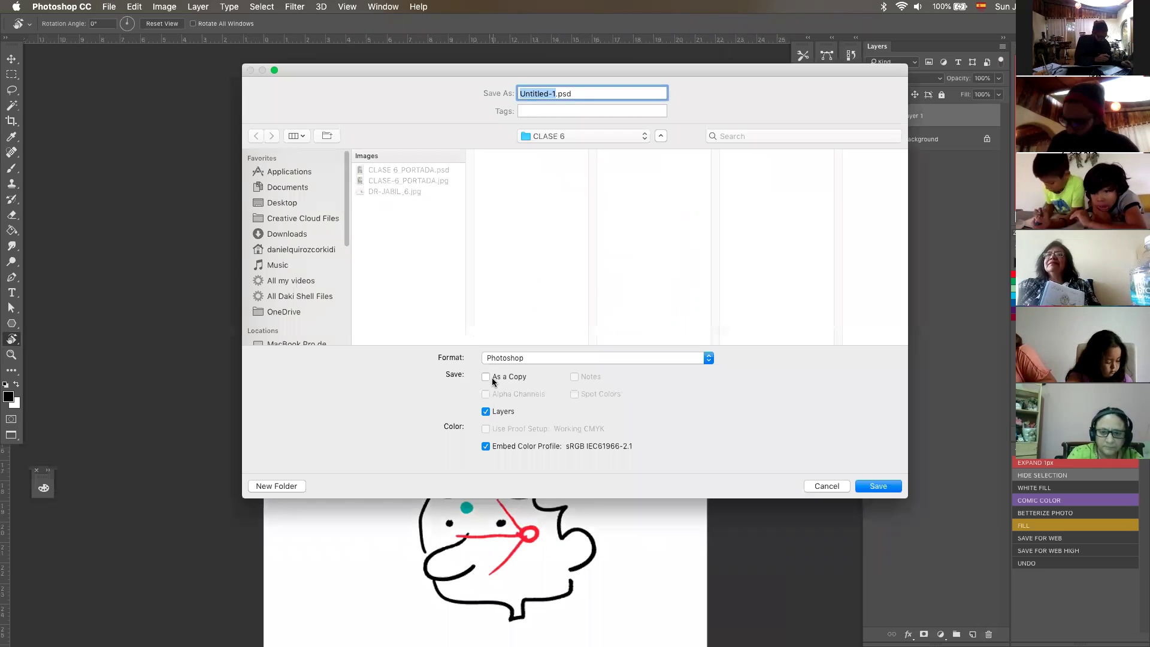
pyautogui.press('Escape')
pyautogui.press('super+s')
pyautogui.press('super+alt+shift+s')
pyautogui.click(678, 526)
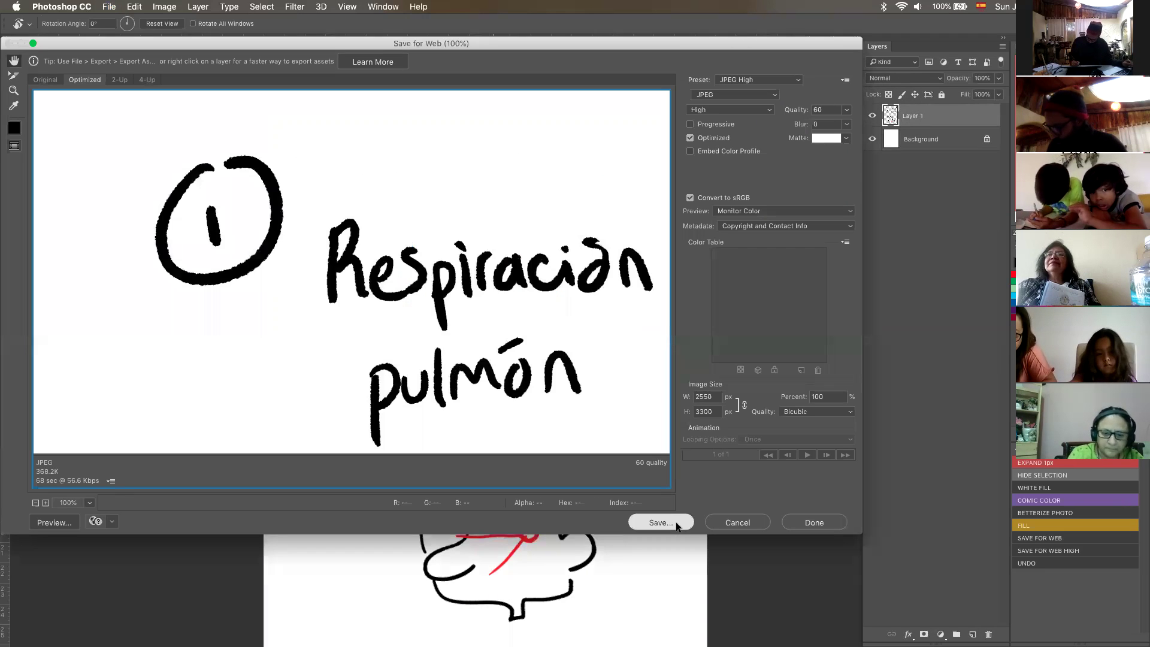
pyautogui.write('RESPIRACION ')
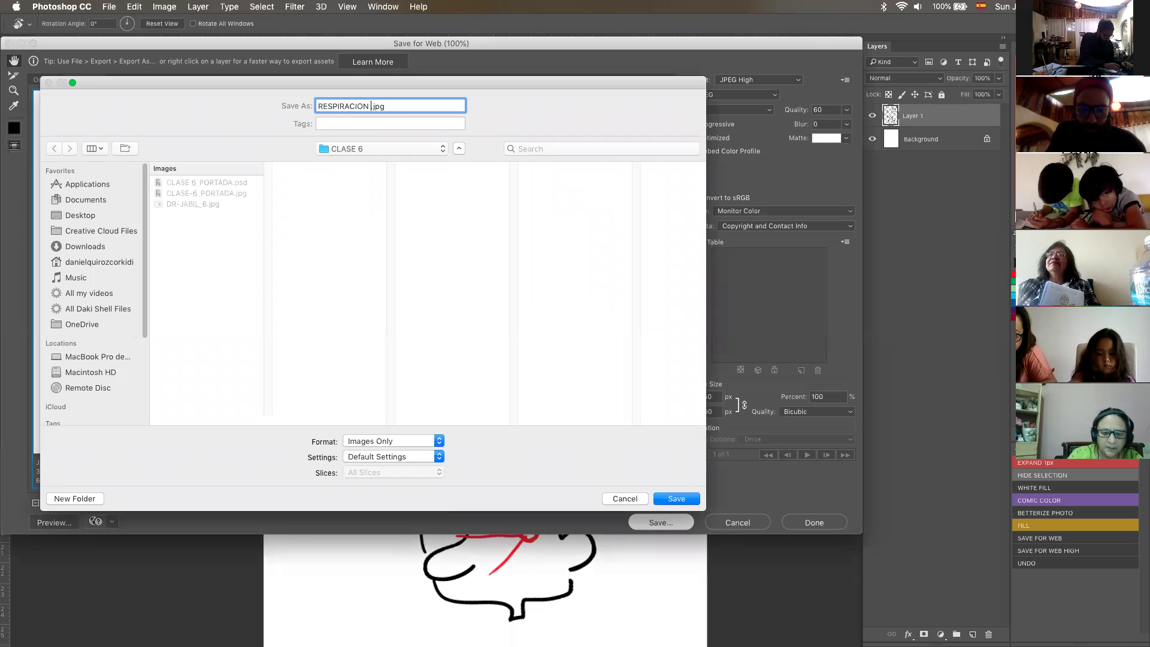
pyautogui.write('DEL PEDO Y GA')
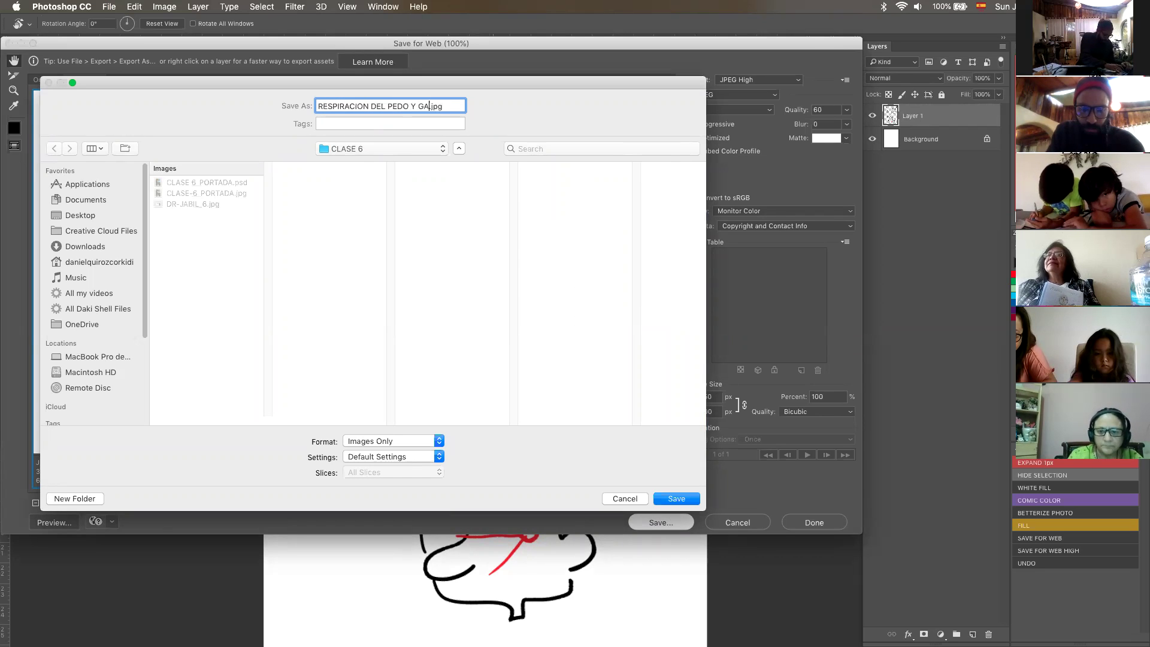
pyautogui.write('RGAJO')
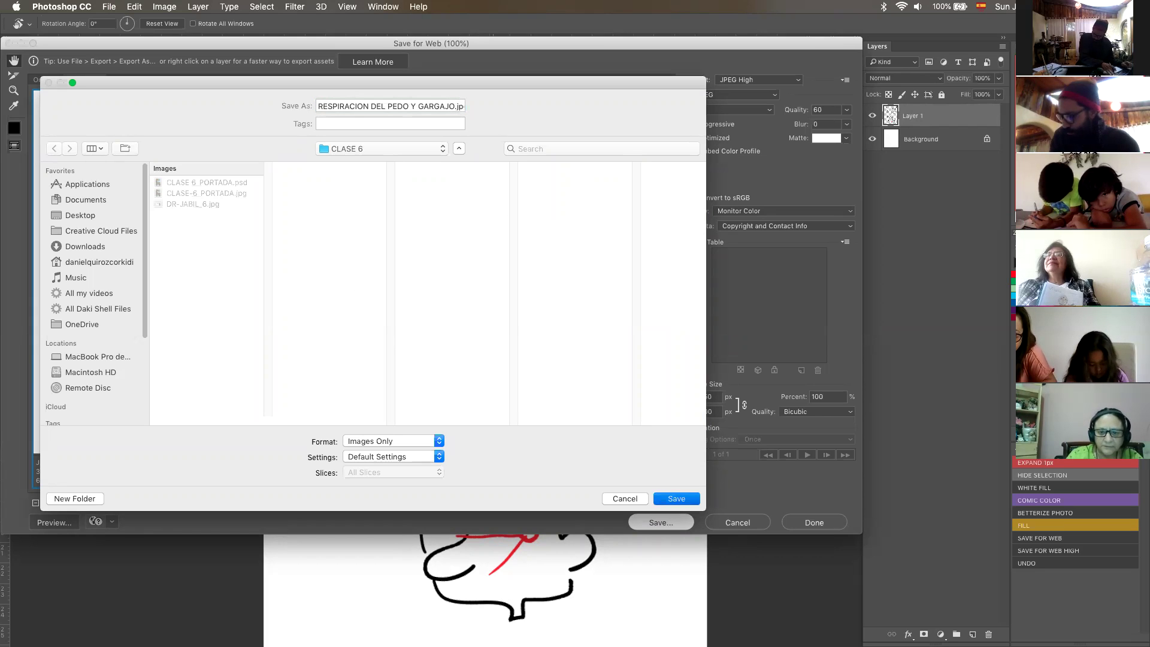
pyautogui.press('Return')
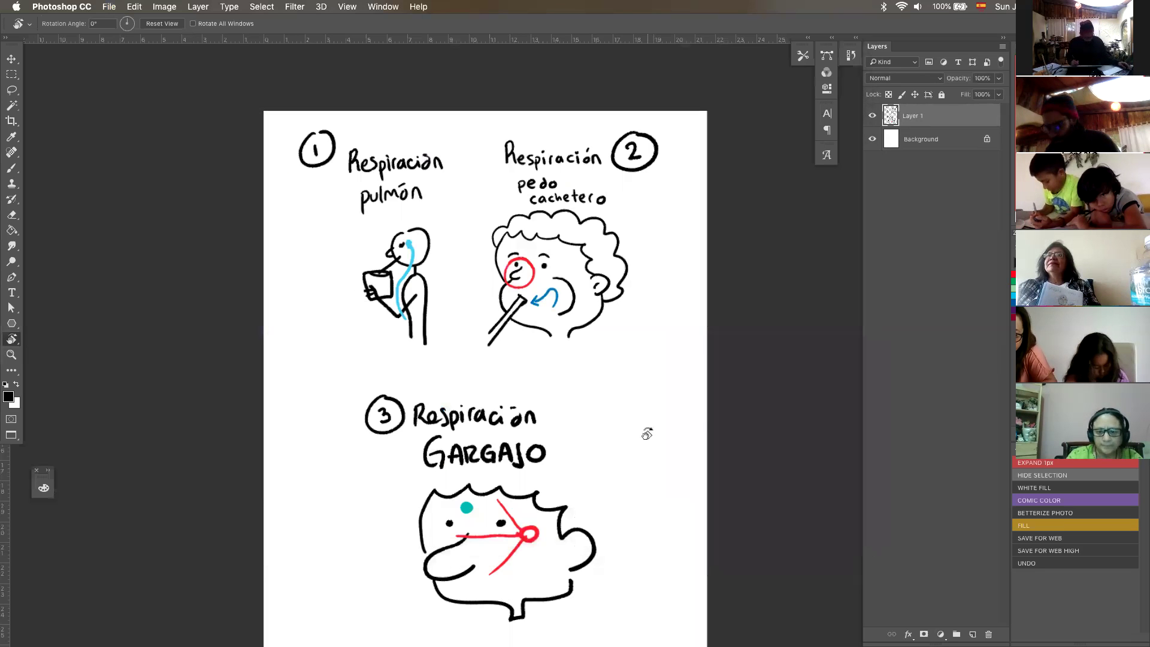
pyautogui.press('super+s')
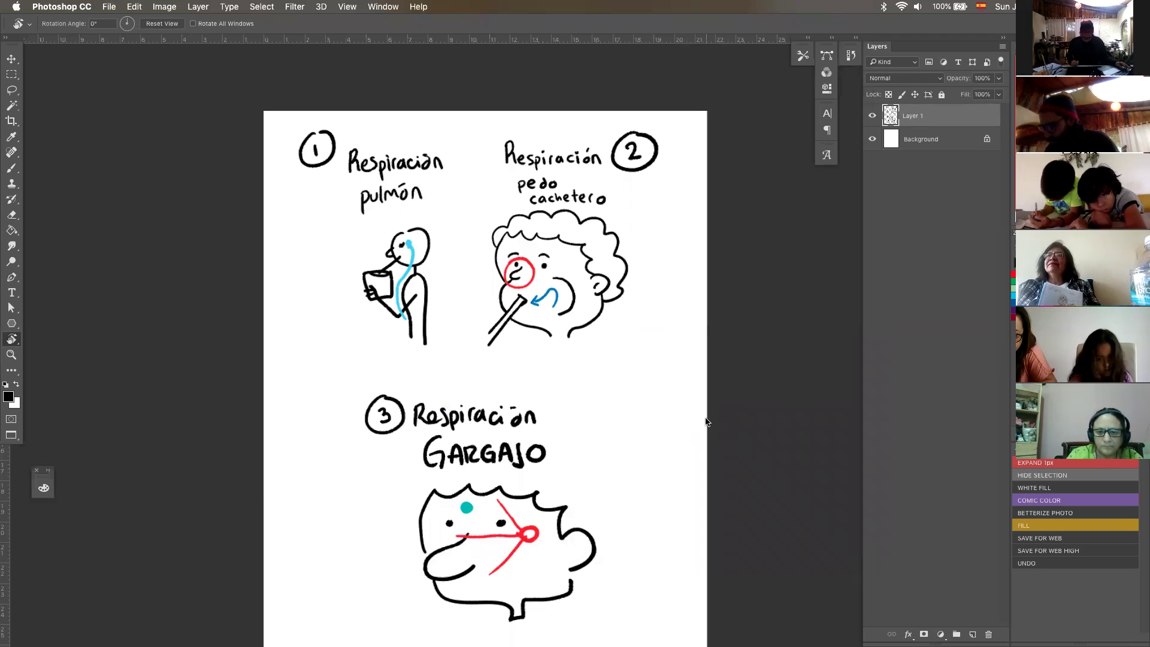
pyautogui.click(421, 206)
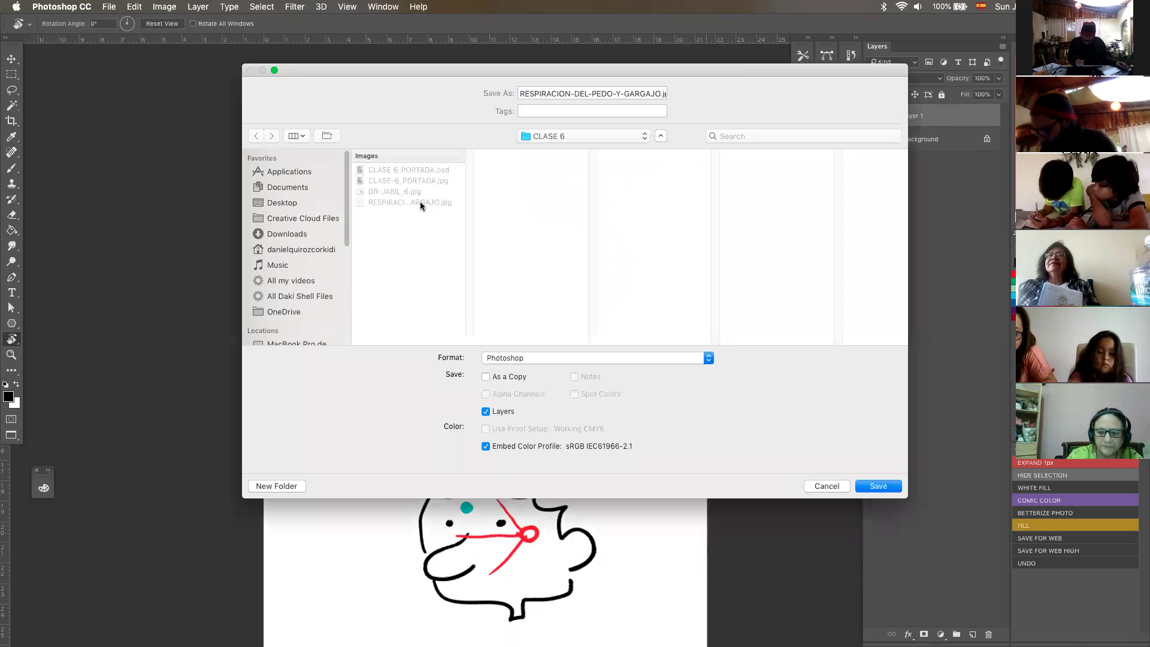
pyautogui.press('Escape')
# Step: Save the breathing-types drawing with its layers as a Photoshop file named "RESPIRACION" in the CLASE 6 folder
pyautogui.press('super+s')
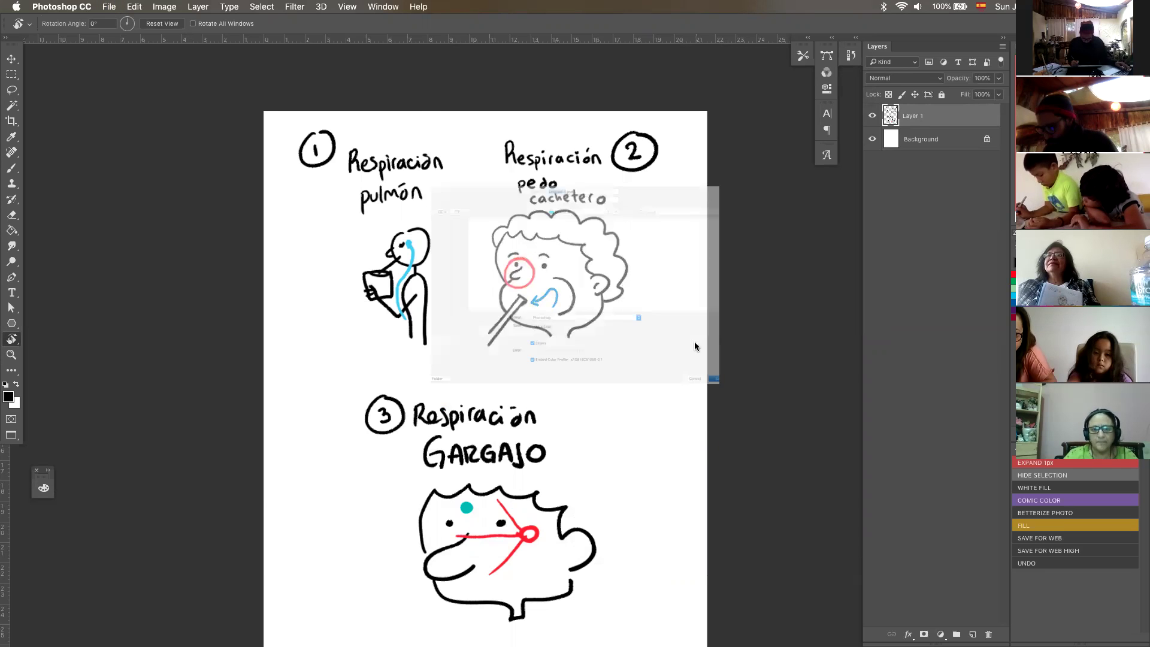
pyautogui.write('RESPIRACION')
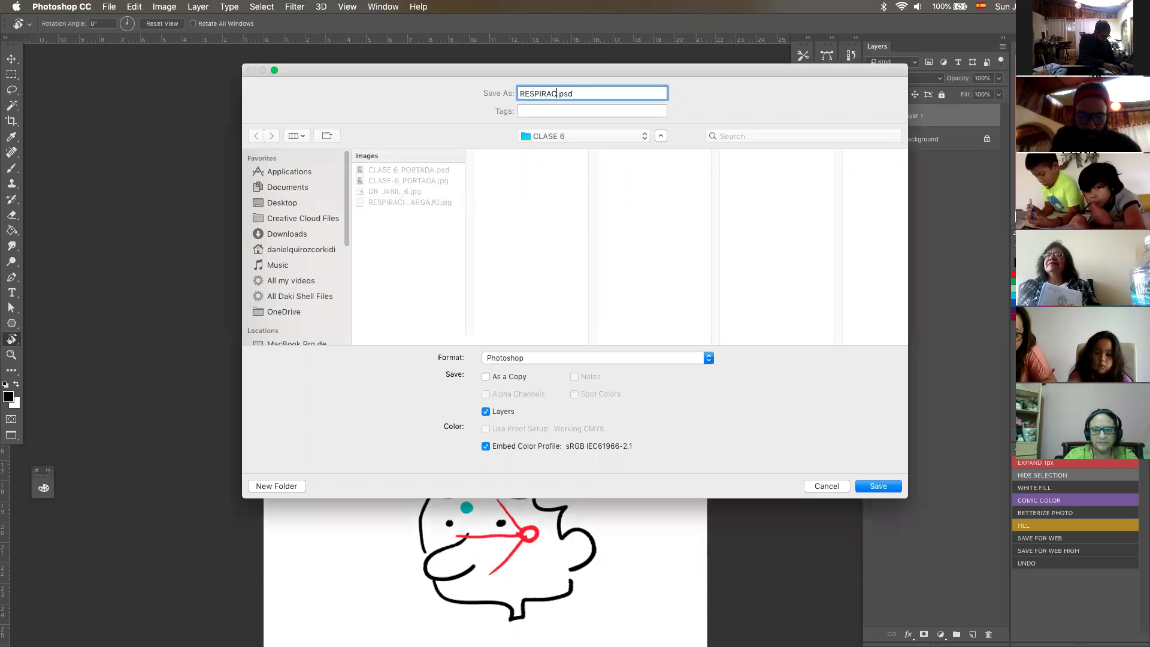
pyautogui.press('Return')
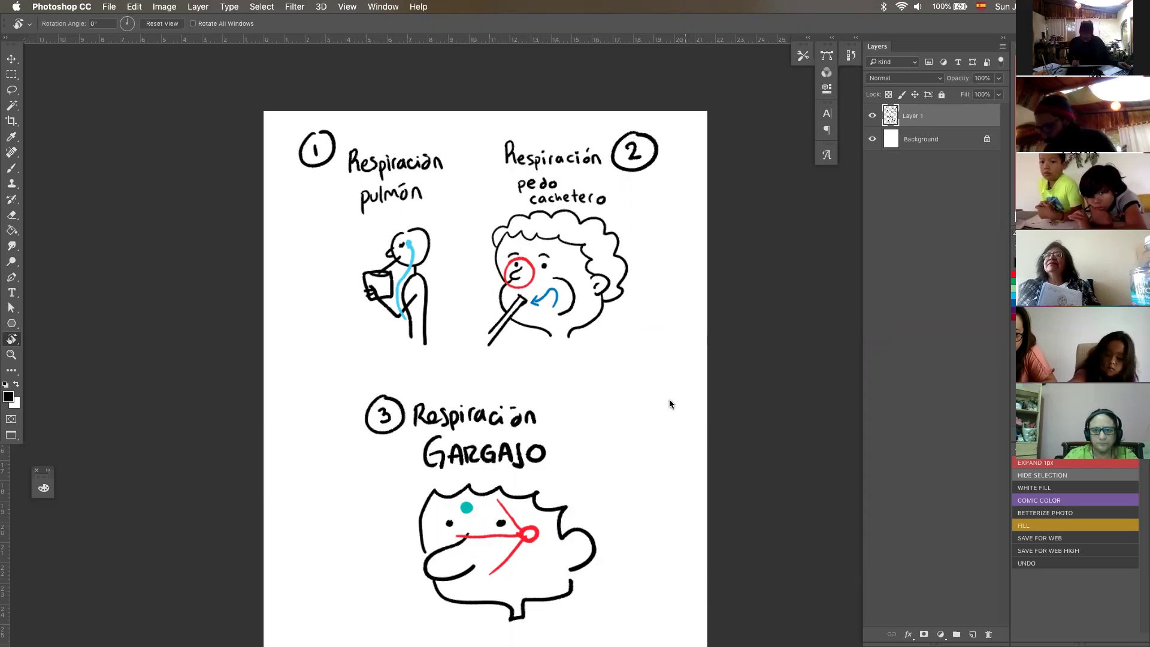
# Step: Close the breathing-types drawing and export the VIDDHA character drawing for the web as "VIDDHA.jpg"
pyautogui.press('super+w')
pyautogui.moveTo(713, 507); pyautogui.dragTo(449, 419)
pyautogui.press('super+s')
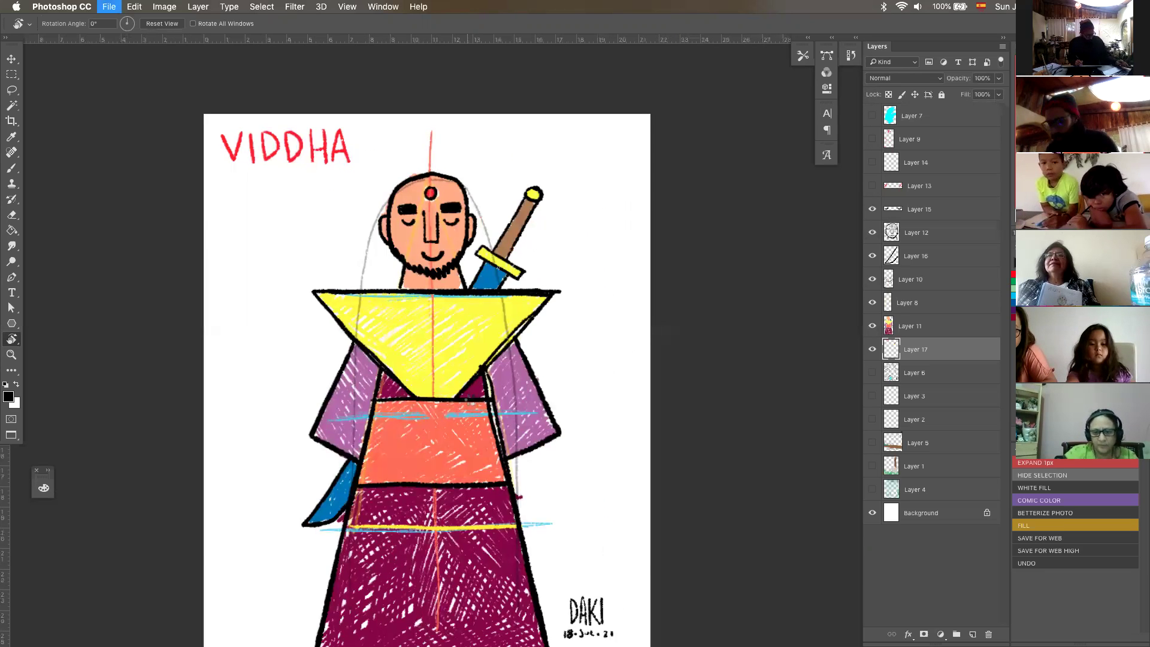
pyautogui.click(656, 522)
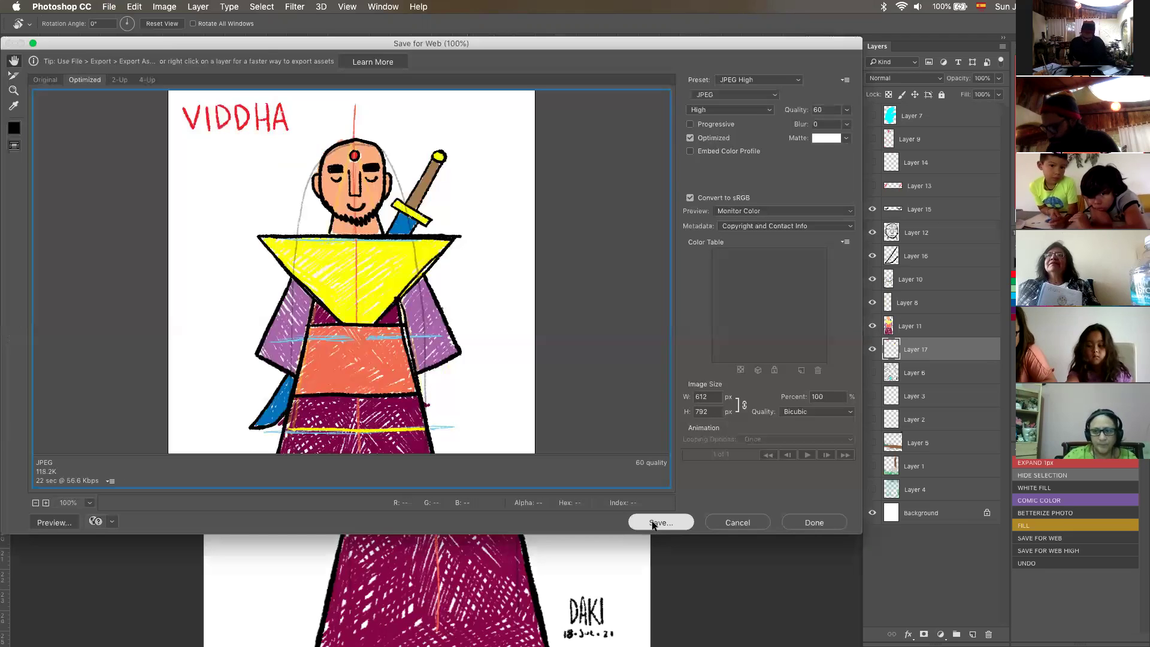
pyautogui.write('VIDDHA.jpg')
pyautogui.press('Return')
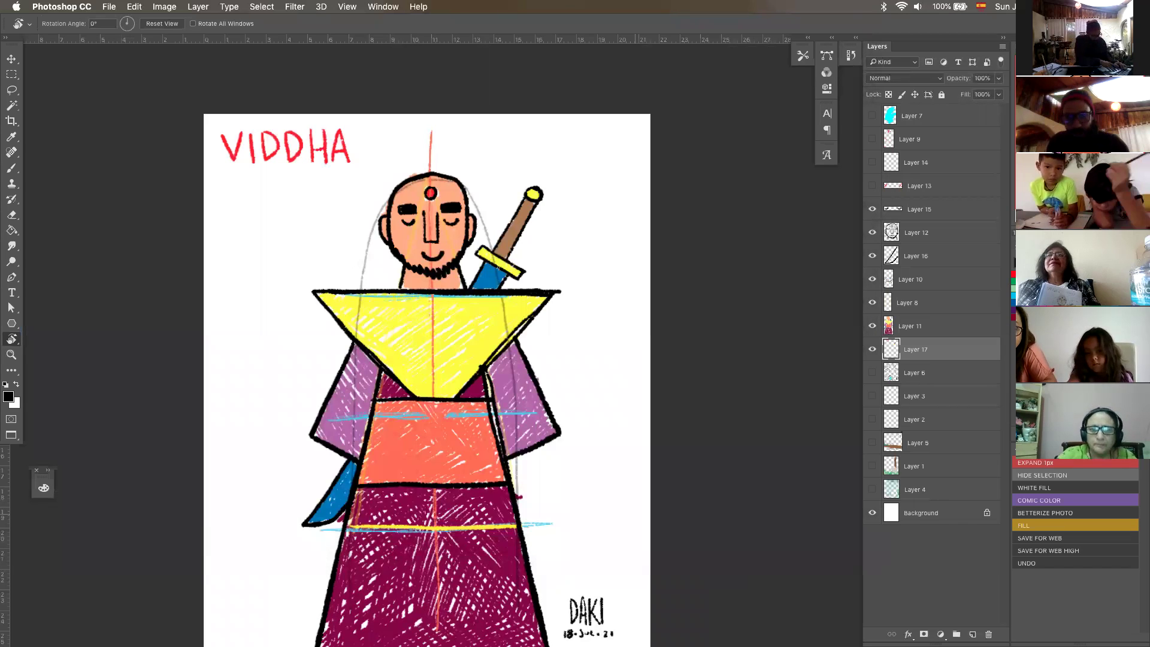
# Step: Resample the VIDDHA drawing to a resolution of 300 pixels/inch
pyautogui.press('super+alt+i')
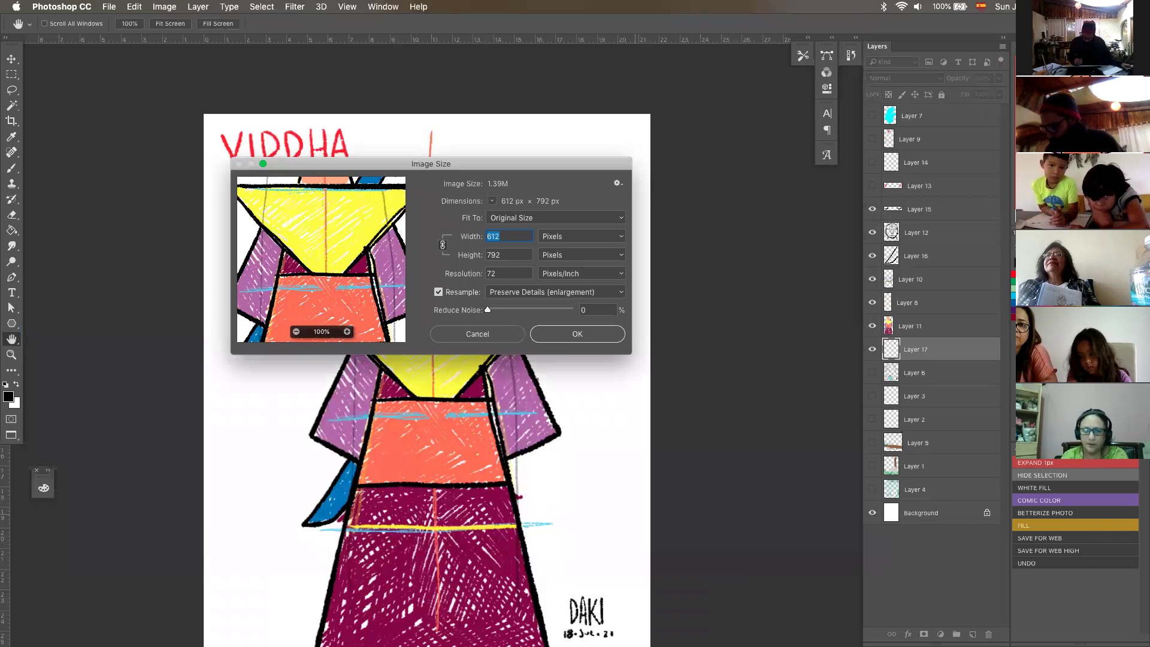
pyautogui.press('Tab')
pyautogui.press('Tab')
pyautogui.write('300')
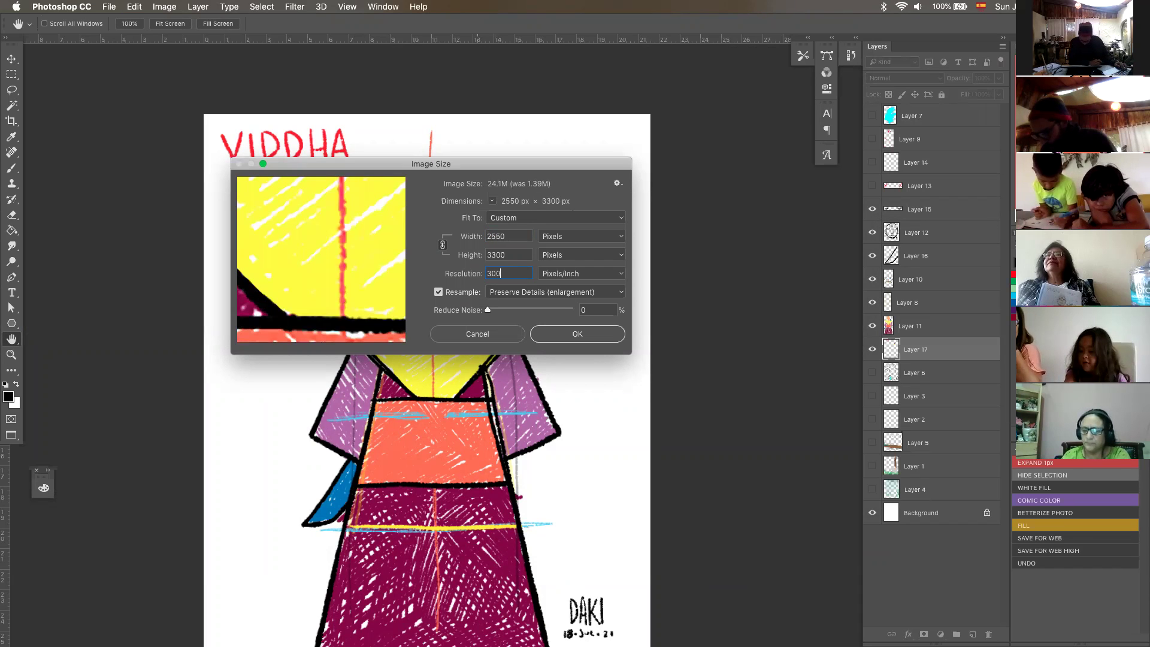
pyautogui.press('Return')
pyautogui.press('r')
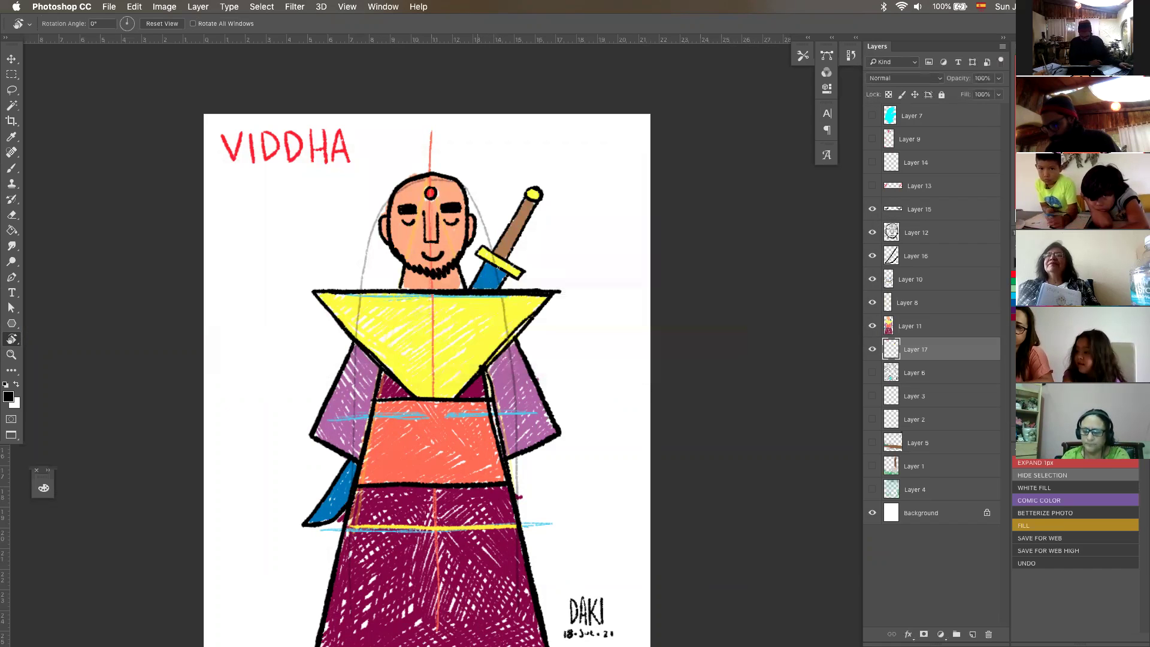
# Step: Return to the "PODER PERSONAL" page and erase both parentheses around "CONGRUENCIA" on Layer 3
pyautogui.hotkey('ctrl', 'Tab')
pyautogui.moveTo(706, 550); pyautogui.dragTo(407, 364)
pyautogui.press('z')
pyautogui.moveTo(532, 328); pyautogui.dragTo(593, 328)
pyautogui.press('b')
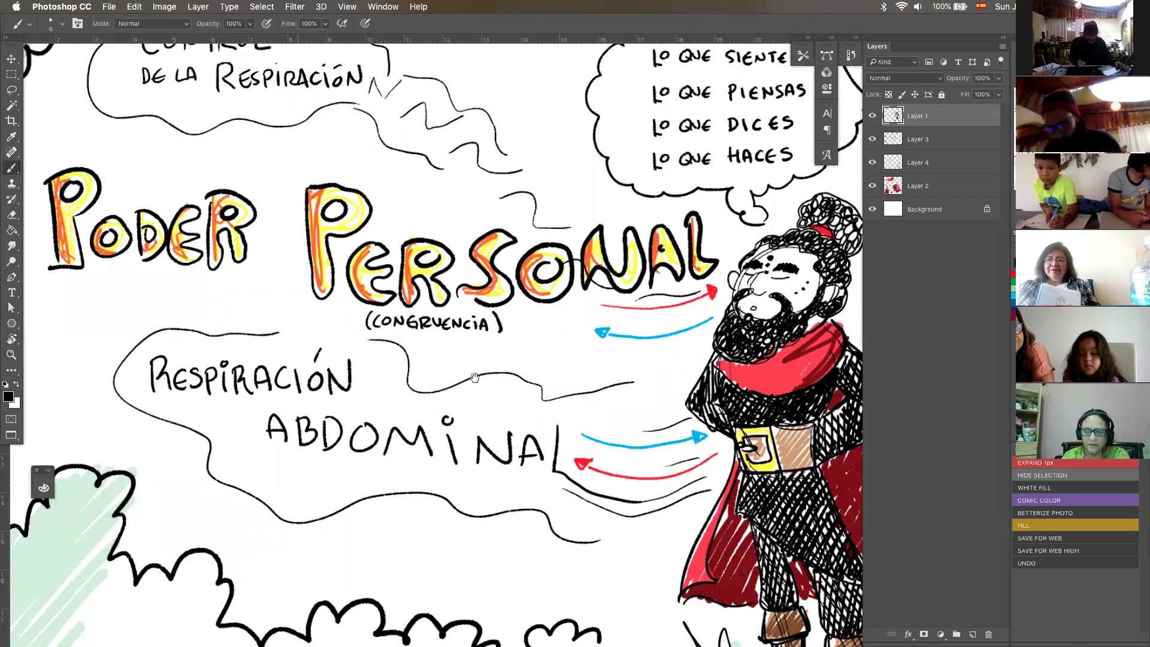
pyautogui.hscroll(-3, 543, 358)
pyautogui.scroll(1, 543, 358)
pyautogui.press('e')
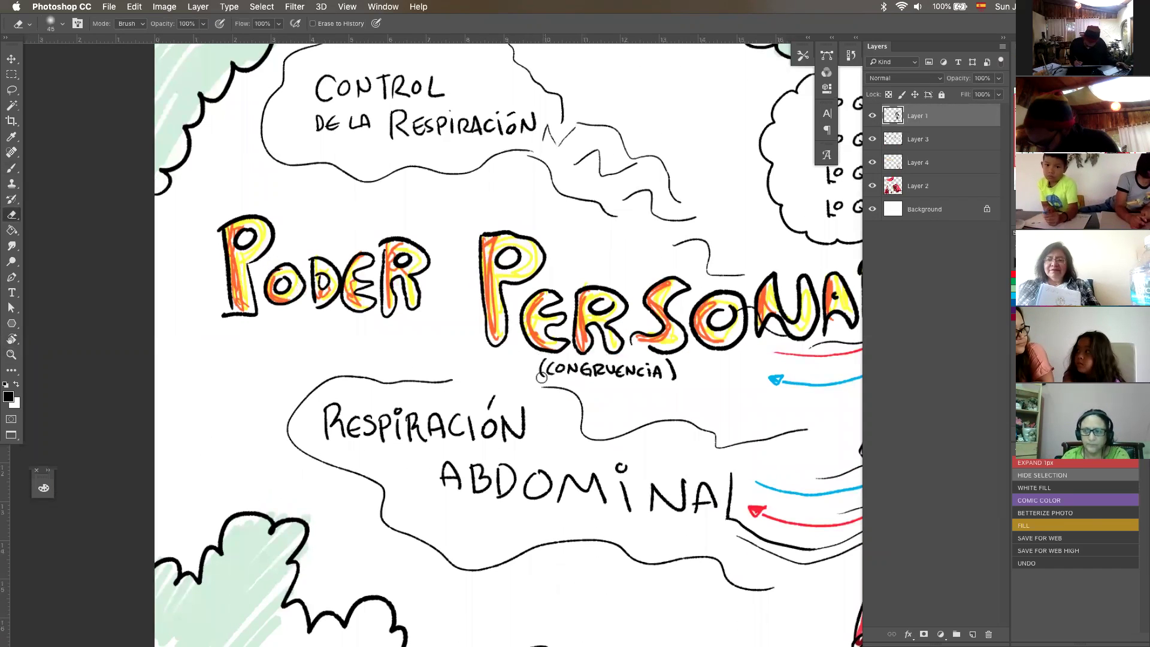
pyautogui.hotkey('alt', '[')
pyautogui.moveTo(540, 360)
pyautogui.mouseDown()
pyautogui.moveTo(543, 385)
pyautogui.moveTo(540, 371)
pyautogui.mouseUp()
pyautogui.moveTo(667, 359)
pyautogui.mouseDown()
pyautogui.moveTo(674, 389)
pyautogui.moveTo(671, 363)
pyautogui.mouseUp()
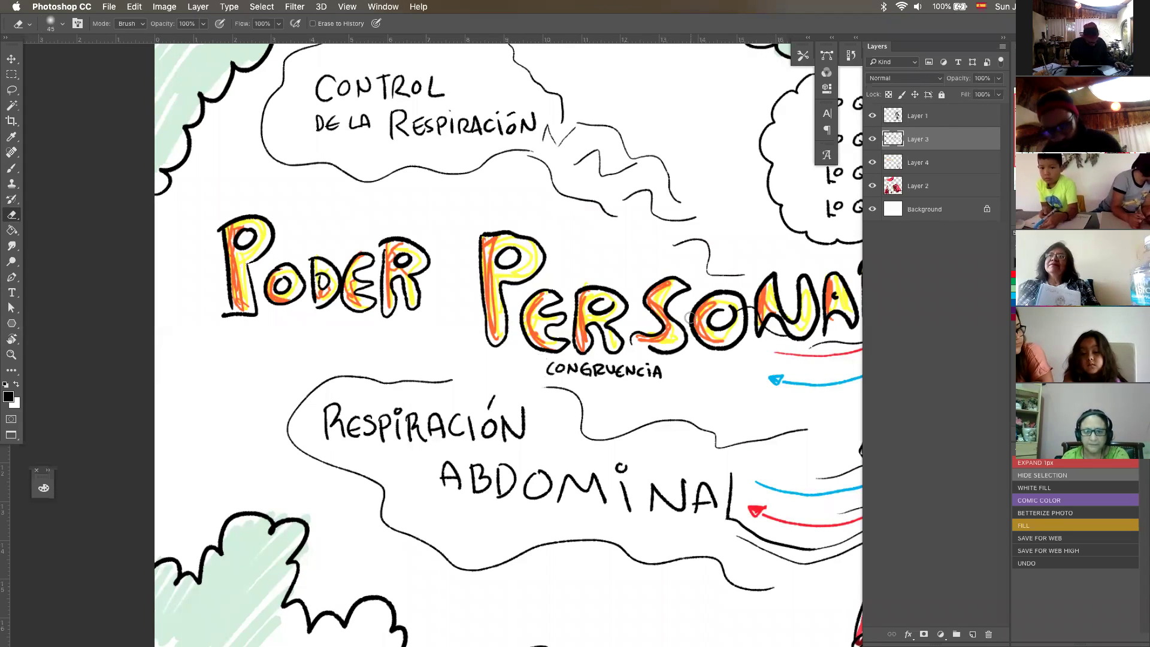
# Step: Hand-letter "CONOCERTE A TI MISMO-" in small black capitals before "CONGRUENCIA" on Layer 3 and enclose the whole phrase in parentheses
pyautogui.press('b')
pyautogui.moveTo(279, 326)
pyautogui.mouseDown()
pyautogui.moveTo(280, 340)
pyautogui.moveTo(320, 325)
pyautogui.moveTo(364, 341)
pyautogui.mouseUp()
pyautogui.press('super+z')
pyautogui.press(']')
pyautogui.click(347, 333)
pyautogui.moveTo(360, 330); pyautogui.dragTo(379, 344)
pyautogui.moveTo(372, 339); pyautogui.dragTo(500, 367)
pyautogui.click(467, 348)
pyautogui.moveTo(509, 360); pyautogui.dragTo(503, 367)
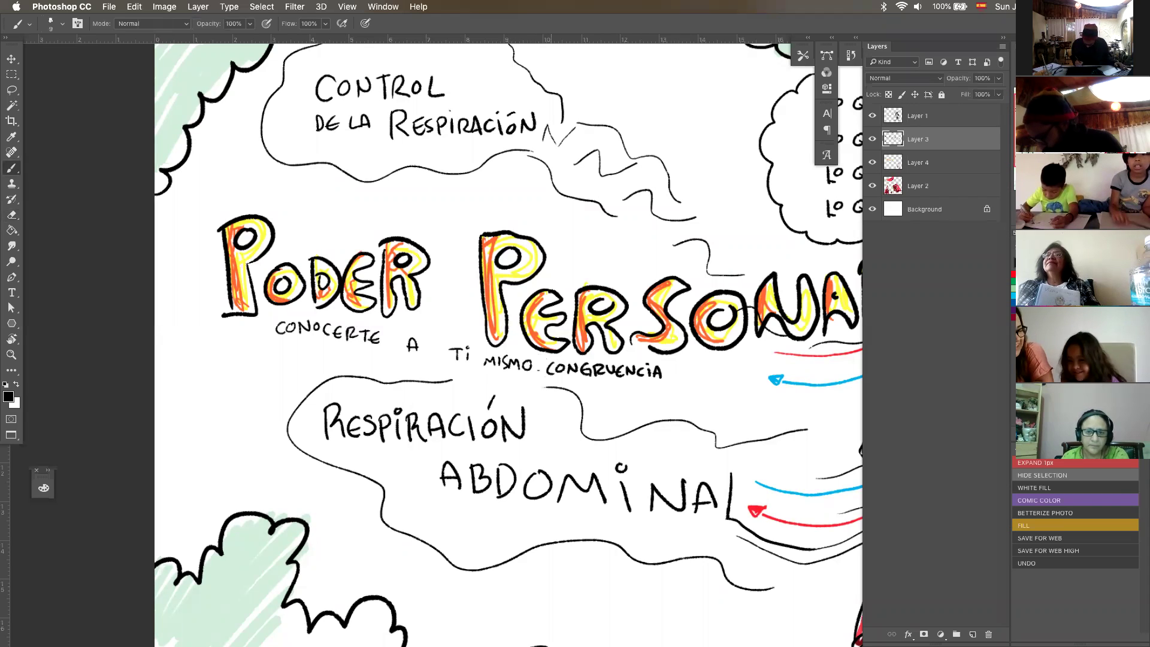
pyautogui.moveTo(273, 315); pyautogui.dragTo(269, 336)
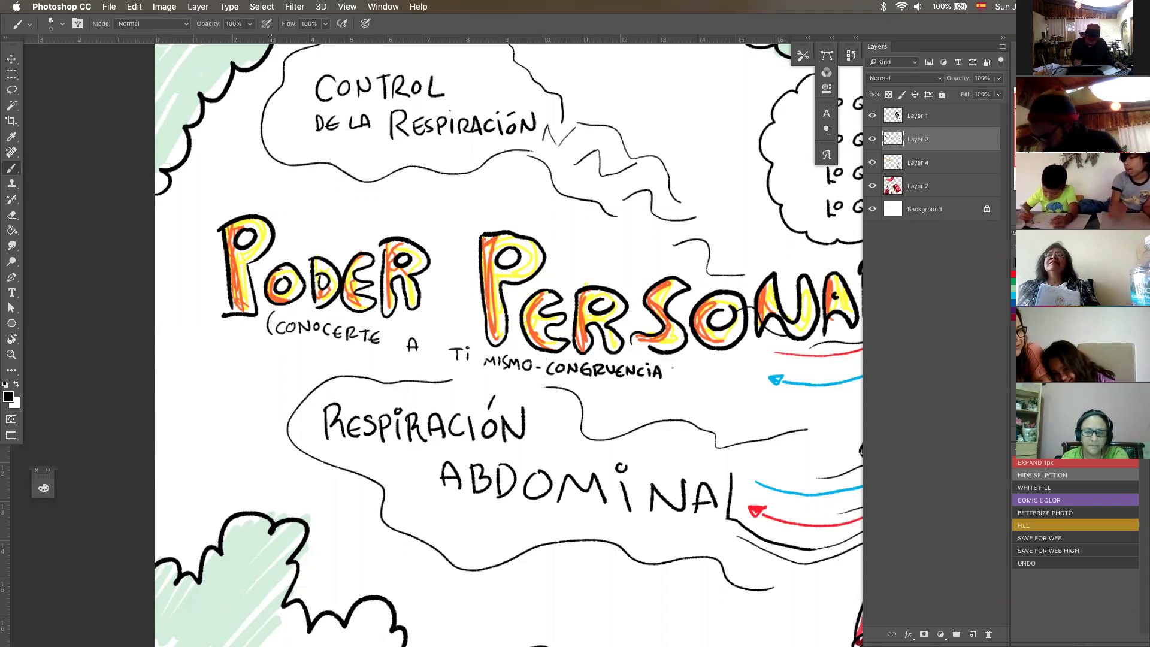
pyautogui.moveTo(672, 361); pyautogui.dragTo(672, 380)
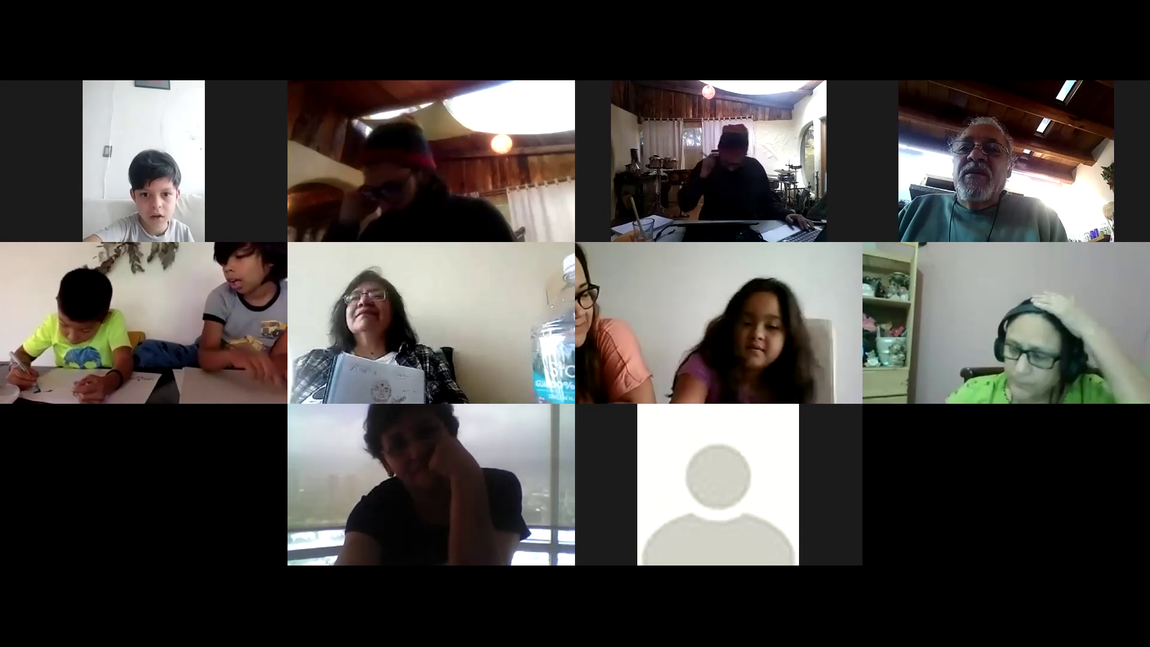